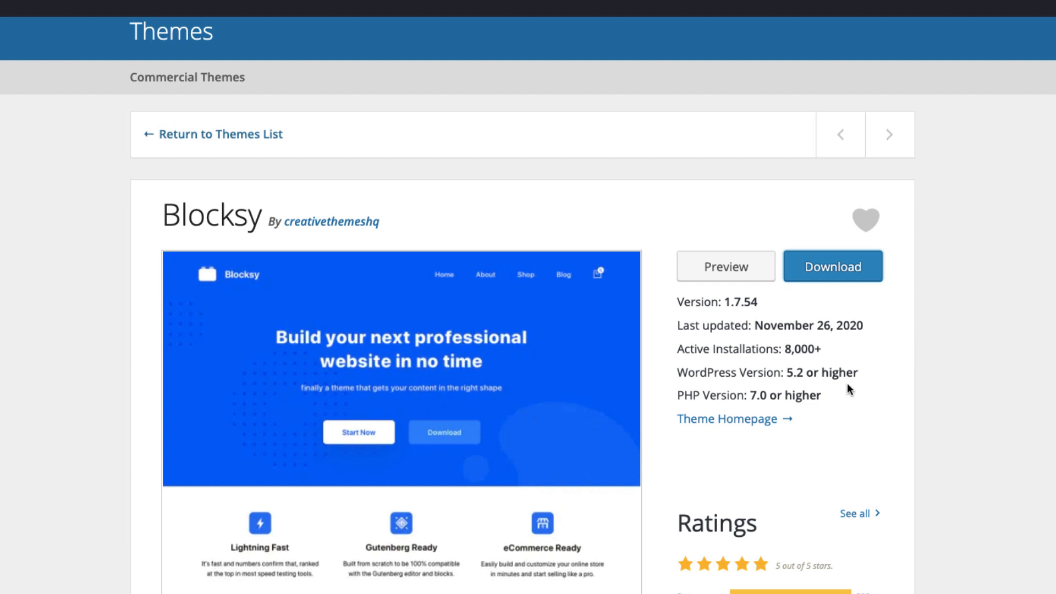
# Examine the Blocksy theme's active installations and star ratings on its WordPress theme page
pyautogui.scroll(-5, 847, 384)
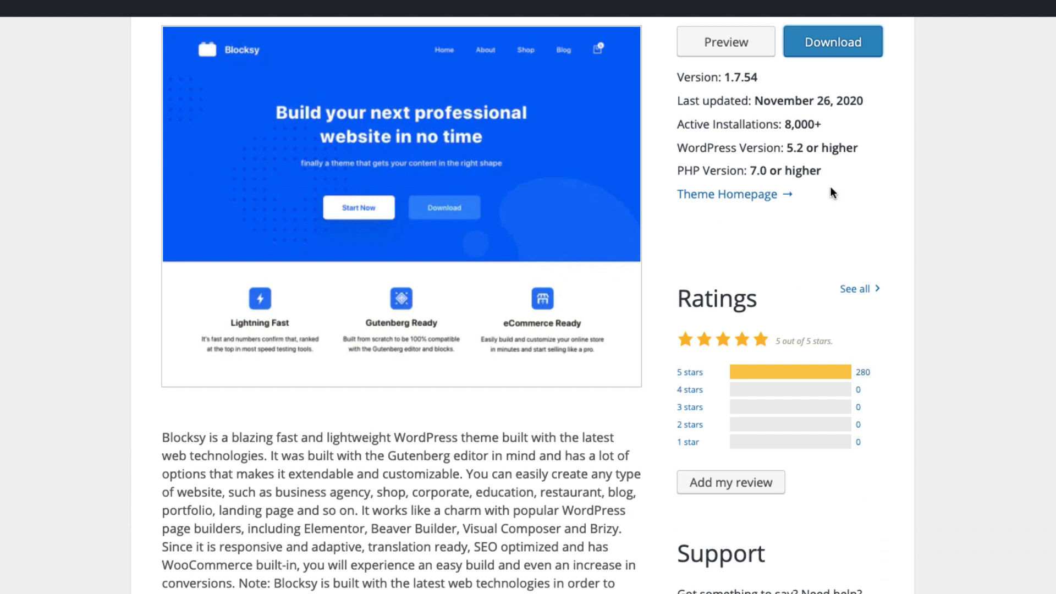
pyautogui.moveTo(836, 120); pyautogui.dragTo(783, 124)
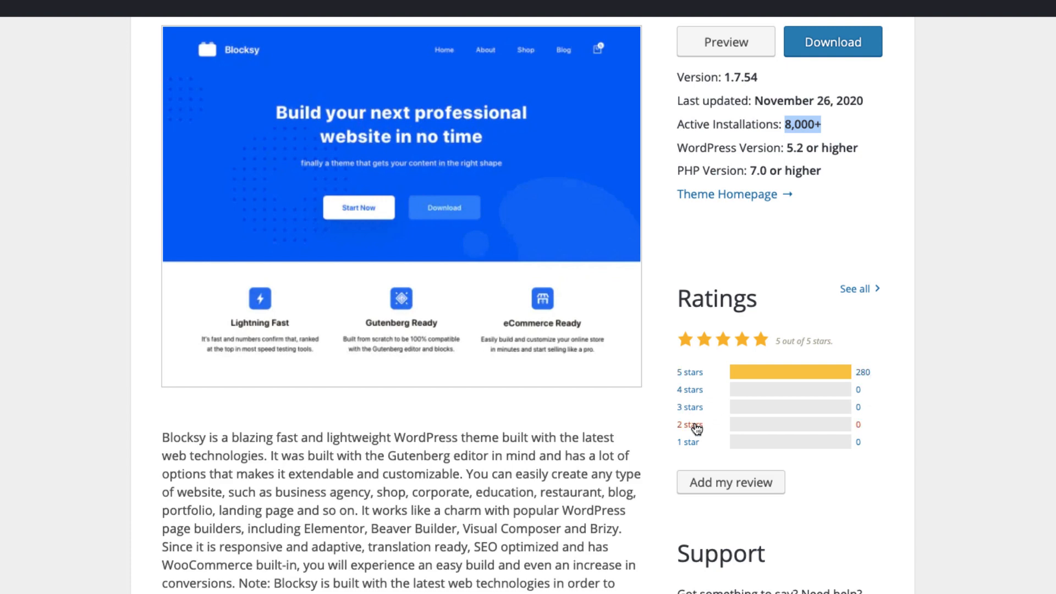
pyautogui.scroll(5, 894, 422)
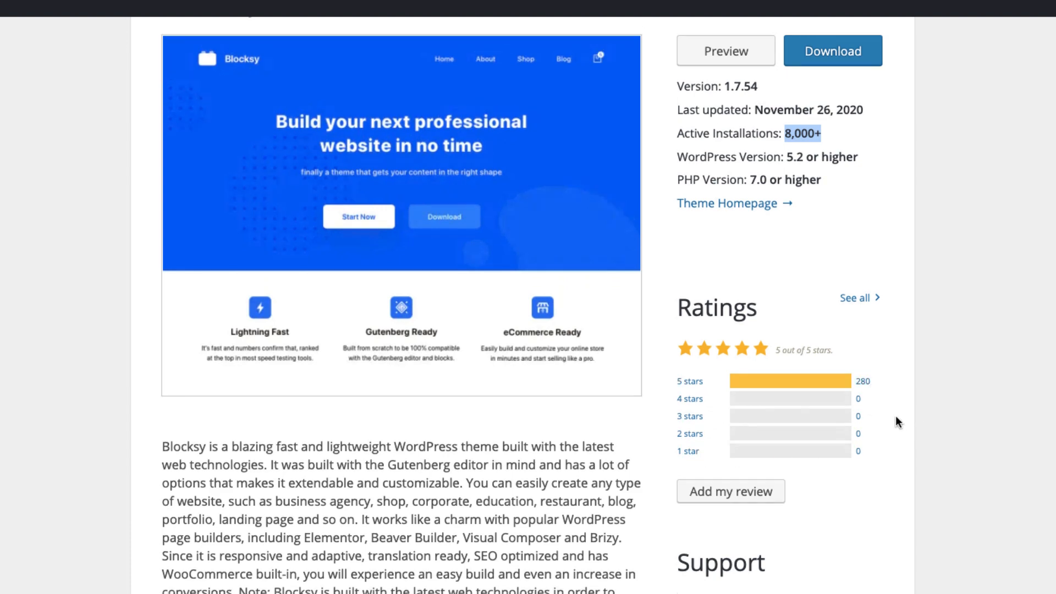
pyautogui.scroll(-2, 896, 422)
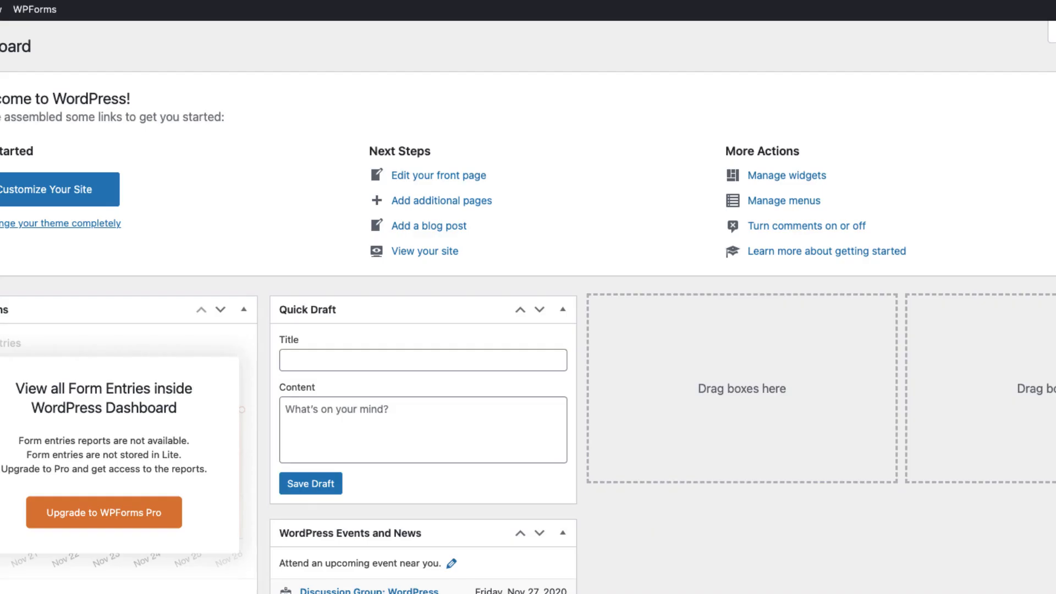
# Activate Blocksy's Pro extensions in the WordPress dashboard, starting with Adobe Typekit and Custom Code Snippets
pyautogui.moveTo(55, 120)
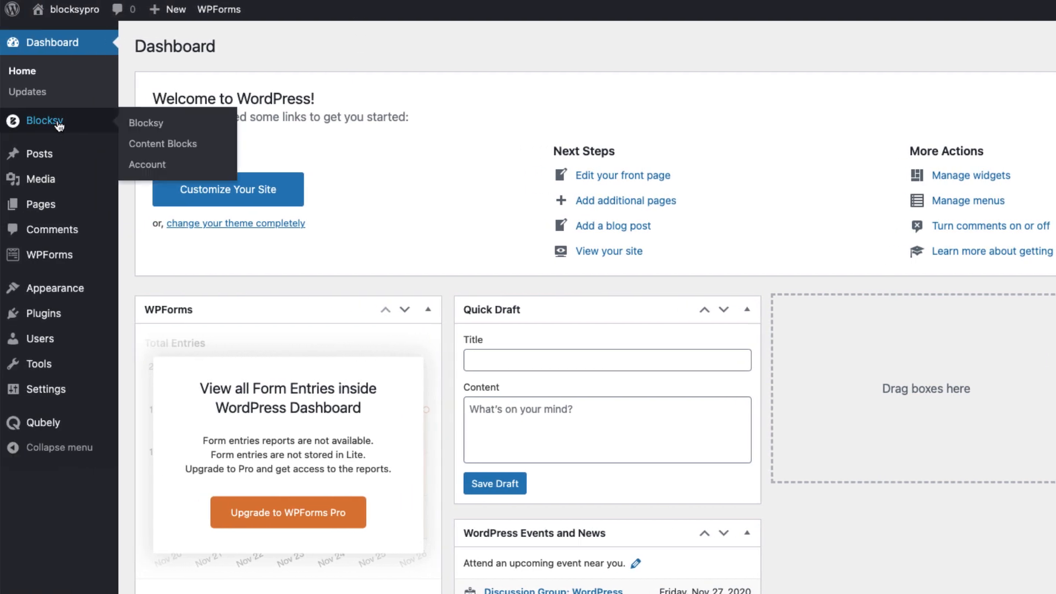
pyautogui.click(156, 126)
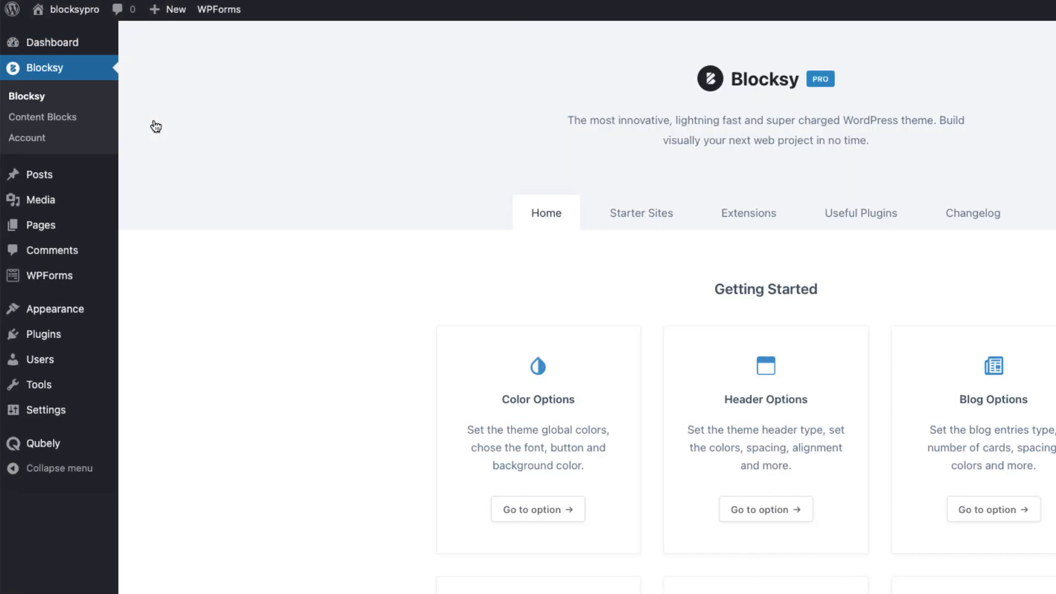
pyautogui.click(768, 215)
pyautogui.click(839, 303)
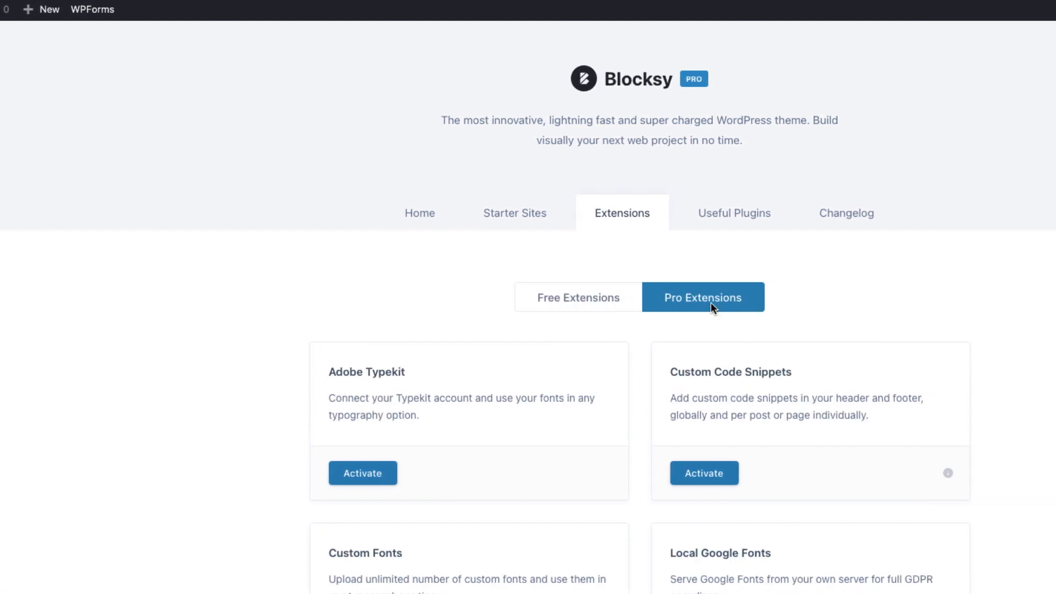
pyautogui.scroll(-3, 711, 308)
pyautogui.click(362, 288)
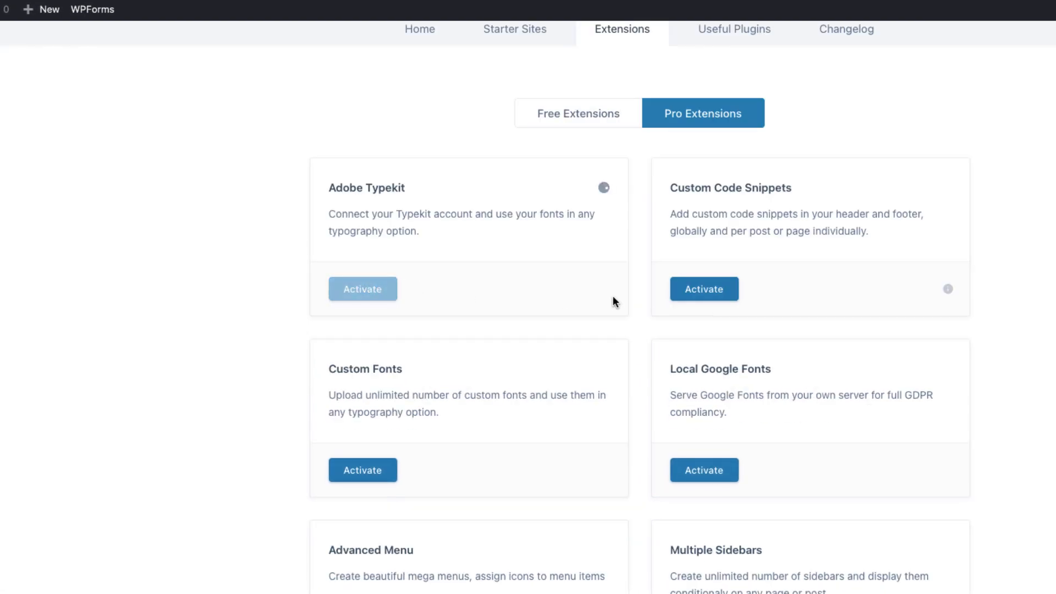
pyautogui.click(724, 295)
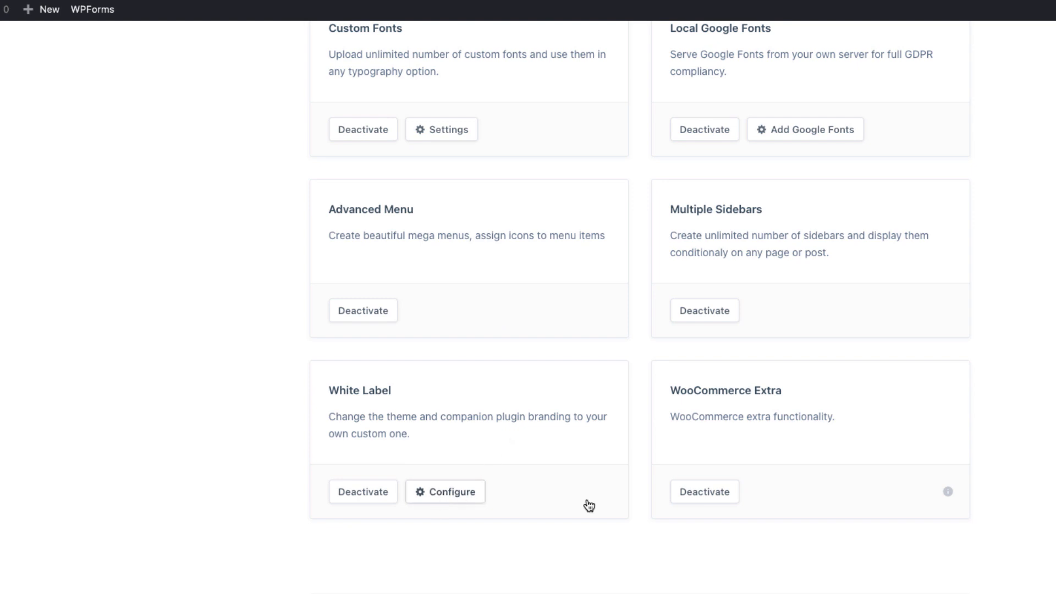
# Read the instructions for the WooCommerce Extra extension and close them
pyautogui.click(946, 492)
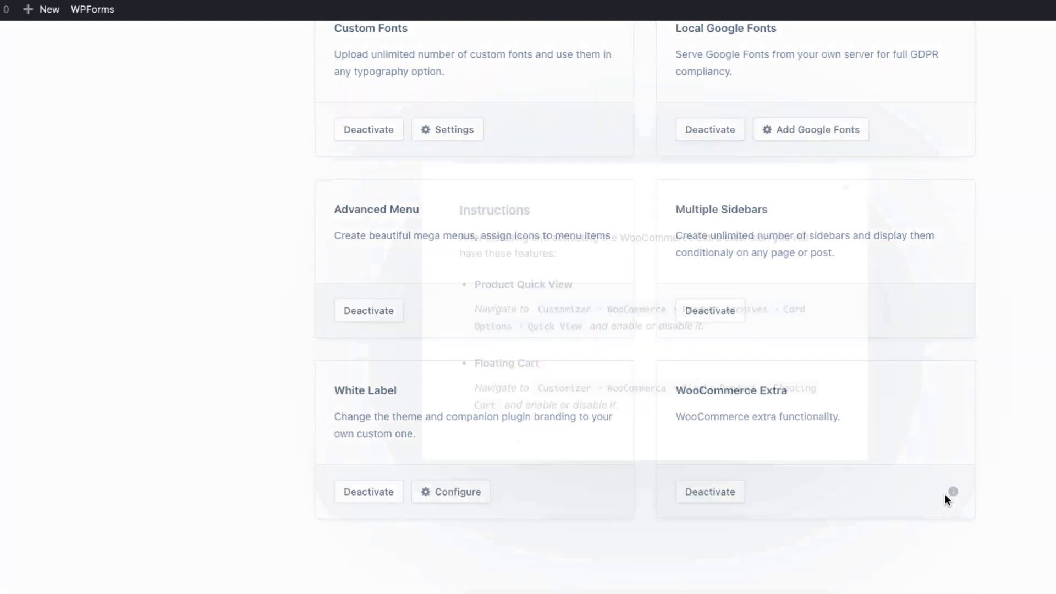
pyautogui.click(905, 396)
pyautogui.click(950, 494)
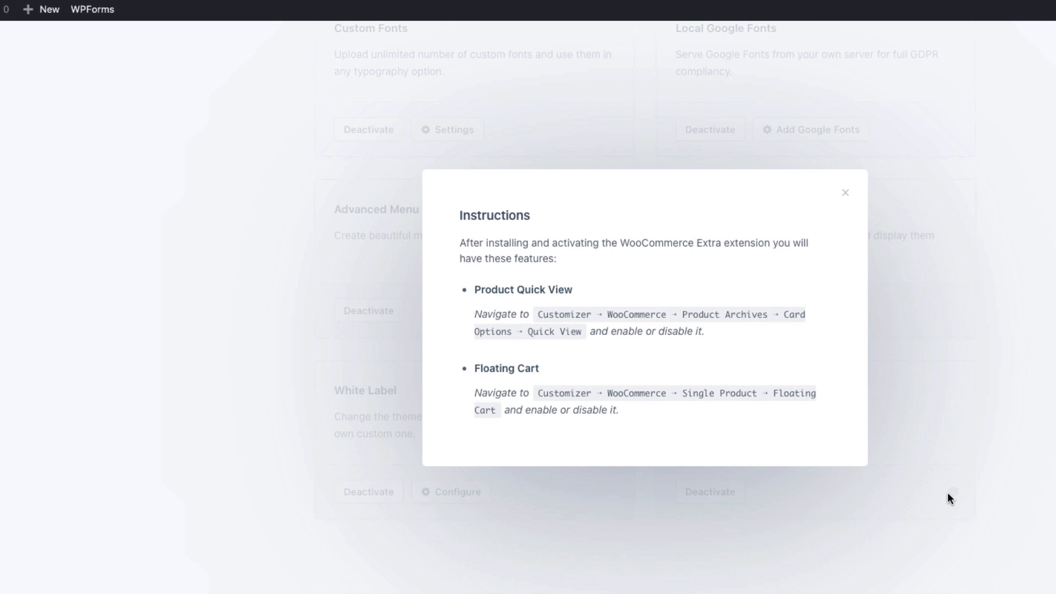
pyautogui.click(846, 192)
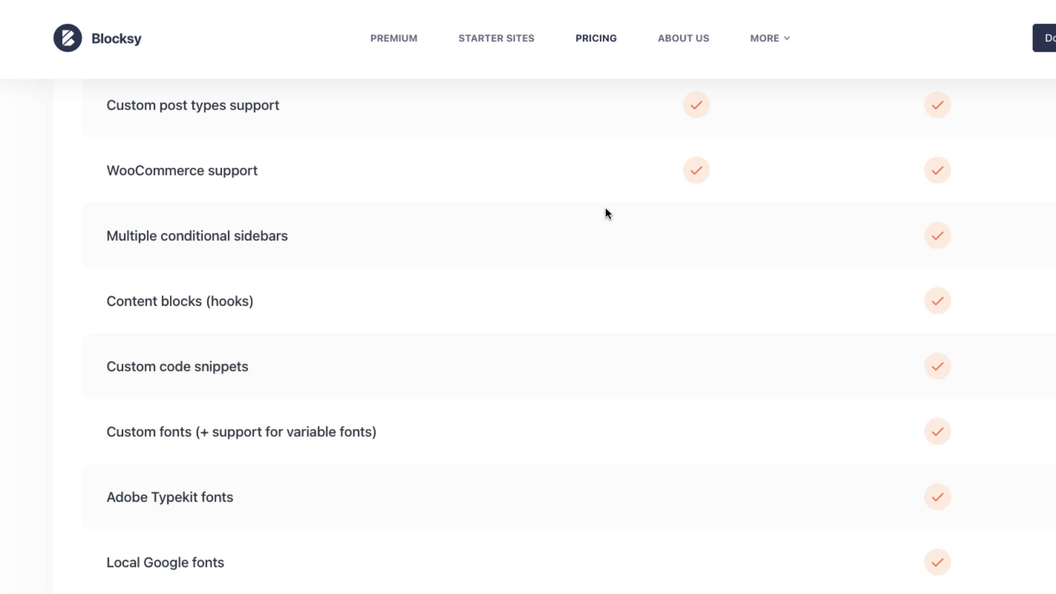
# Compare the Free and Pro features on the Blocksy pricing page, down to multiple conditional sidebars
pyautogui.scroll(10, 606, 209)
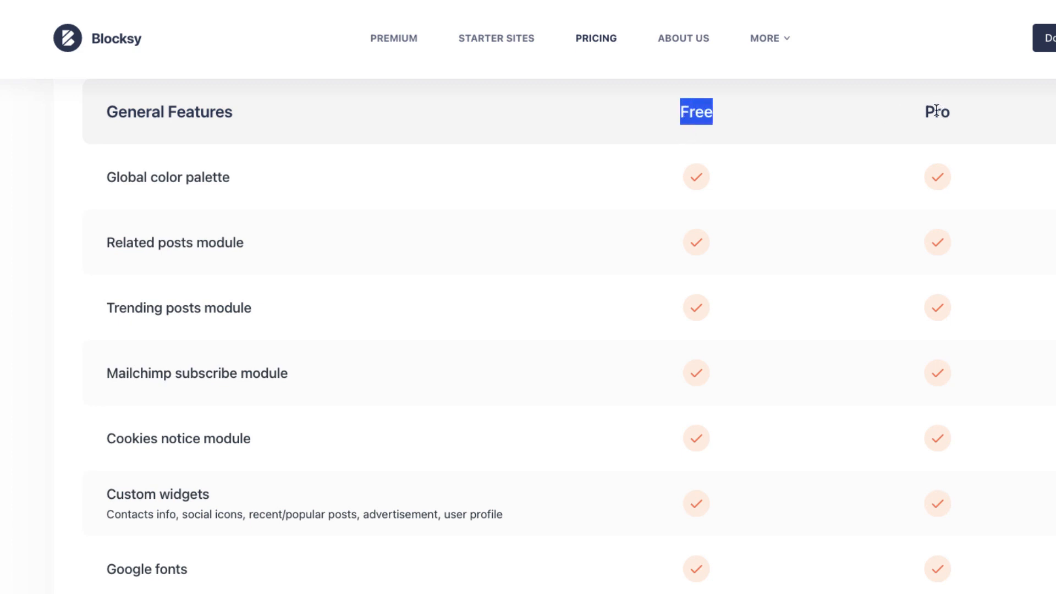
pyautogui.moveTo(923, 111); pyautogui.dragTo(951, 111)
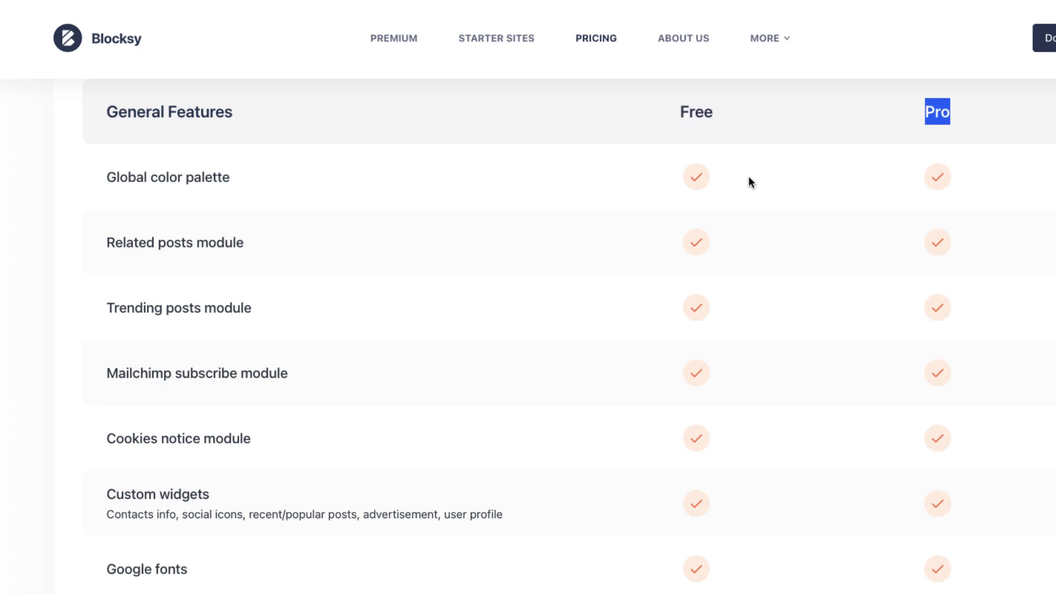
pyautogui.scroll(-9, 750, 183)
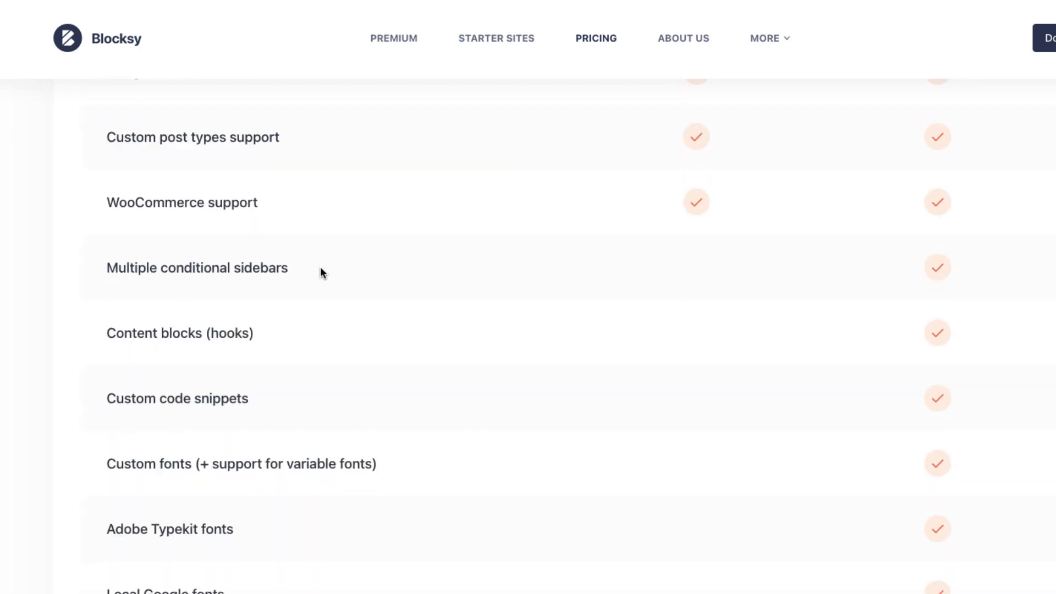
pyautogui.moveTo(290, 267); pyautogui.dragTo(105, 268)
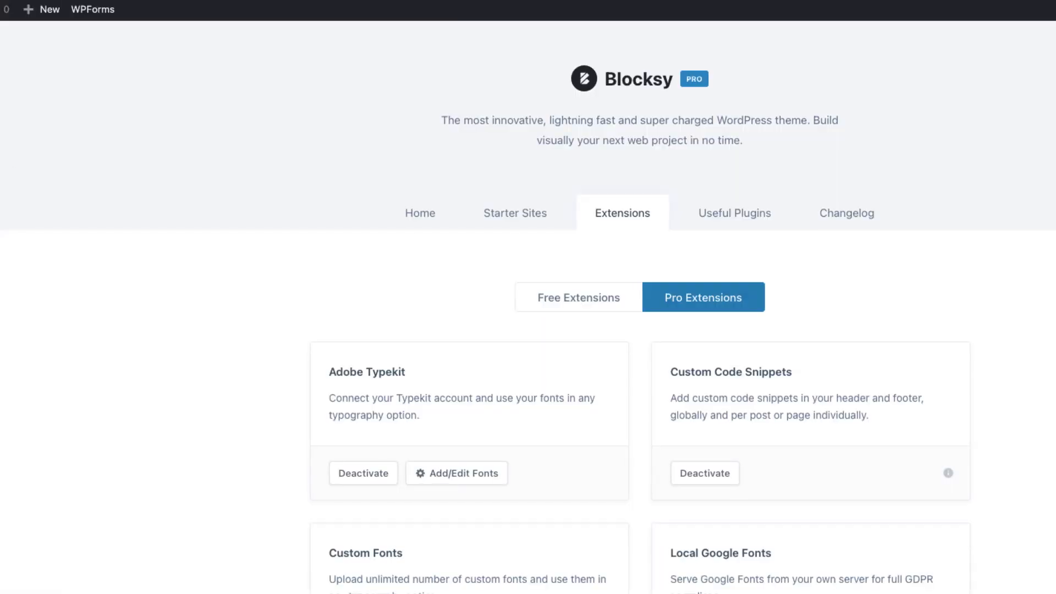
# Create a new widget area named "Test sidebar" in the WordPress widget settings
pyautogui.moveTo(19, 323)
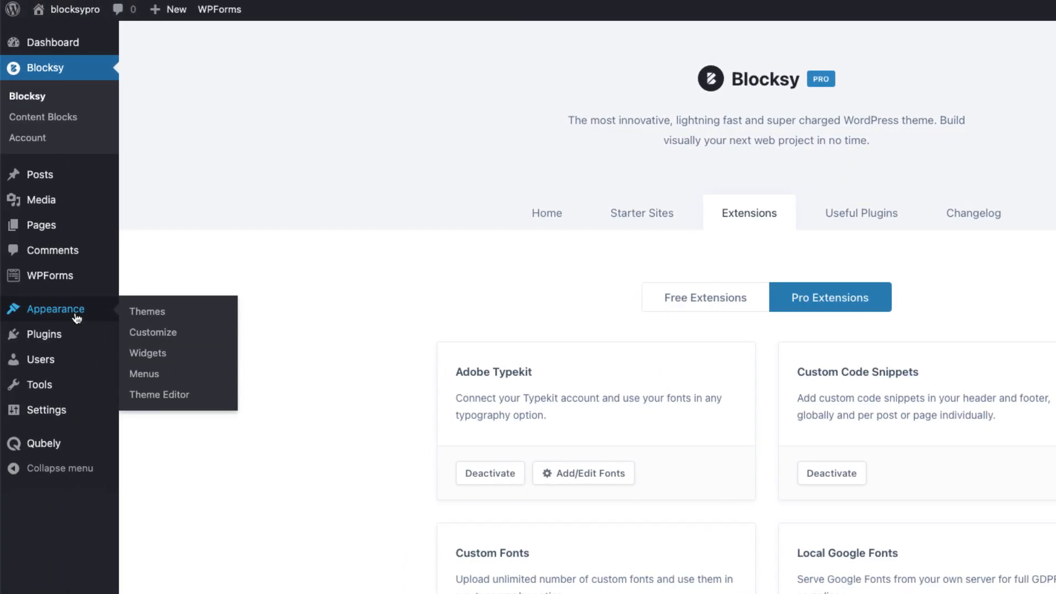
pyautogui.click(144, 353)
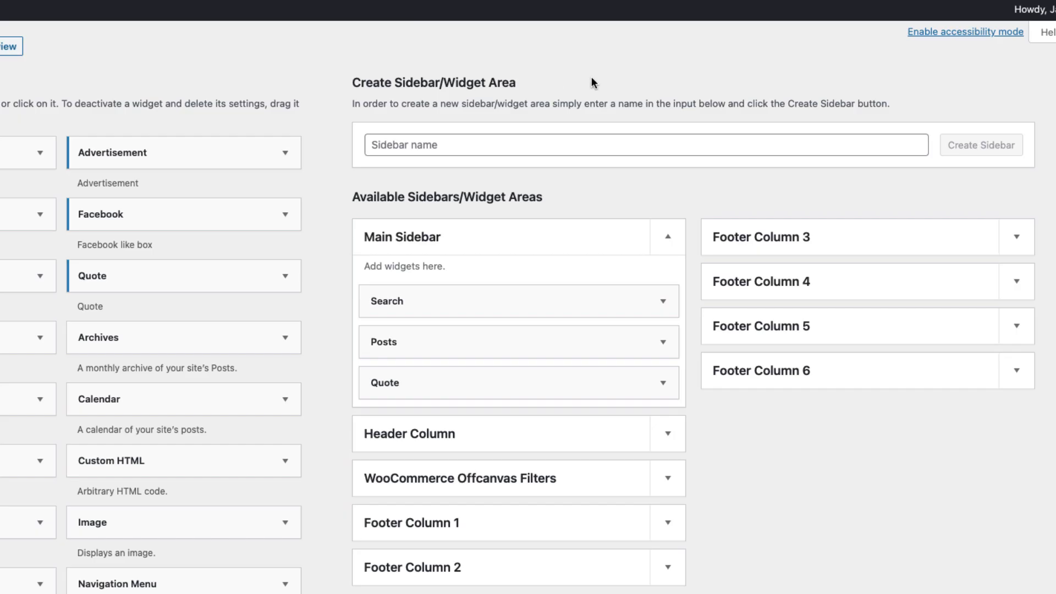
pyautogui.click(403, 144)
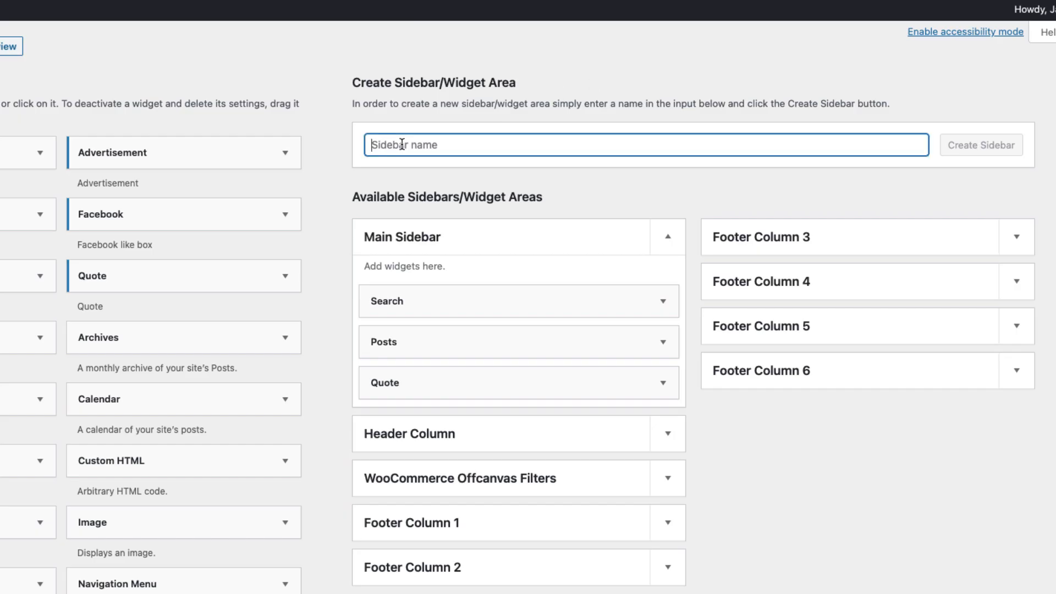
pyautogui.write('Tes')
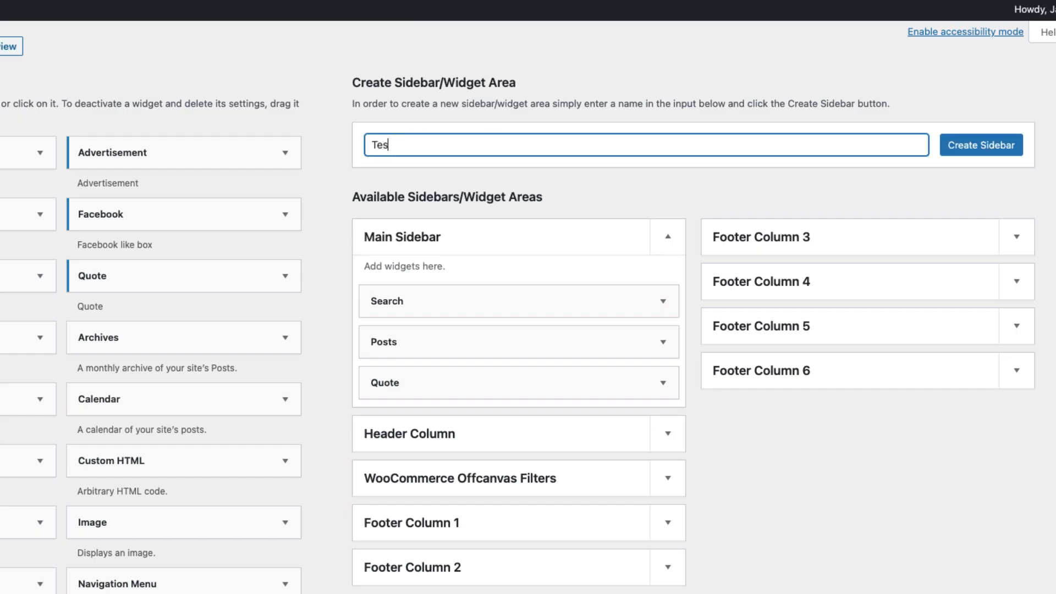
pyautogui.write('t sidebar')
pyautogui.click(969, 154)
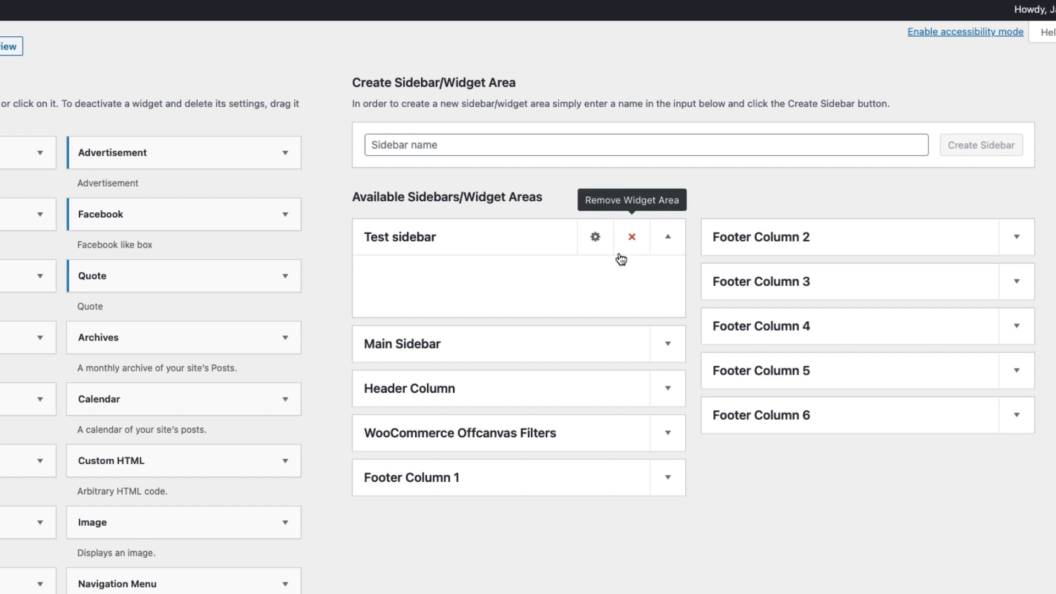
# Add a display condition to Test sidebar that includes the page ID of the About page
pyautogui.click(597, 242)
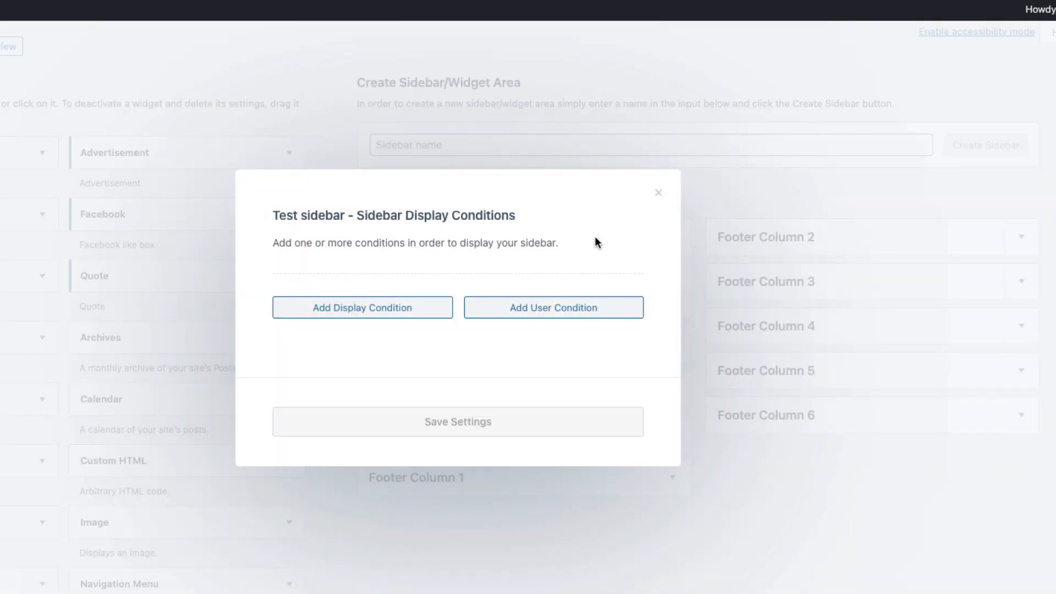
pyautogui.click(337, 308)
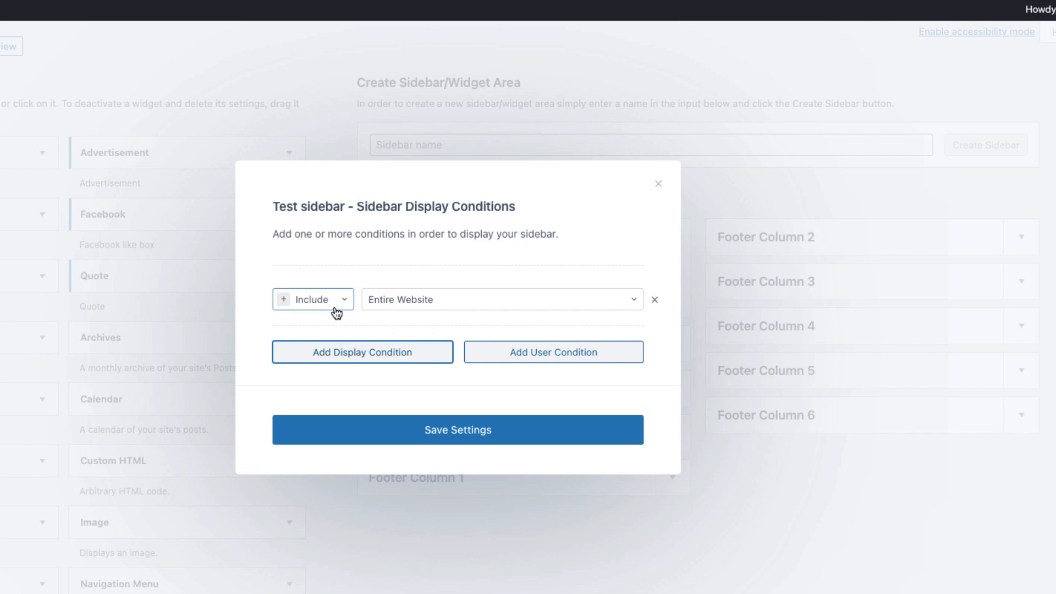
pyautogui.click(427, 302)
pyautogui.scroll(-3, 523, 400)
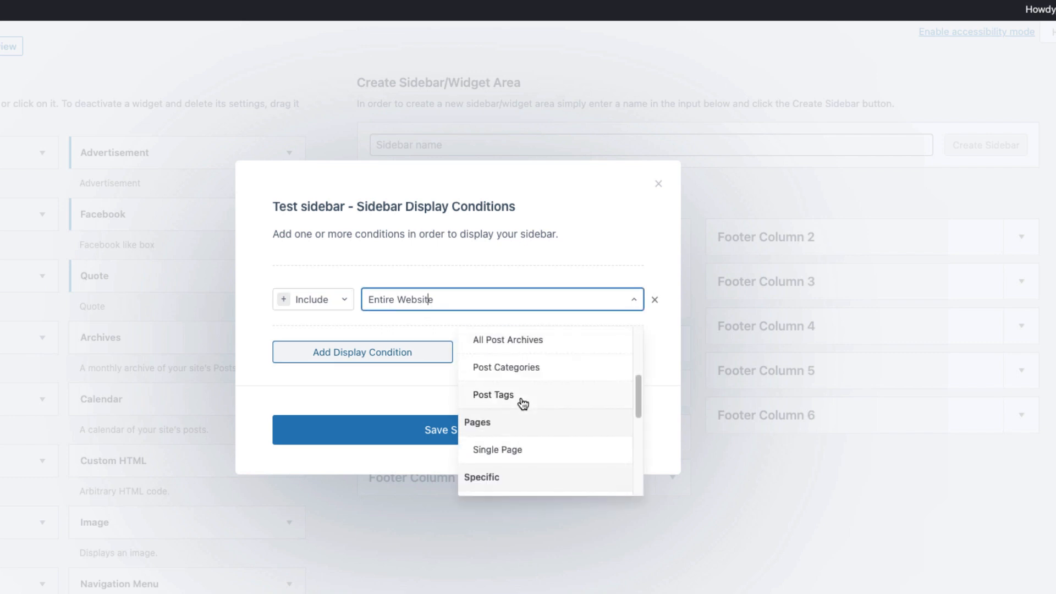
pyautogui.scroll(-2, 523, 405)
pyautogui.click(494, 411)
pyautogui.click(561, 302)
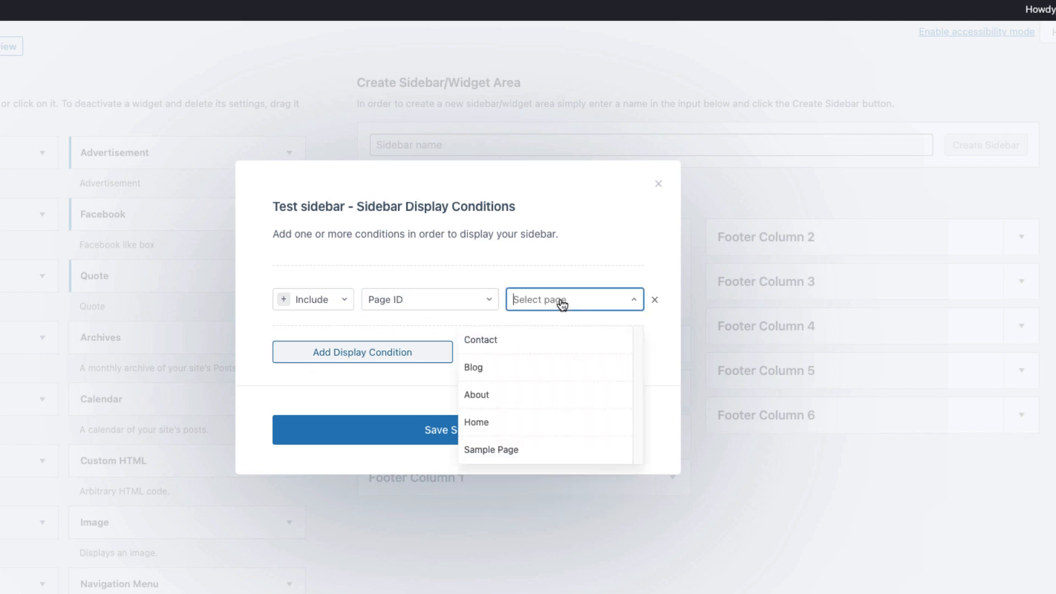
pyautogui.click(484, 394)
# Add a user condition that includes User Logged Out and save the sidebar's display conditions
pyautogui.click(540, 352)
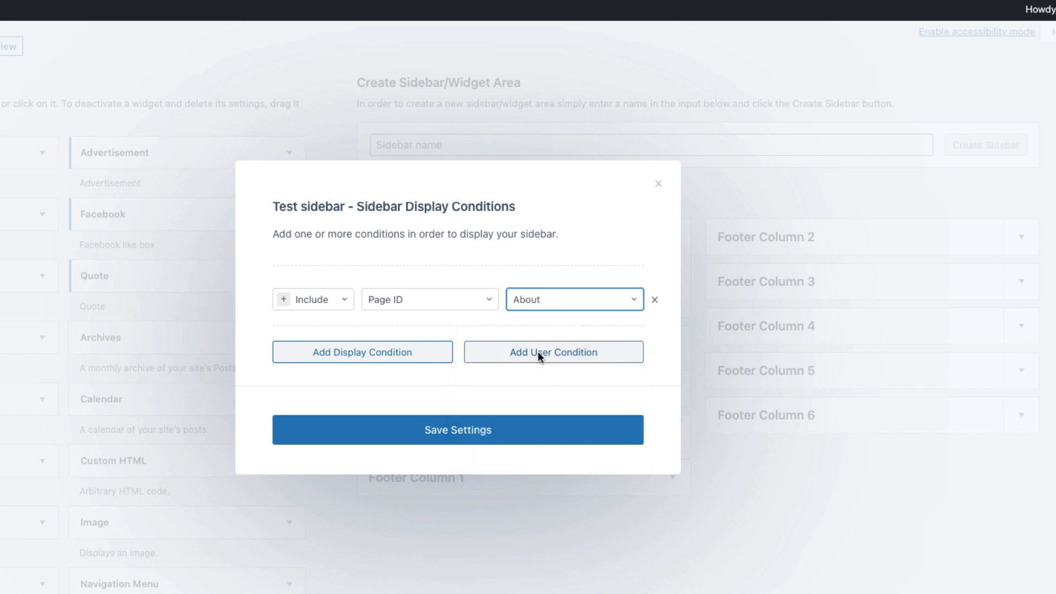
pyautogui.click(440, 326)
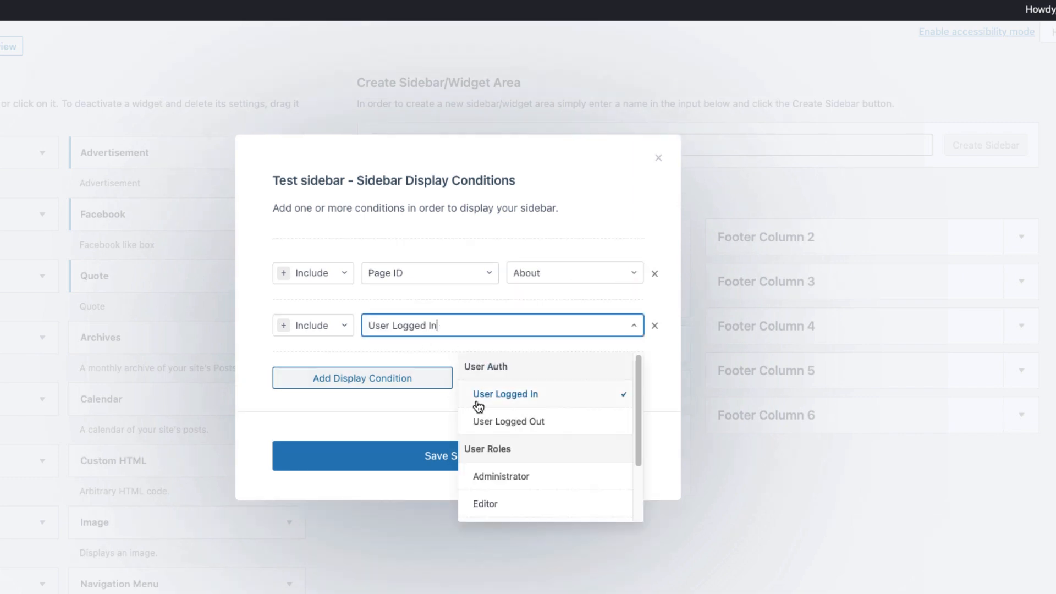
pyautogui.click(504, 422)
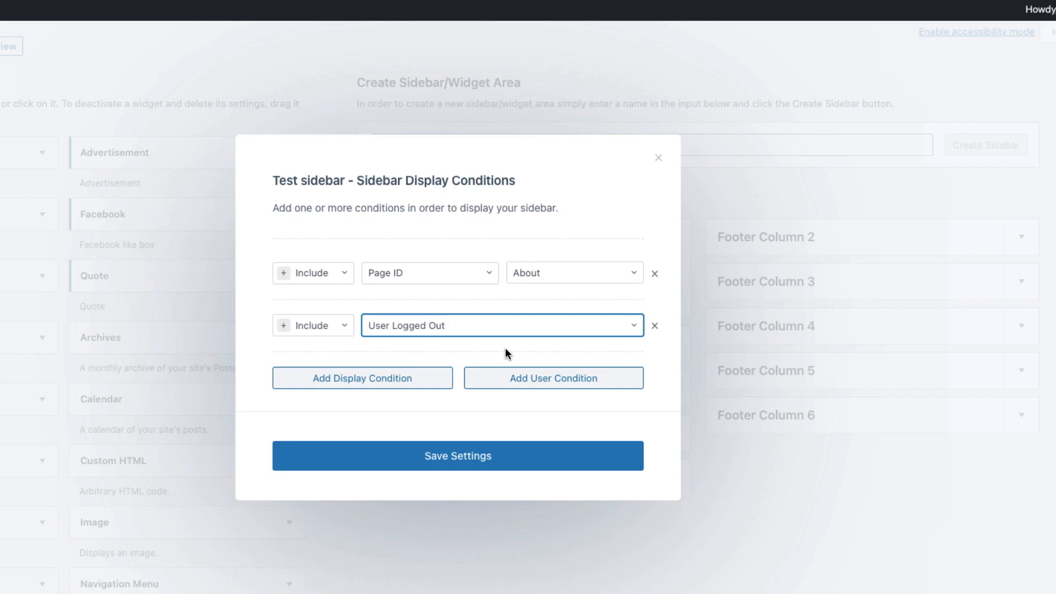
pyautogui.click(443, 465)
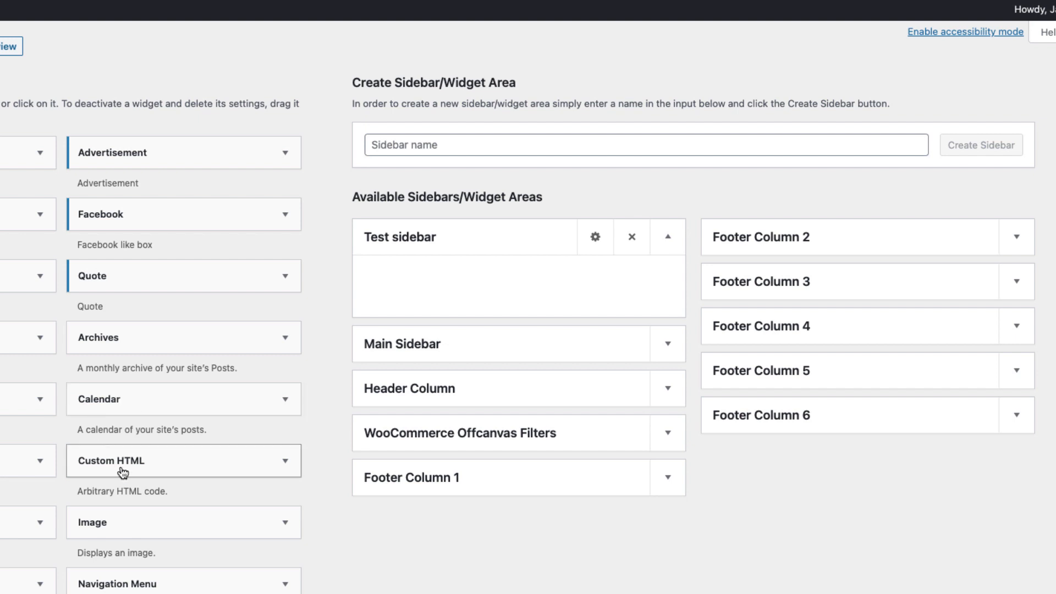
# Add a Custom HTML widget to Test sidebar with the title "Test" and the content "asaas"
pyautogui.moveTo(122, 470); pyautogui.dragTo(461, 282)
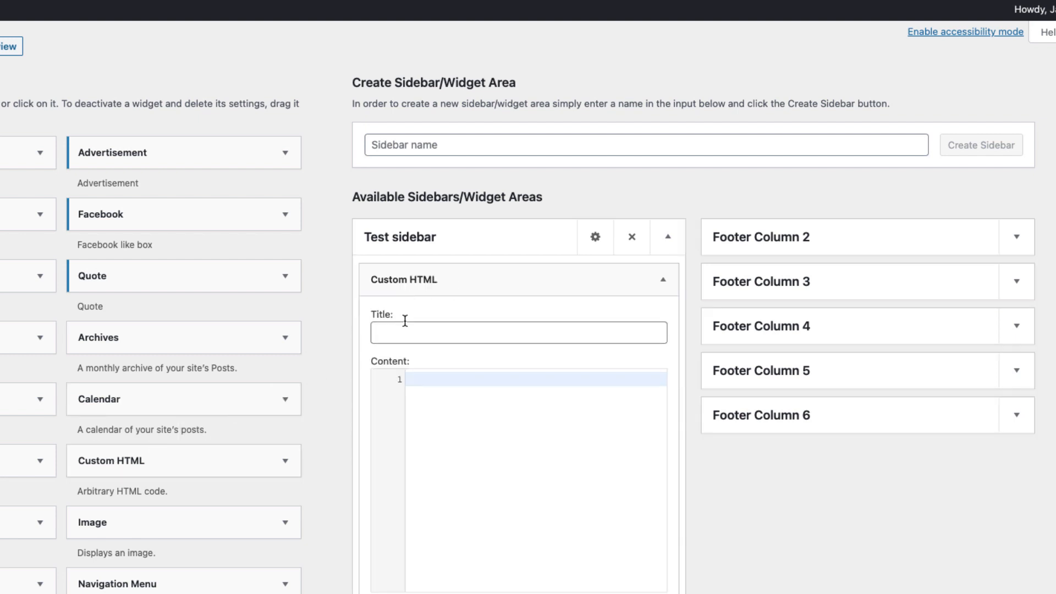
pyautogui.click(405, 325)
pyautogui.write('Test')
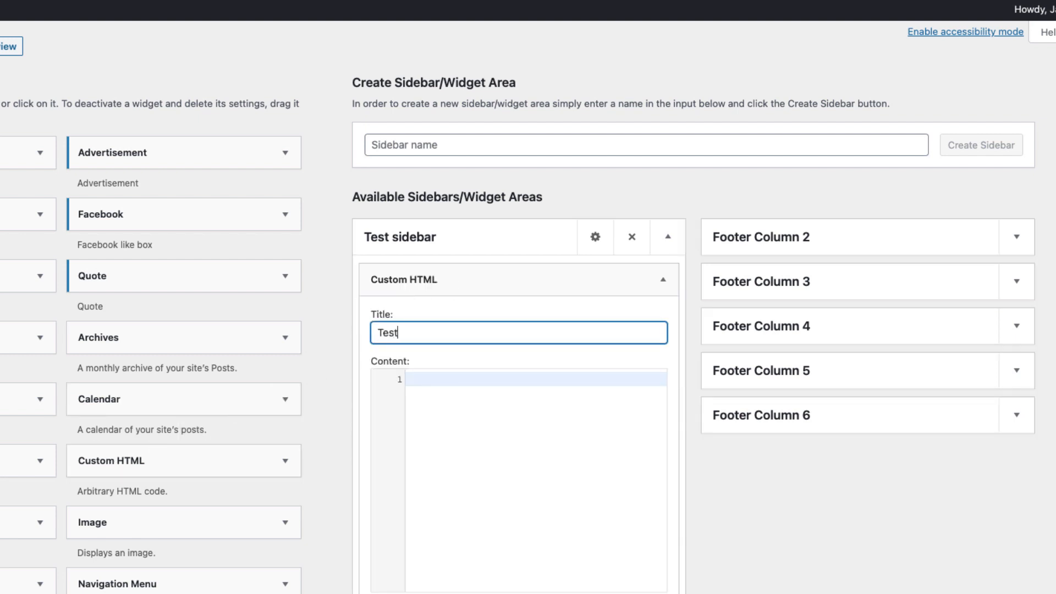
pyautogui.click(454, 386)
pyautogui.write('asaas')
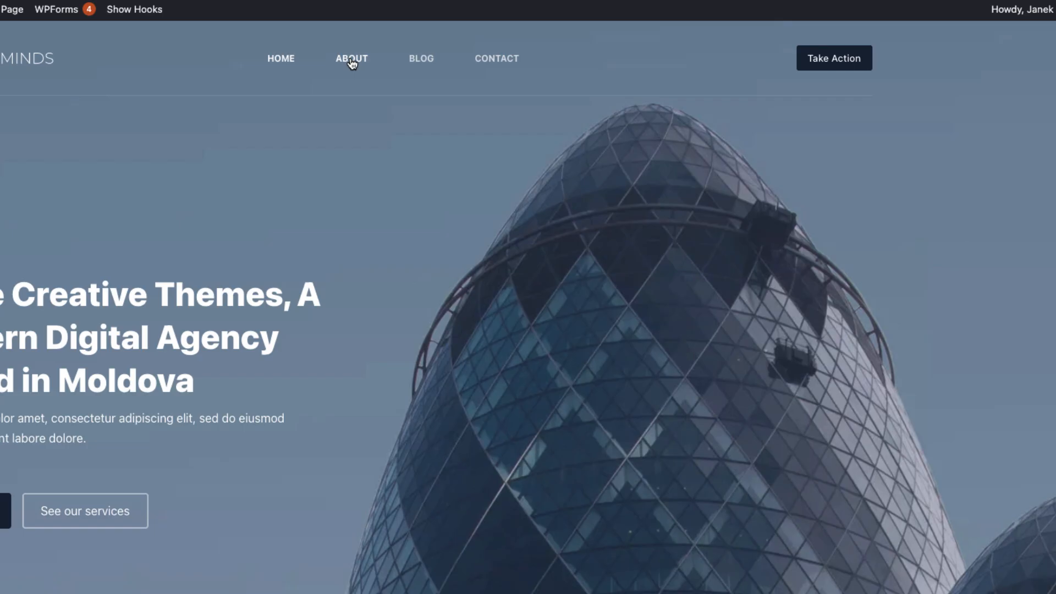
# Open the About page on the website's front end and look through its content
pyautogui.click(352, 61)
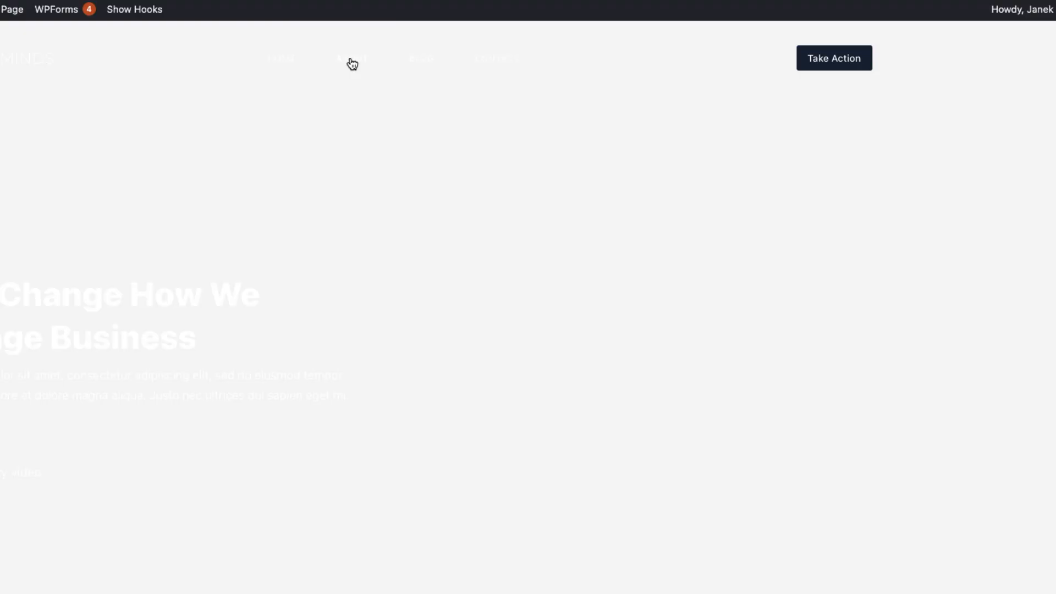
pyautogui.scroll(-10, 263, 177)
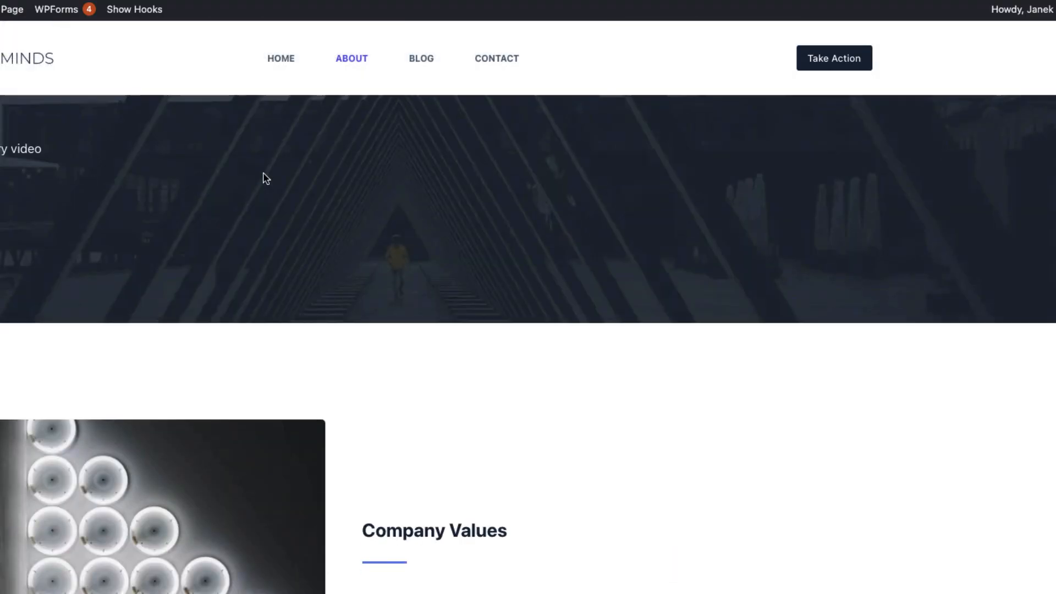
pyautogui.scroll(10, 263, 177)
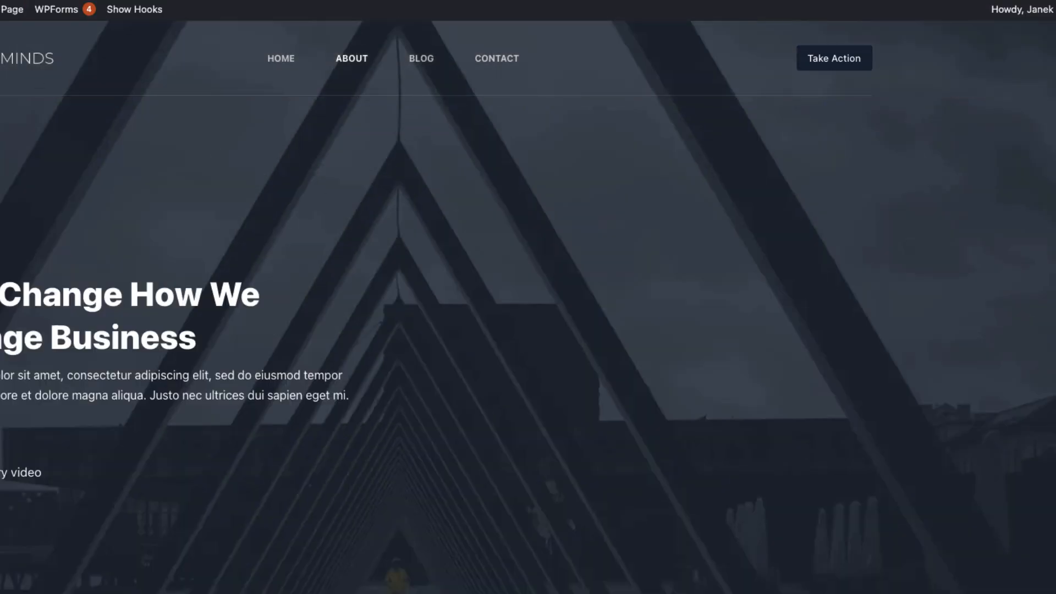
# Set the About page's structure to Left Sidebar, update the page and preview it in a new tab
pyautogui.click(3, 14)
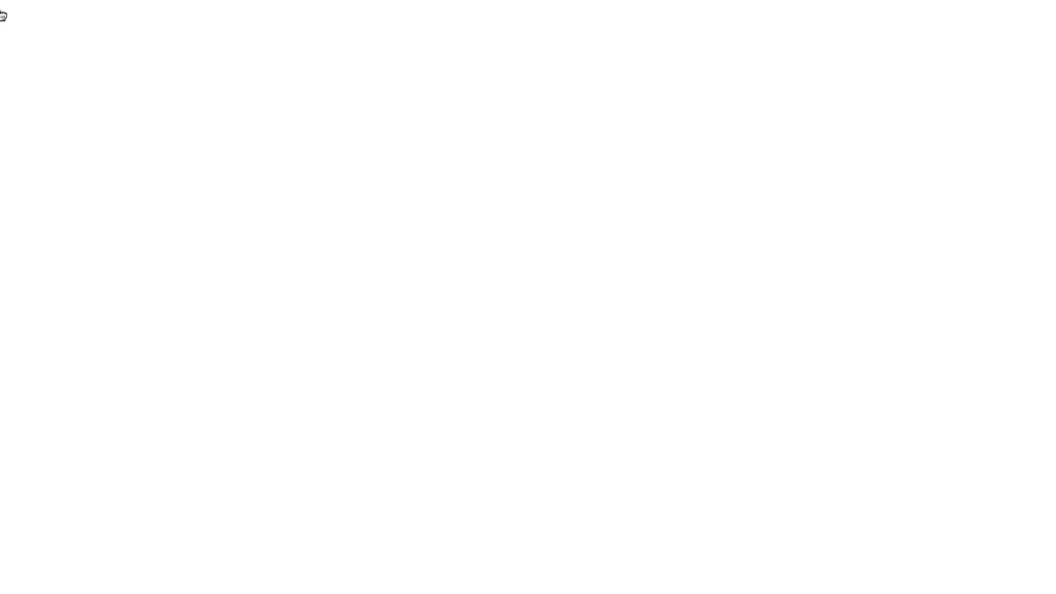
pyautogui.click(1004, 31)
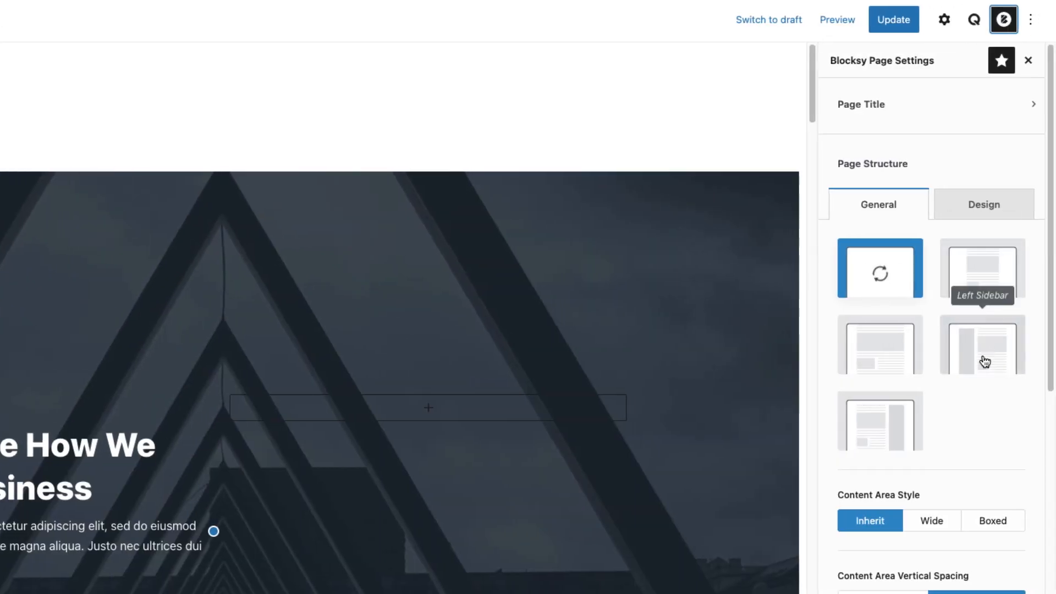
pyautogui.click(974, 352)
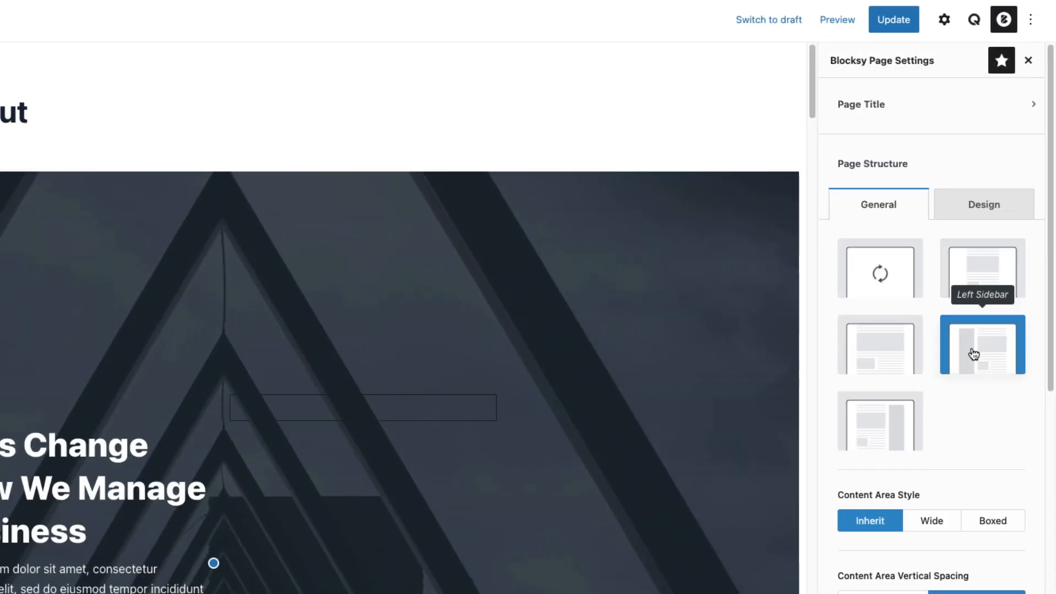
pyautogui.scroll(-5, 978, 531)
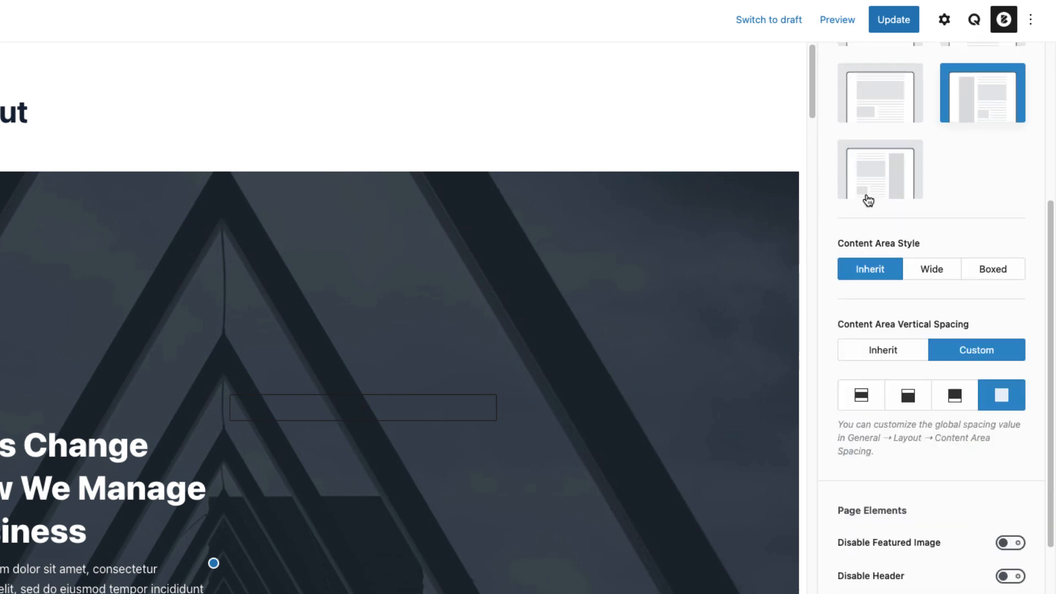
pyautogui.scroll(3, 860, 151)
pyautogui.click(895, 18)
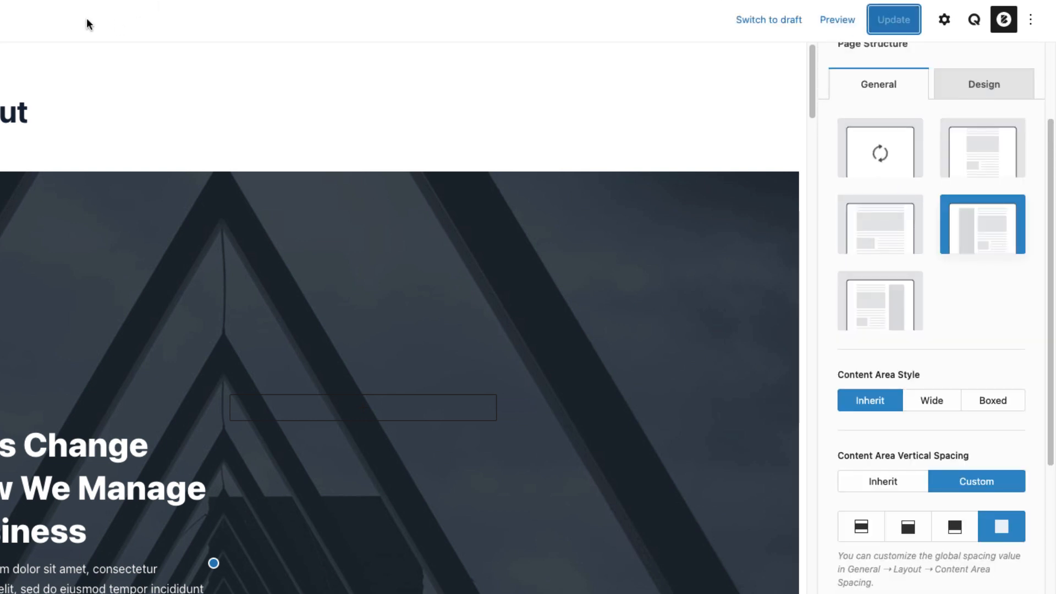
pyautogui.click(837, 20)
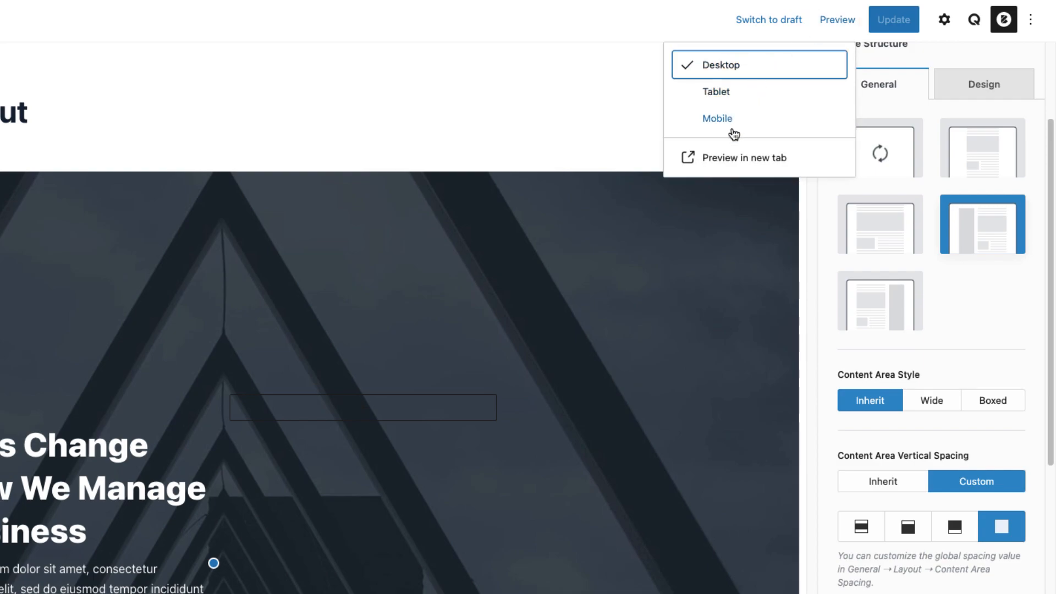
pyautogui.click(728, 149)
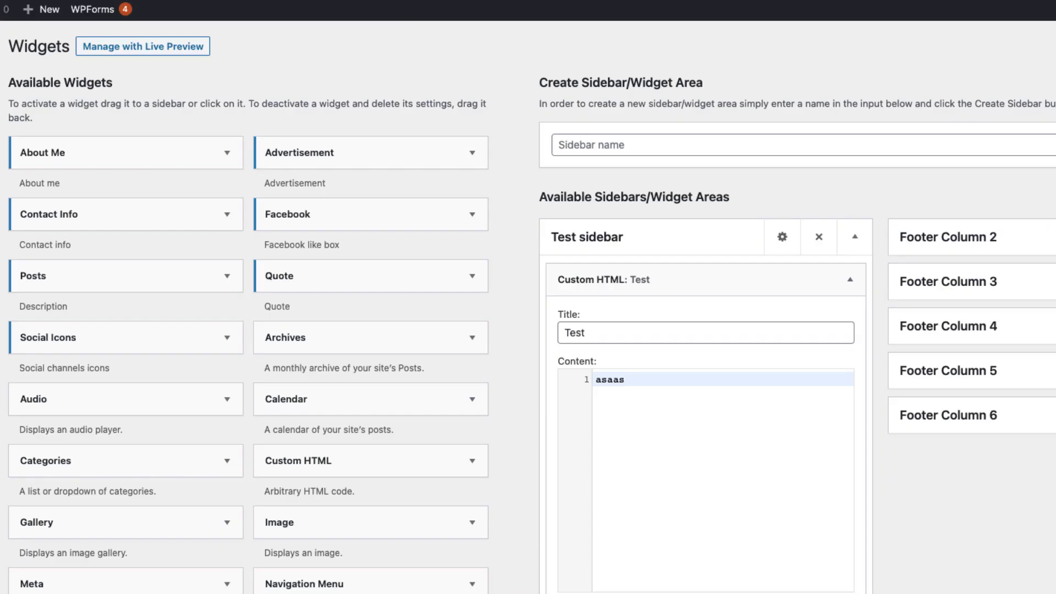
# Delete the Test sidebar widget area and reload the About page on the front end
pyautogui.click(819, 238)
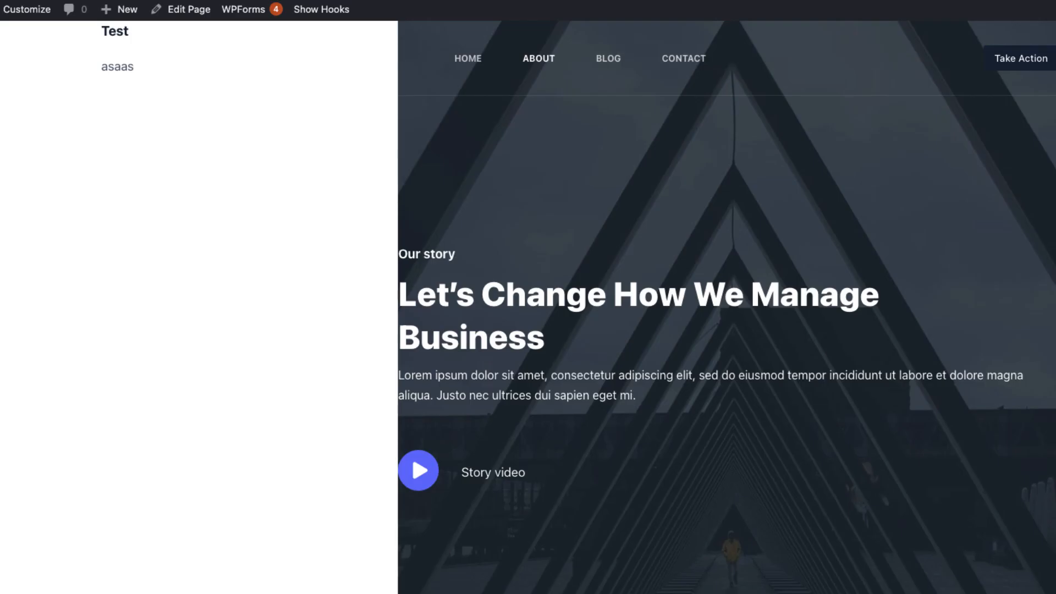
pyautogui.press('super+r')
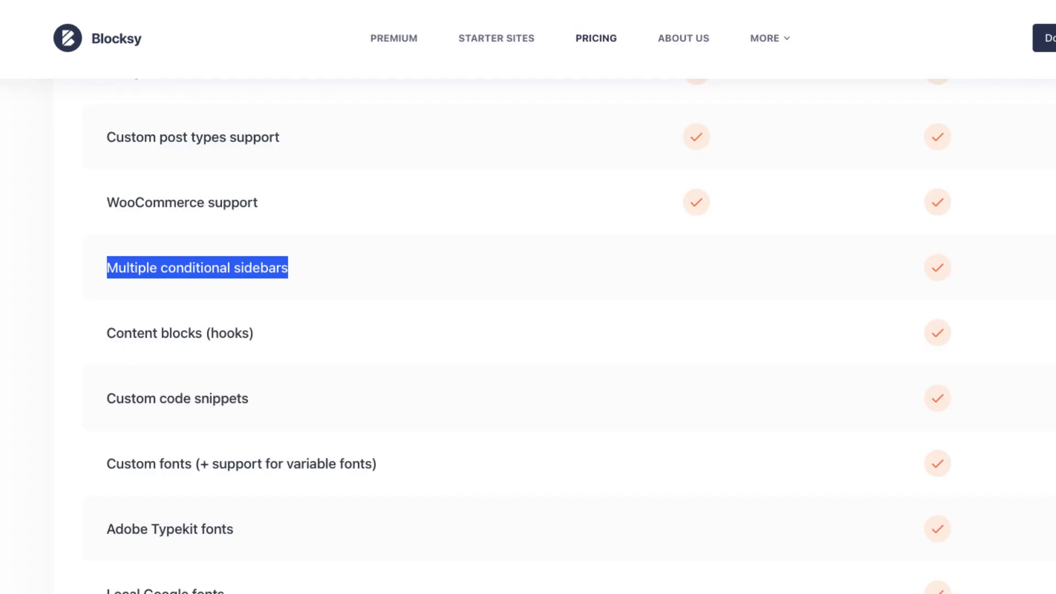
# Highlight "Content blocks (hooks)" in the Blocksy pricing comparison and open Blocksy's Content Blocks overview in the WordPress admin
pyautogui.click(274, 371)
pyautogui.moveTo(268, 326); pyautogui.dragTo(106, 333)
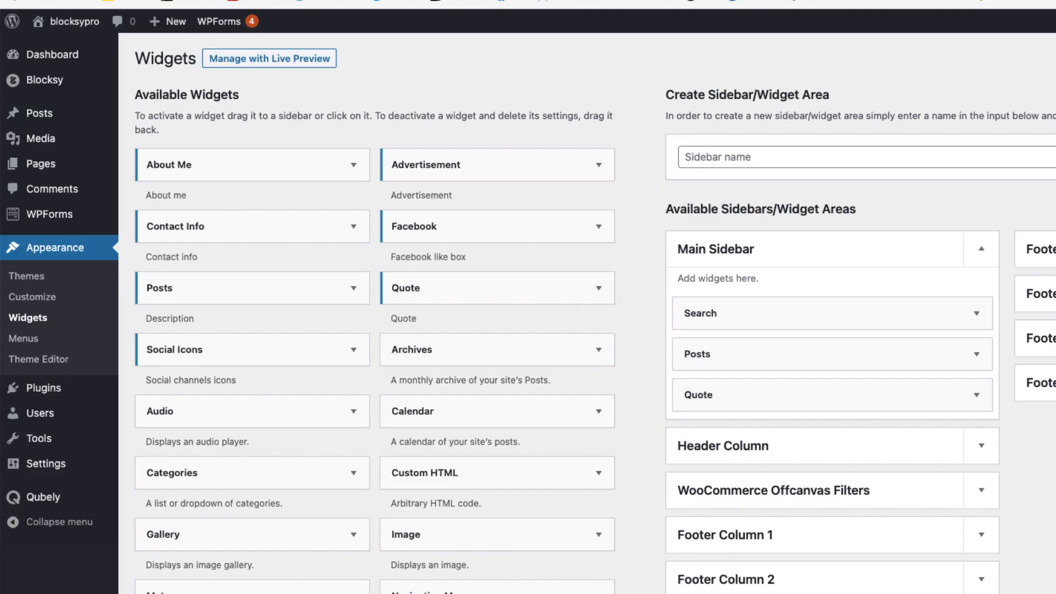
pyautogui.moveTo(57, 112)
pyautogui.moveTo(55, 81)
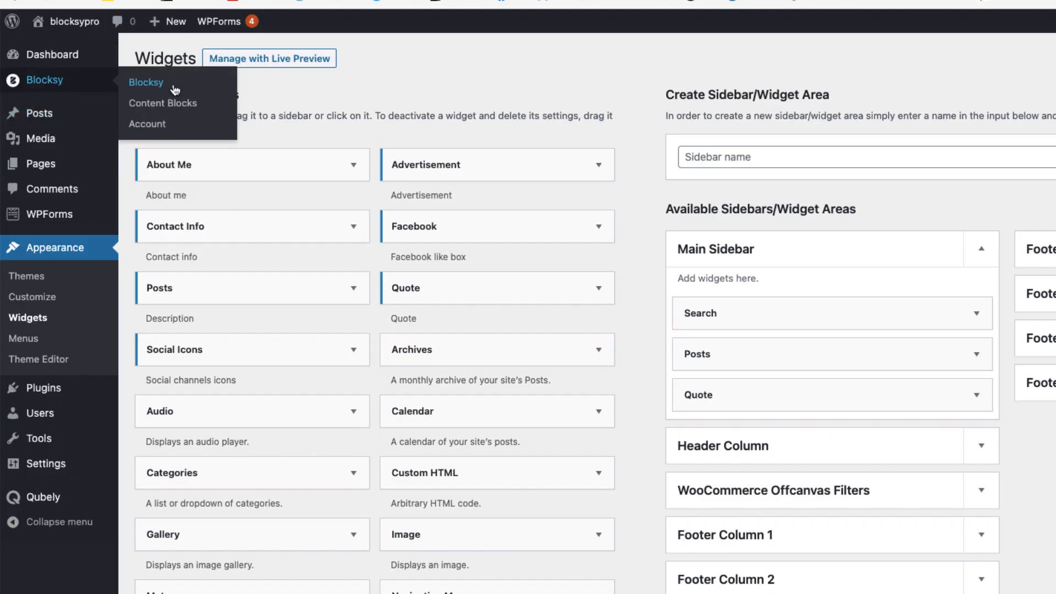
pyautogui.click(170, 112)
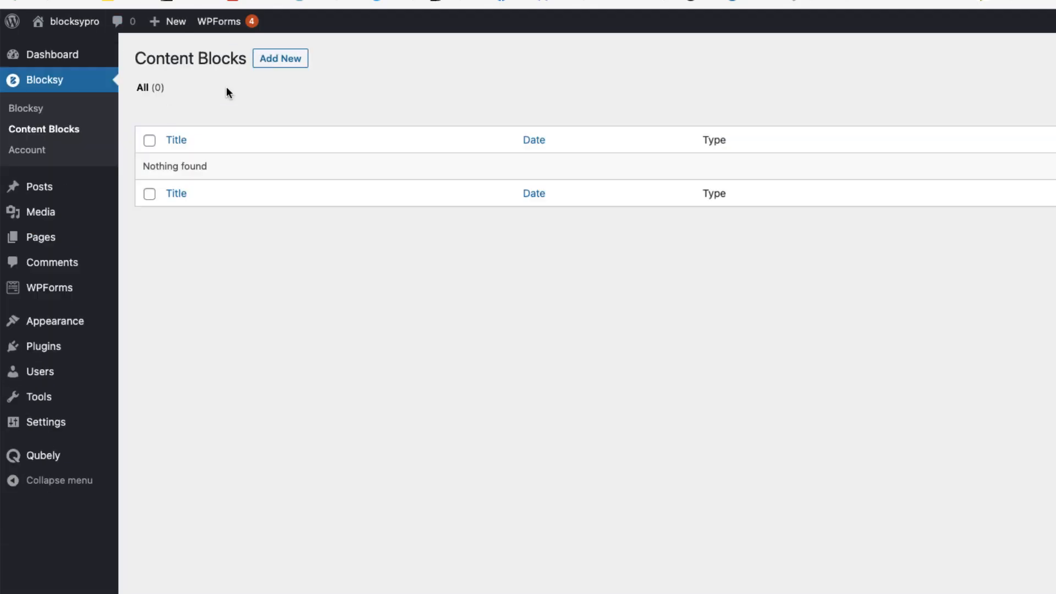
# Create a new content block of the Custom Content/Hooks type named "Bottom bar"
pyautogui.click(272, 59)
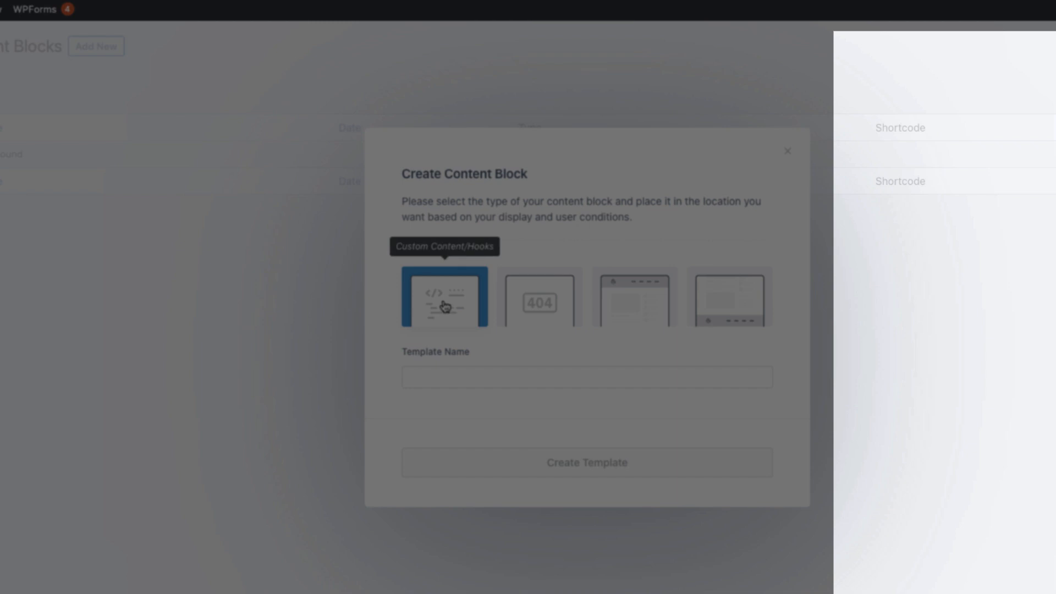
pyautogui.click(437, 373)
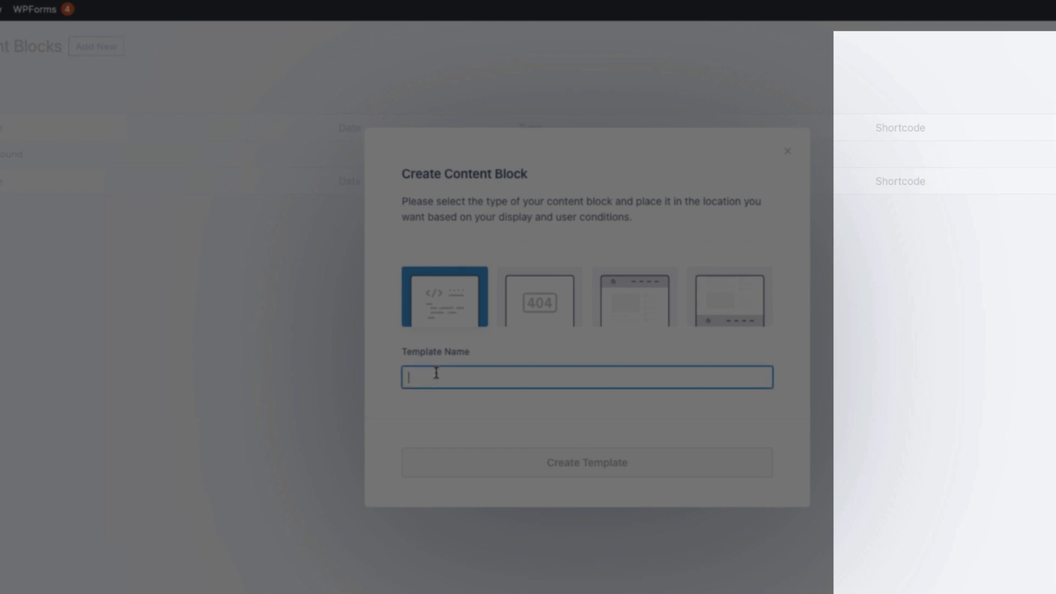
pyautogui.write('Bottom bar')
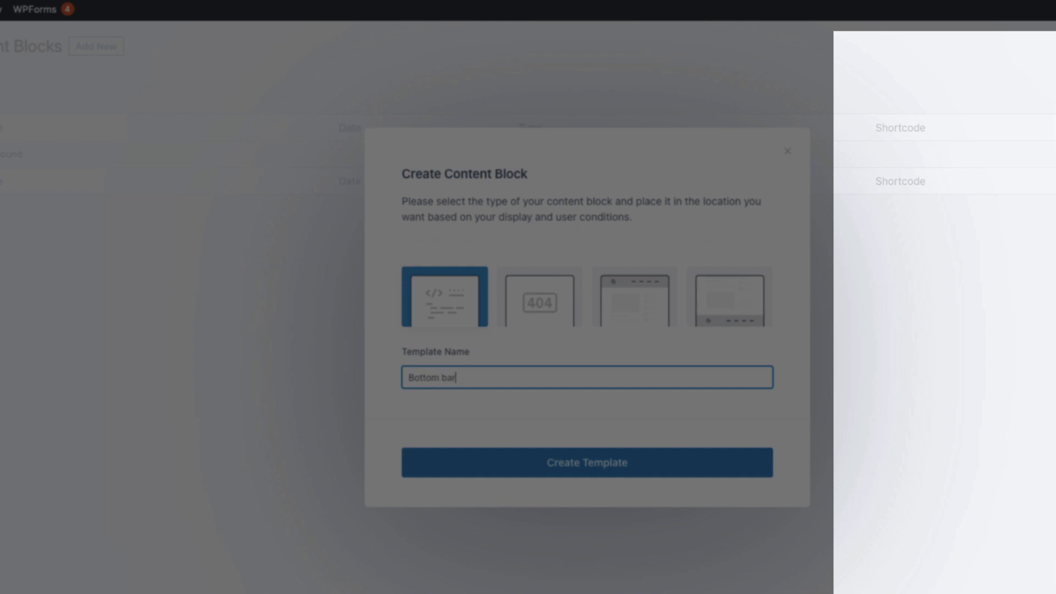
pyautogui.click(625, 472)
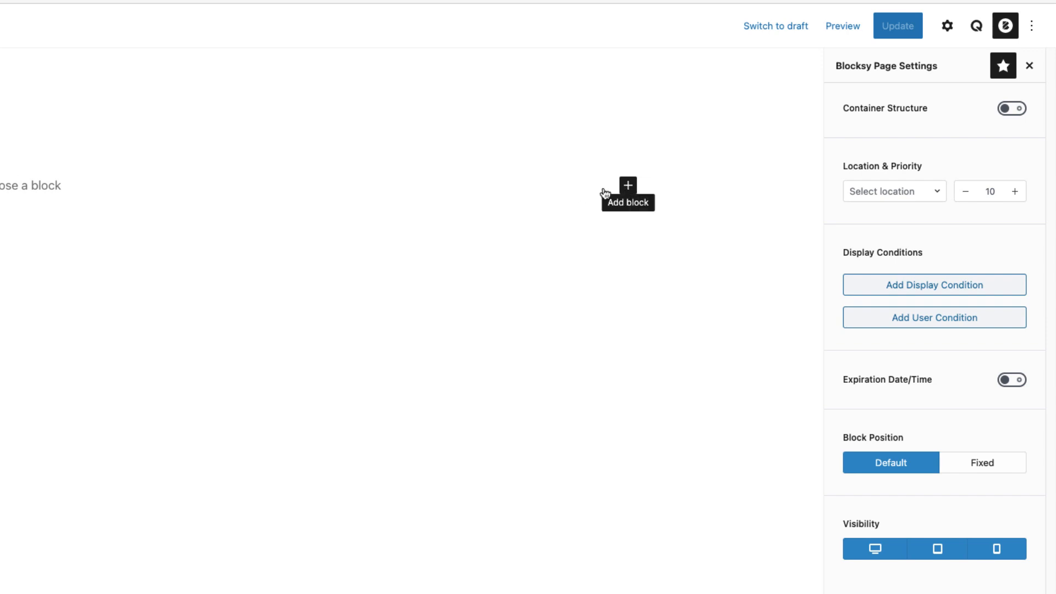
# Write the paragraph "This is a notification" in the Bottom bar content block
pyautogui.write('This i')
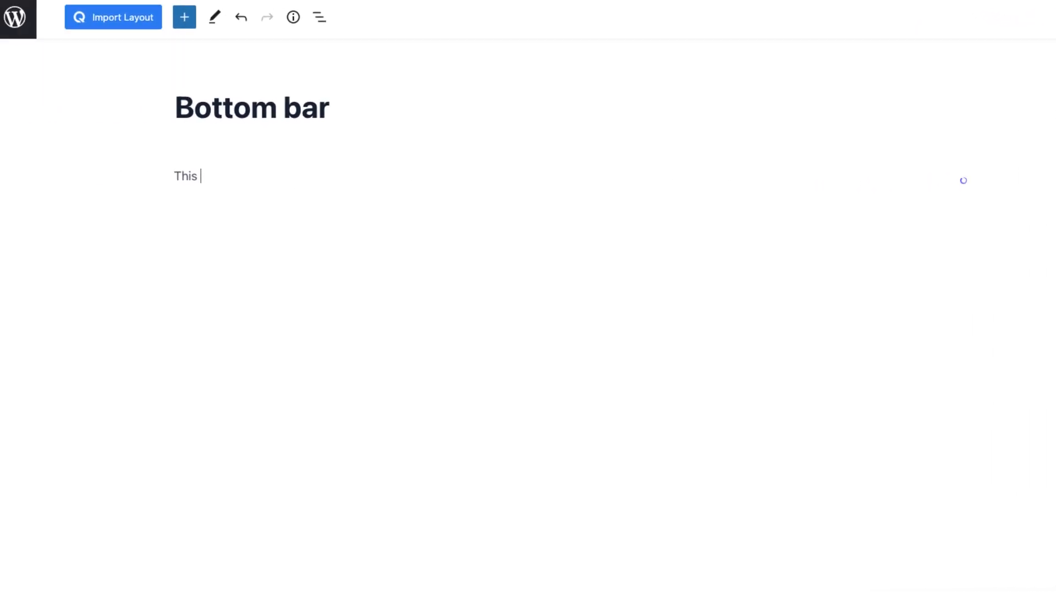
pyautogui.write('s a ')
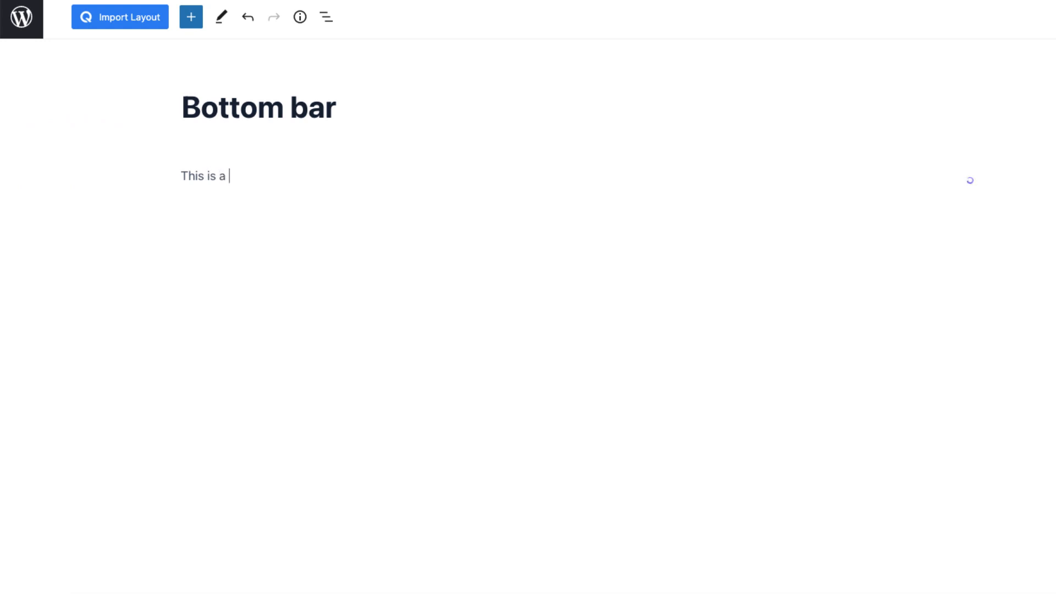
pyautogui.write('notification')
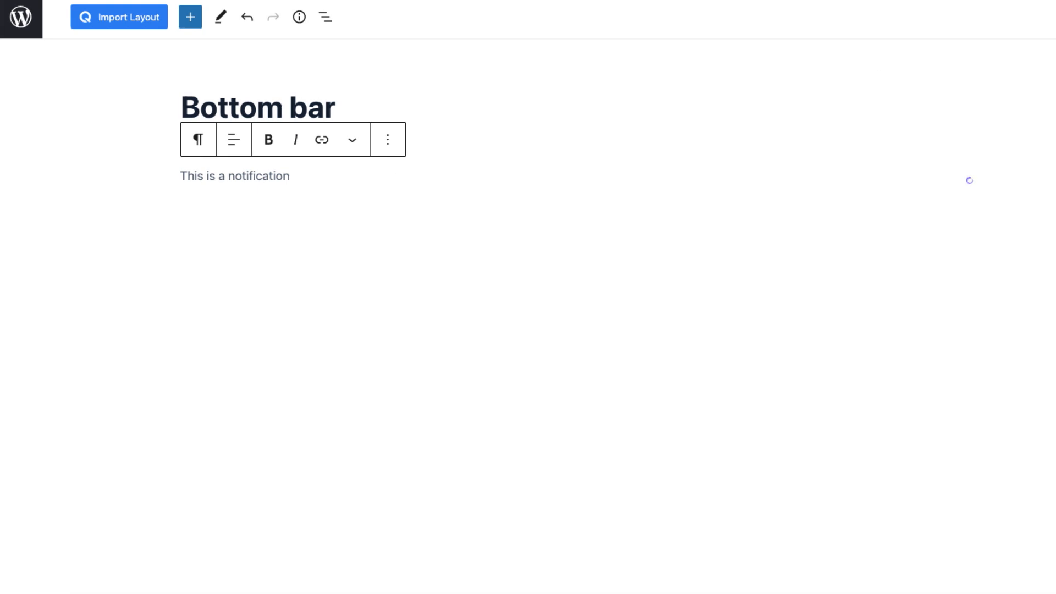
# Set the content block's location to Header before and add a display condition that includes the entire website
pyautogui.click(890, 185)
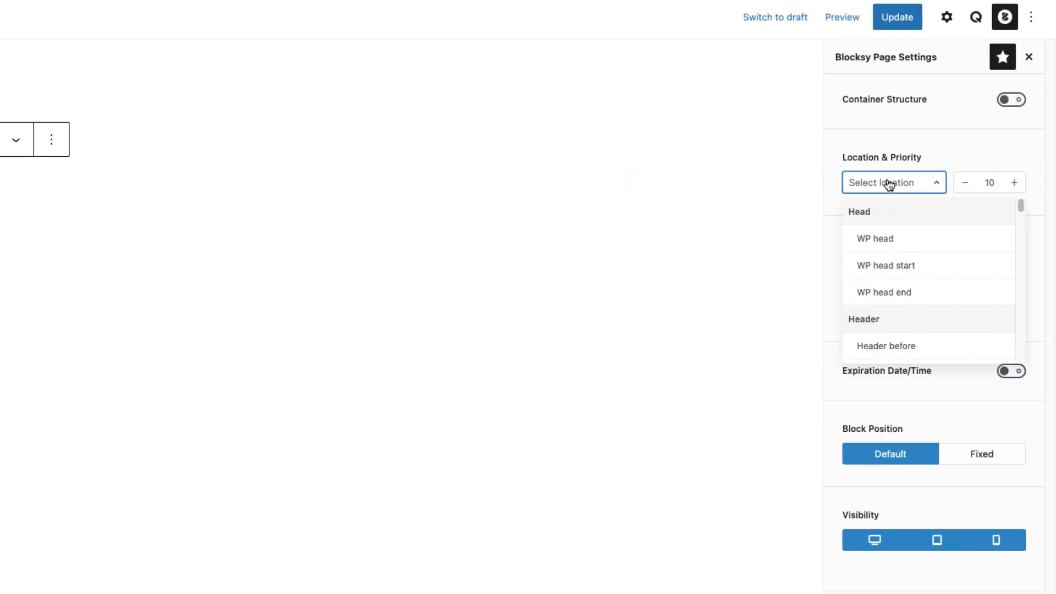
pyautogui.scroll(-1, 893, 286)
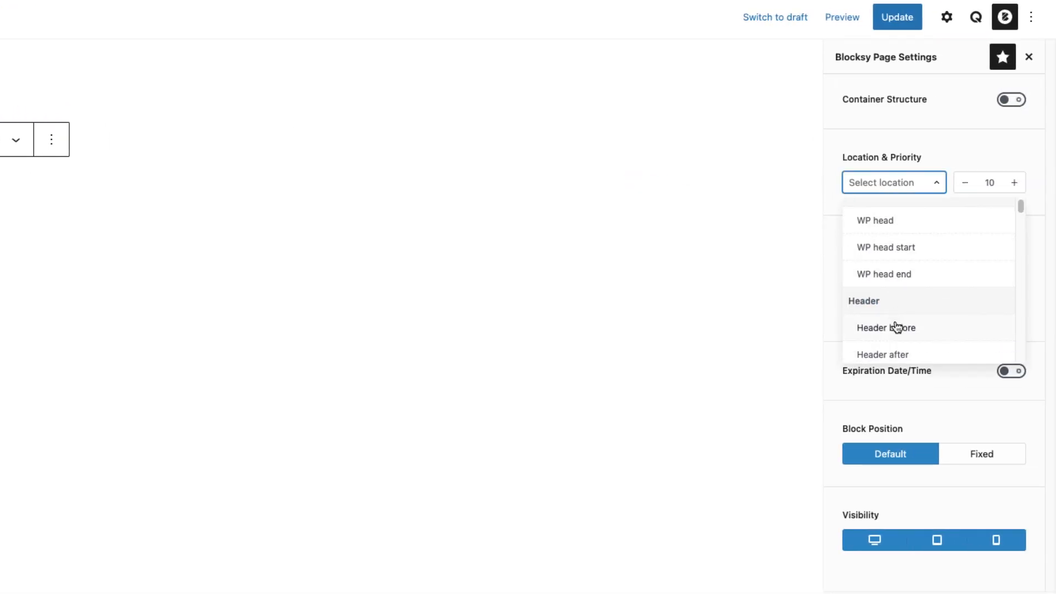
pyautogui.click(894, 326)
pyautogui.click(917, 276)
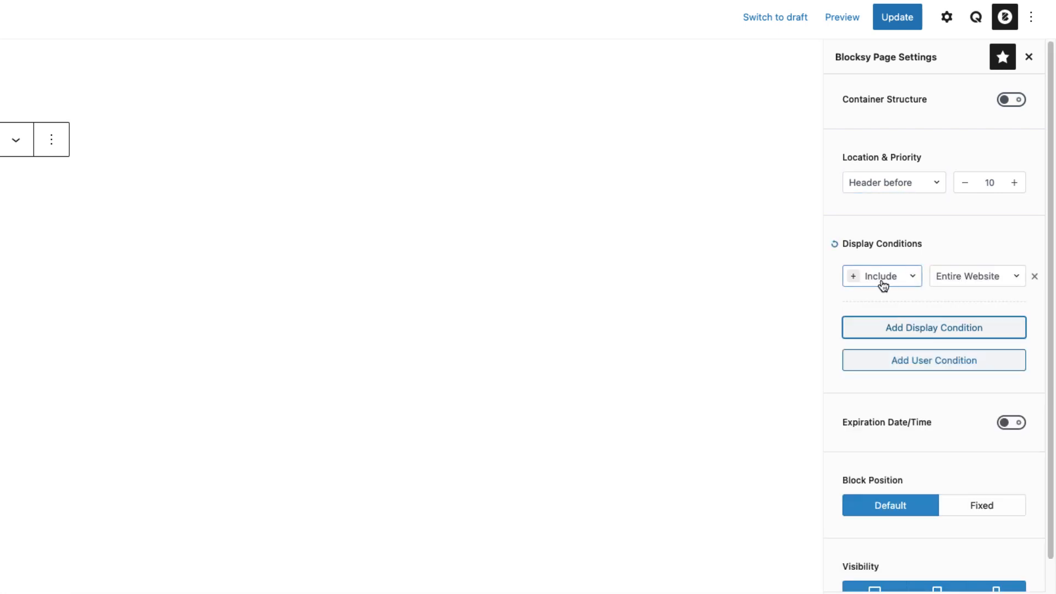
pyautogui.click(970, 279)
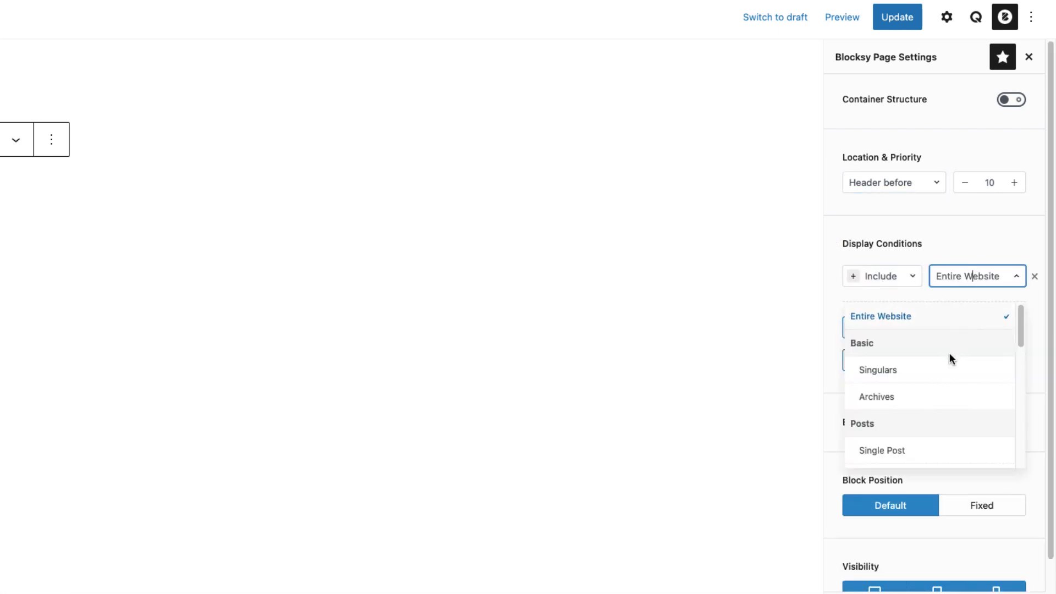
pyautogui.scroll(-1, 940, 358)
pyautogui.scroll(-1, 895, 400)
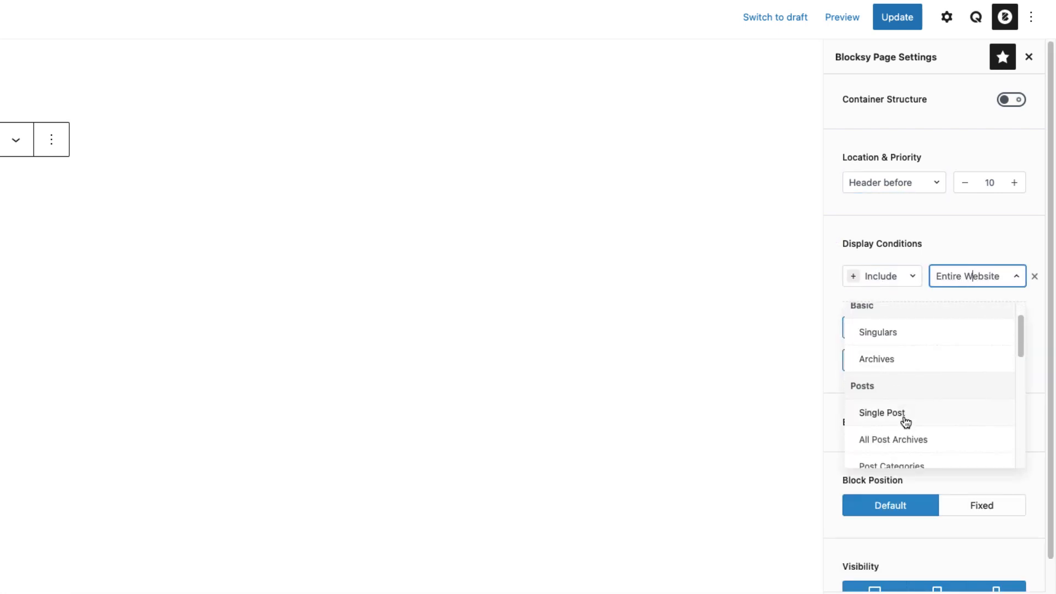
pyautogui.scroll(-3, 927, 418)
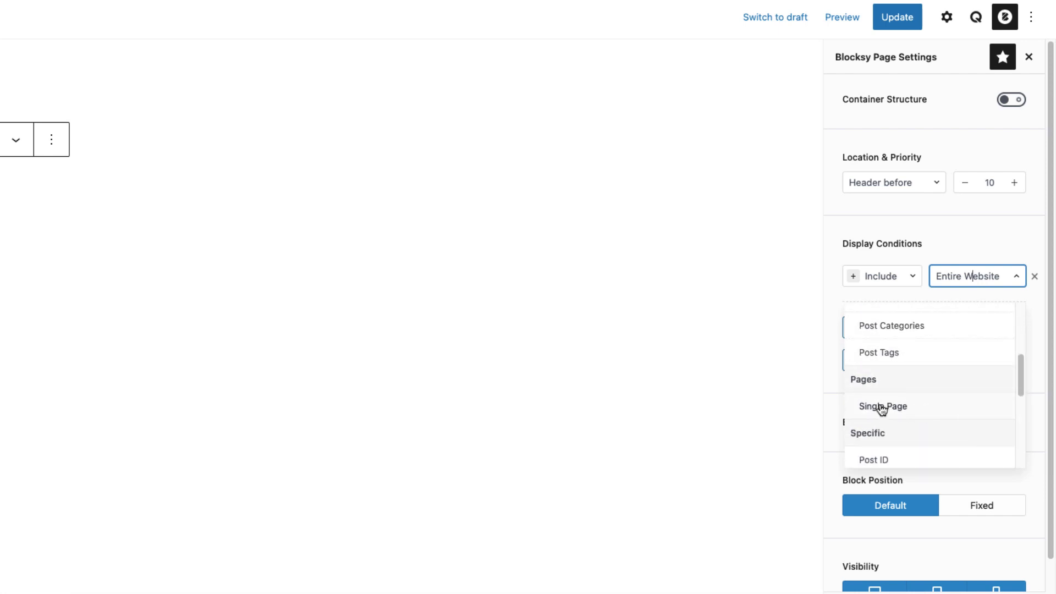
pyautogui.scroll(-3, 908, 407)
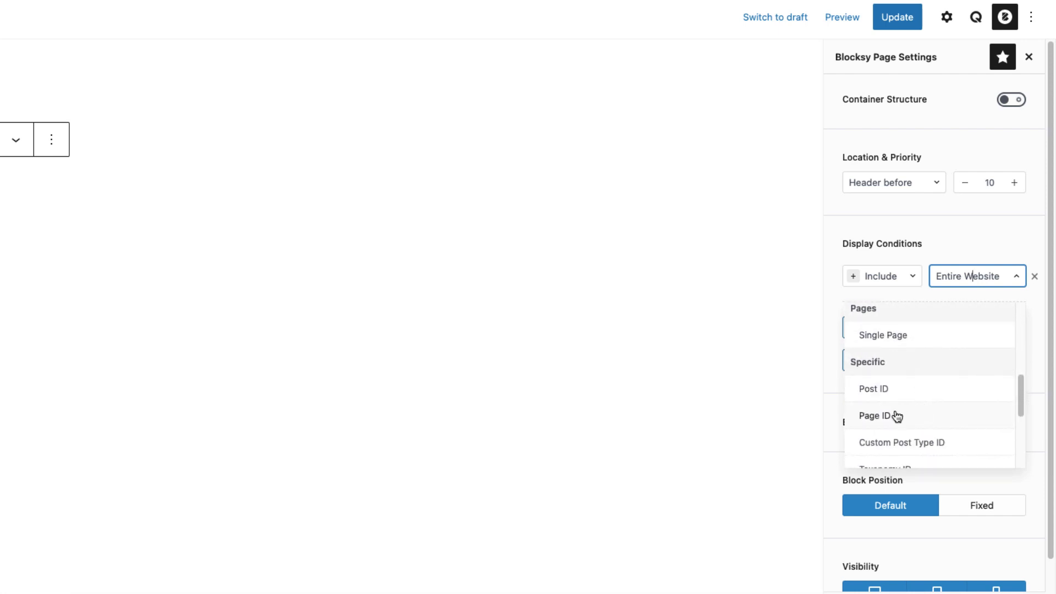
pyautogui.click(889, 415)
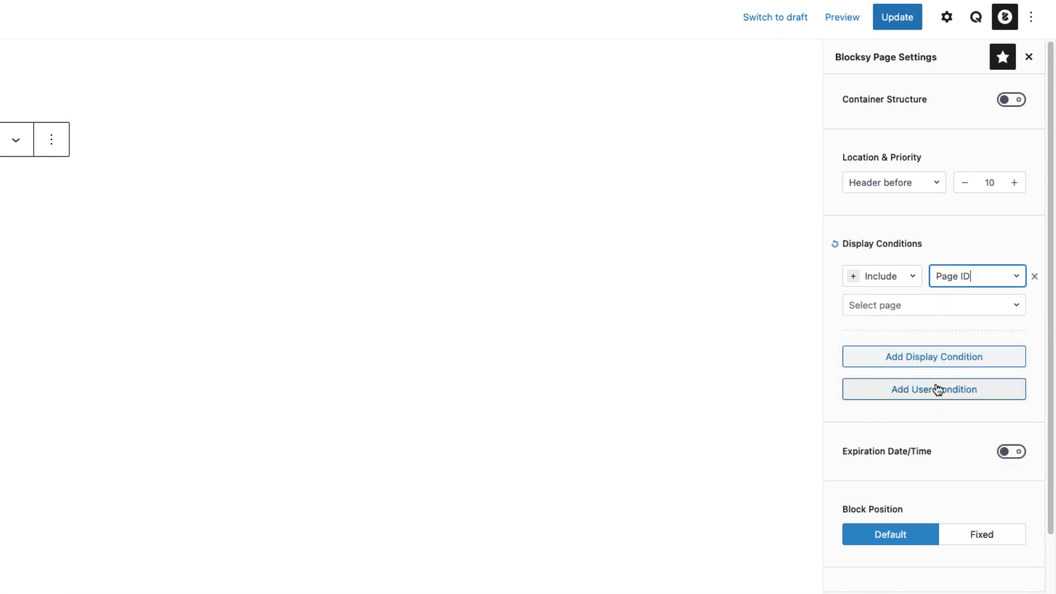
pyautogui.click(957, 278)
pyautogui.click(873, 406)
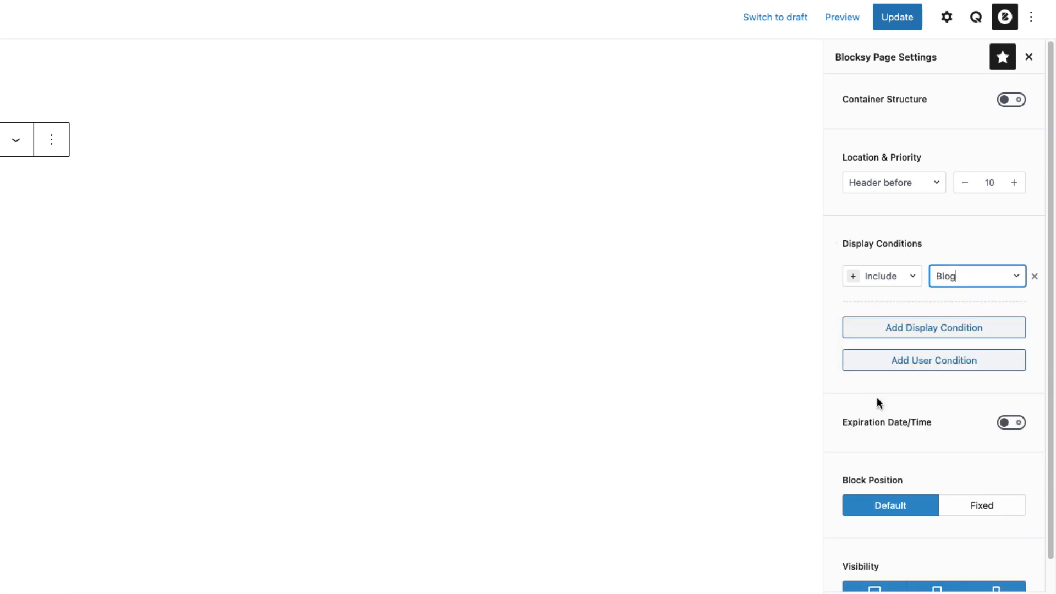
pyautogui.click(981, 278)
pyautogui.click(892, 312)
# Add a second display condition to the content block that excludes the page ID of the About page
pyautogui.click(928, 327)
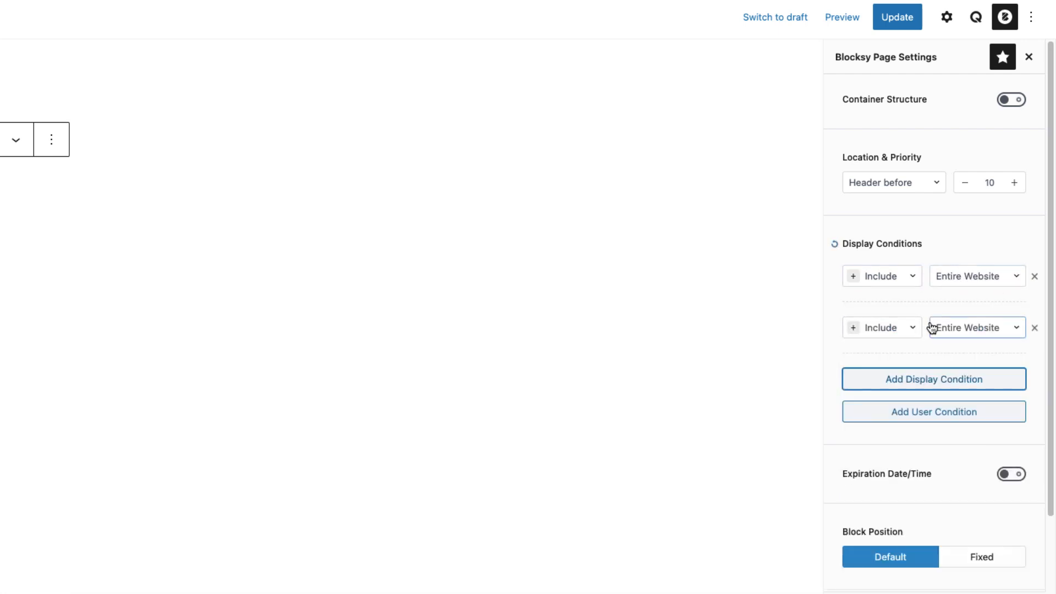
pyautogui.click(887, 328)
pyautogui.click(872, 382)
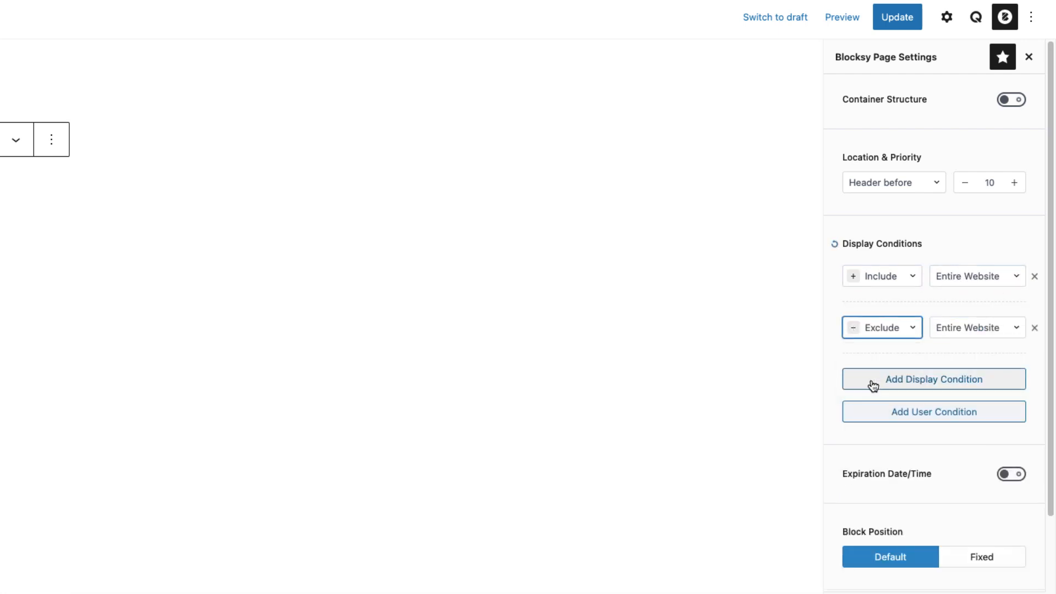
pyautogui.click(970, 333)
pyautogui.scroll(-5, 955, 402)
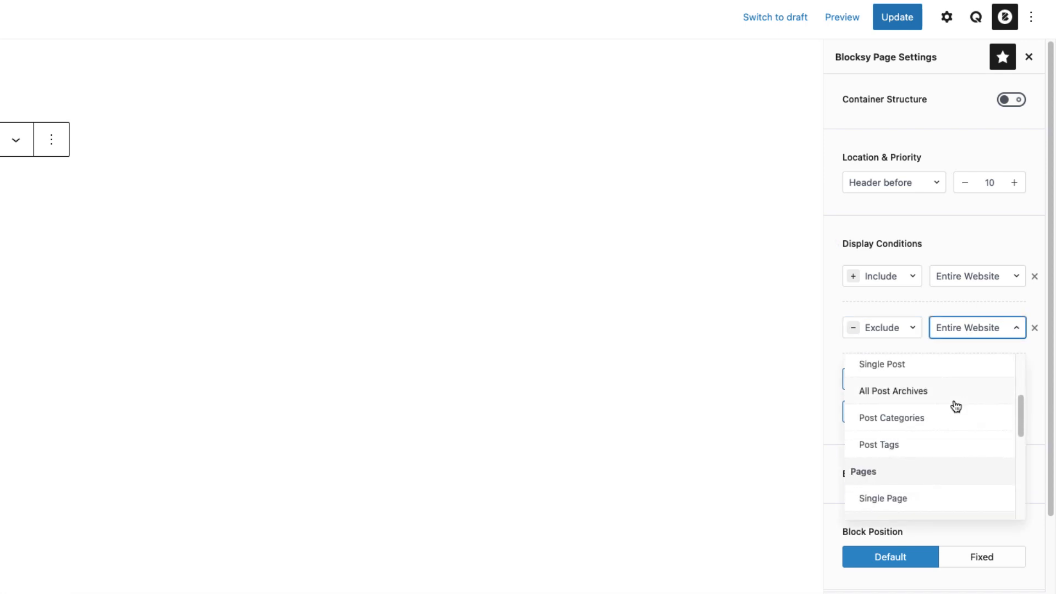
pyautogui.click(875, 435)
pyautogui.click(915, 358)
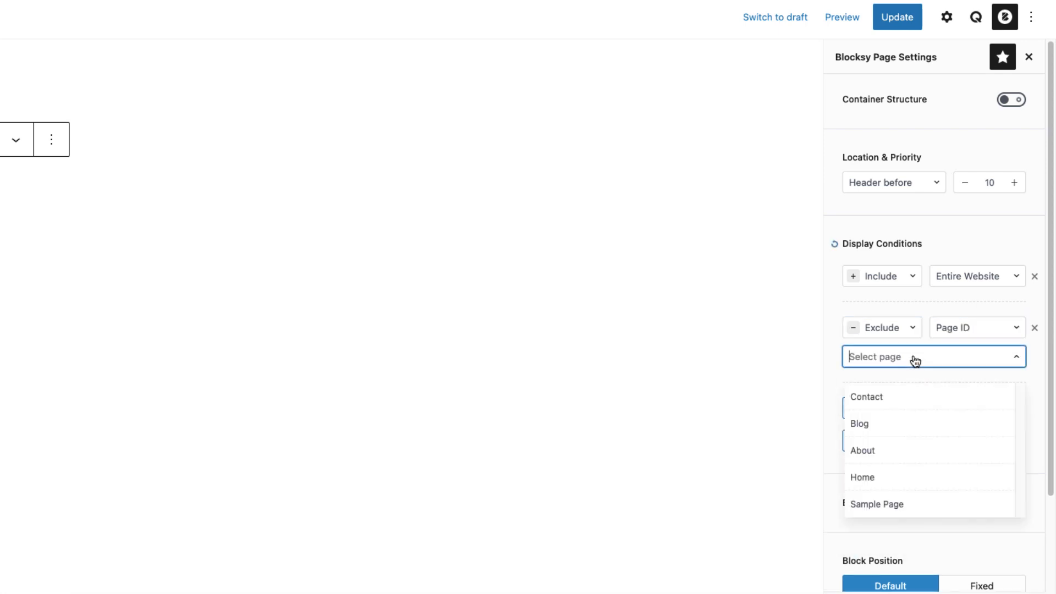
pyautogui.click(870, 455)
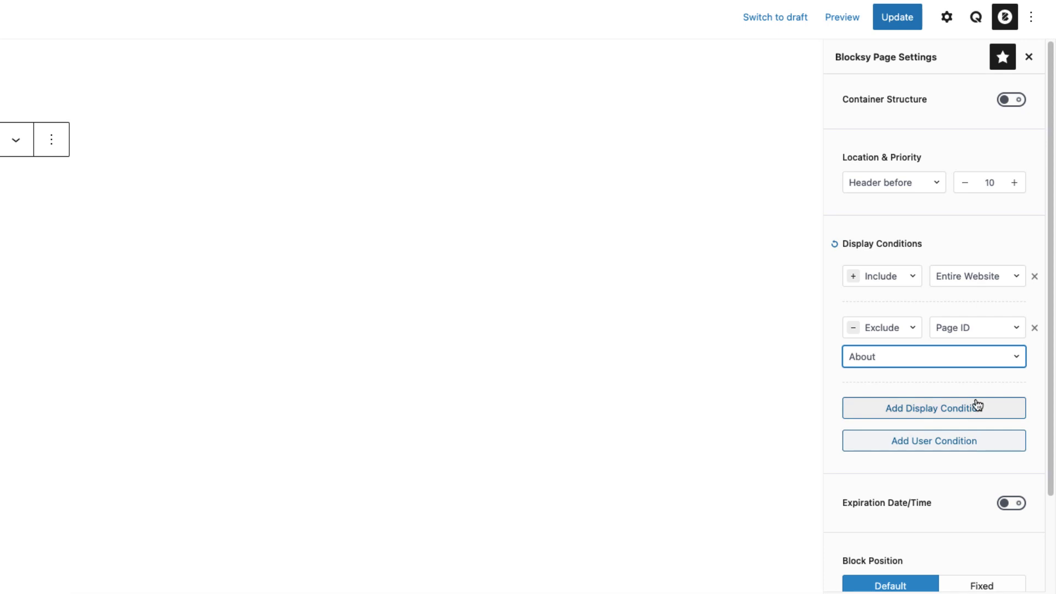
# Update the Bottom bar content block and highlight its notification text above the home page header on the front end
pyautogui.click(895, 21)
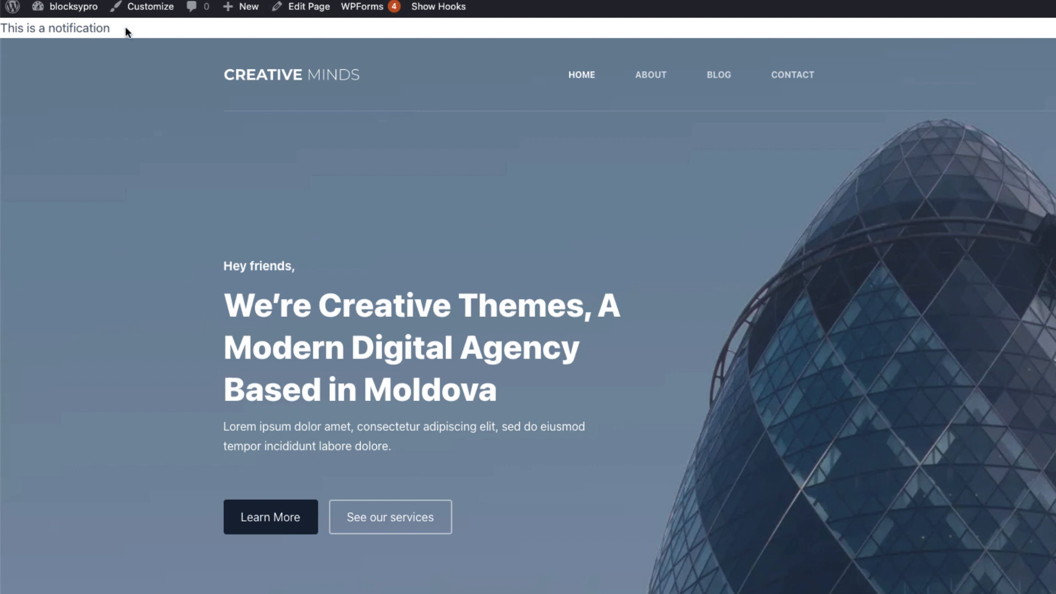
pyautogui.moveTo(125, 28); pyautogui.dragTo(2, 26)
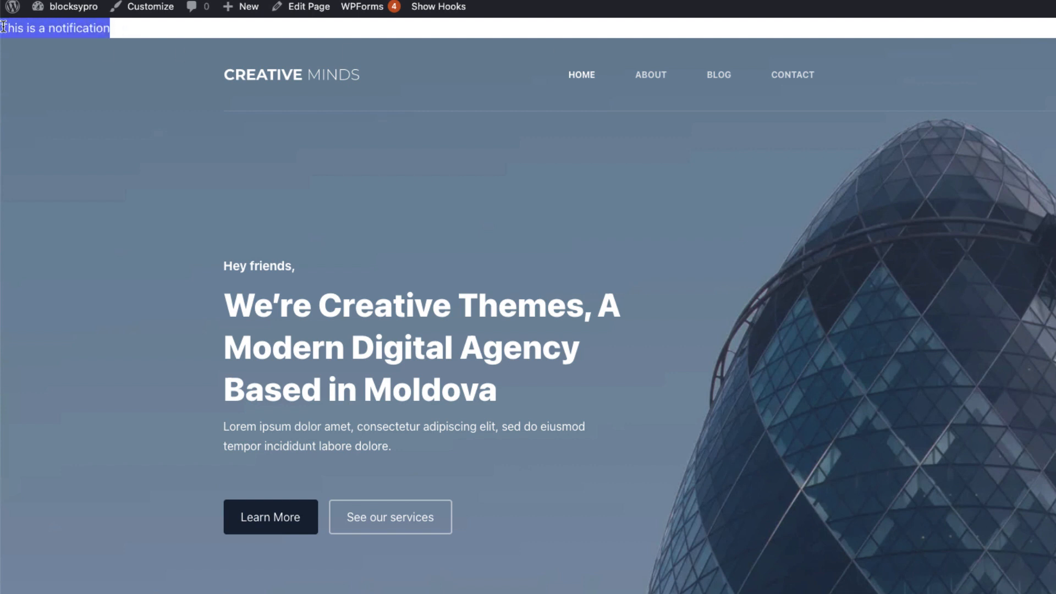
# View the About page on the front end, and set the content block's location to Footer after and update it
pyautogui.click(647, 75)
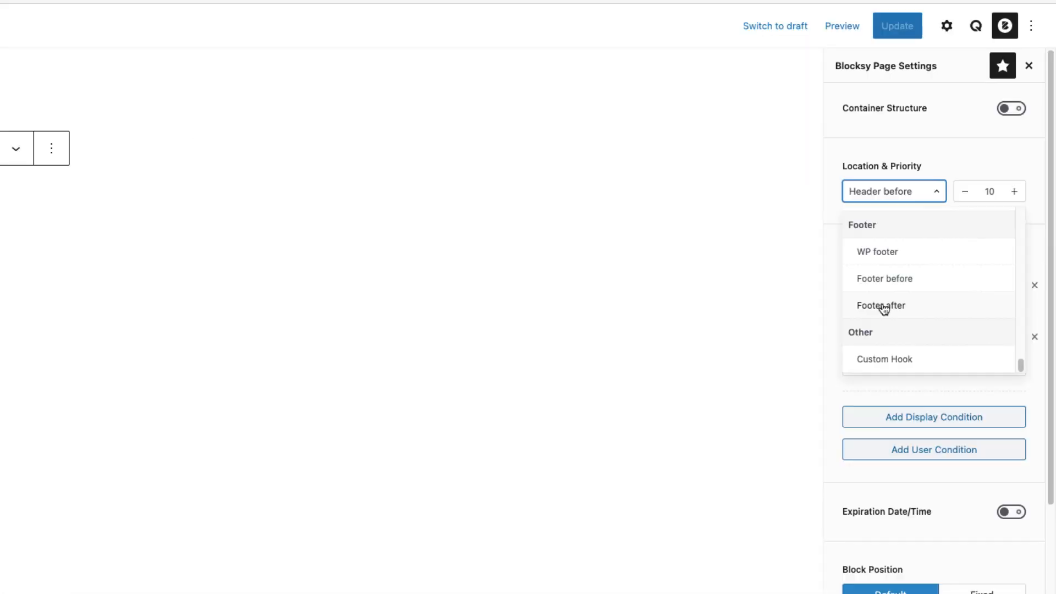
pyautogui.click(883, 307)
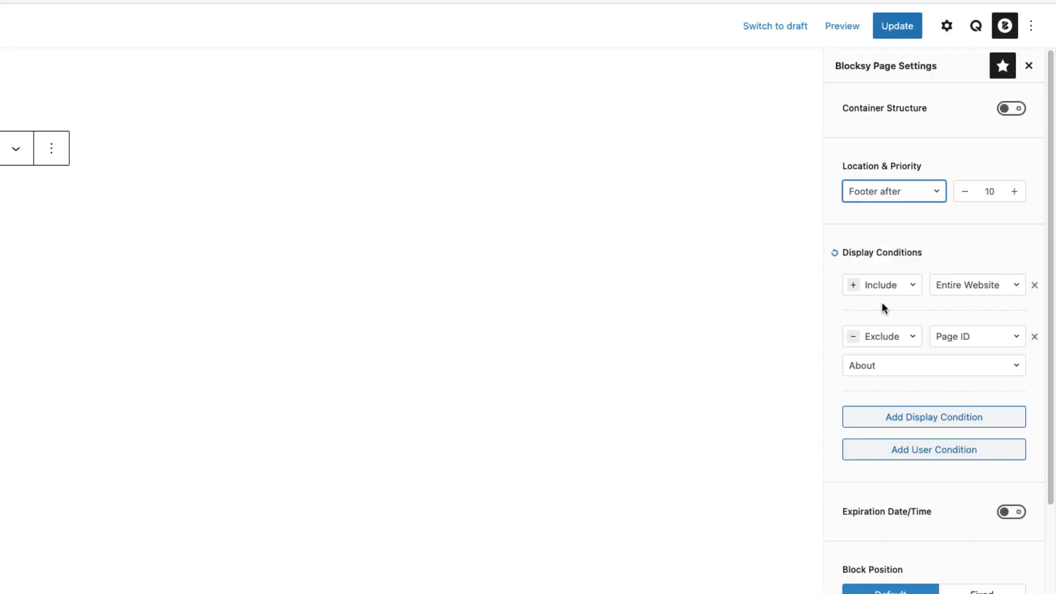
pyautogui.click(897, 24)
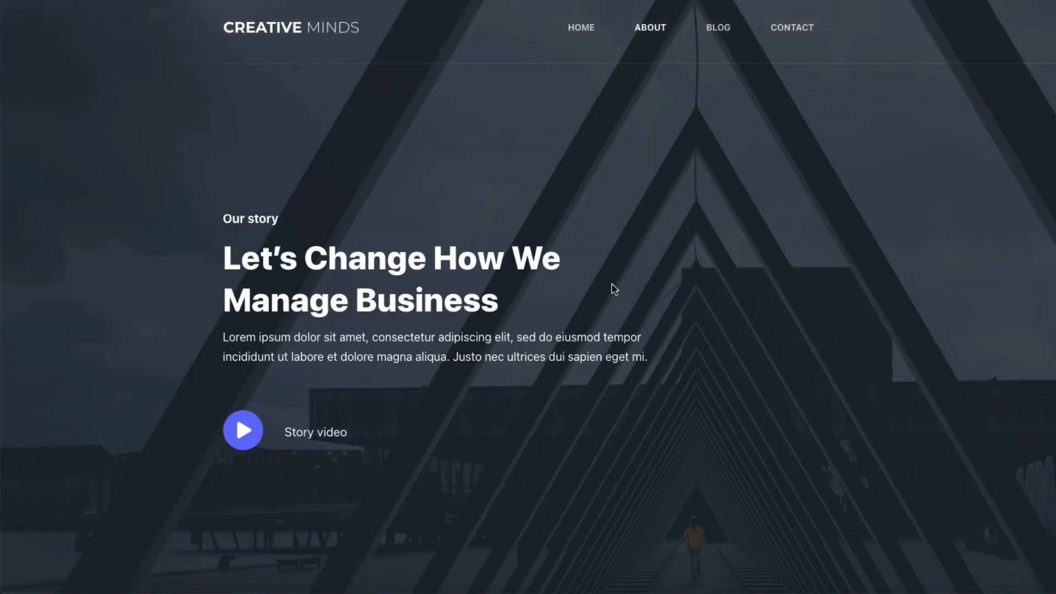
# Check the bottom of the home page on the front end and highlight the notification text below the footer
pyautogui.click(585, 38)
pyautogui.scroll(-20, 507, 377)
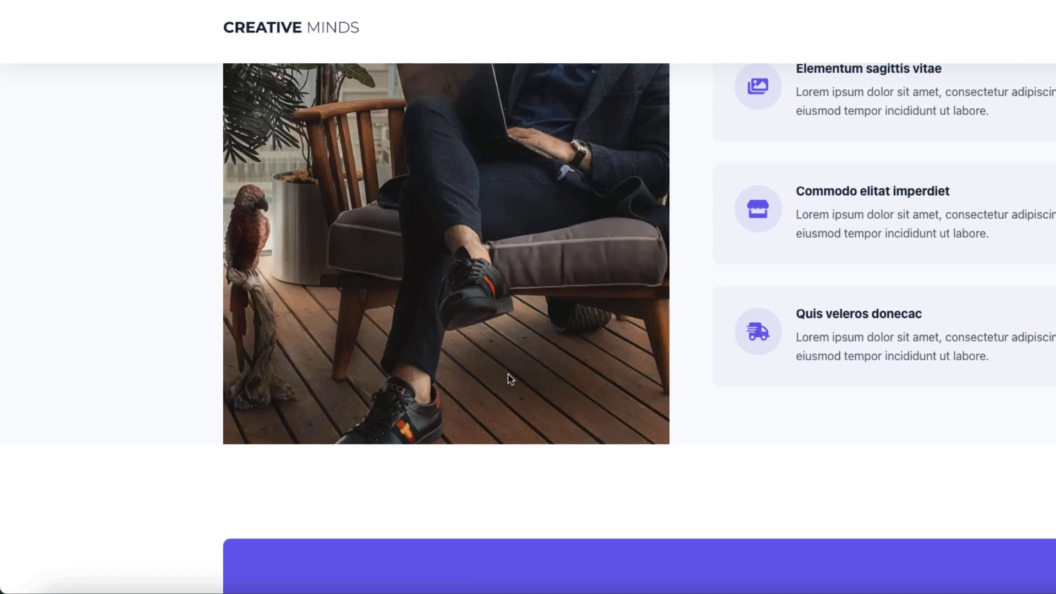
pyautogui.moveTo(120, 587); pyautogui.dragTo(2, 572)
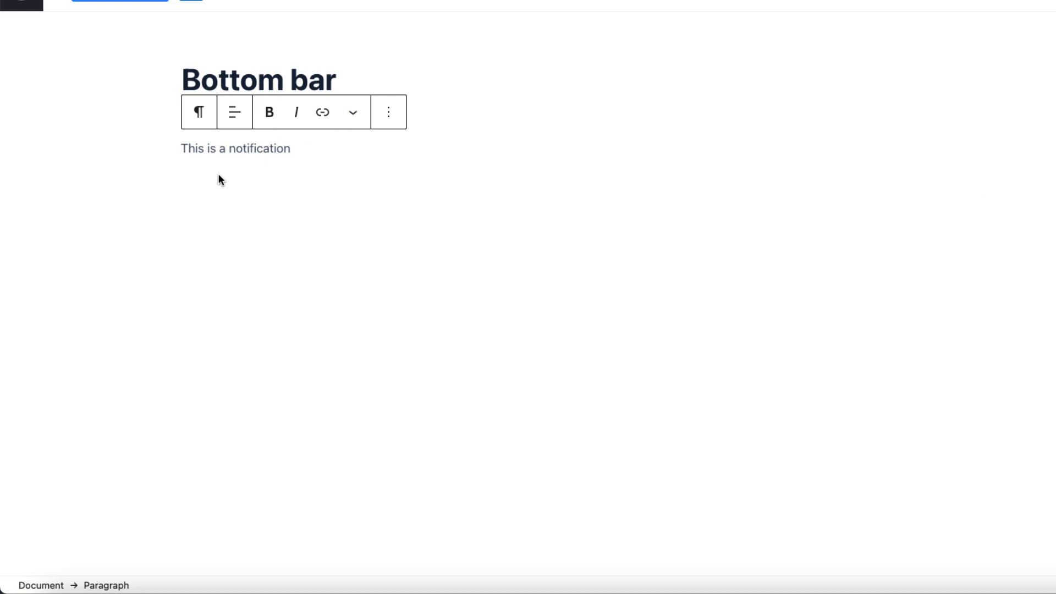
# Cut the text "This is a notification" out of the Bottom bar paragraph
pyautogui.moveTo(305, 150); pyautogui.dragTo(181, 153)
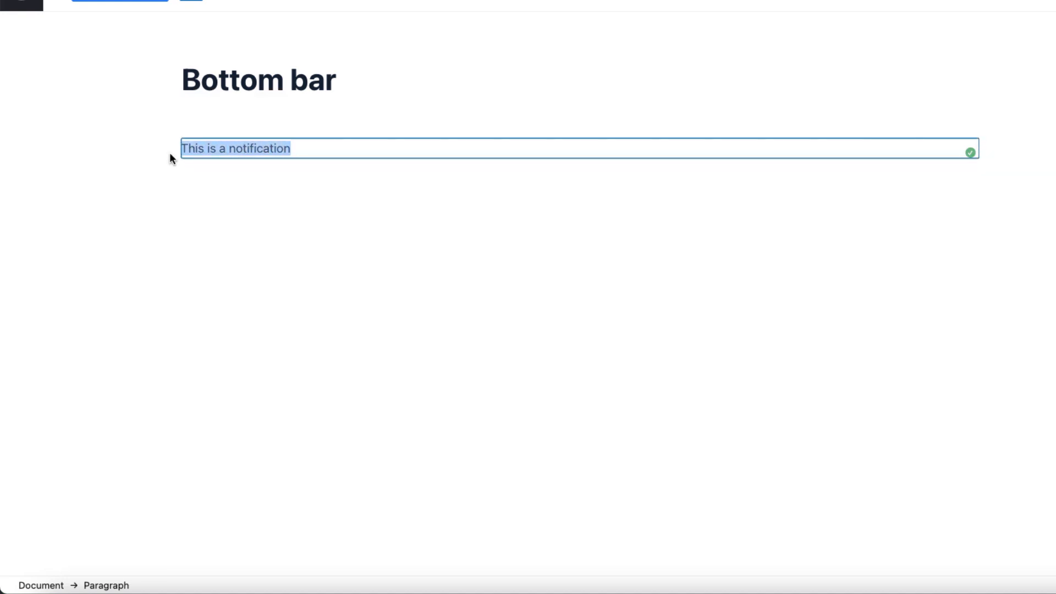
pyautogui.hotkey('ctrl', 'x')
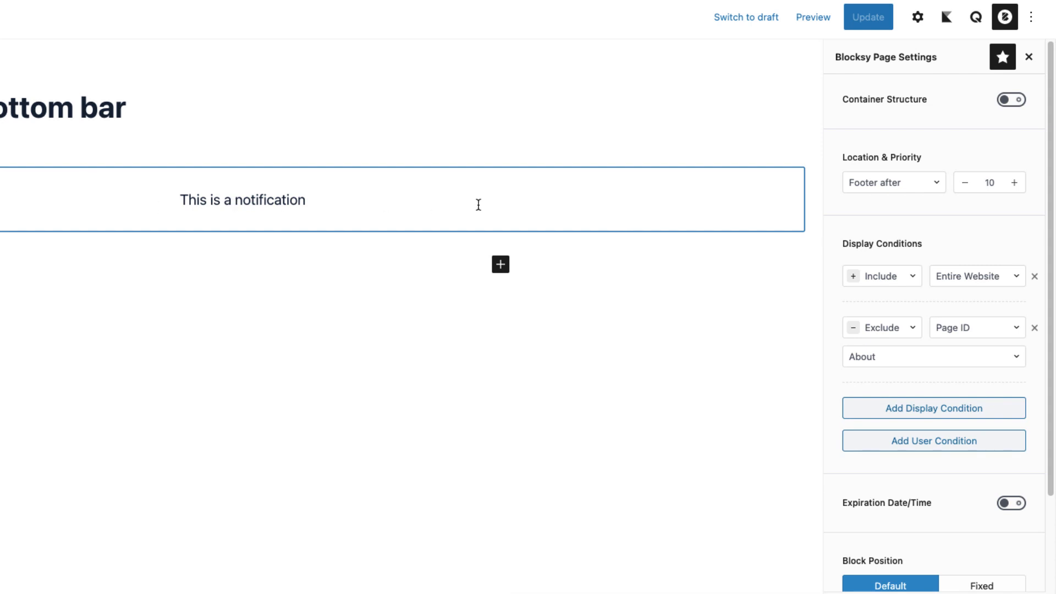
# Set the content block's position to Fixed with the location Bottom, and update it
pyautogui.scroll(-3, 977, 338)
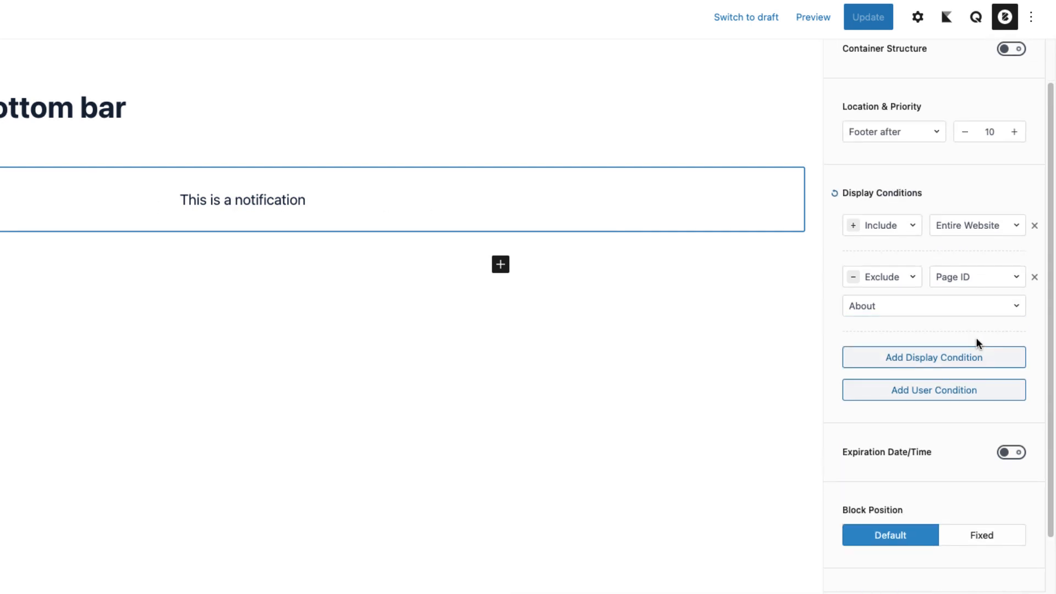
pyautogui.click(984, 479)
pyautogui.scroll(-1, 982, 453)
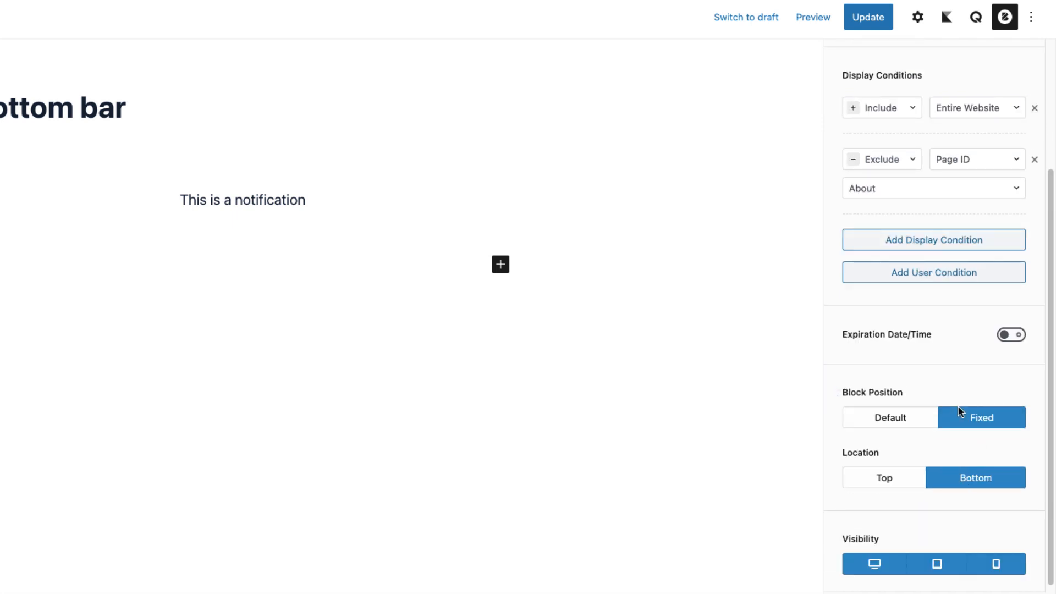
pyautogui.click(869, 18)
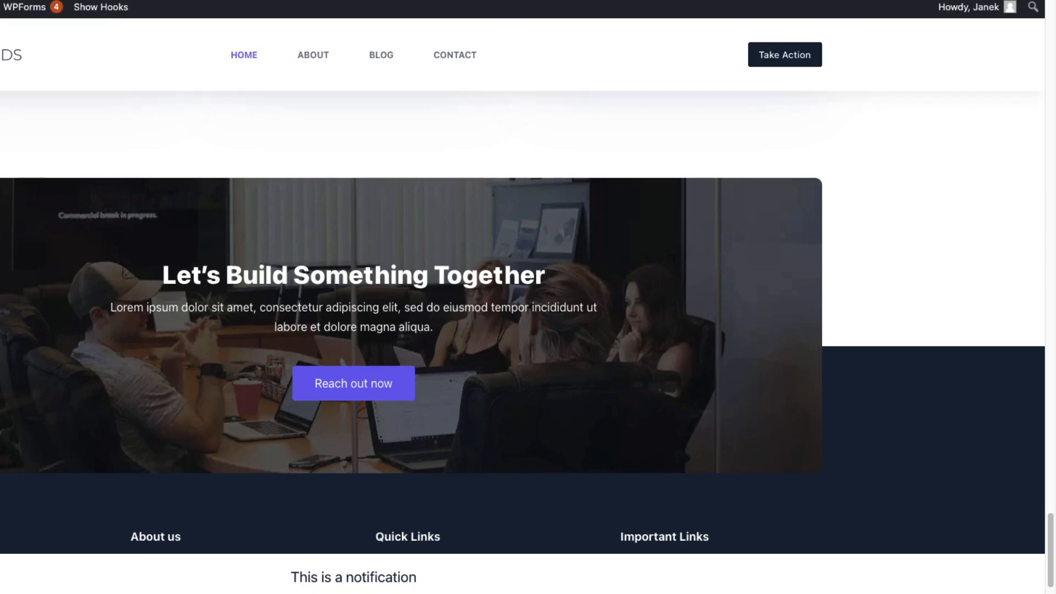
# Check how the fixed notification bar behaves on the home, Blog, Contact and About pages of the front end
pyautogui.scroll(-5, 45, 229)
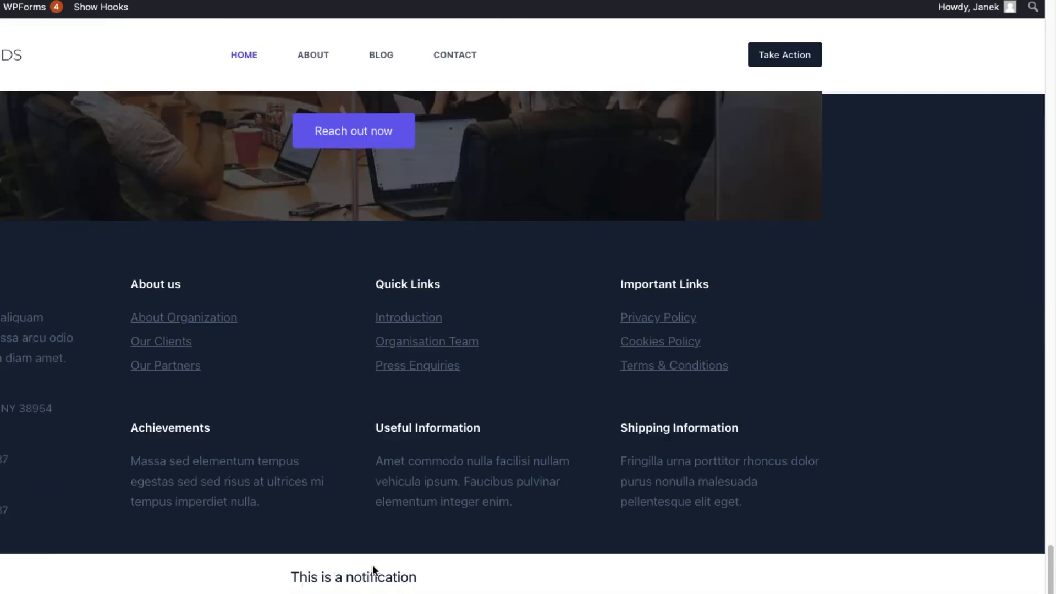
pyautogui.scroll(15, 490, 540)
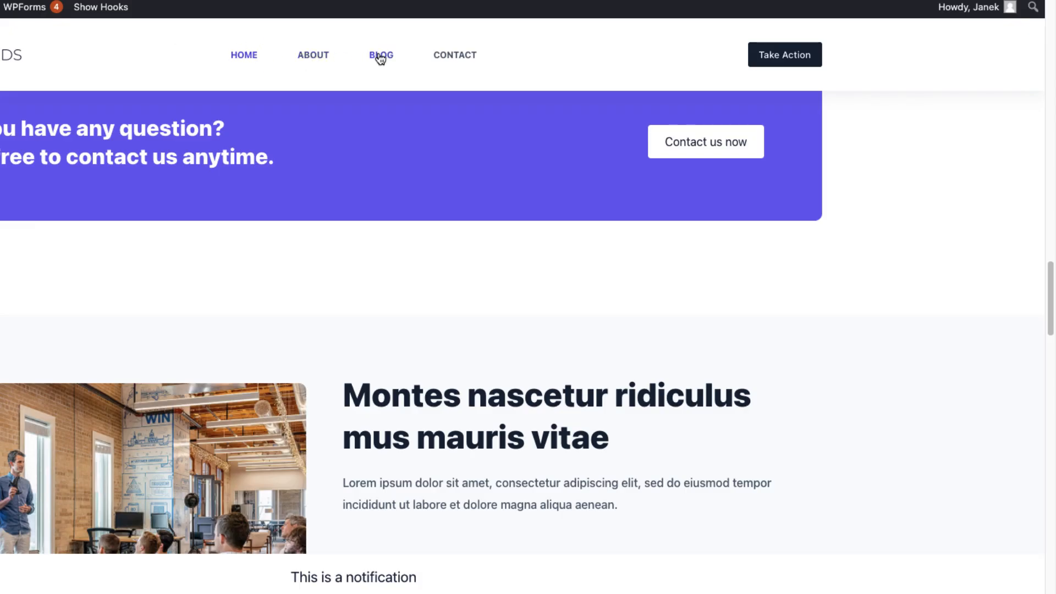
pyautogui.click(380, 56)
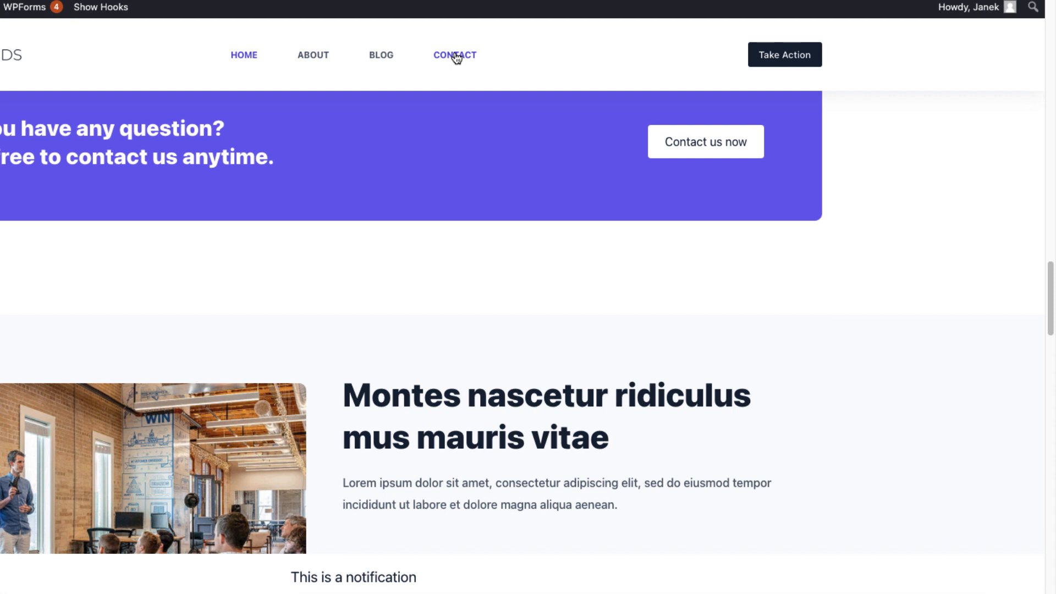
pyautogui.click(456, 57)
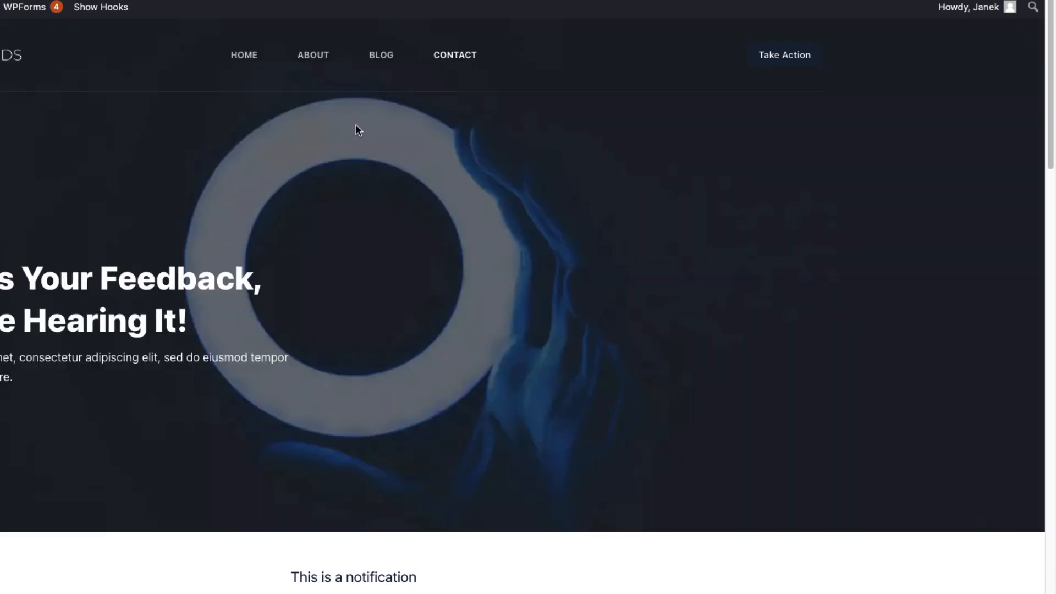
pyautogui.scroll(-10, 451, 203)
pyautogui.scroll(6, 440, 187)
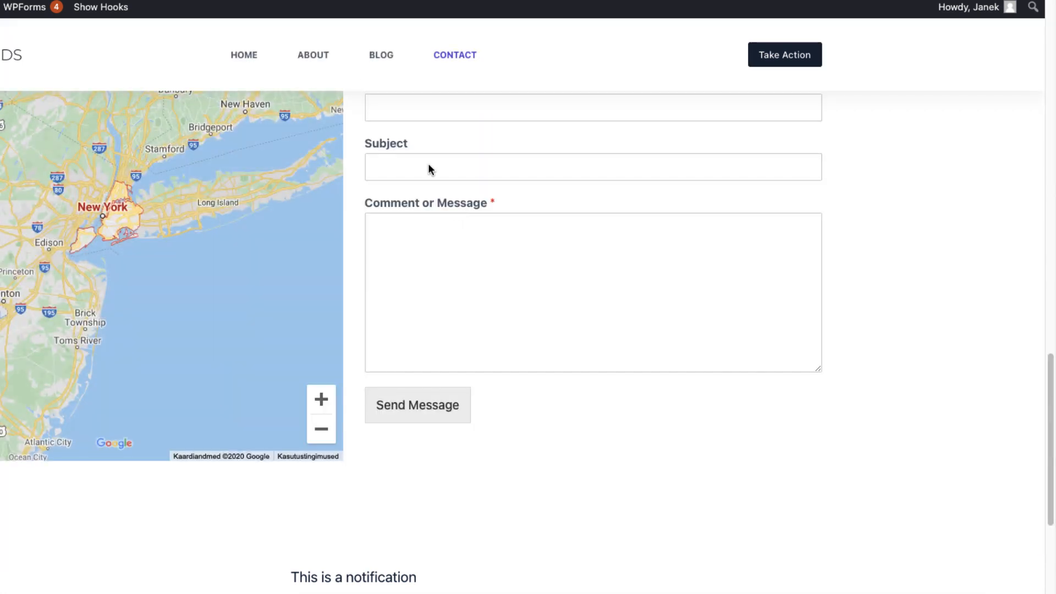
pyautogui.click(313, 55)
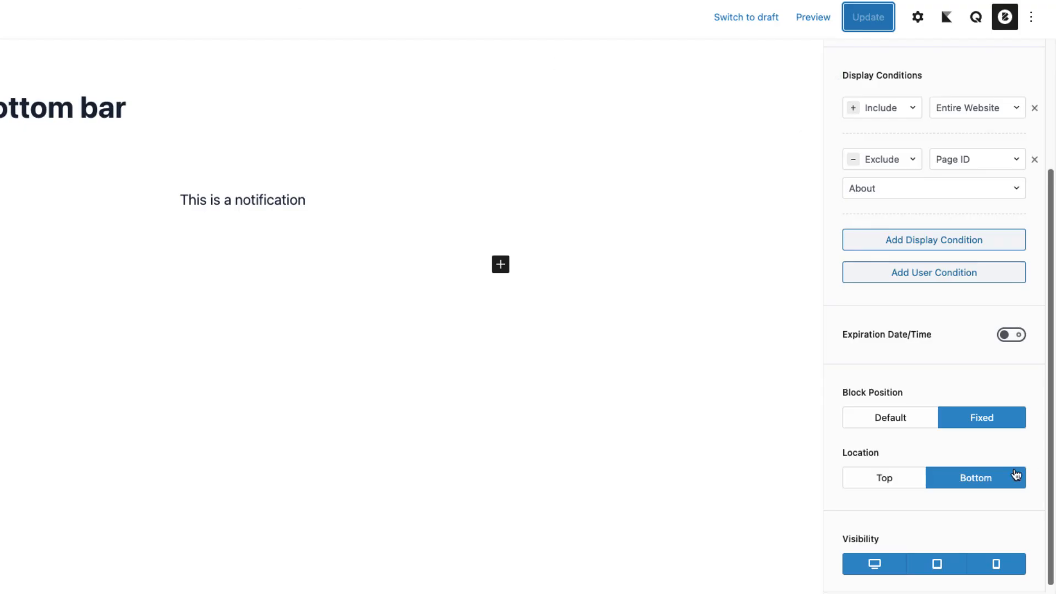
# Change the fixed block's location to Top, update the content block, and check the notification on the home page
pyautogui.click(902, 477)
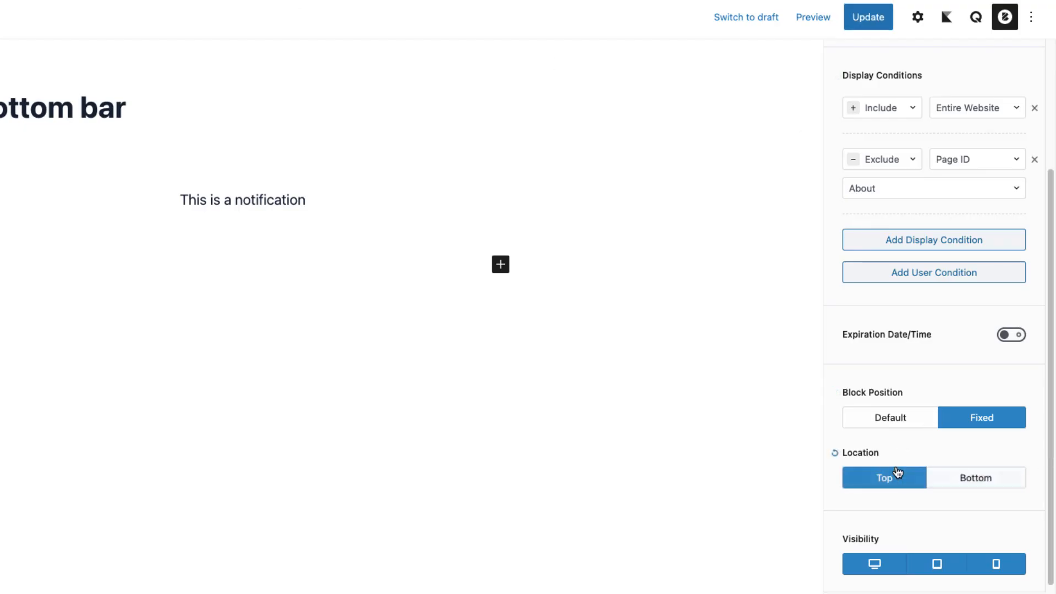
pyautogui.click(869, 17)
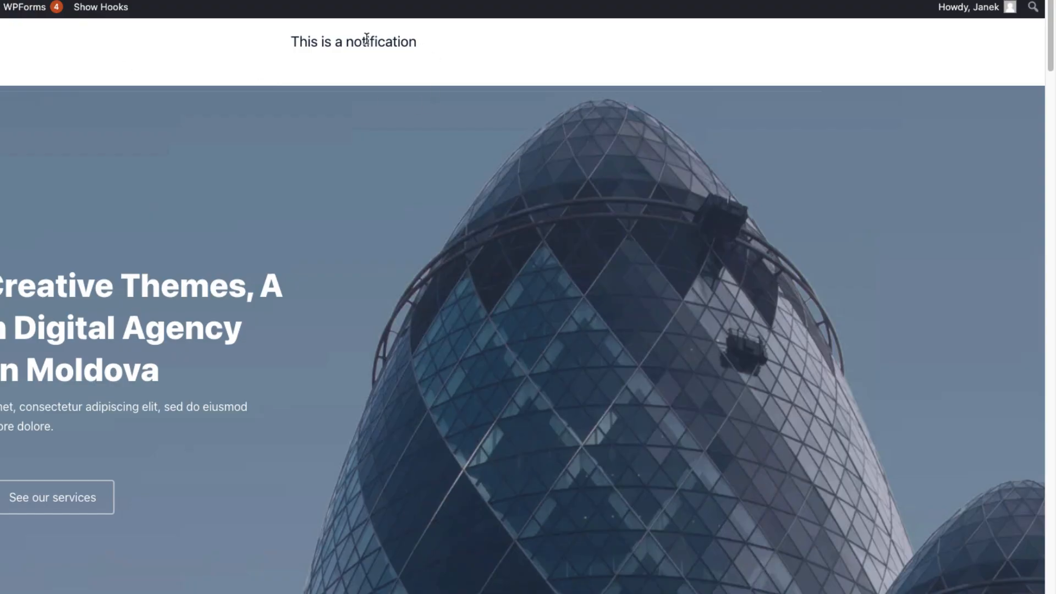
pyautogui.scroll(-5, 381, 165)
pyautogui.scroll(5, 370, 177)
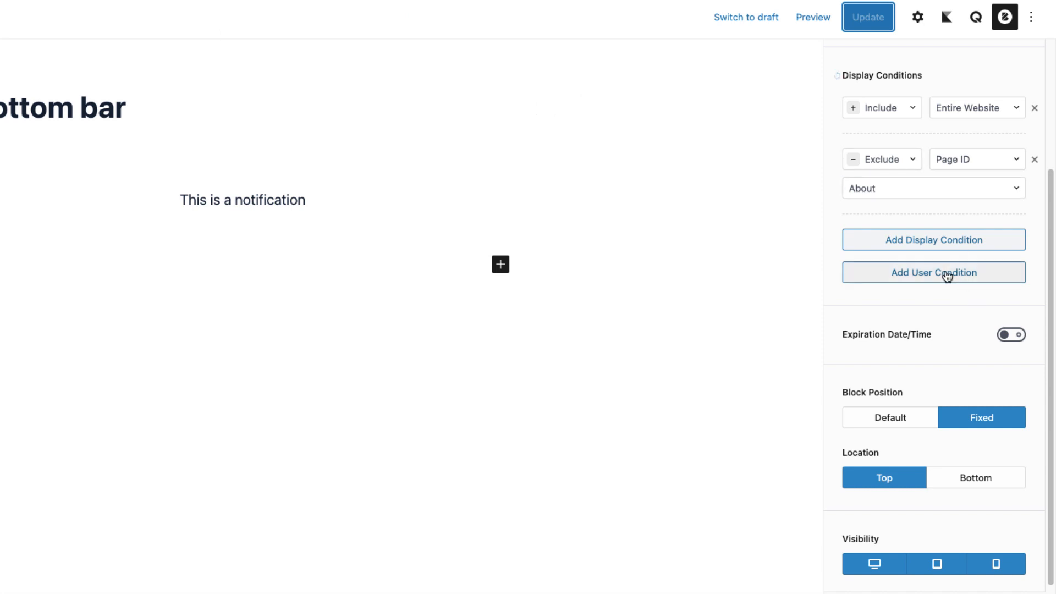
# Try a user condition including User Logged In, review the other user authentication and role options, and close the content block editor
pyautogui.click(914, 275)
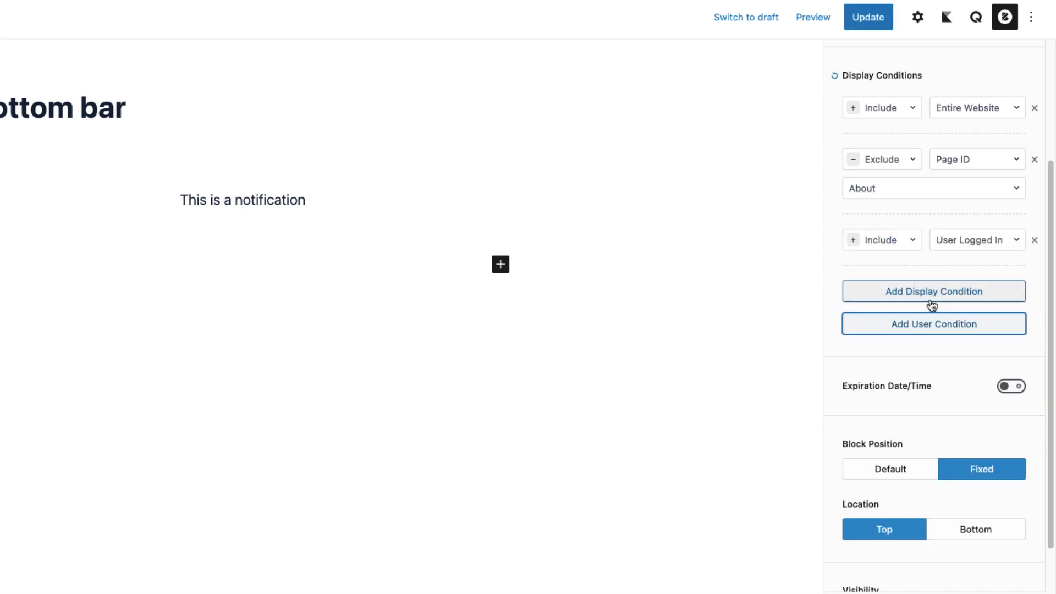
pyautogui.click(977, 245)
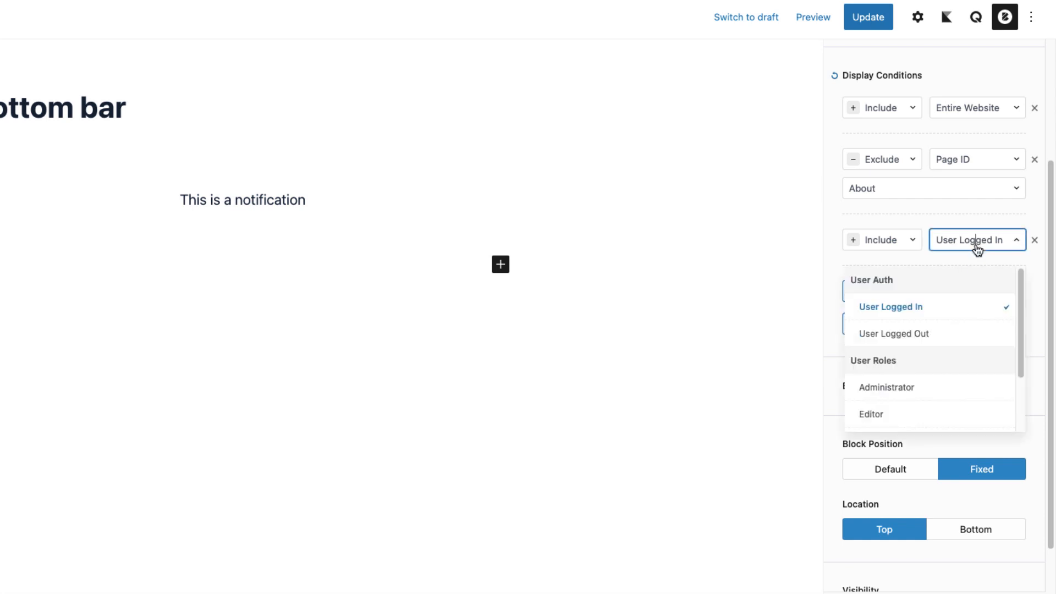
pyautogui.scroll(-2, 948, 337)
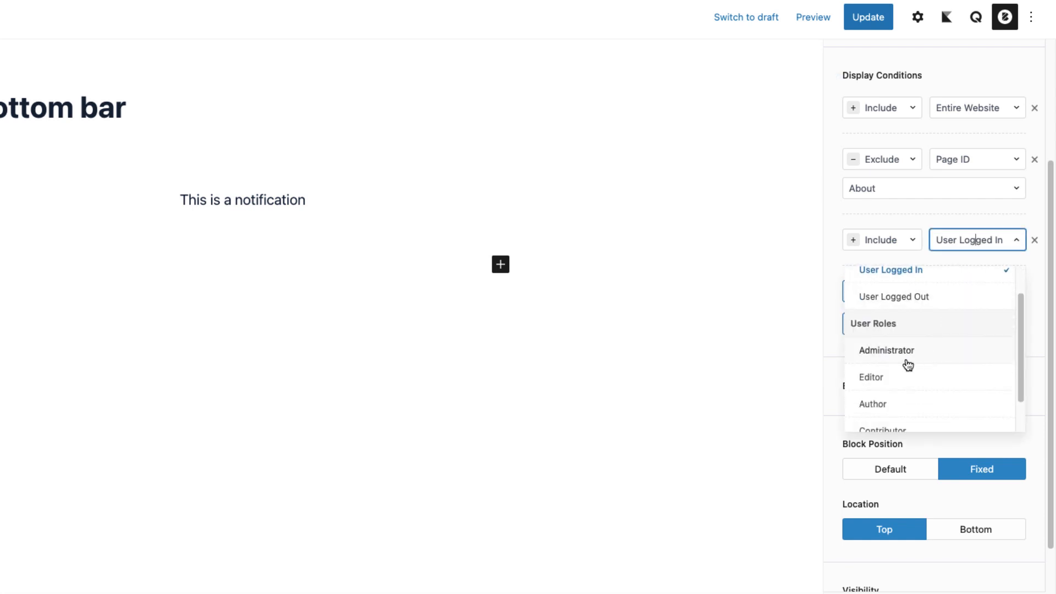
pyautogui.scroll(-2, 905, 366)
pyautogui.scroll(4, 913, 337)
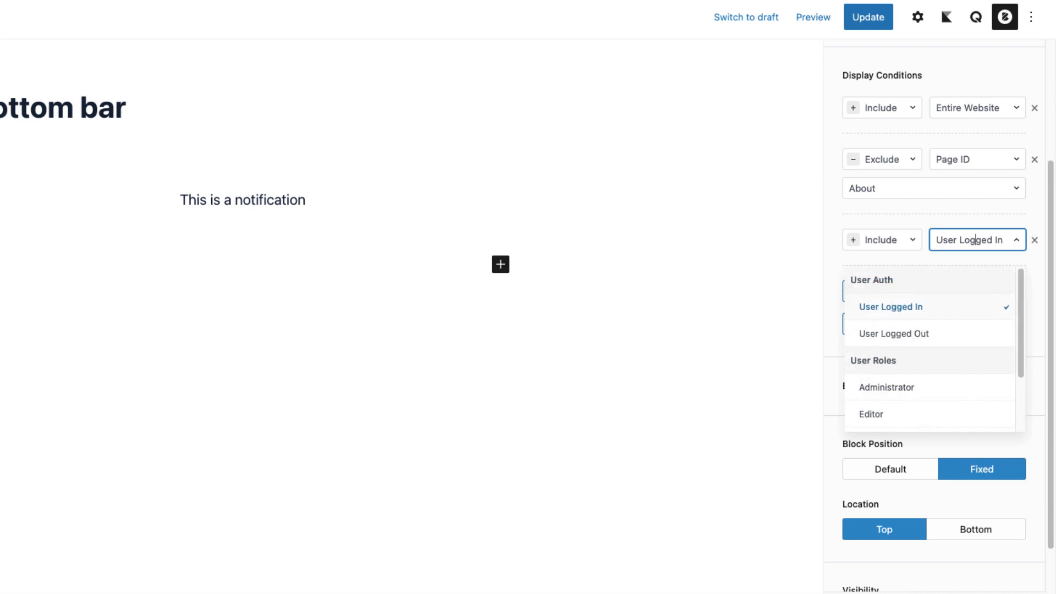
pyautogui.press('super+w')
pyautogui.click(379, 181)
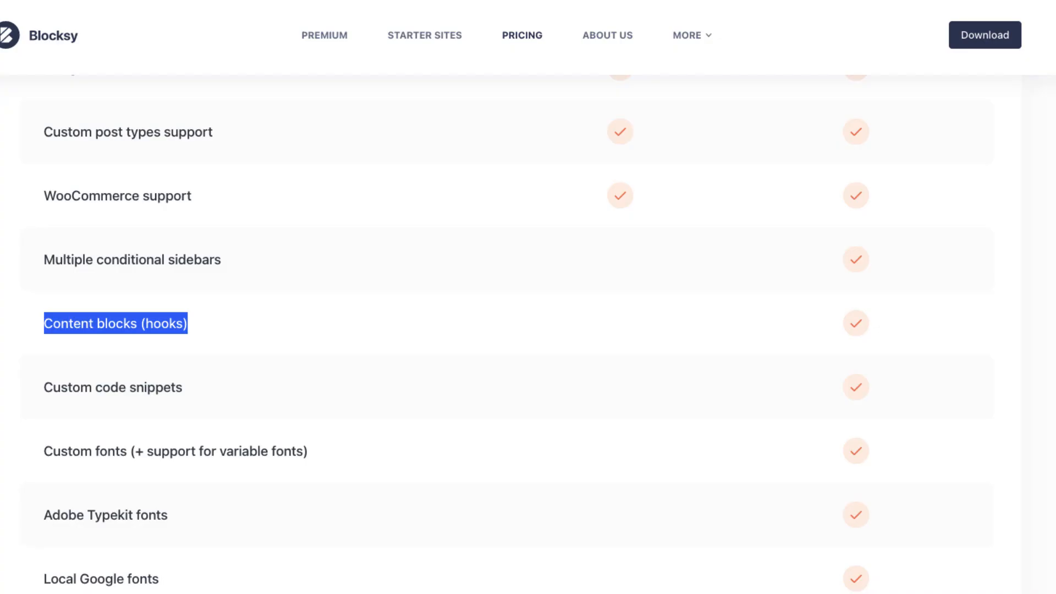
# Highlight the Custom code snippets feature in the comparison table on the Blocksy pricing page
pyautogui.scroll(-3, 154, 305)
pyautogui.moveTo(193, 286); pyautogui.dragTo(44, 280)
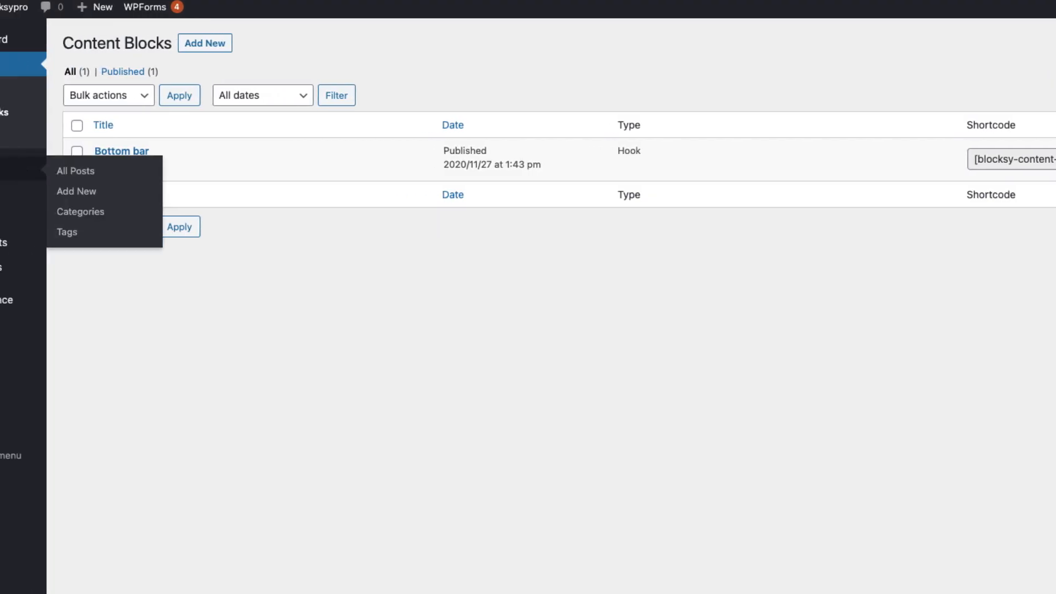
# Switch to the WordPress dashboard and open the About page for editing from the list of all pages
pyautogui.moveTo(53, 220)
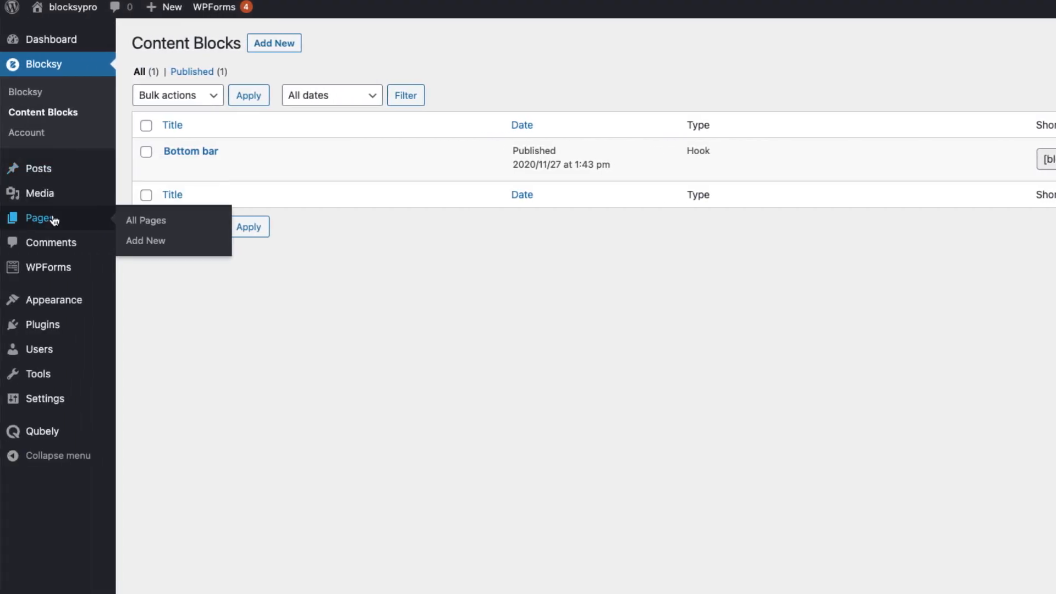
pyautogui.click(142, 223)
pyautogui.click(184, 154)
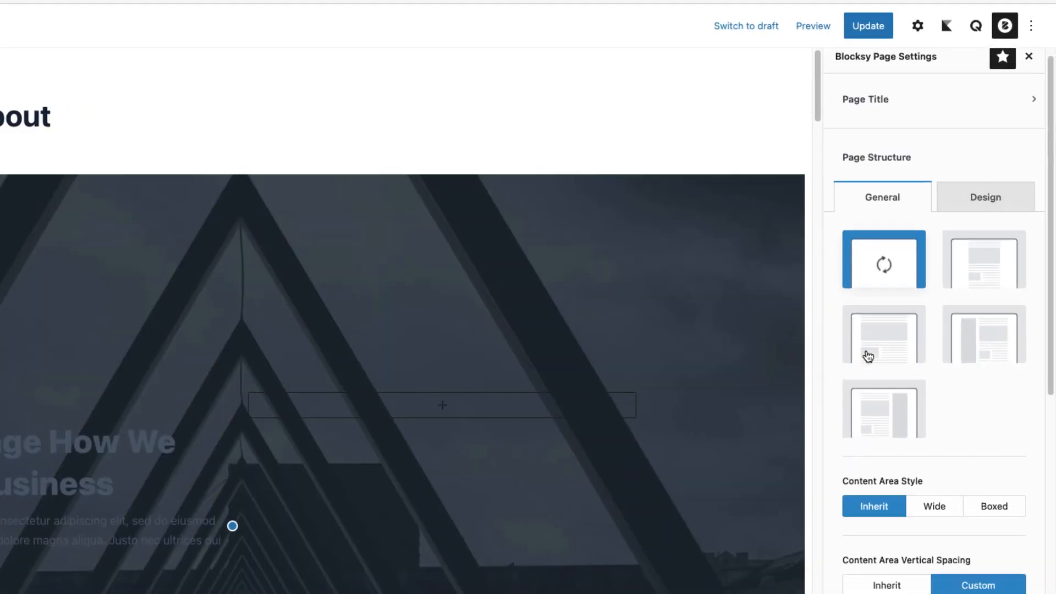
# Open the About page's Custom Code Snippets settings and examine the header, after body open and footer script fields
pyautogui.scroll(-5, 866, 352)
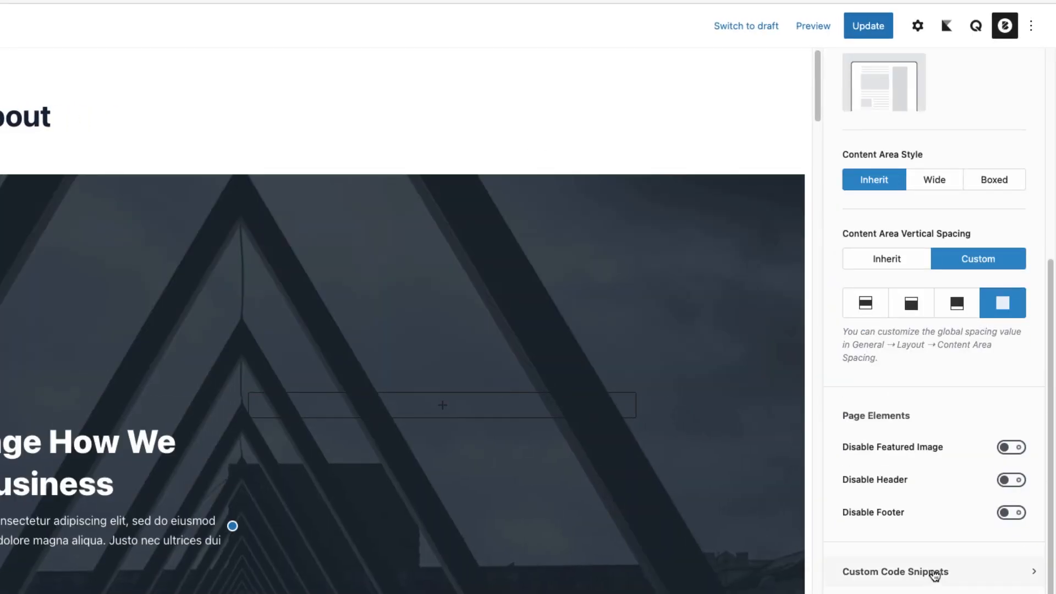
pyautogui.click(934, 572)
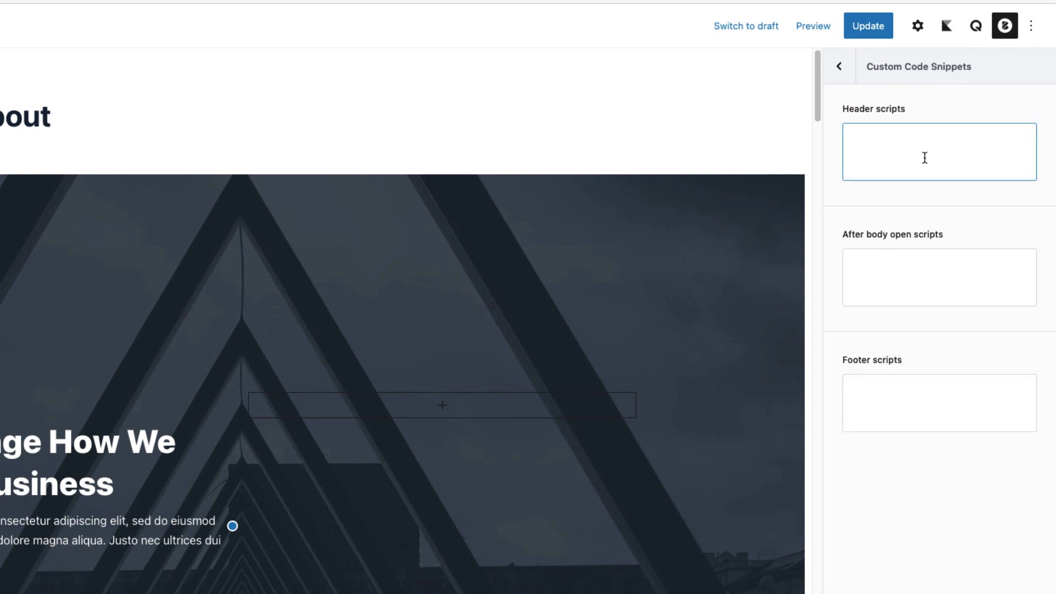
pyautogui.click(878, 141)
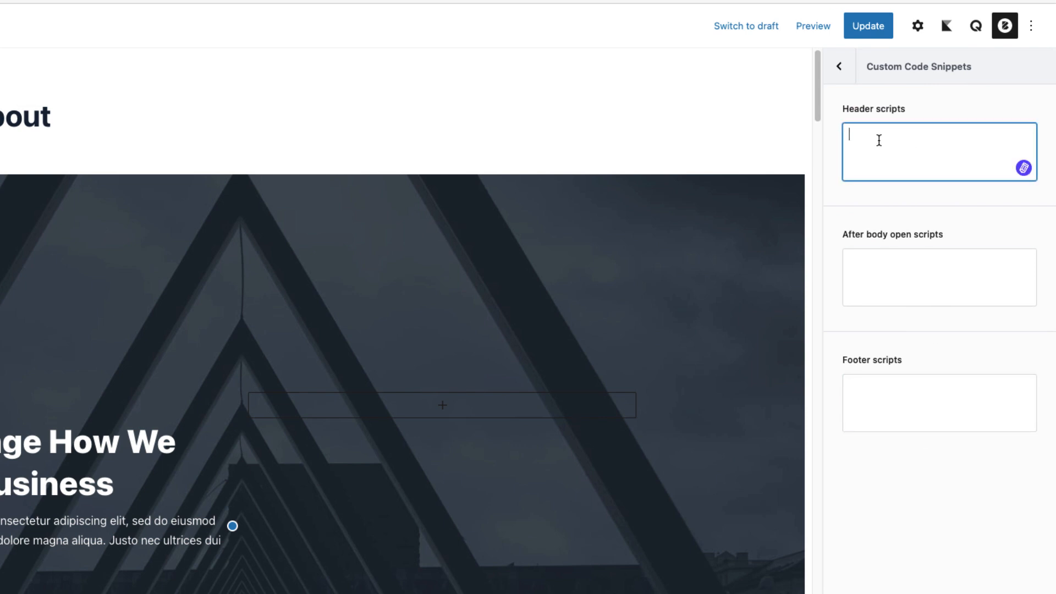
pyautogui.click(900, 266)
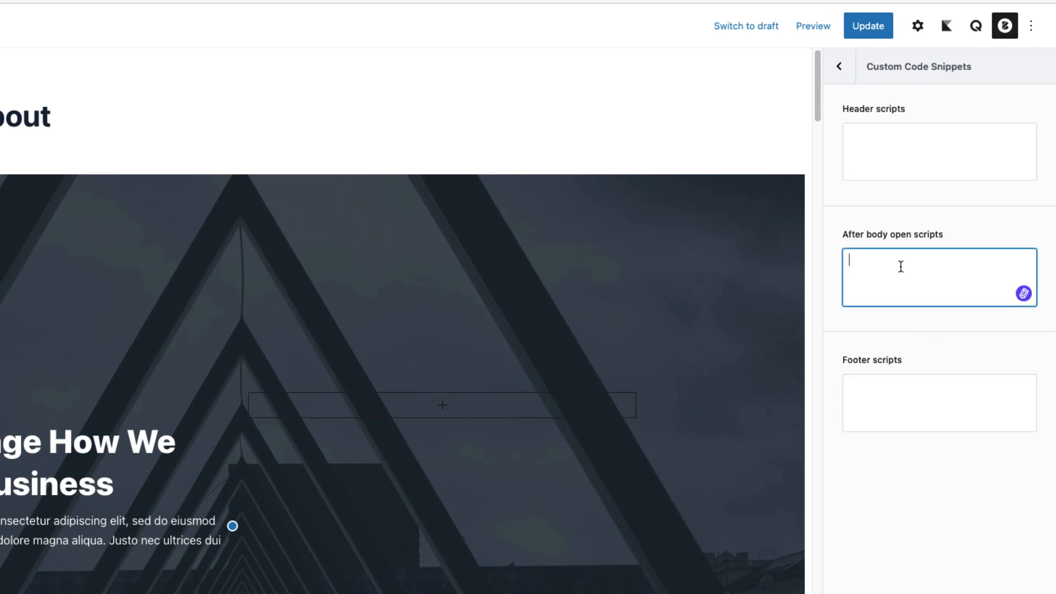
pyautogui.click(883, 403)
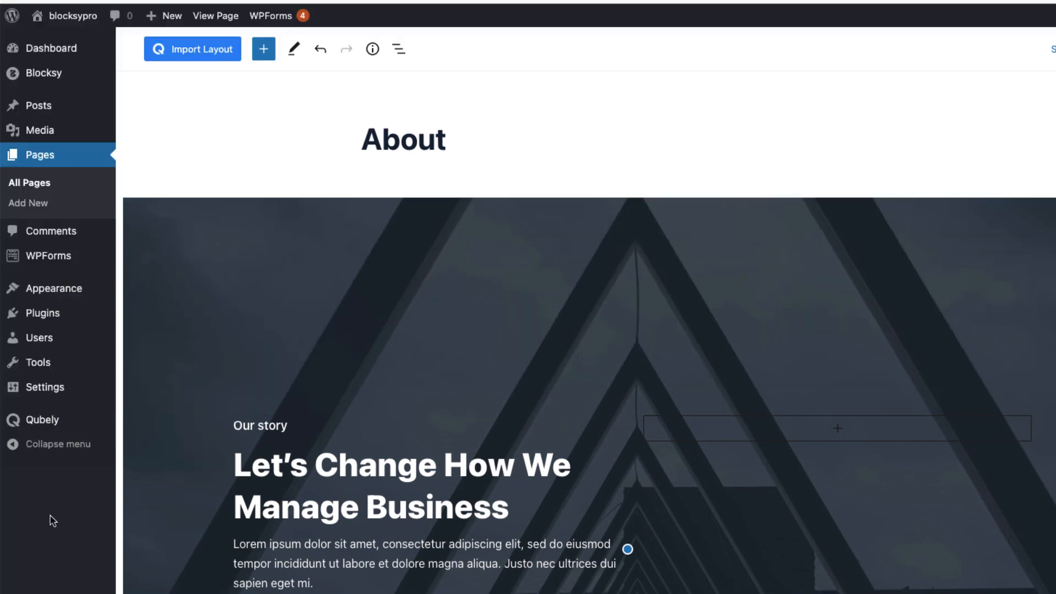
# Open the theme Customizer and examine its site-wide Custom Code Snippets settings
pyautogui.moveTo(80, 290)
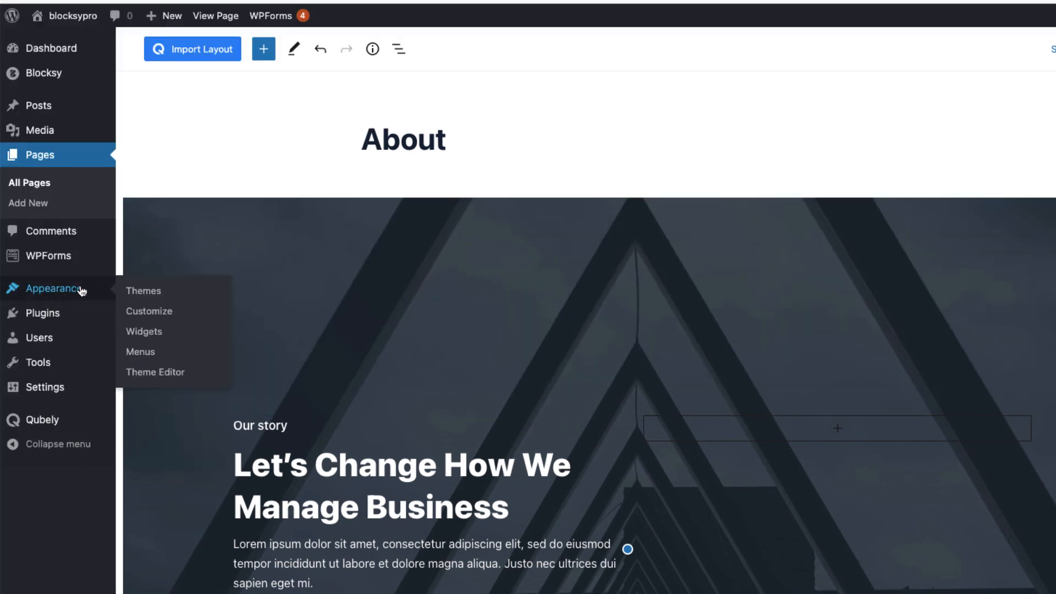
pyautogui.click(160, 311)
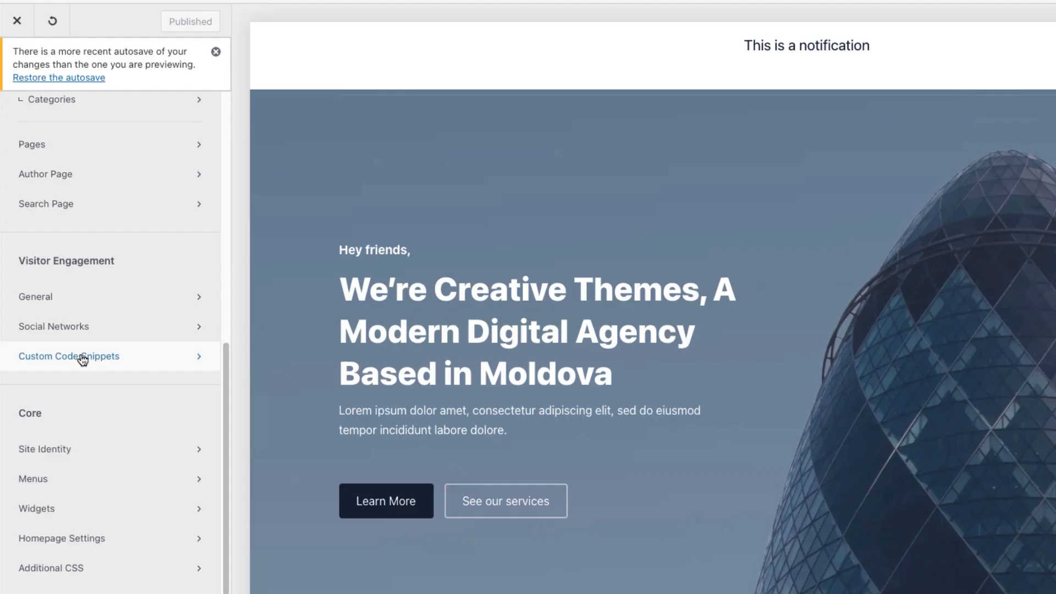
pyautogui.click(81, 358)
pyautogui.click(125, 227)
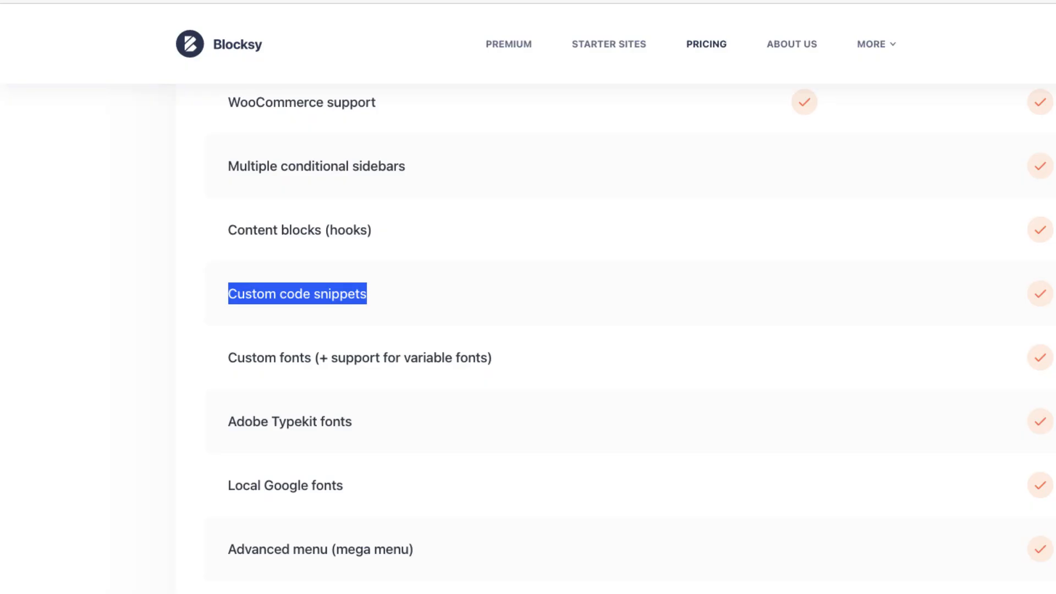
# Highlight the Custom fonts feature on the Blocksy pricing page and open the Custom Fonts extension's settings in the WordPress dashboard
pyautogui.scroll(-2, 378, 340)
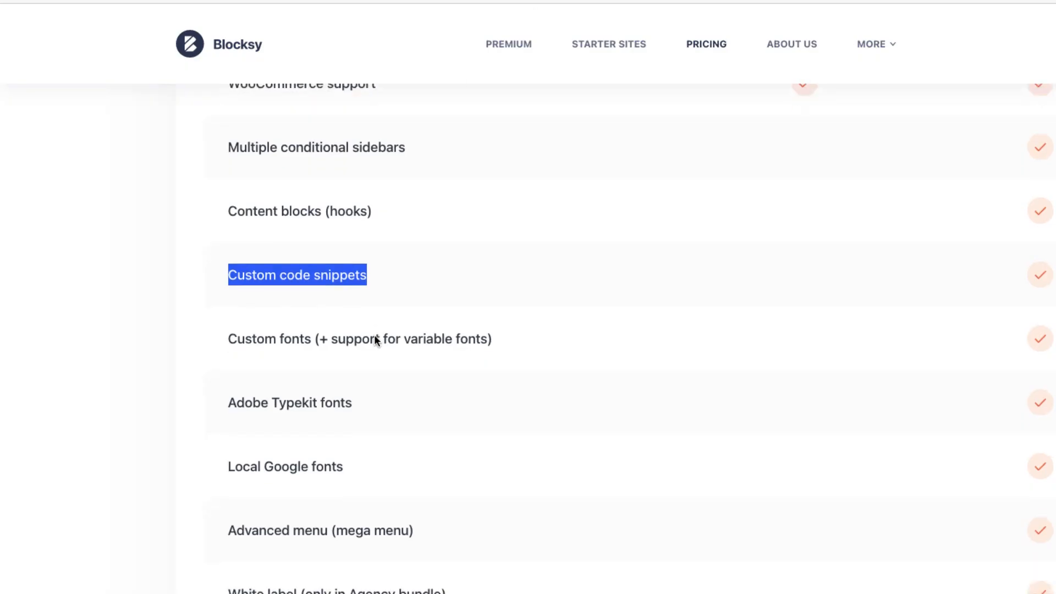
pyautogui.moveTo(501, 315); pyautogui.dragTo(236, 316)
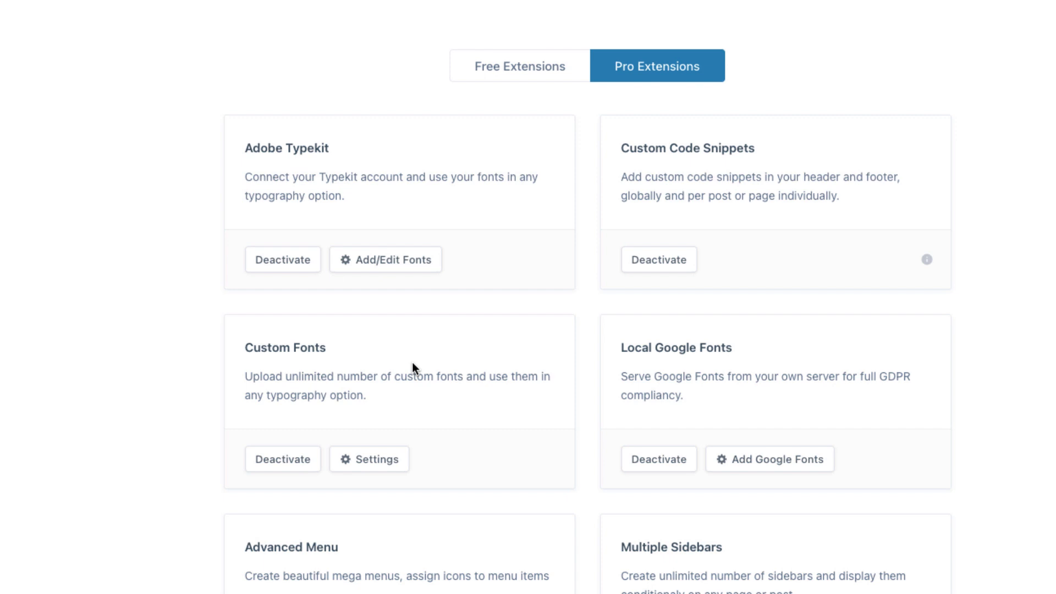
pyautogui.click(362, 460)
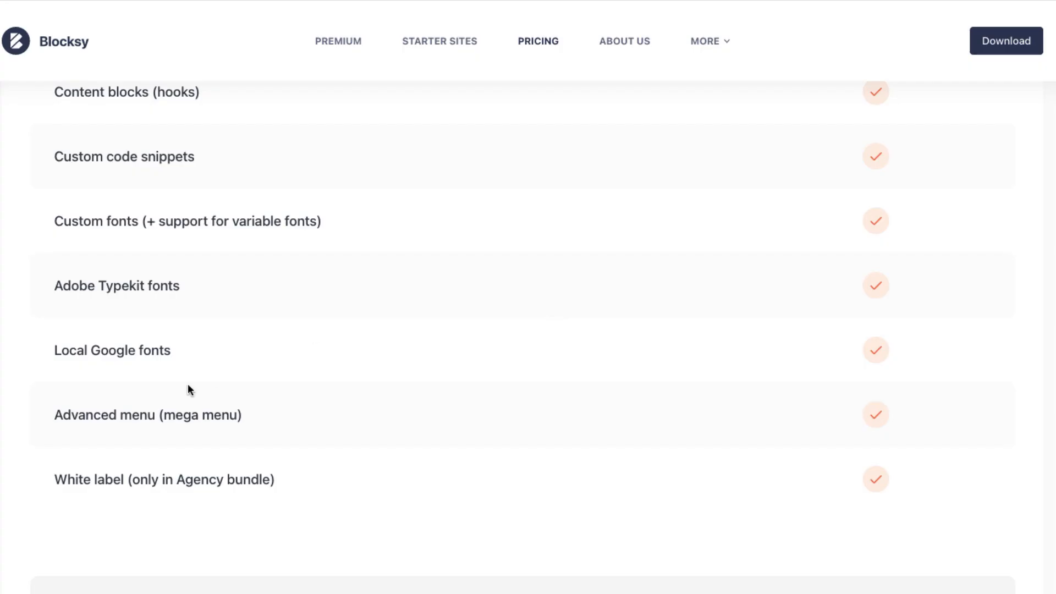
# Highlight Local Google fonts in the pricing comparison table, and open the Local Google Fonts extension's settings in the WordPress dashboard
pyautogui.tripleClick(52, 351)
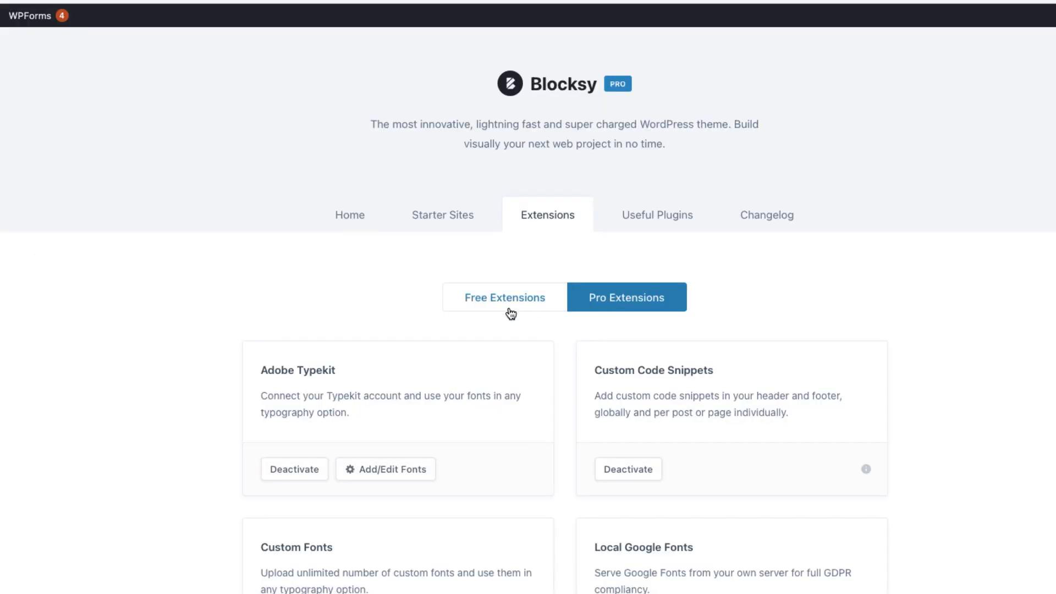
pyautogui.scroll(-3, 511, 314)
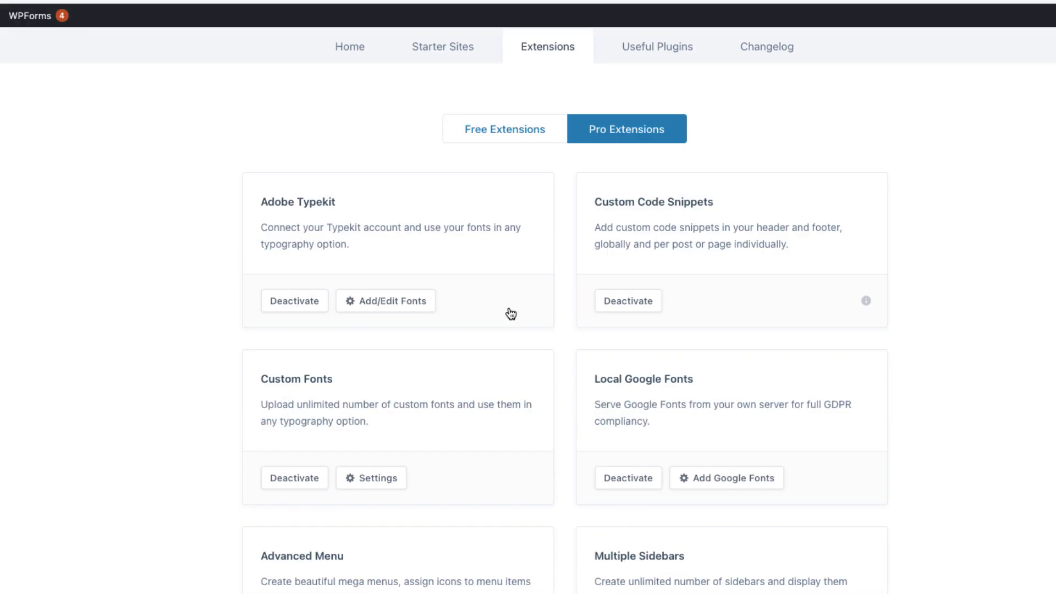
pyautogui.scroll(-2, 509, 307)
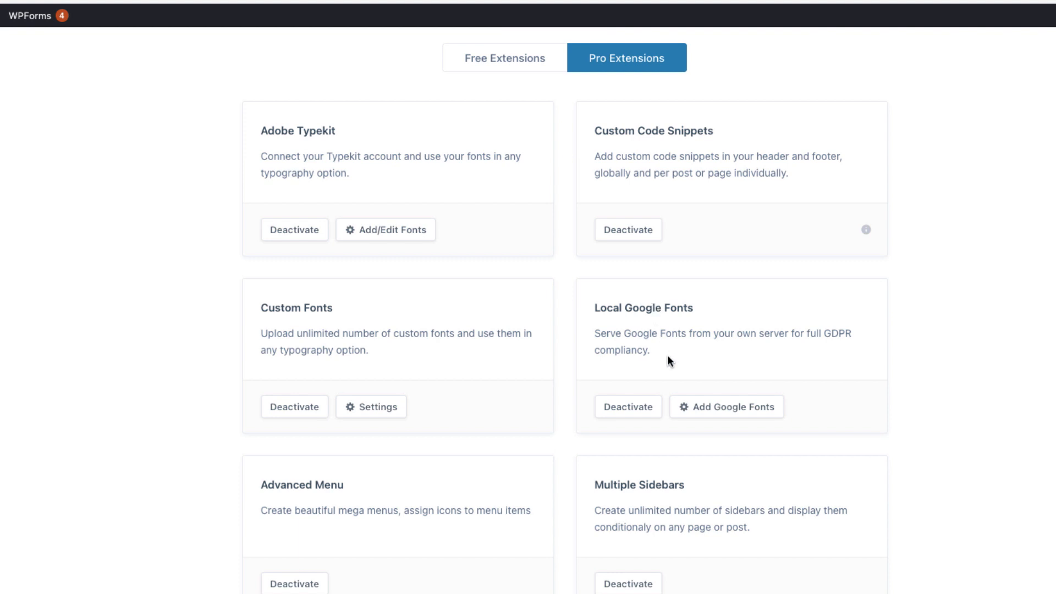
pyautogui.scroll(-1, 699, 369)
pyautogui.click(723, 370)
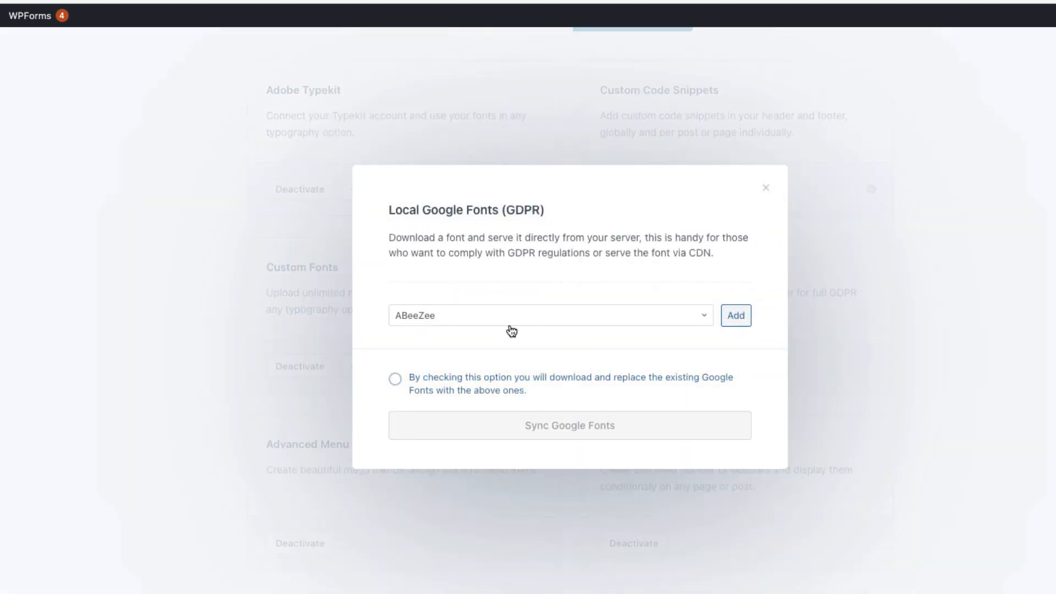
# Add Poppins to the local Google fonts, agree to replacing the existing Google Fonts, and sync the fonts
pyautogui.click(512, 315)
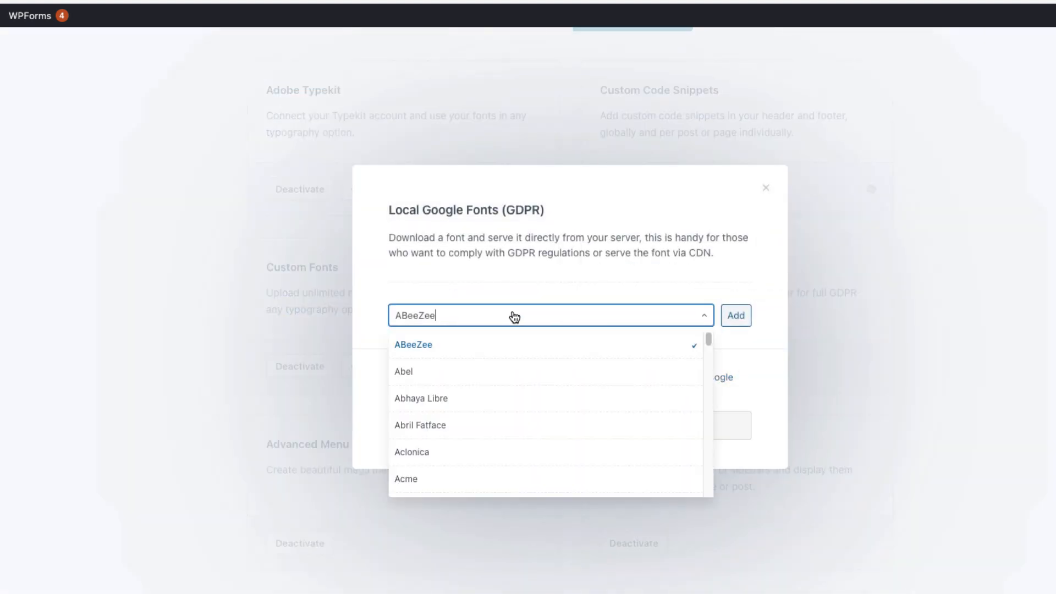
pyautogui.write('poppins')
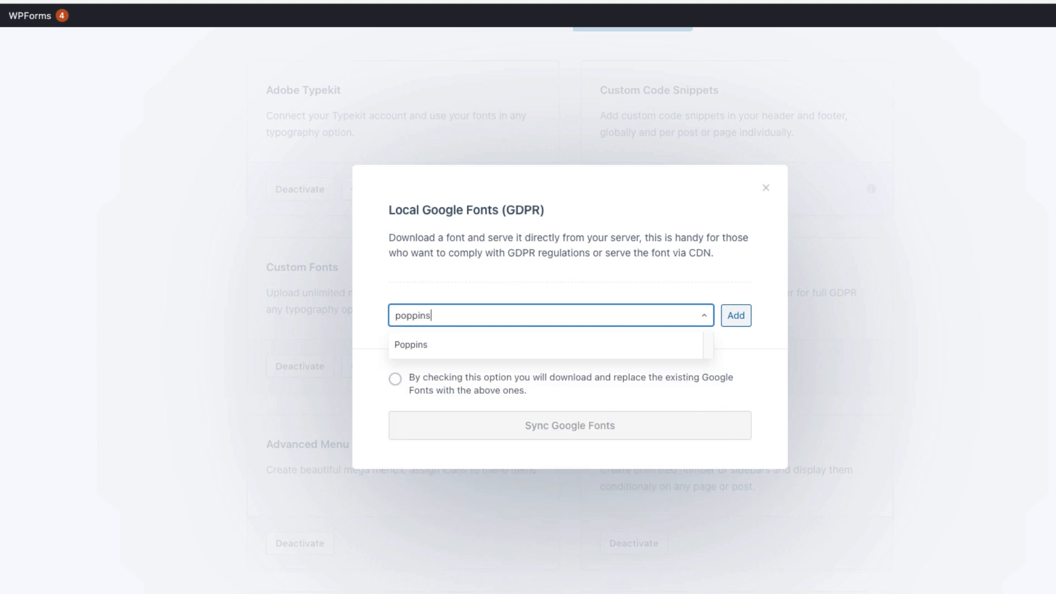
pyautogui.press('Return')
pyautogui.click(395, 380)
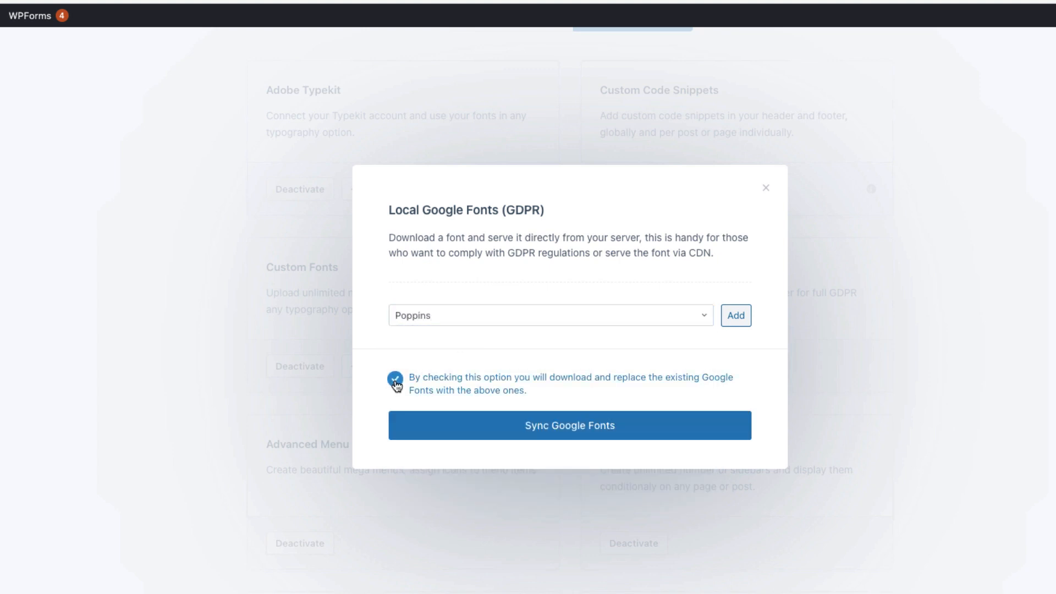
pyautogui.click(734, 315)
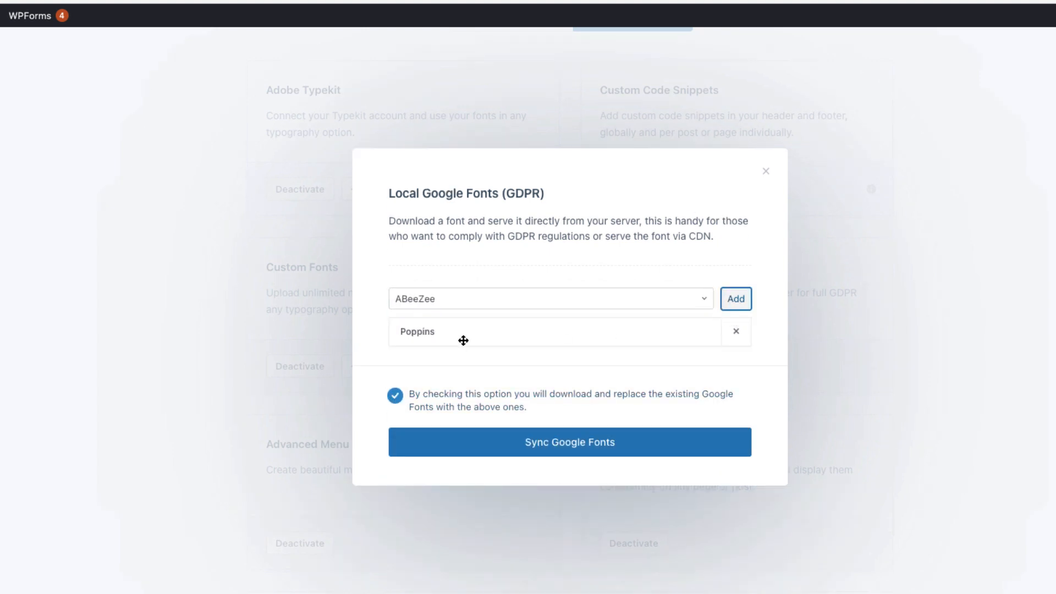
pyautogui.click(566, 442)
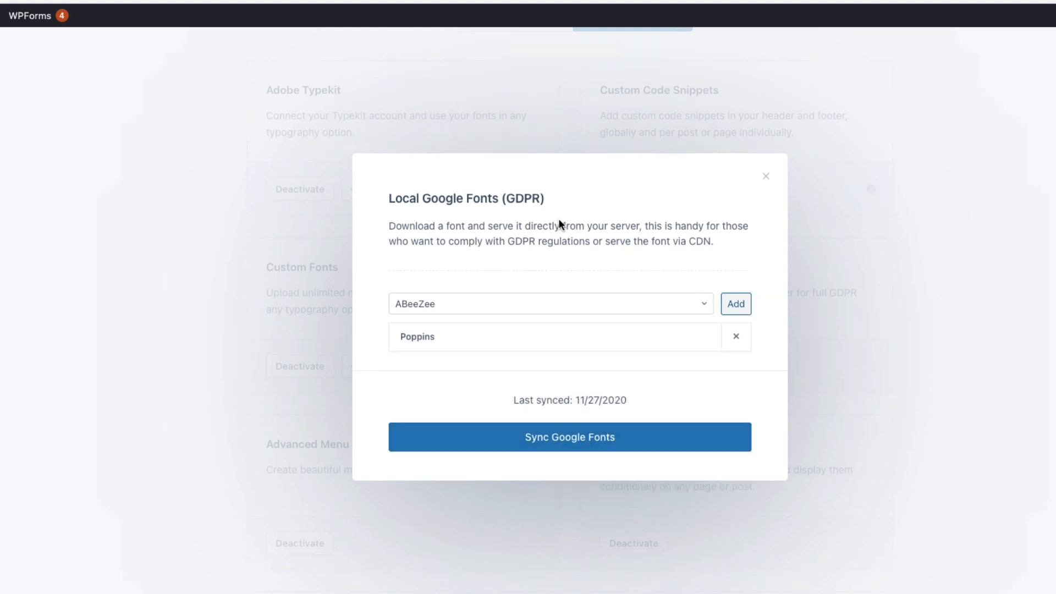
# Highlight the local font download explanation and the GDPR regulations wording, and close the Local Google Fonts dialog
pyautogui.moveTo(390, 226); pyautogui.dragTo(713, 231)
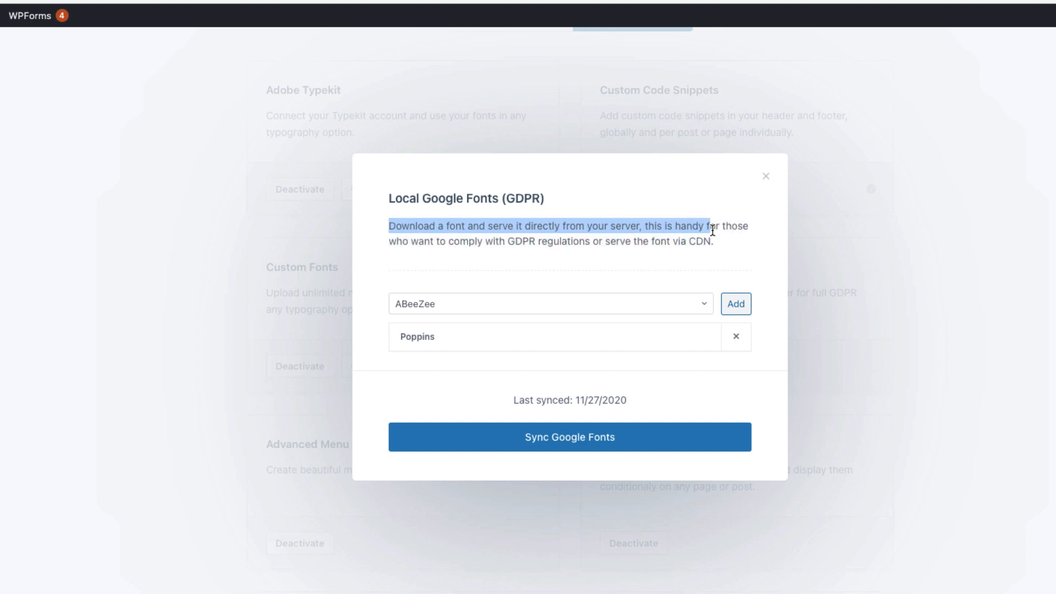
pyautogui.click(743, 228)
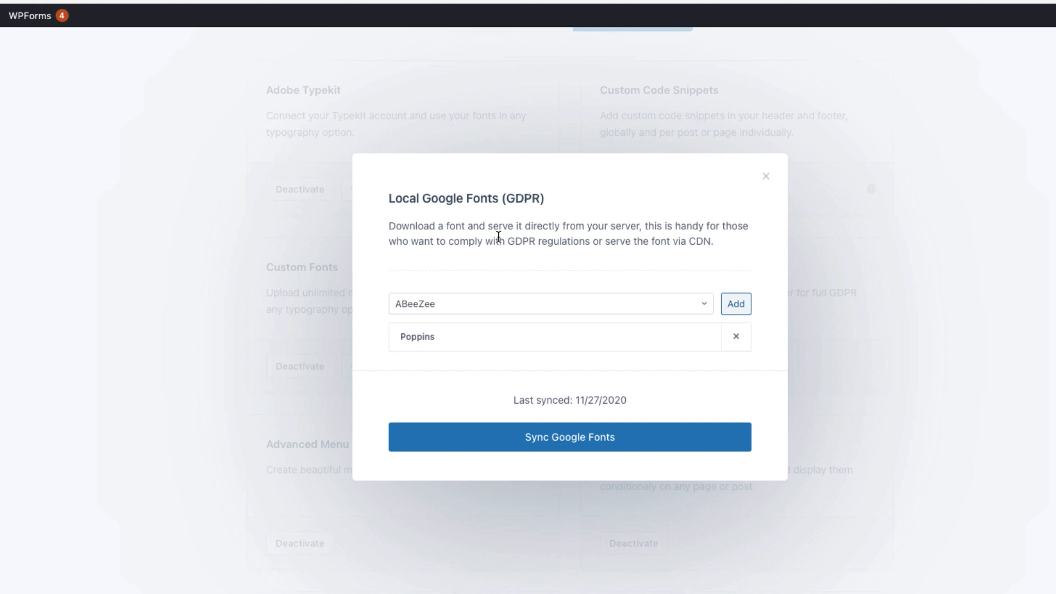
pyautogui.moveTo(509, 241); pyautogui.dragTo(589, 240)
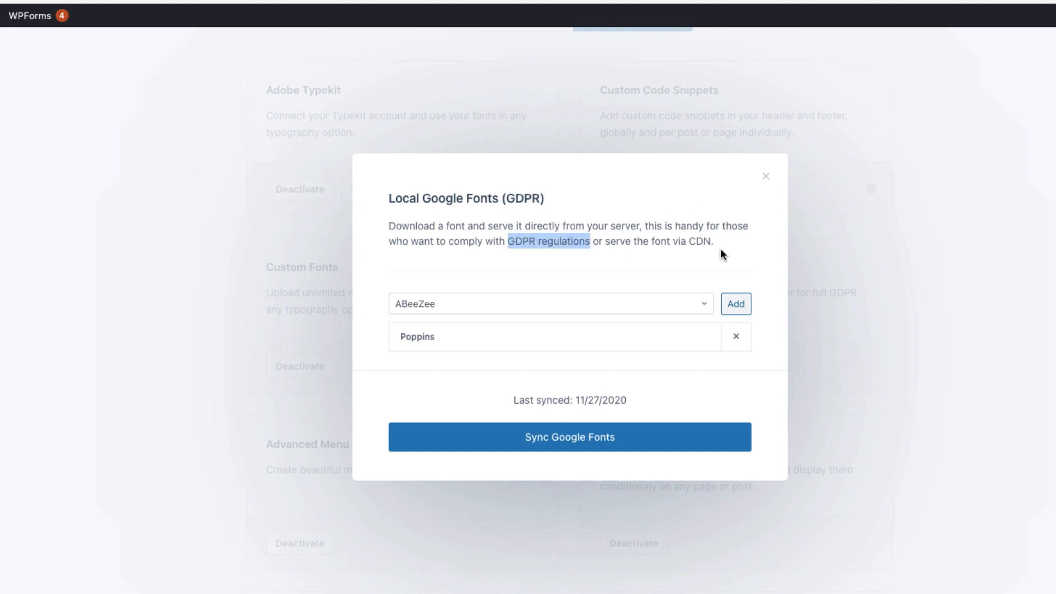
pyautogui.press('Escape')
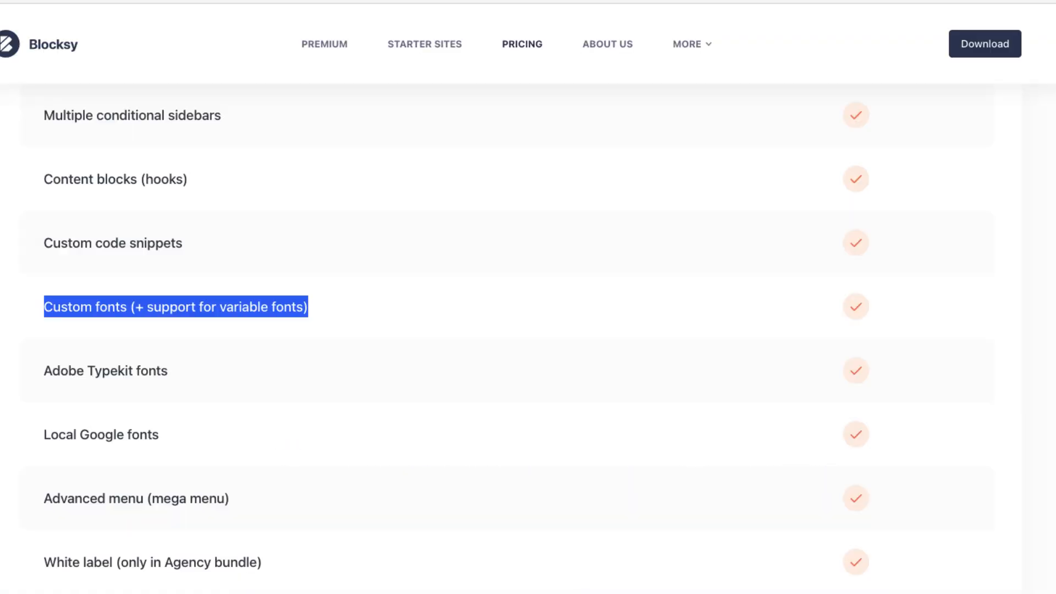
# Highlight Adobe Typekit fonts on the pricing page, and inspect the Adobe Typekit extension's font settings in the WordPress dashboard
pyautogui.scroll(-1, 183, 363)
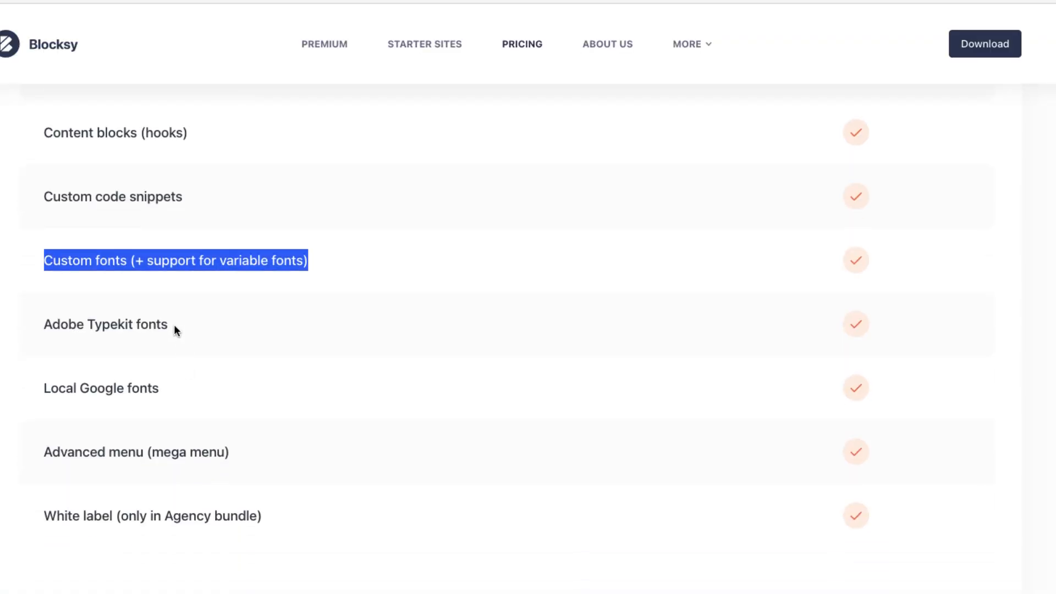
pyautogui.moveTo(173, 326); pyautogui.dragTo(86, 326)
pyautogui.click(28, 329)
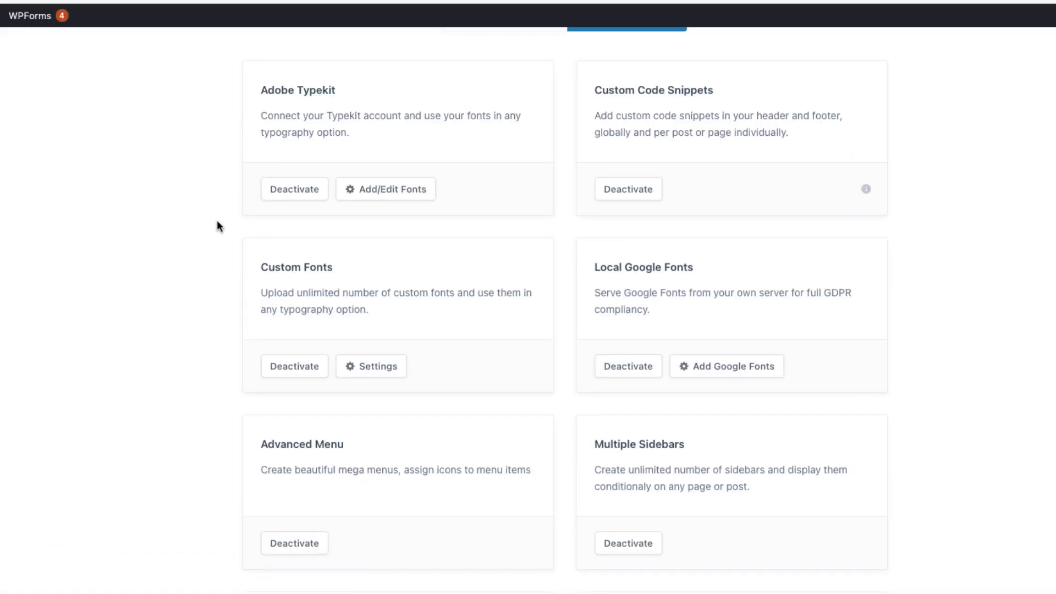
pyautogui.scroll(3, 218, 223)
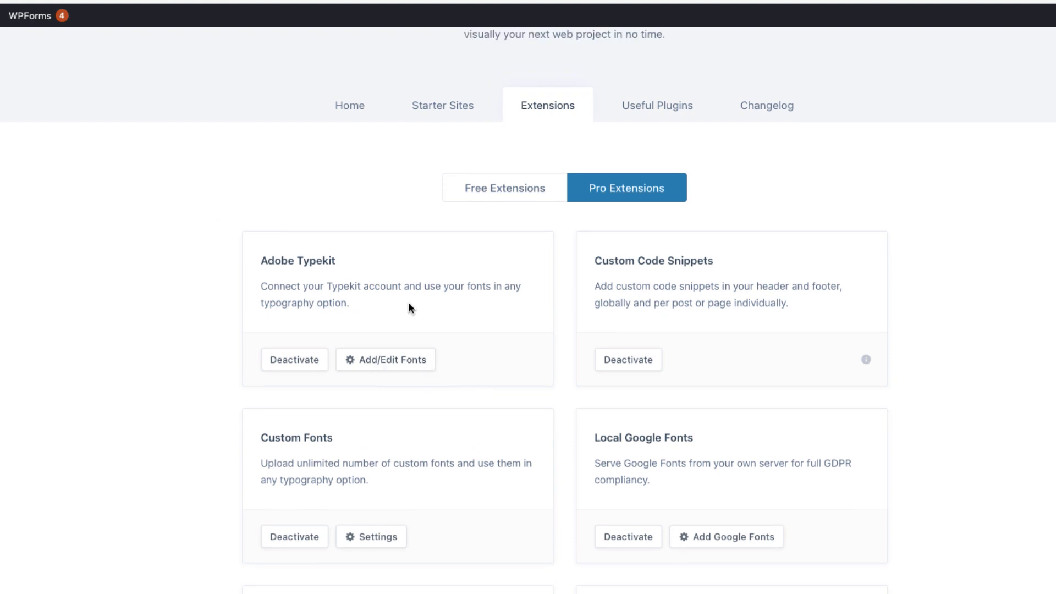
pyautogui.click(382, 362)
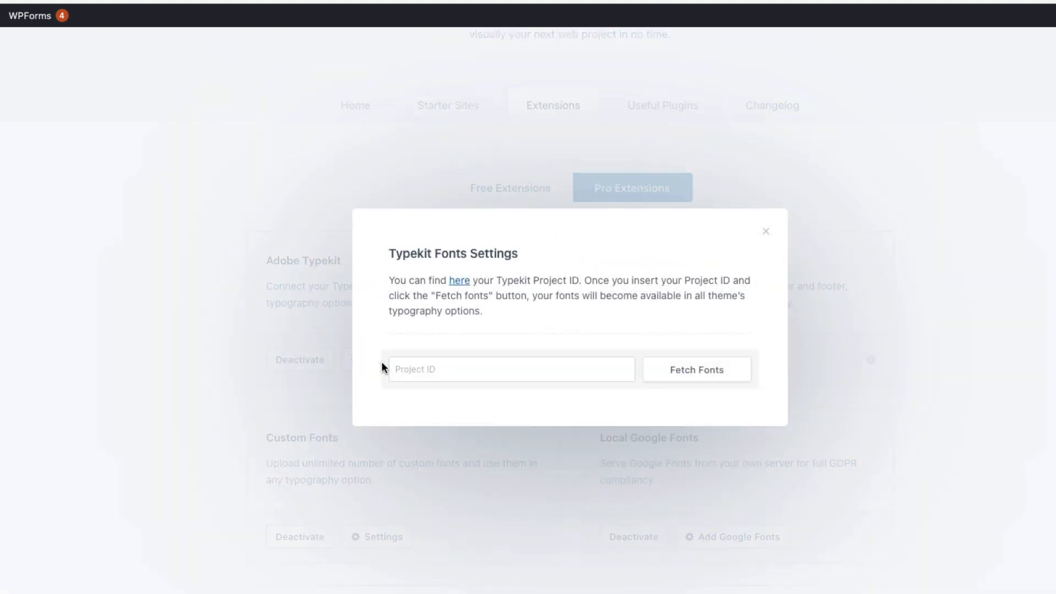
pyautogui.click(767, 234)
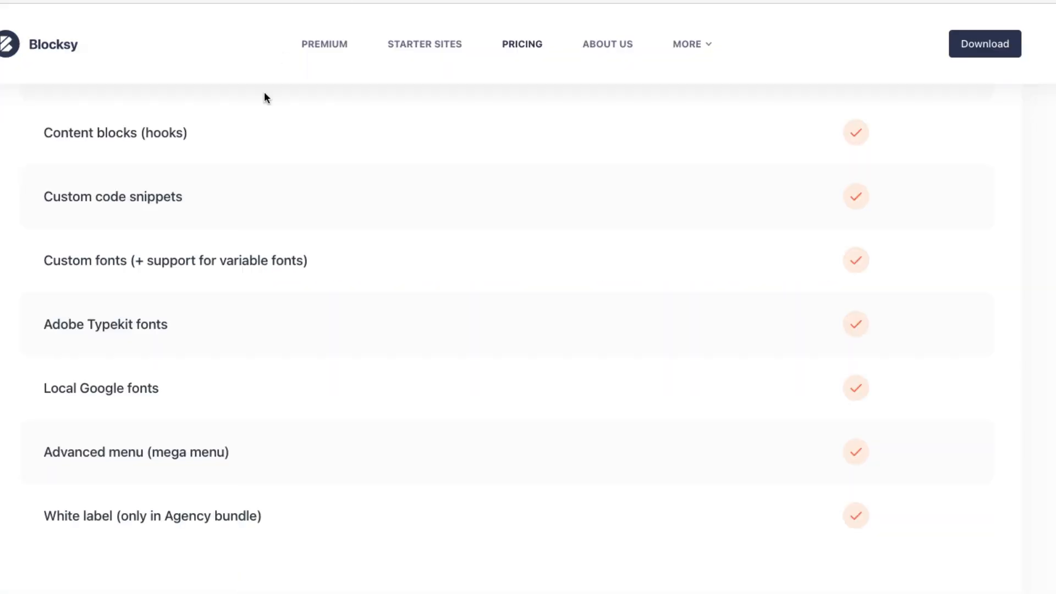
# Highlight the Advanced menu (mega menu) feature in the comparison table on the Blocksy pricing page
pyautogui.scroll(-2, 227, 229)
pyautogui.scroll(-1, 187, 325)
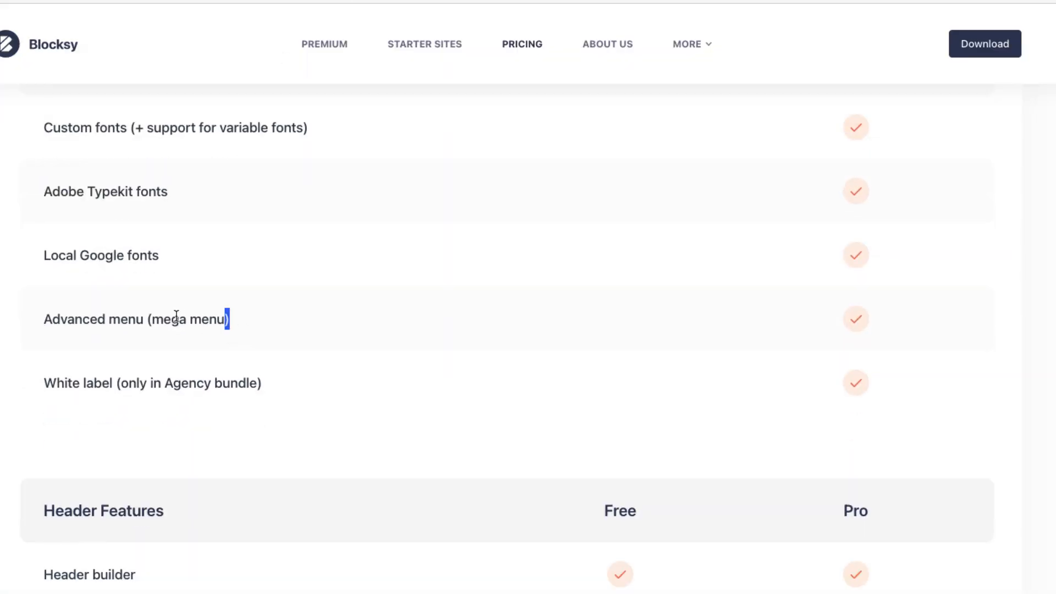
pyautogui.tripleClick(40, 319)
# Switch to the WordPress dashboard's menu editor and turn on Mega Menu Settings for the Main Menu's Home item
pyautogui.click(438, 73)
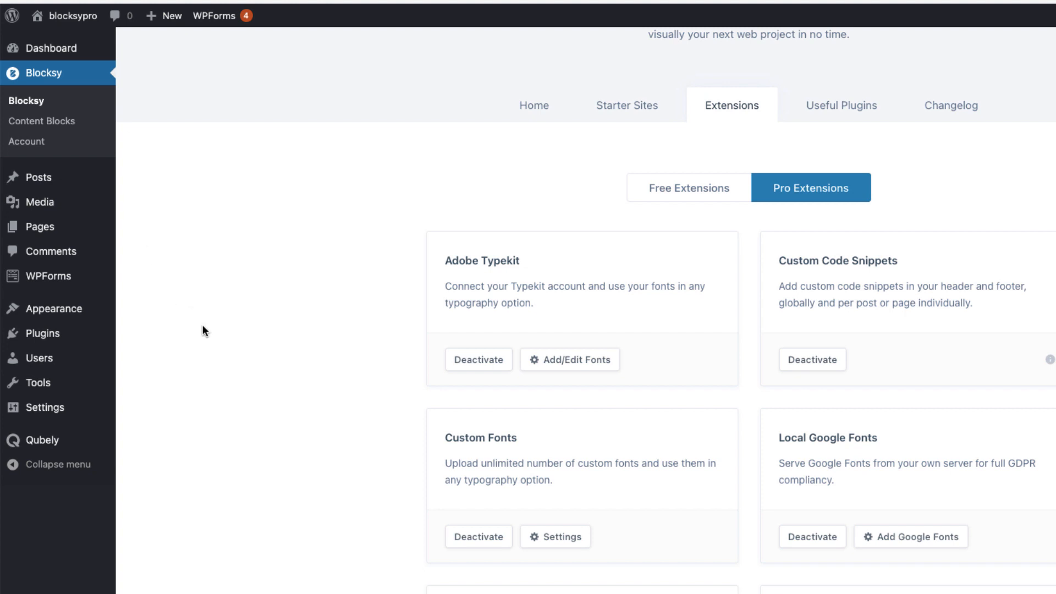
pyautogui.moveTo(64, 306)
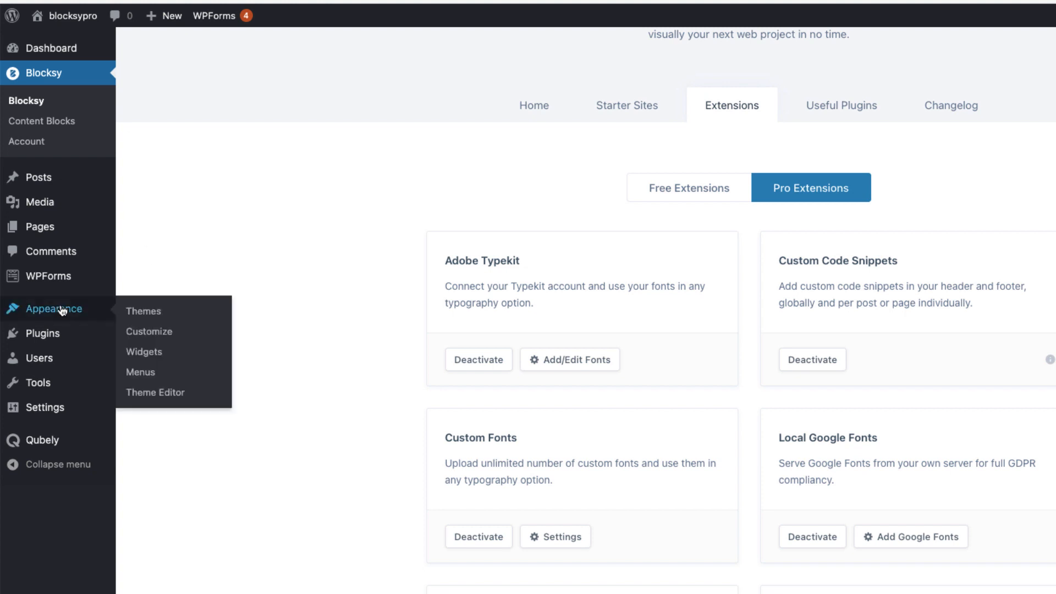
pyautogui.click(147, 373)
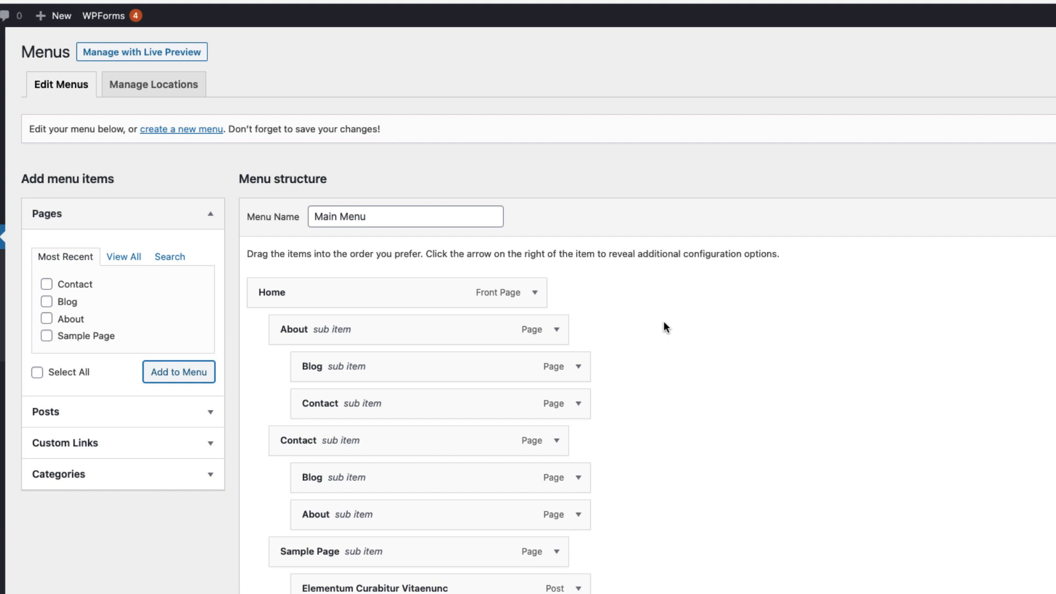
pyautogui.click(534, 292)
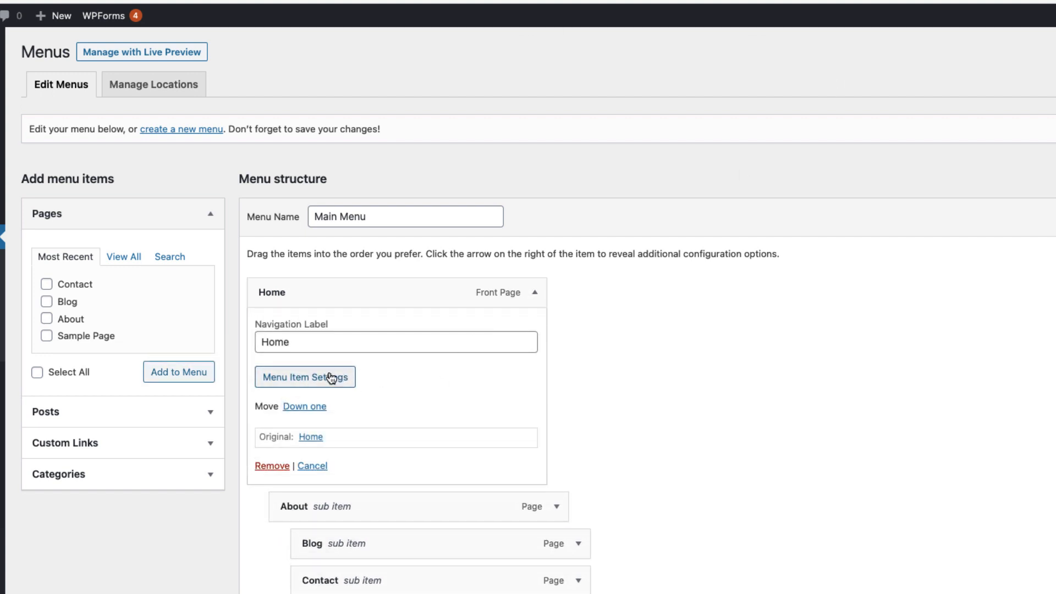
pyautogui.click(312, 378)
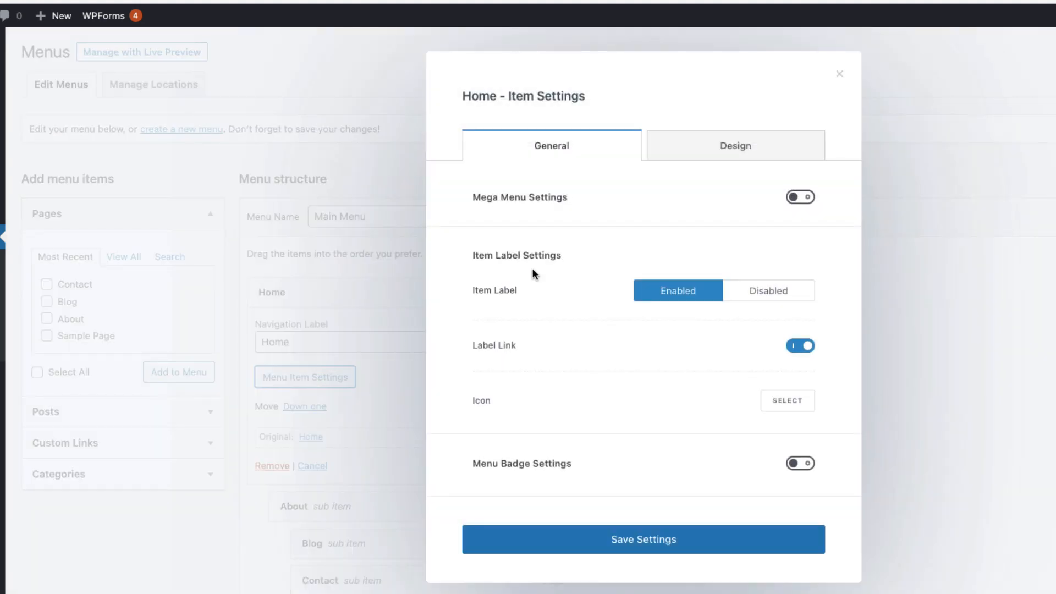
pyautogui.click(793, 198)
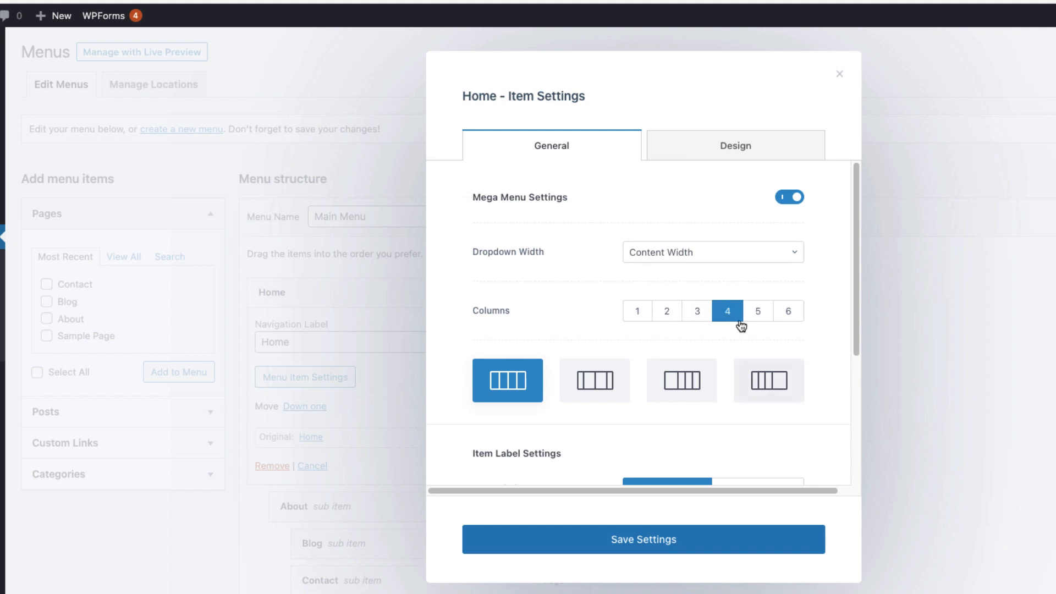
# Enable the Home item's menu badge with the text "NB!" and shift its vertical alignment to a negative offset
pyautogui.scroll(-3, 727, 346)
pyautogui.scroll(-1, 727, 341)
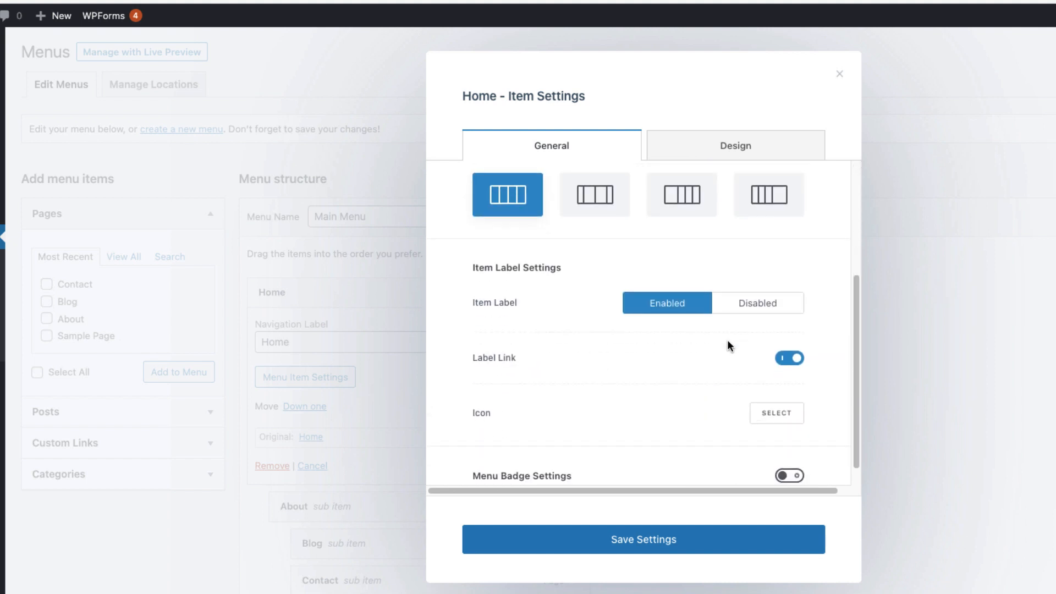
pyautogui.scroll(-1, 667, 304)
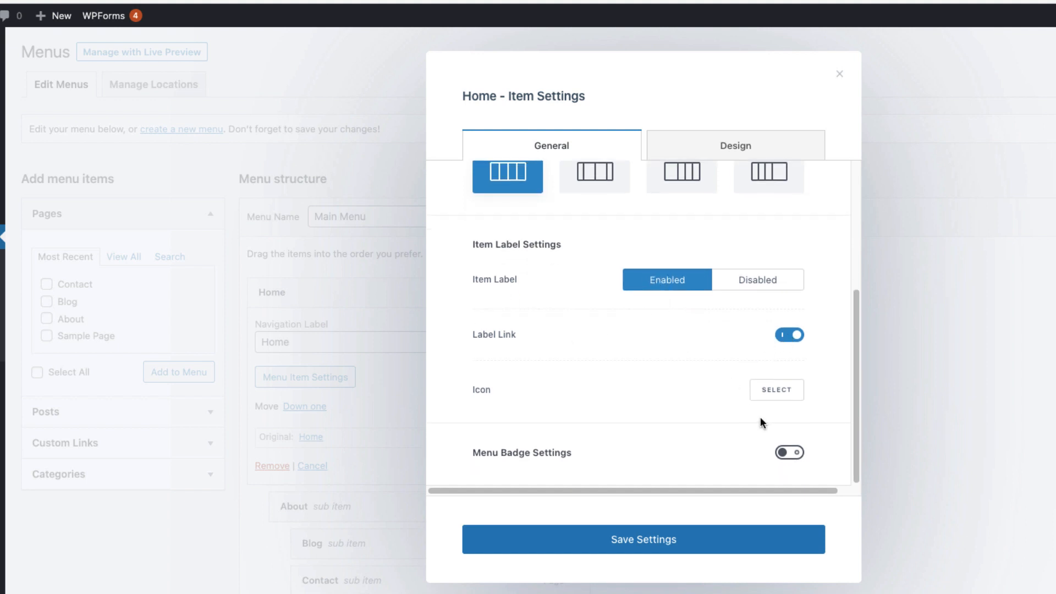
pyautogui.click(796, 452)
pyautogui.scroll(-1, 695, 404)
pyautogui.scroll(-3, 694, 400)
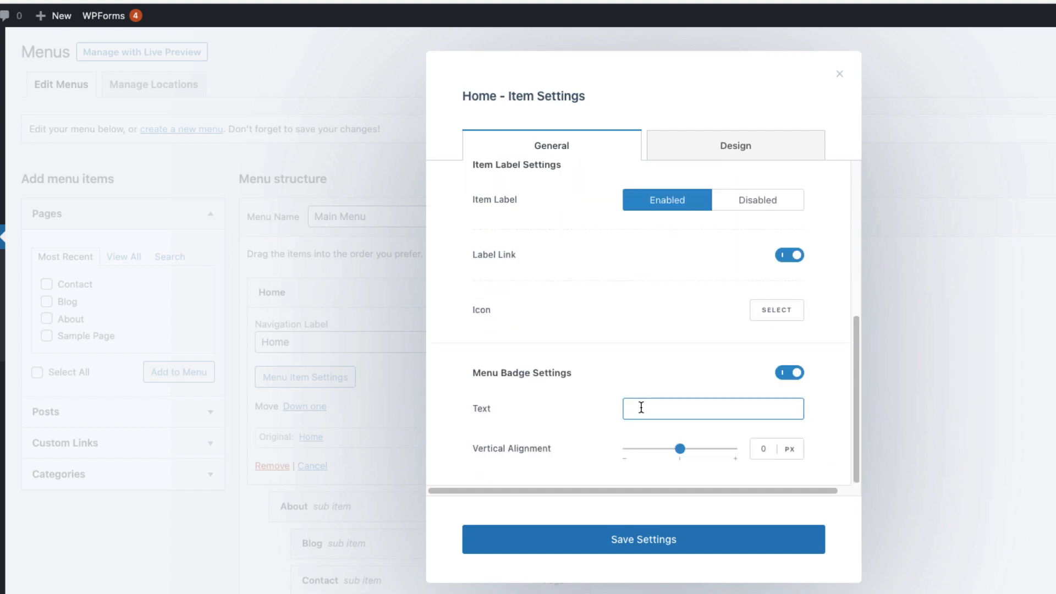
pyautogui.click(656, 403)
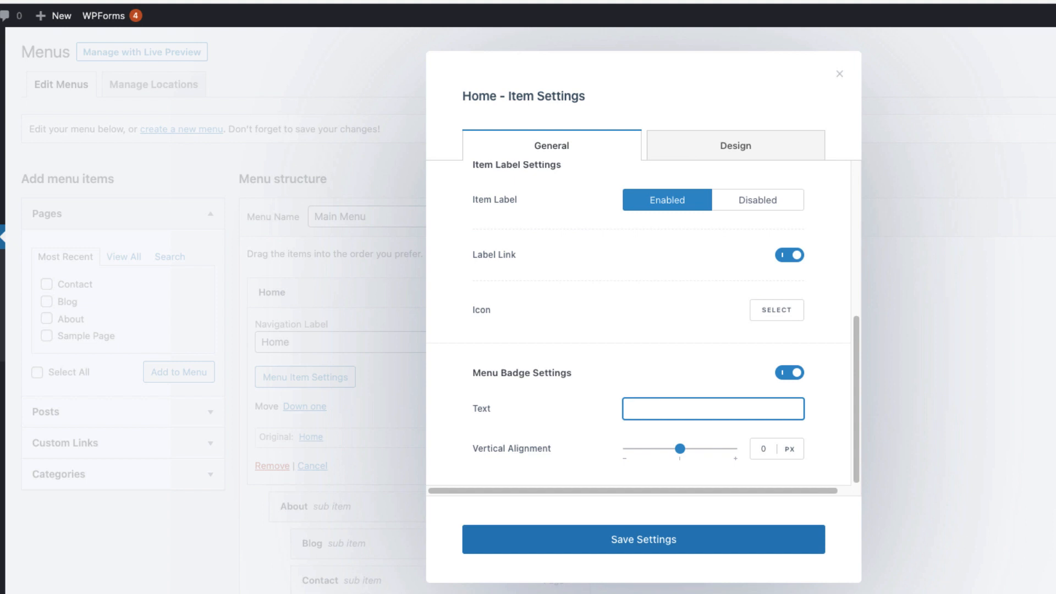
pyautogui.write('NB!')
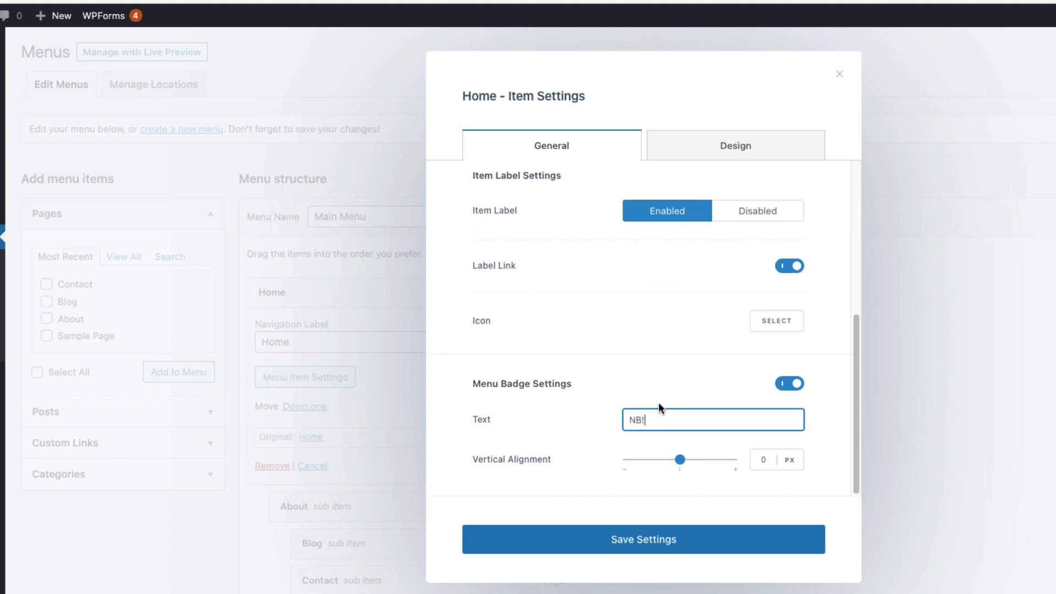
pyautogui.click(666, 461)
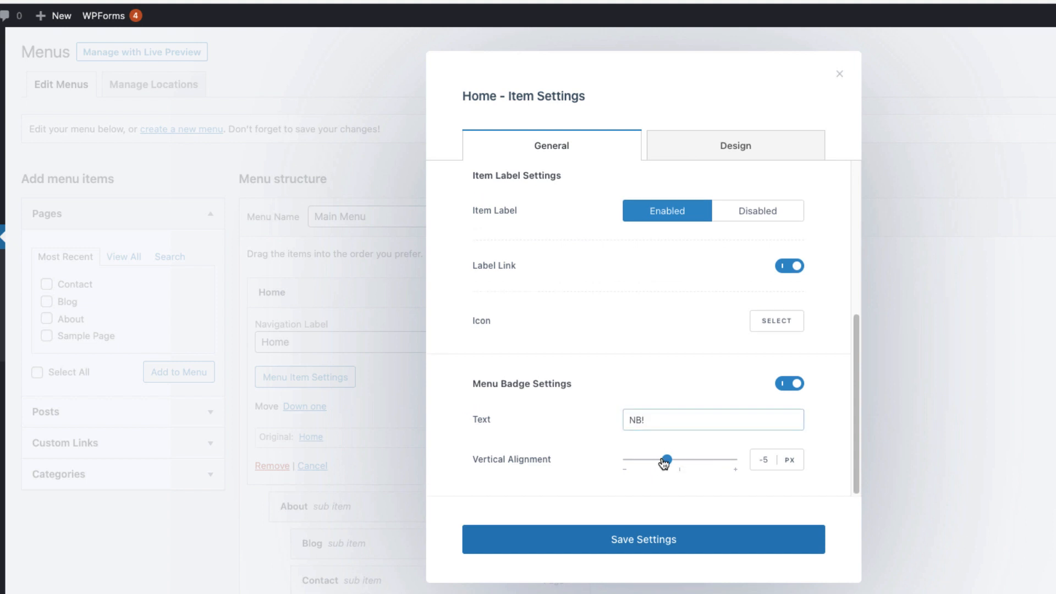
pyautogui.moveTo(665, 464); pyautogui.dragTo(655, 464)
# Set the Home item's columns divider to a near-white color, save the item settings, and check the badge and mega menu on the site
pyautogui.click(742, 147)
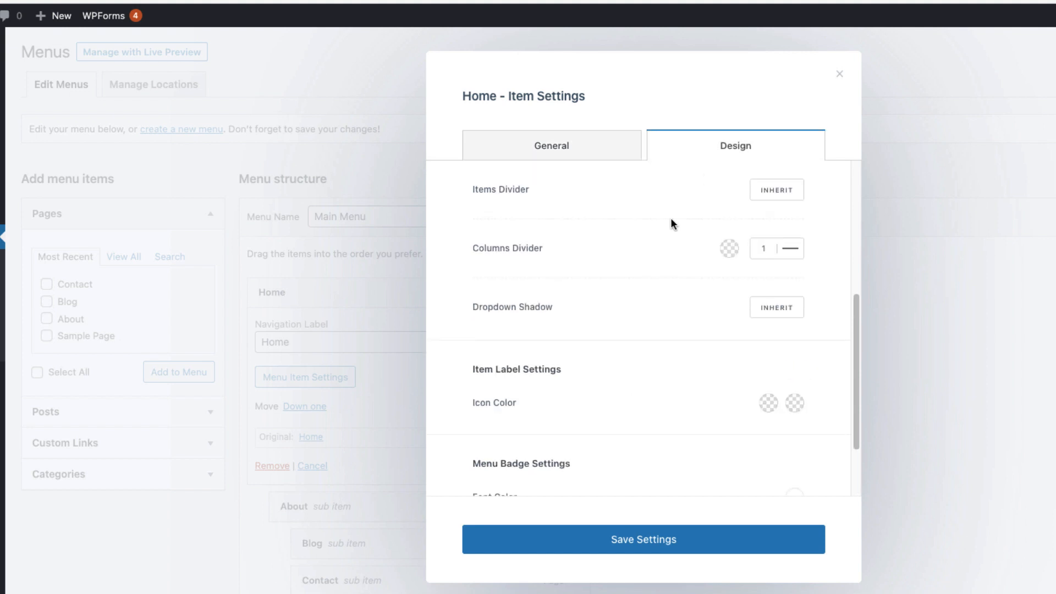
pyautogui.click(732, 254)
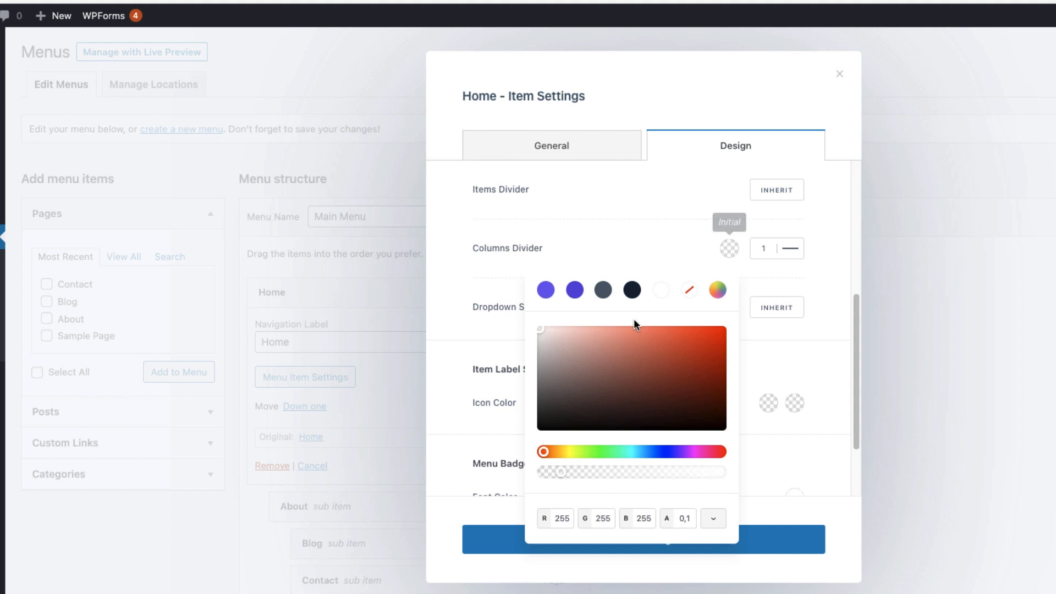
pyautogui.click(548, 331)
pyautogui.click(689, 247)
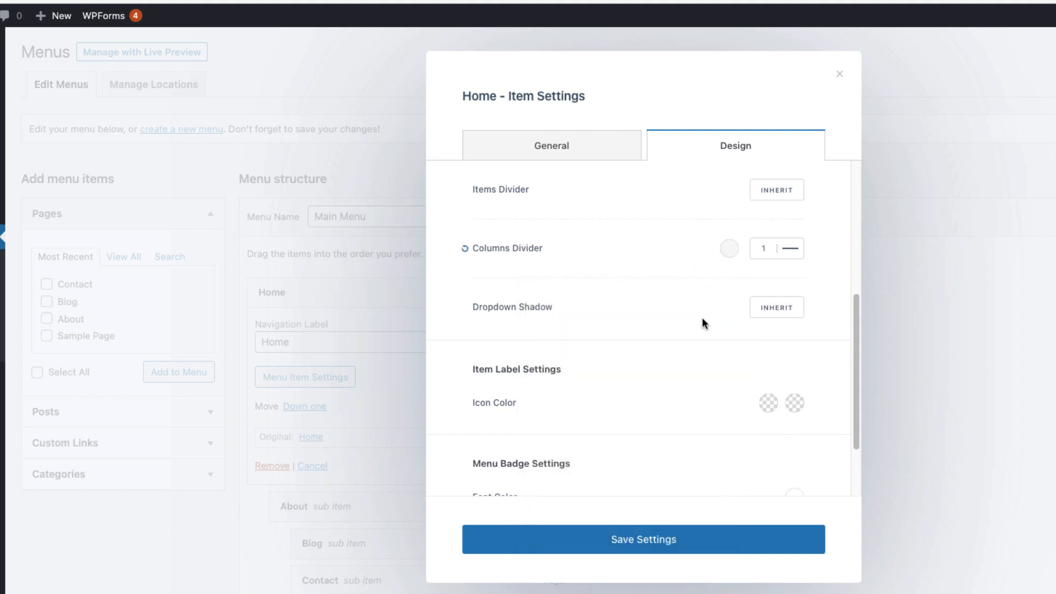
pyautogui.scroll(-3, 701, 317)
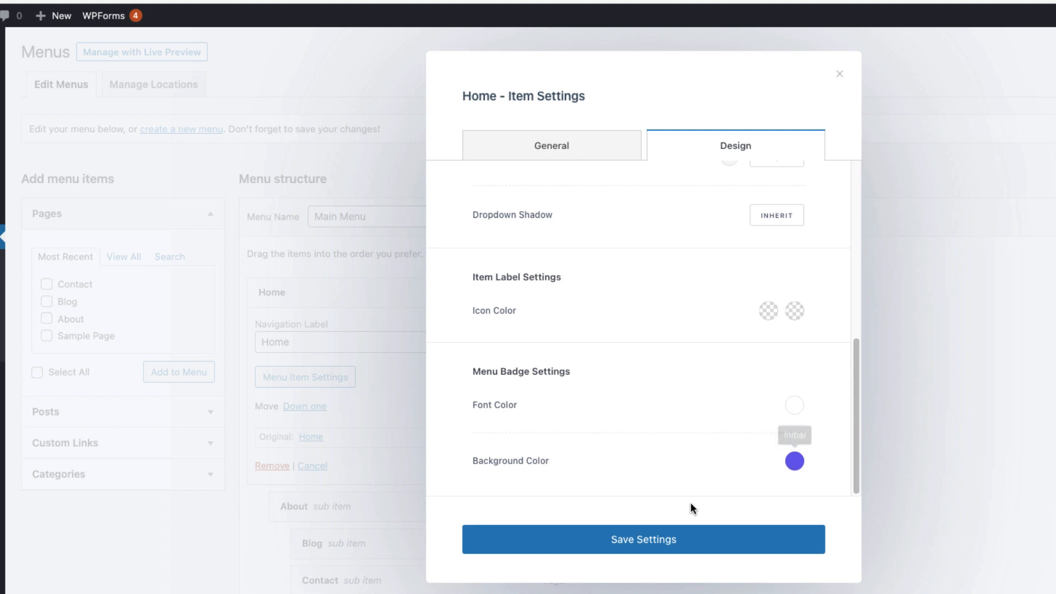
pyautogui.click(652, 546)
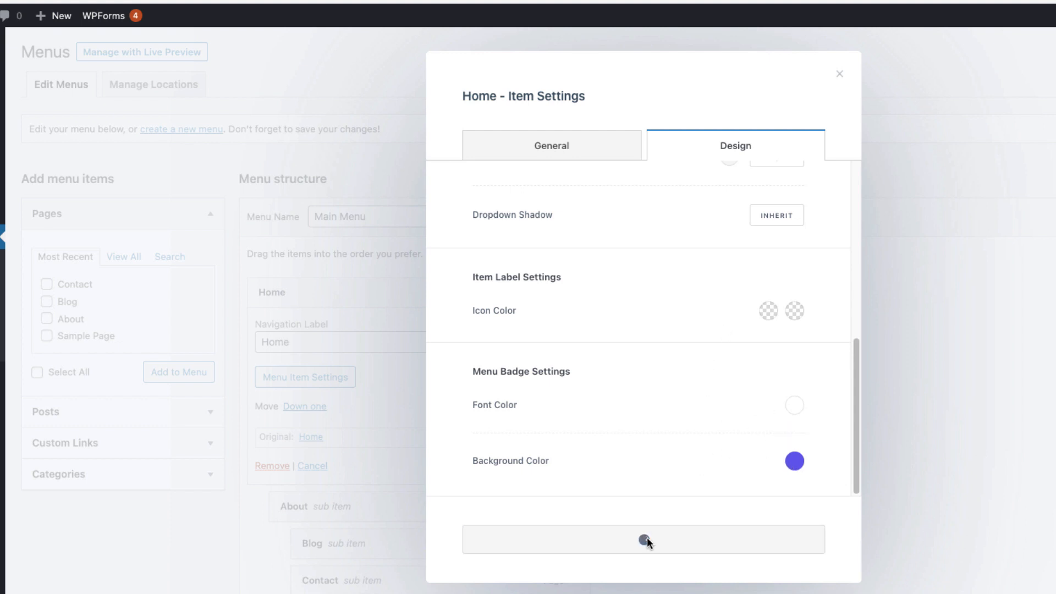
pyautogui.click(839, 74)
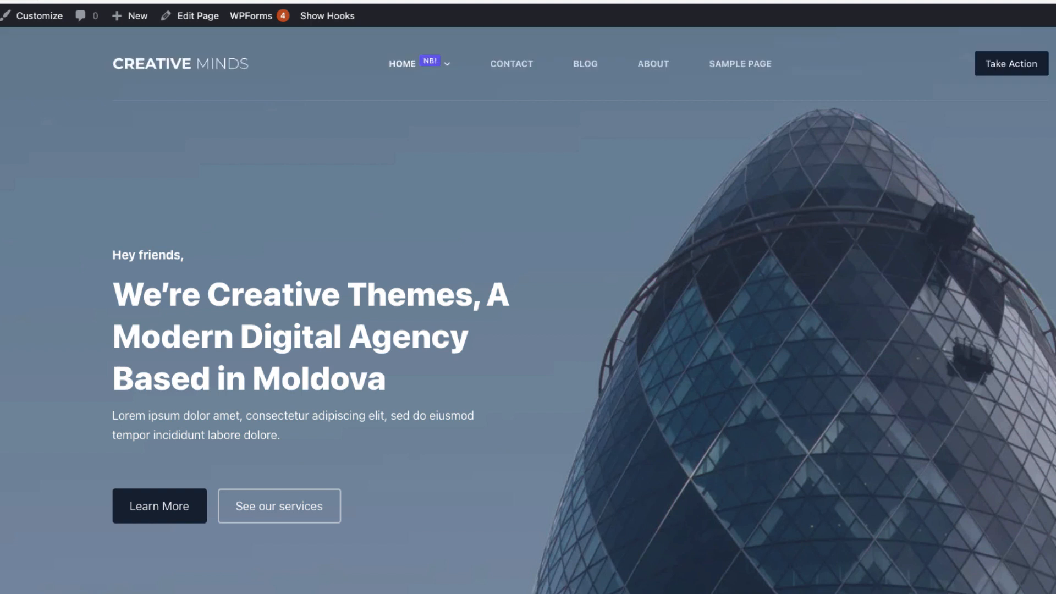
pyautogui.moveTo(431, 64)
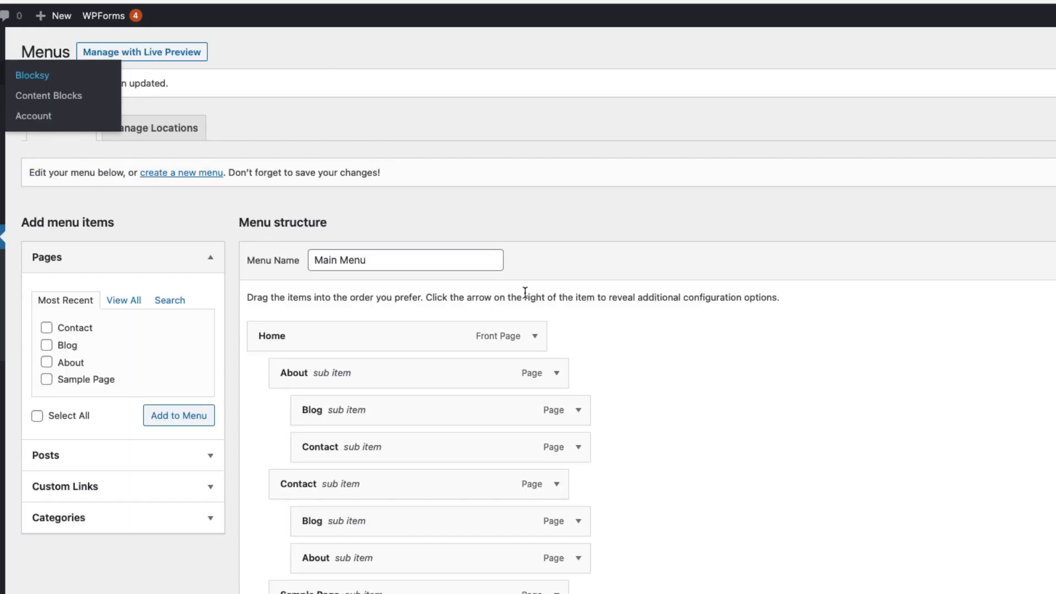
# Open the menu item settings of the About sub item under Home and set its item label to Heading
pyautogui.scroll(-3, 552, 280)
pyautogui.click(558, 210)
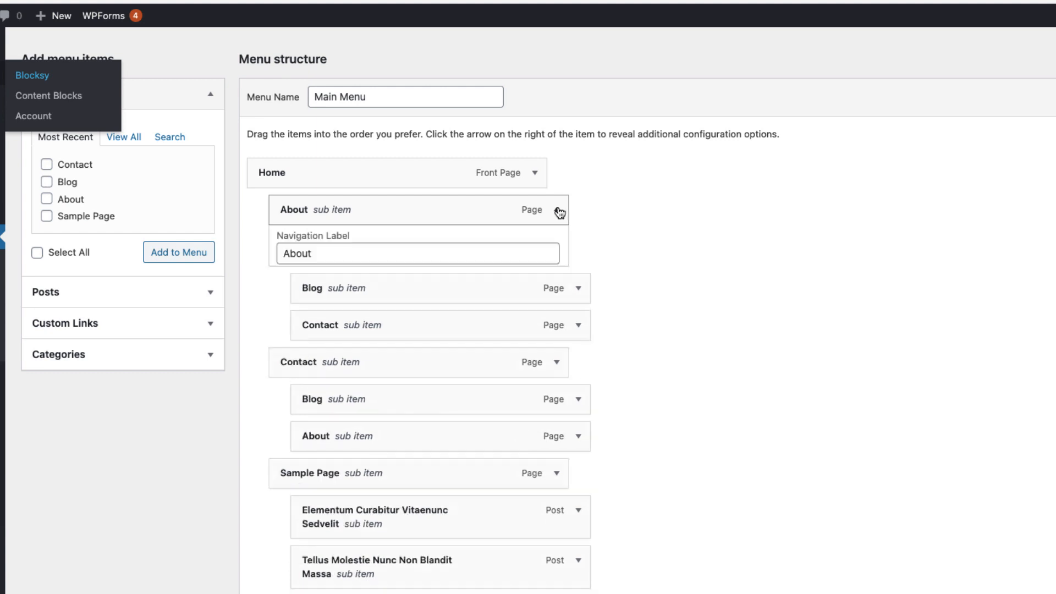
pyautogui.click(327, 294)
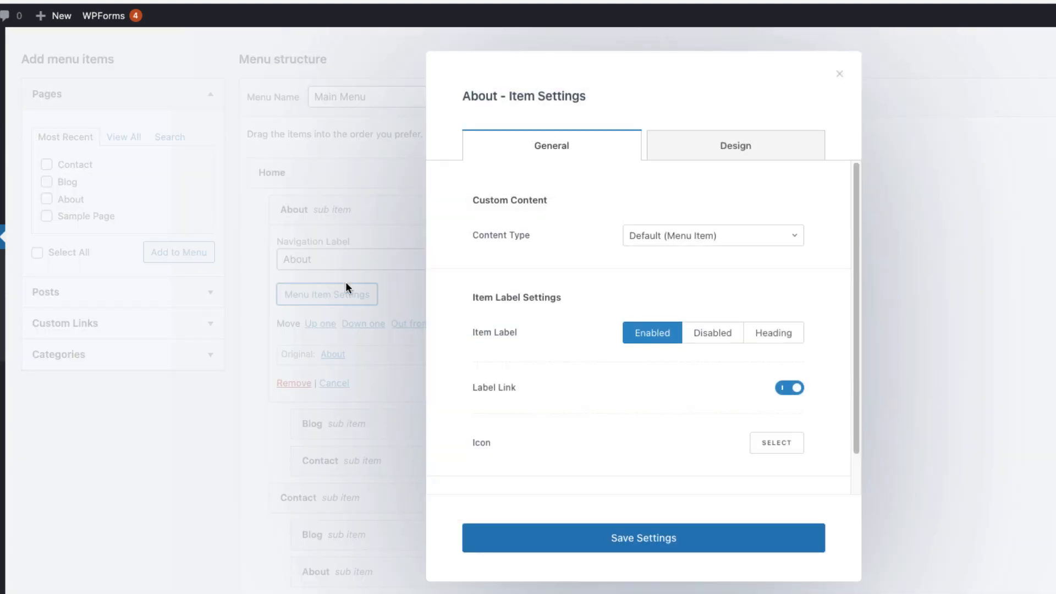
pyautogui.click(776, 334)
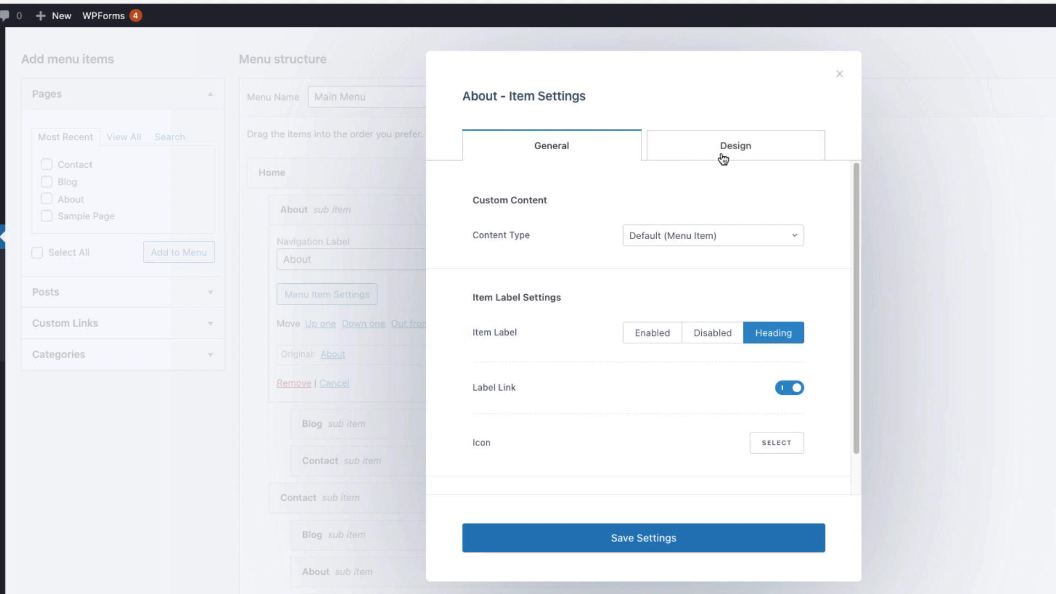
# Set the About item's heading color to yellow, save the settings, and check the menu on the site
pyautogui.click(748, 150)
pyautogui.click(805, 320)
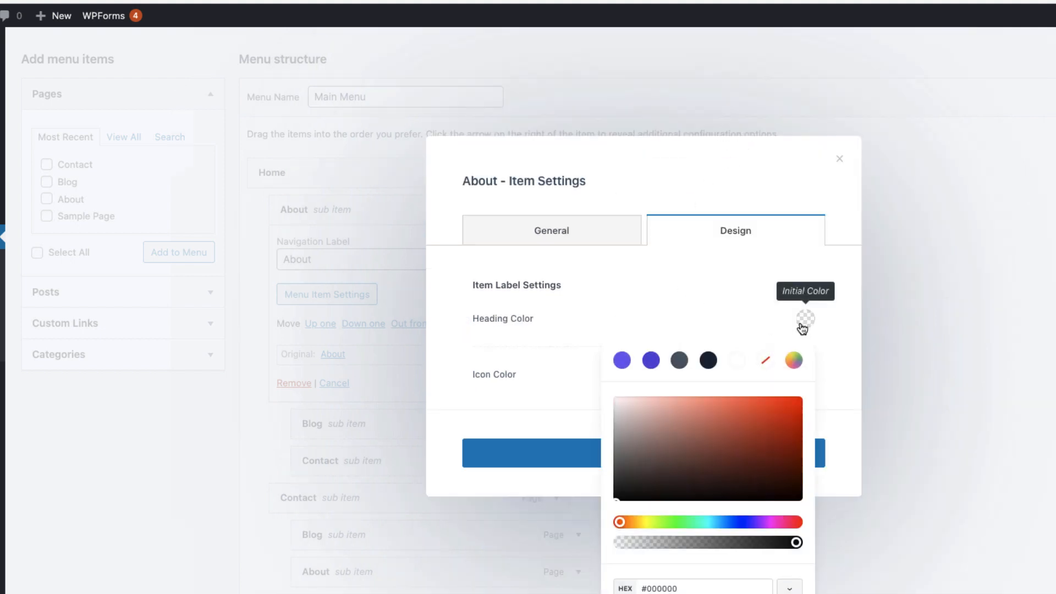
pyautogui.click(649, 522)
pyautogui.moveTo(770, 418); pyautogui.dragTo(797, 399)
pyautogui.click(569, 448)
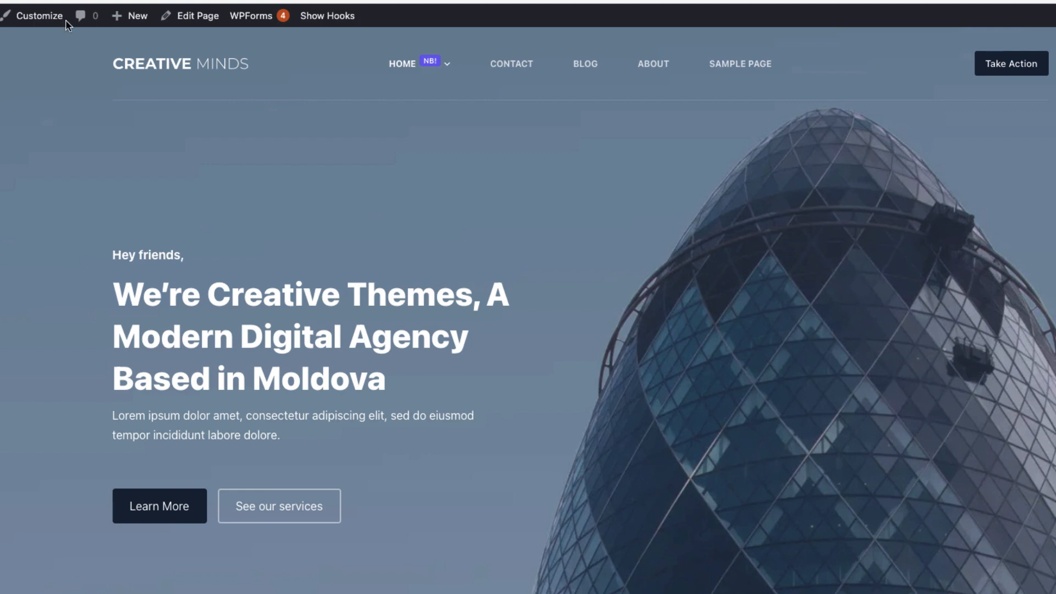
pyautogui.moveTo(424, 64)
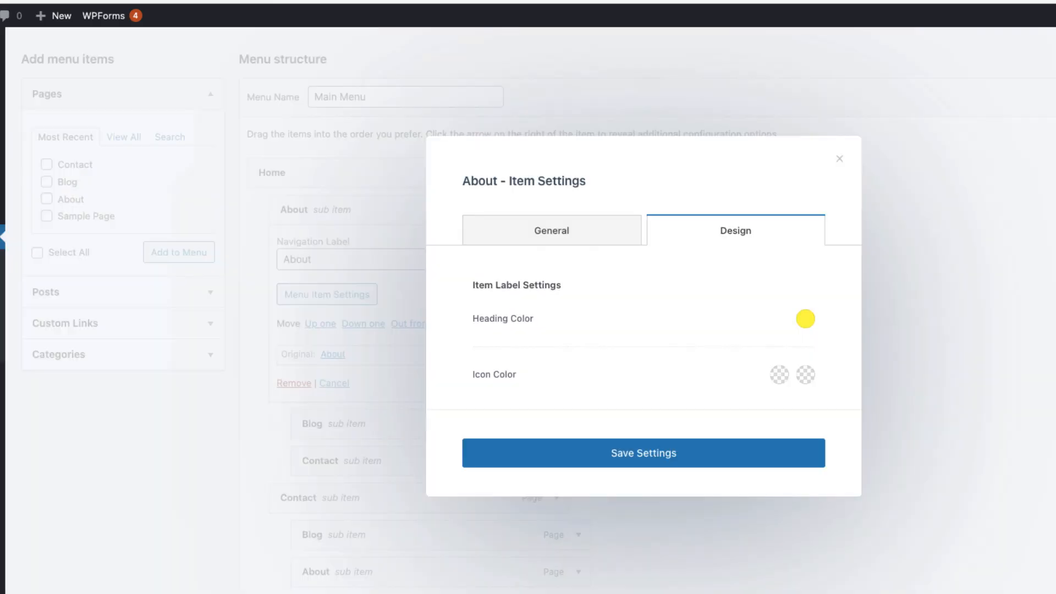
pyautogui.click(840, 159)
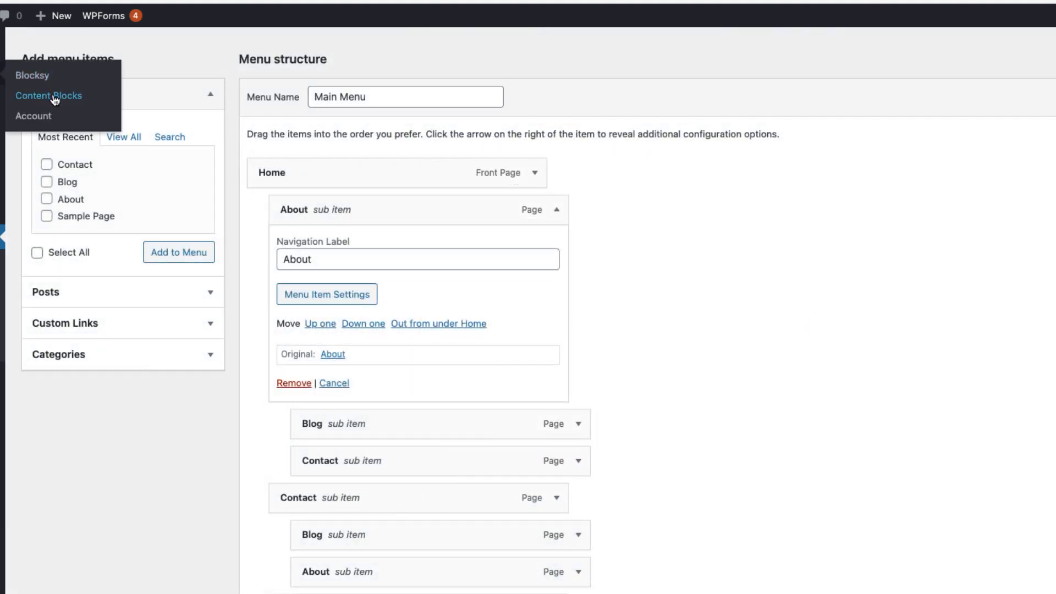
# Try the Content Block/Hook content type with the bottom-bar template for the About item, and return it to Default (Menu Item)
pyautogui.click(337, 294)
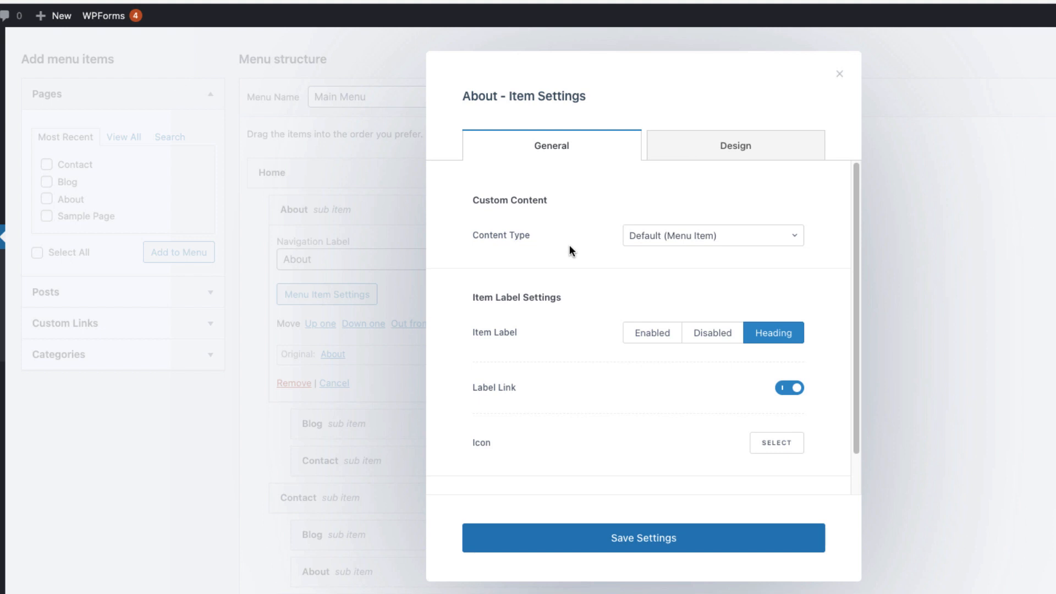
pyautogui.click(669, 240)
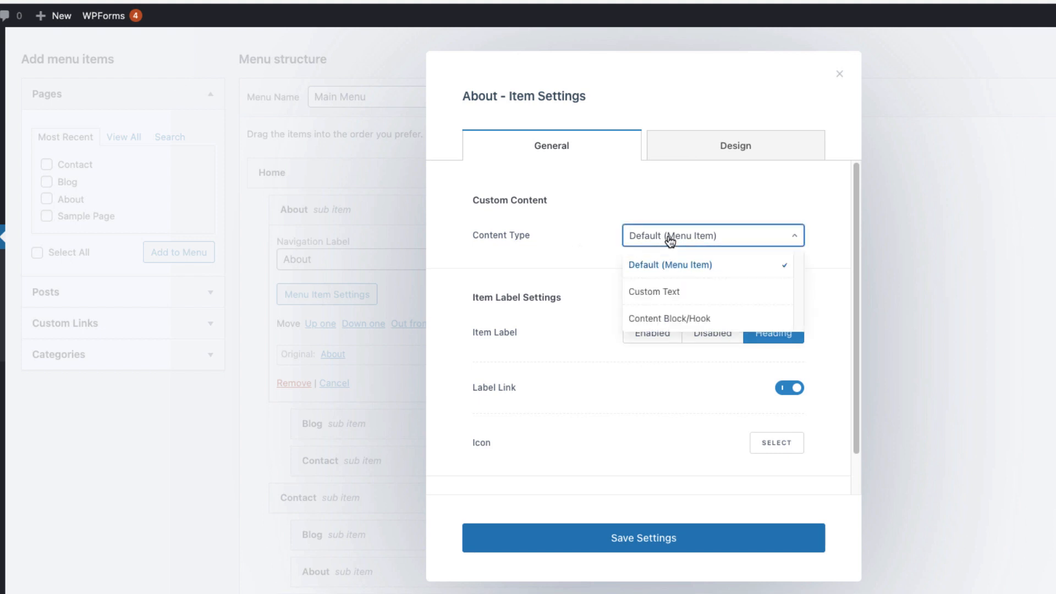
pyautogui.click(676, 321)
pyautogui.click(660, 278)
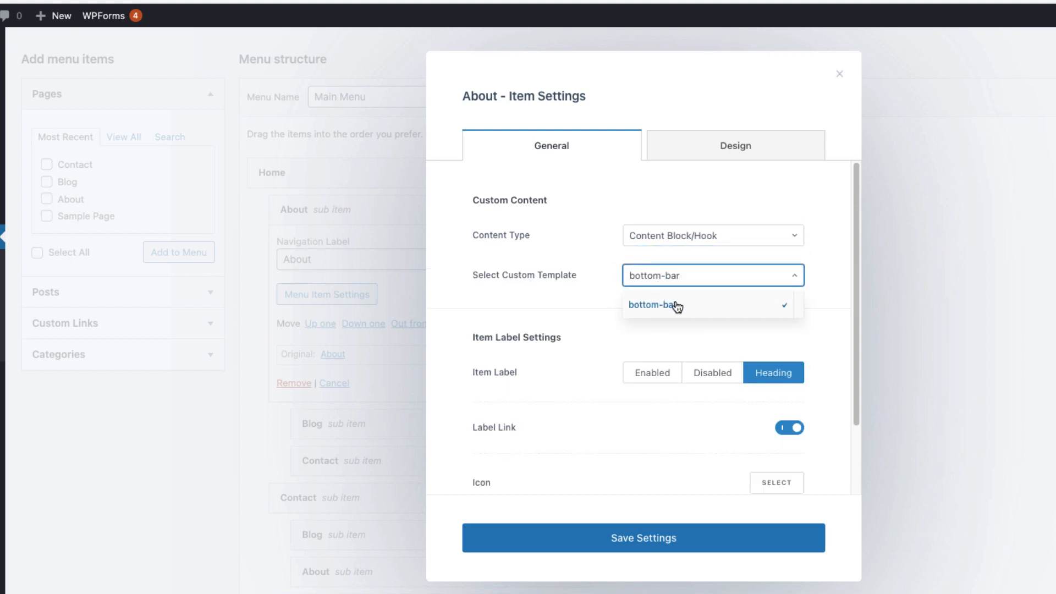
pyautogui.click(682, 238)
pyautogui.click(633, 265)
pyautogui.click(637, 538)
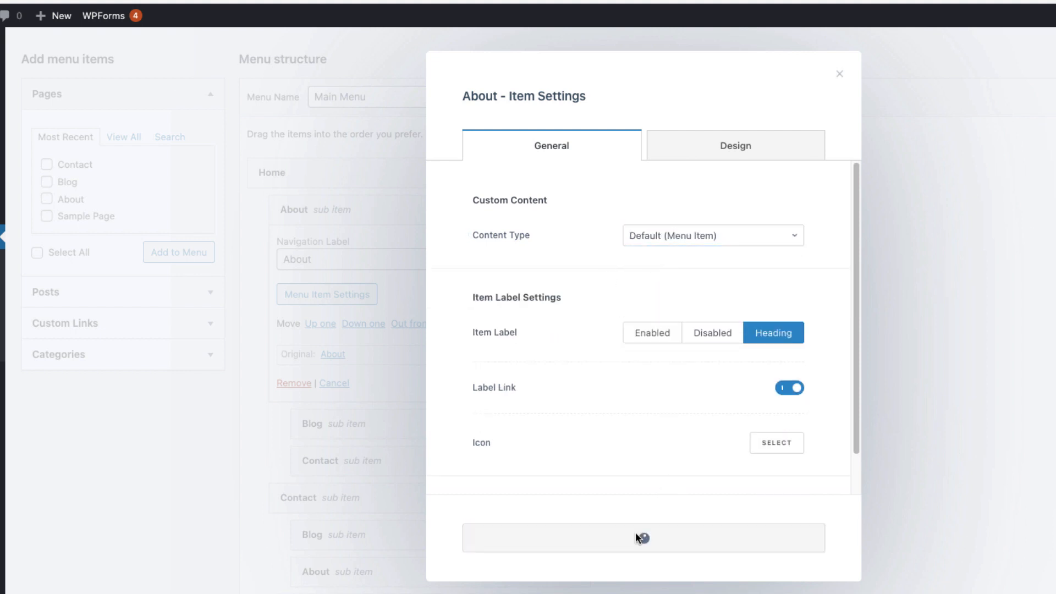
pyautogui.click(838, 75)
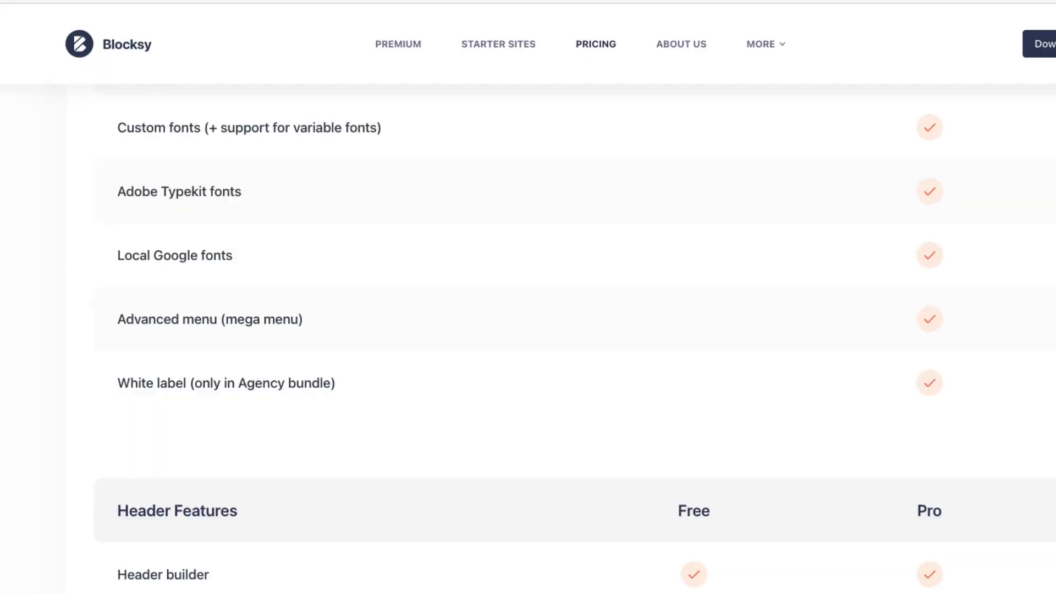
# Highlight the White label feature on the Blocksy pricing page, and open the White Label extension's configuration in the WordPress dashboard
pyautogui.scroll(-1, 337, 267)
pyautogui.moveTo(341, 346); pyautogui.dragTo(119, 343)
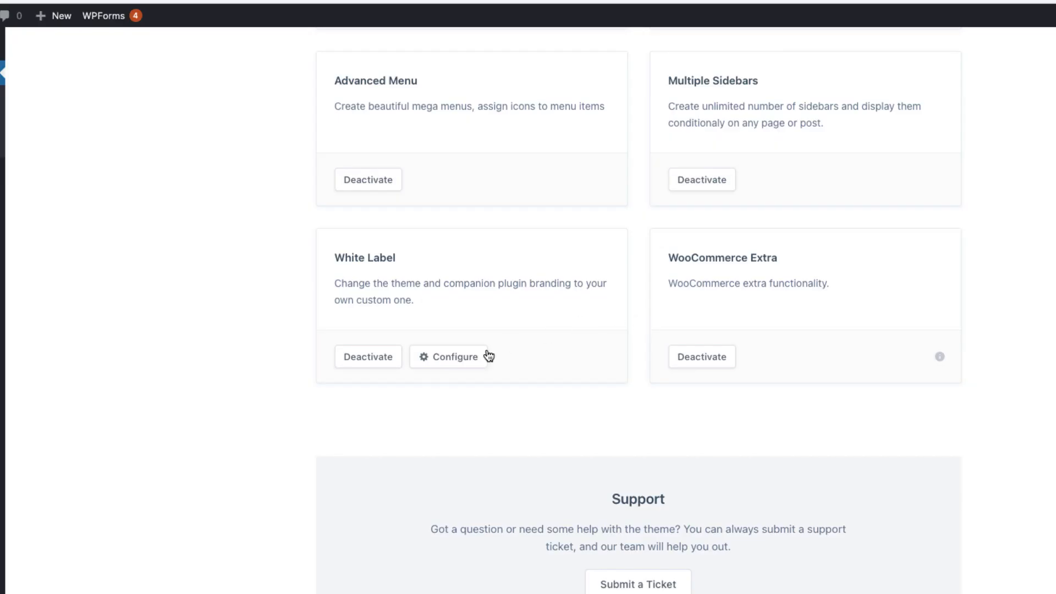
pyautogui.click(433, 356)
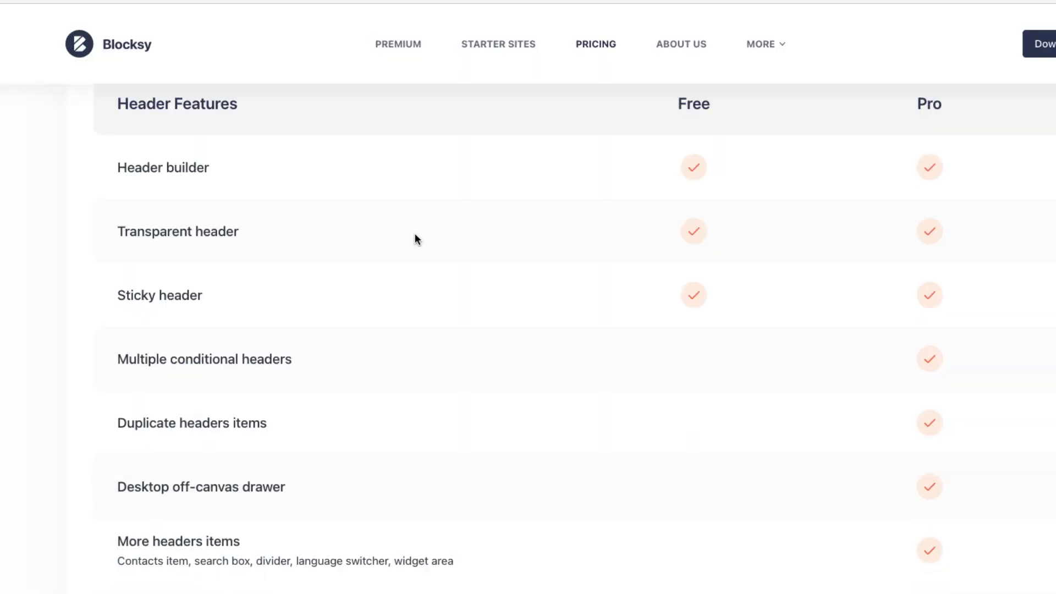
# Highlight Multiple conditional headers in the Header Features comparison on the Blocksy pricing page
pyautogui.scroll(1, 409, 238)
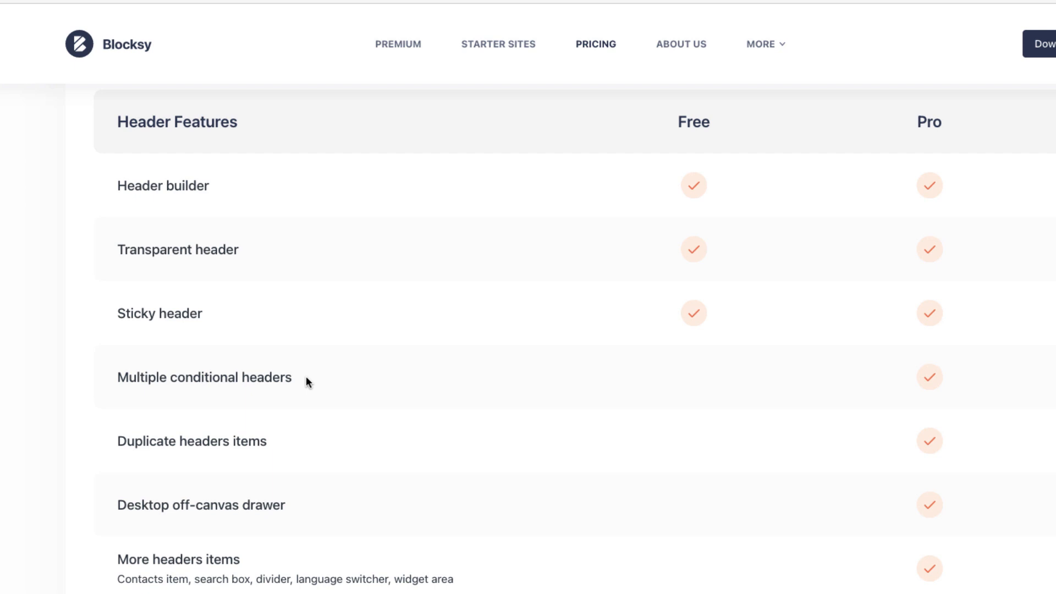
pyautogui.moveTo(307, 377); pyautogui.dragTo(116, 380)
pyautogui.click(117, 380)
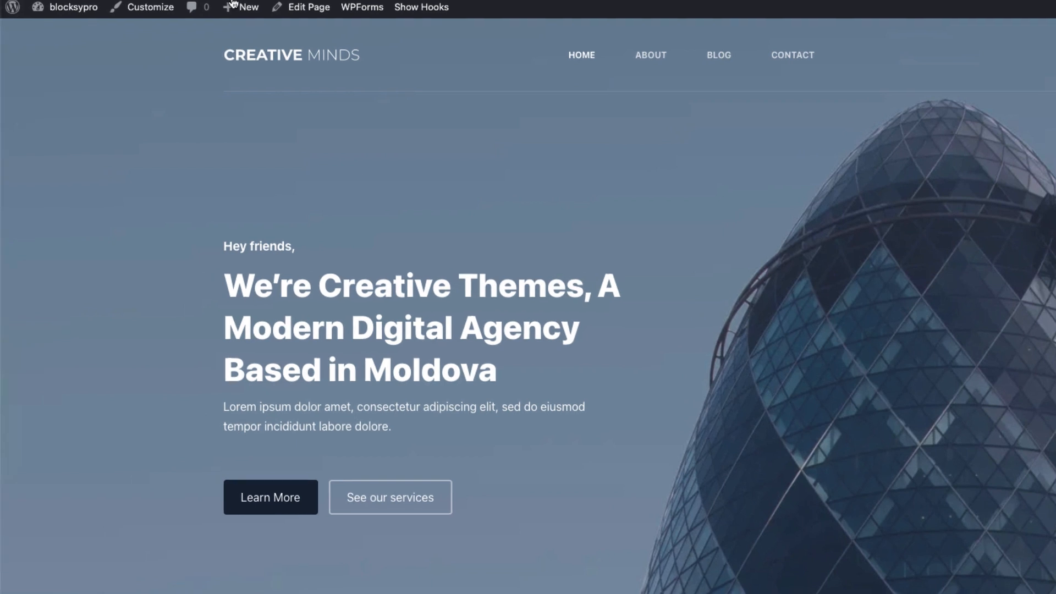
# Open the list of headers in the site's Customizer and examine how the Global Header behaves along the page preview
pyautogui.click(133, 10)
pyautogui.click(45, 228)
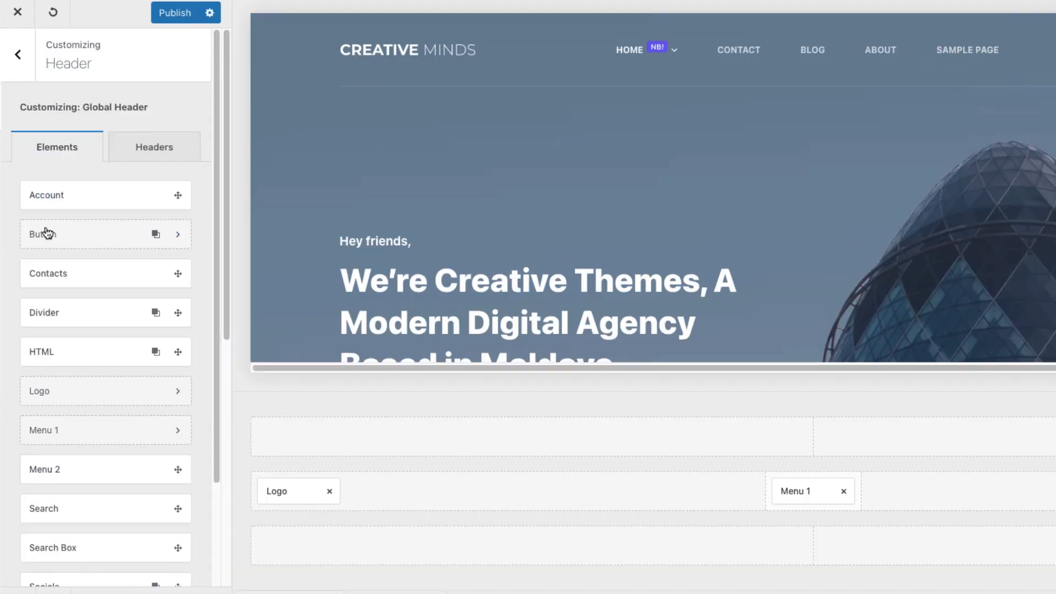
pyautogui.click(166, 150)
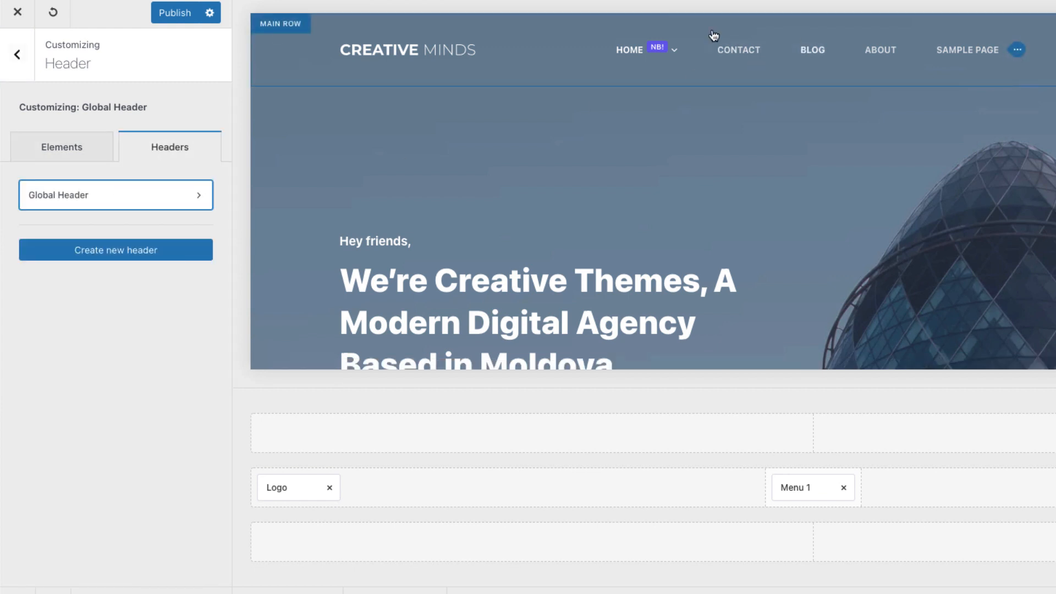
pyautogui.scroll(-5, 944, 127)
pyautogui.scroll(-3, 944, 127)
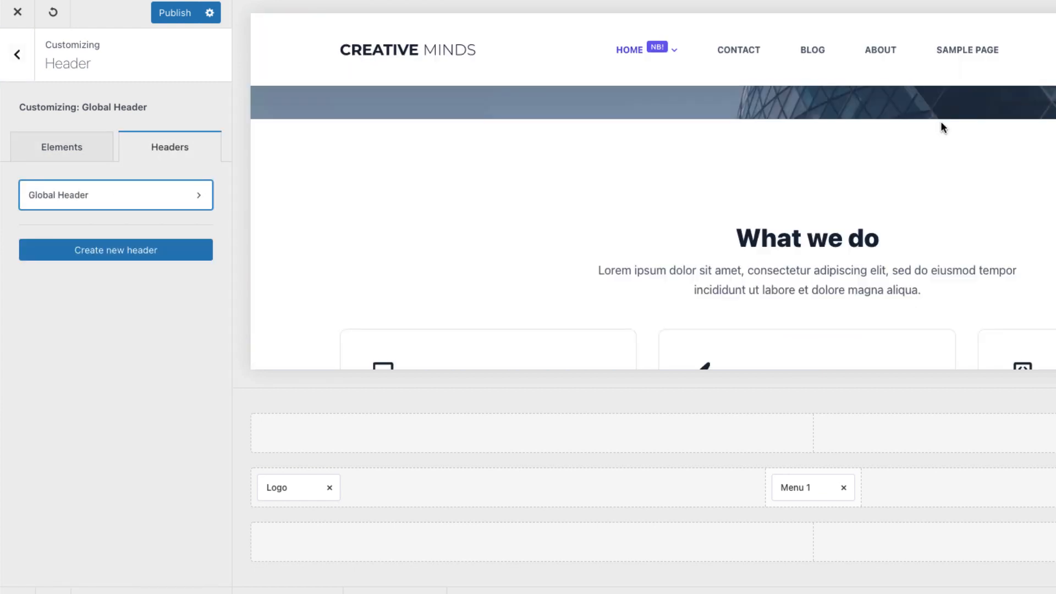
pyautogui.scroll(8, 944, 127)
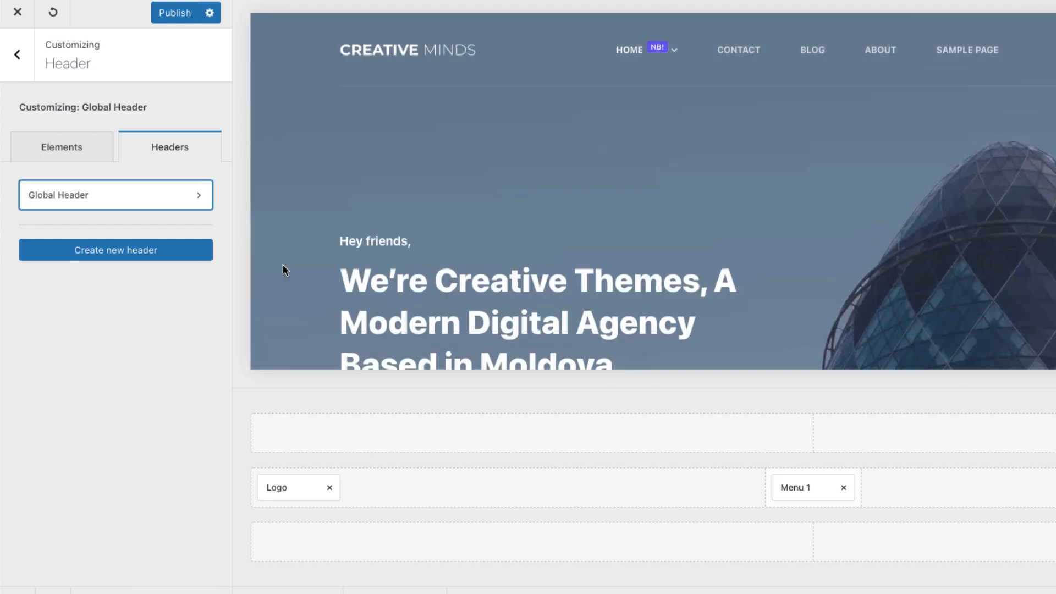
# Create a new header named "About page" without copying elements and styles from the Global Header
pyautogui.click(109, 251)
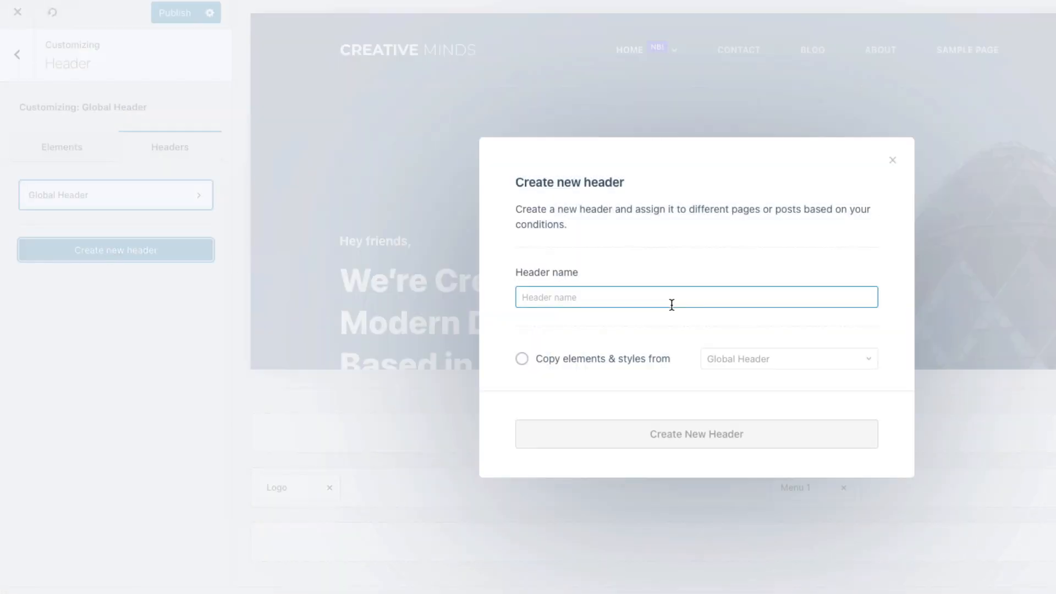
pyautogui.click(603, 291)
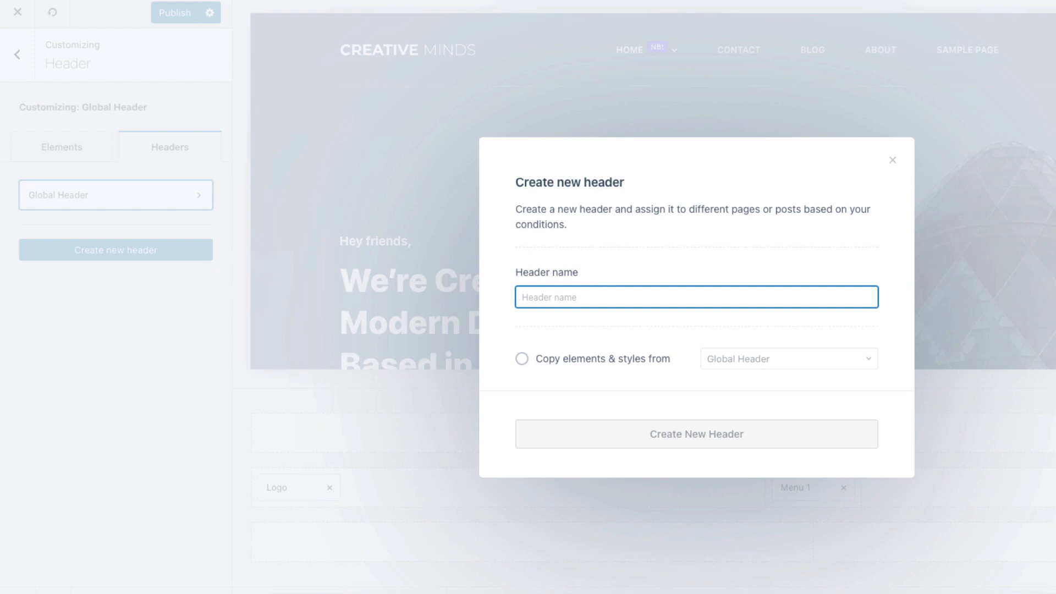
pyautogui.write('About page')
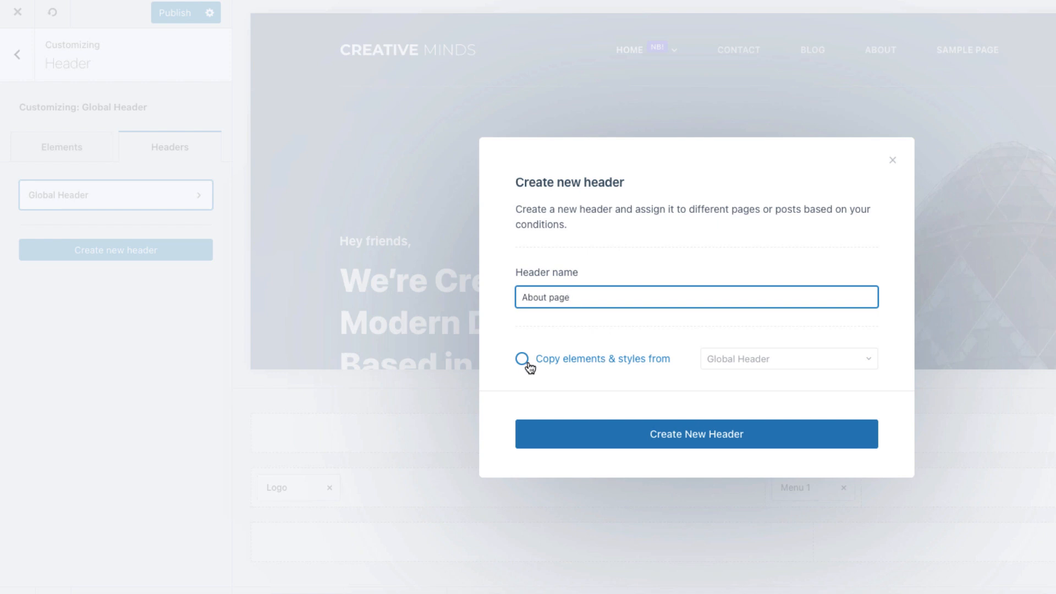
pyautogui.click(680, 439)
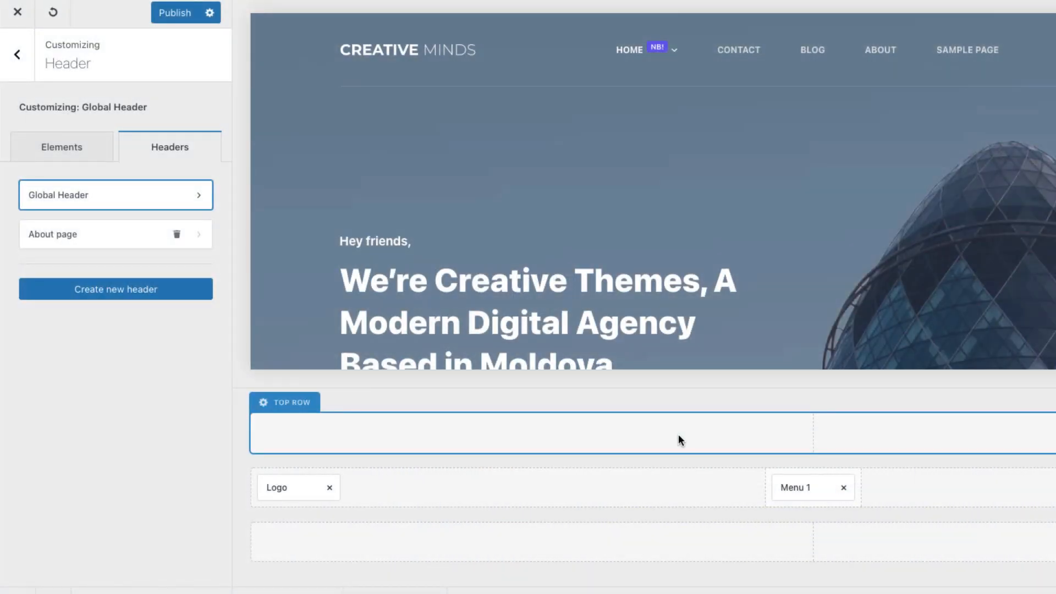
# Give the About page header a display condition that includes the Page ID "About", and save the conditions
pyautogui.click(99, 235)
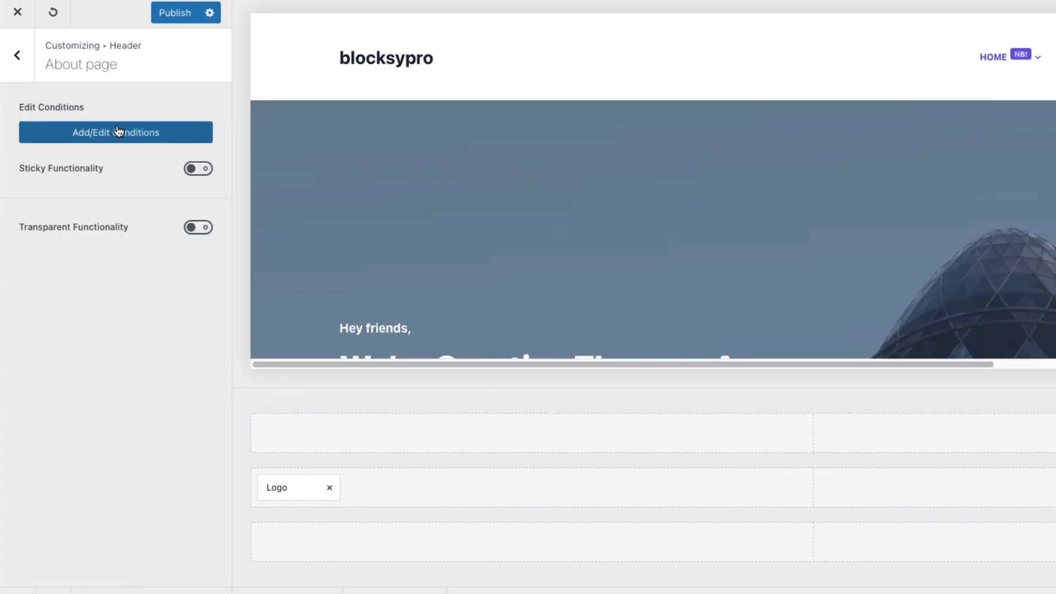
pyautogui.click(122, 138)
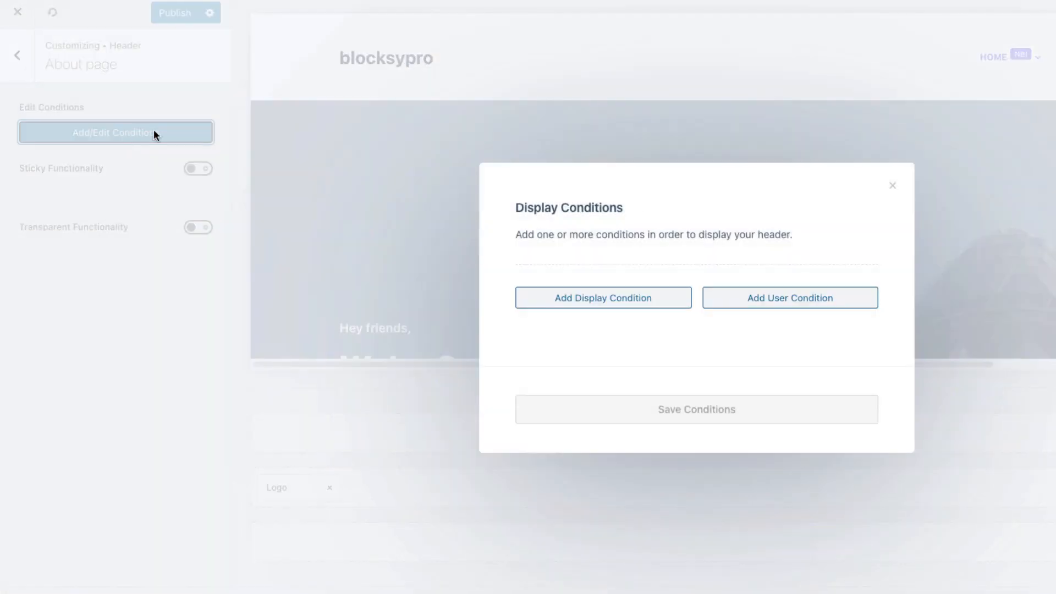
pyautogui.click(611, 300)
pyautogui.click(715, 289)
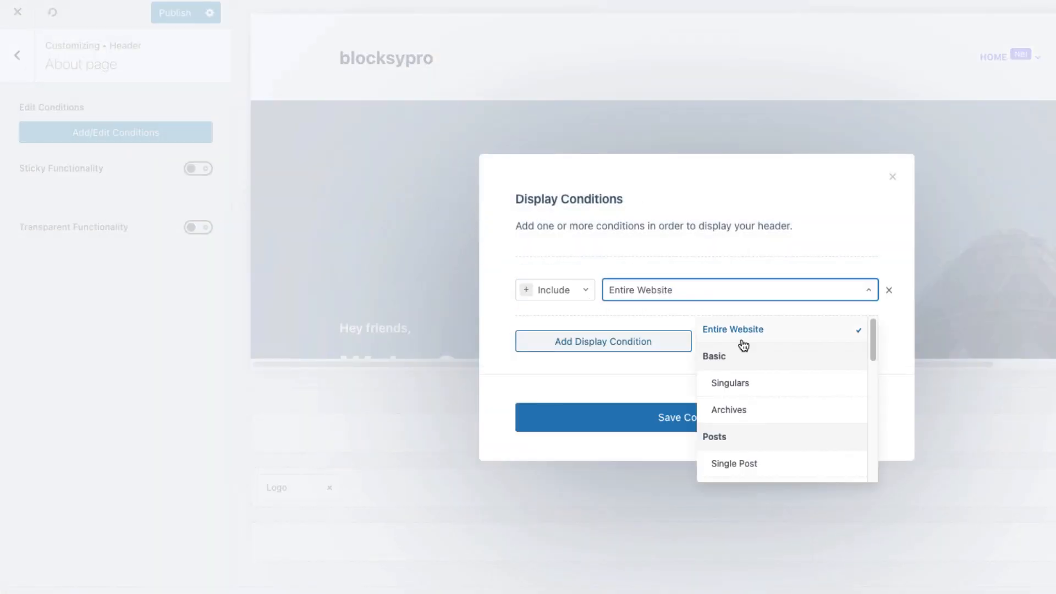
pyautogui.scroll(-5, 745, 344)
pyautogui.scroll(-3, 746, 350)
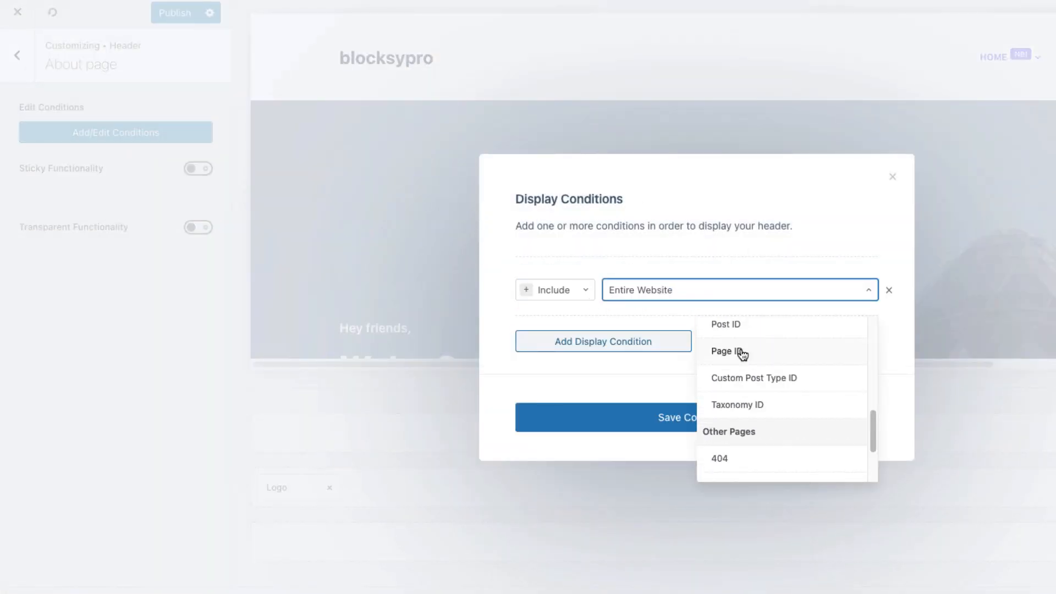
pyautogui.click(743, 354)
pyautogui.click(786, 296)
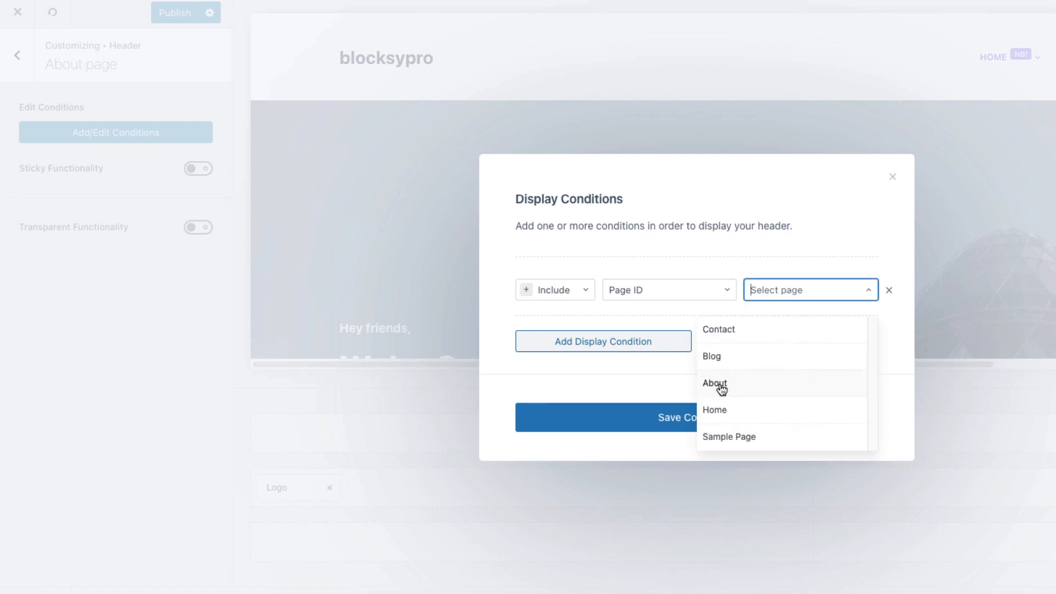
pyautogui.click(718, 381)
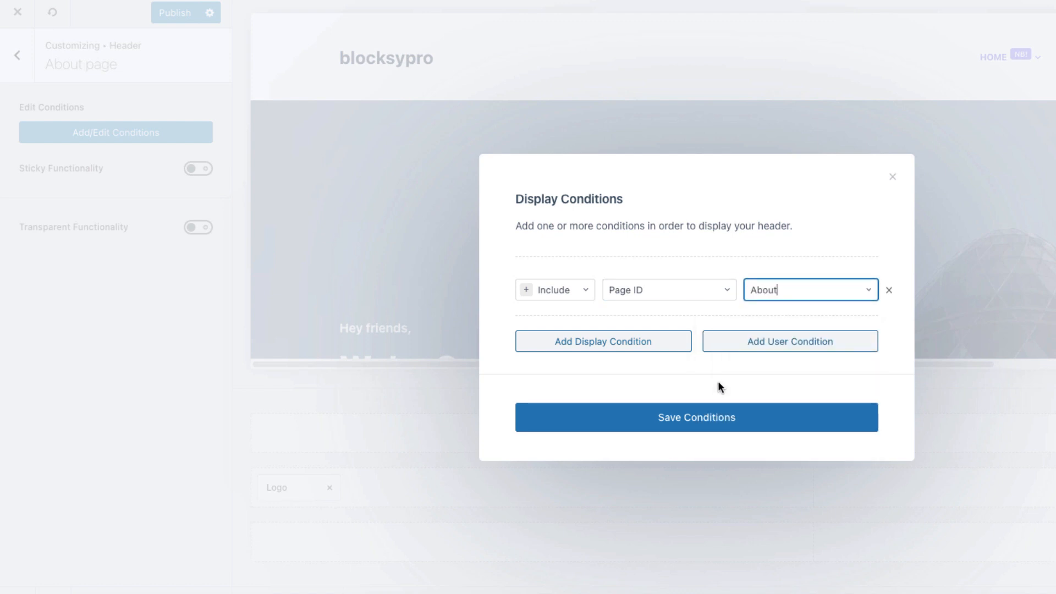
pyautogui.click(687, 419)
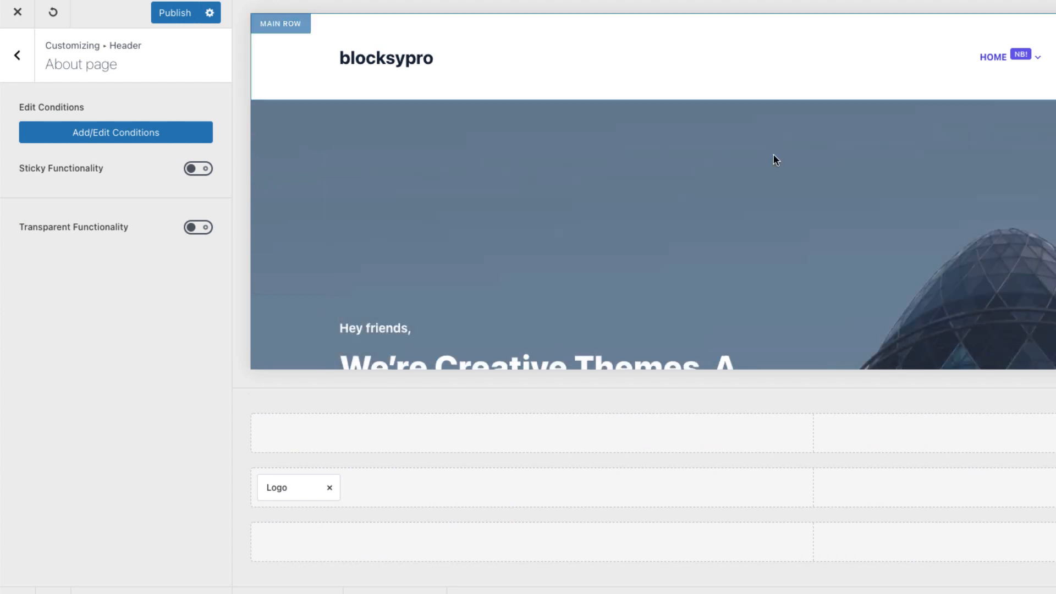
# Use the ACME image as the About page header's logo with the site title turned off, and publish the changes
pyautogui.click(286, 485)
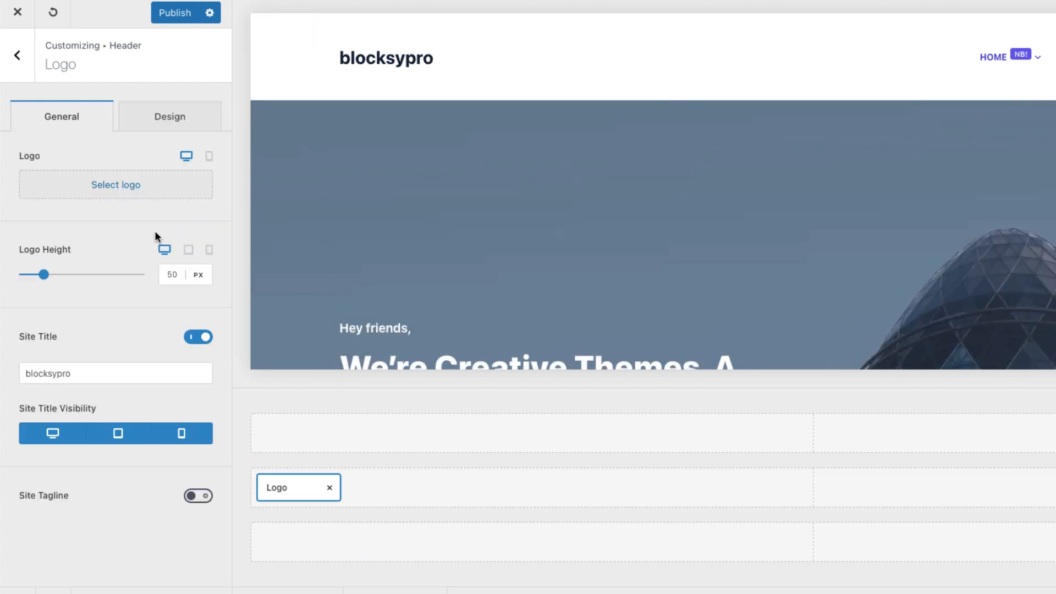
pyautogui.click(123, 186)
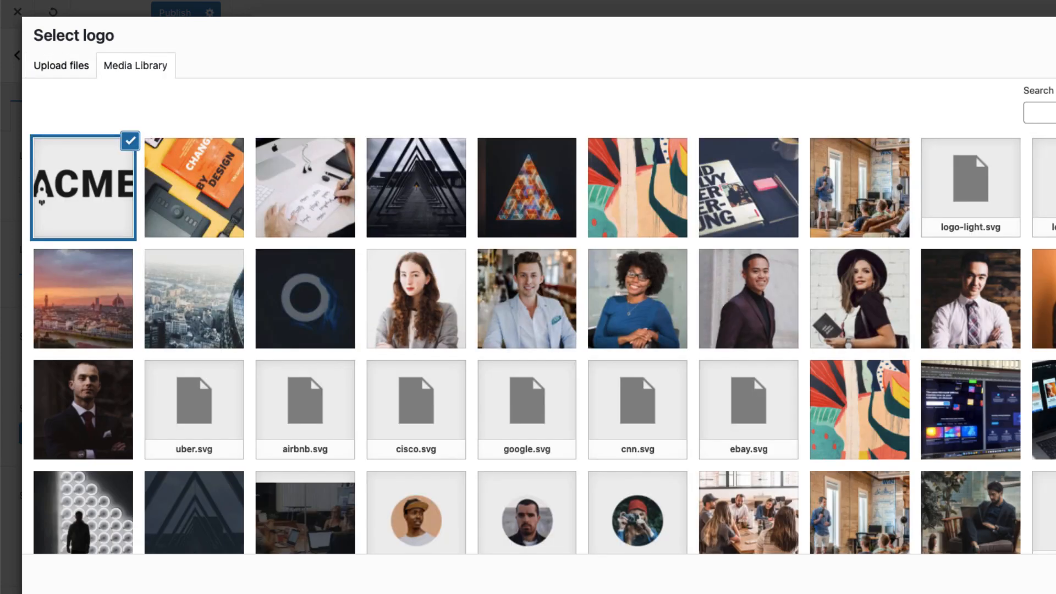
pyautogui.click(1053, 574)
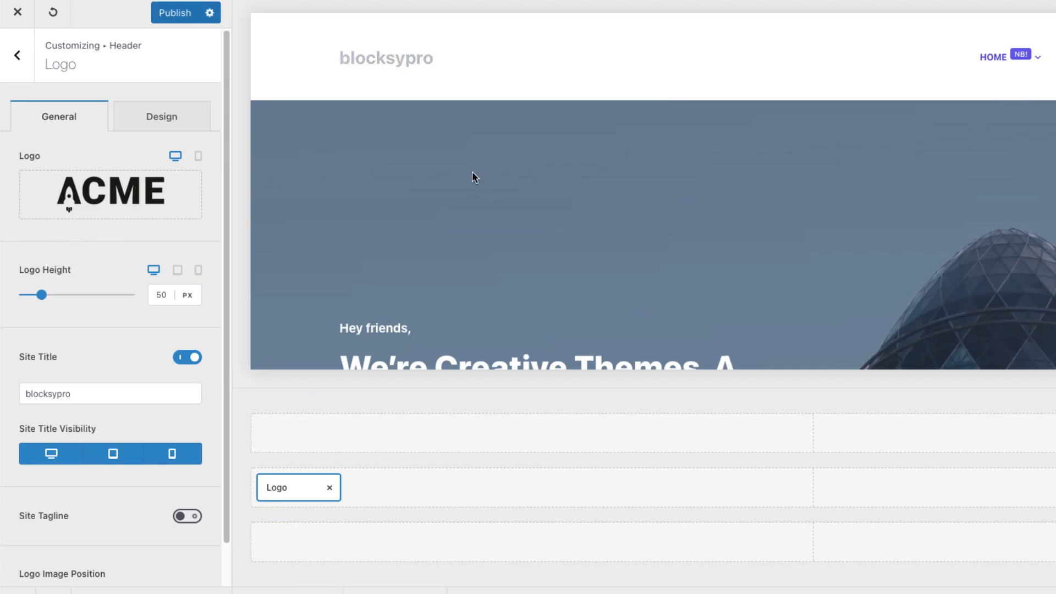
pyautogui.click(190, 358)
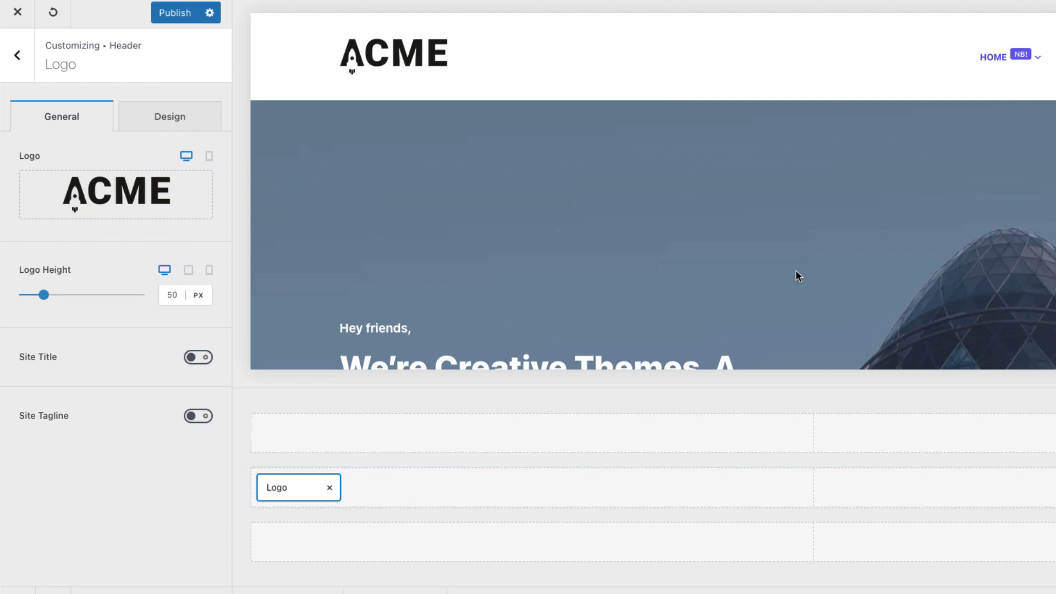
pyautogui.click(168, 17)
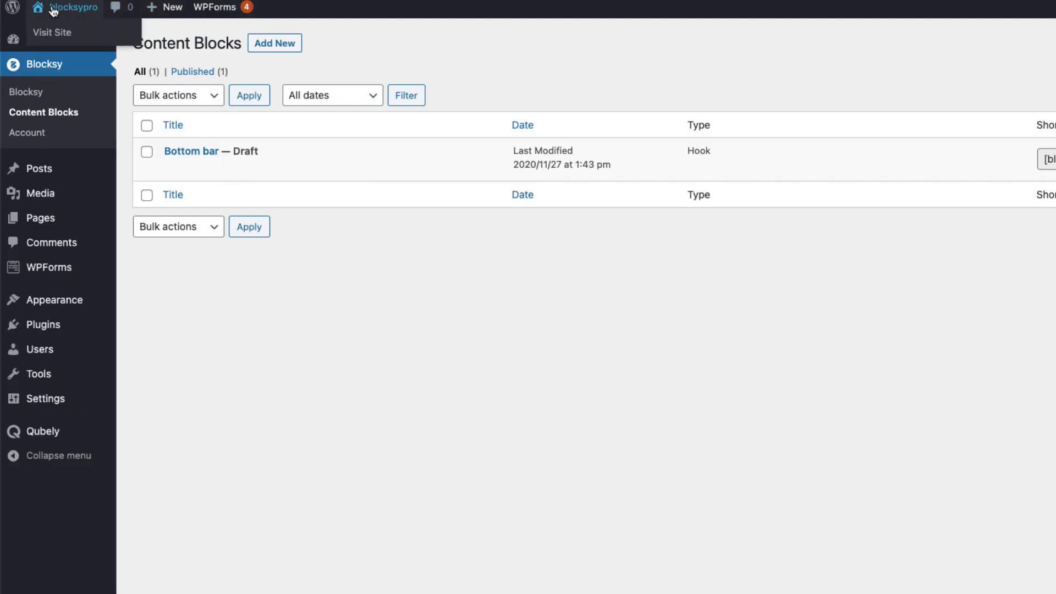
# Visit the live site and compare the header on the other pages with the one on the About page
pyautogui.click(53, 11)
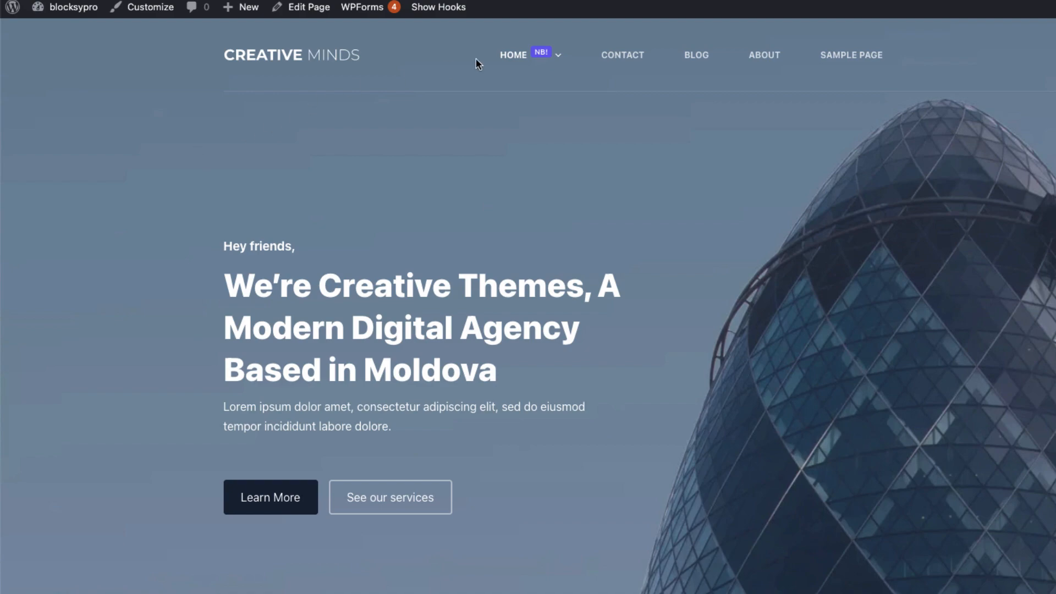
pyautogui.click(705, 55)
pyautogui.click(851, 57)
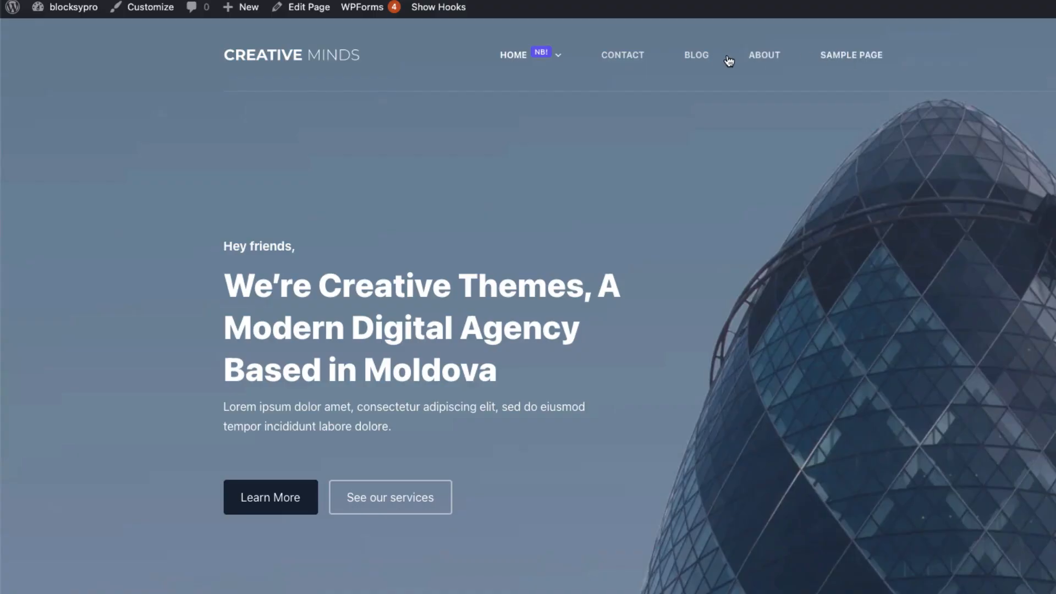
pyautogui.moveTo(529, 61)
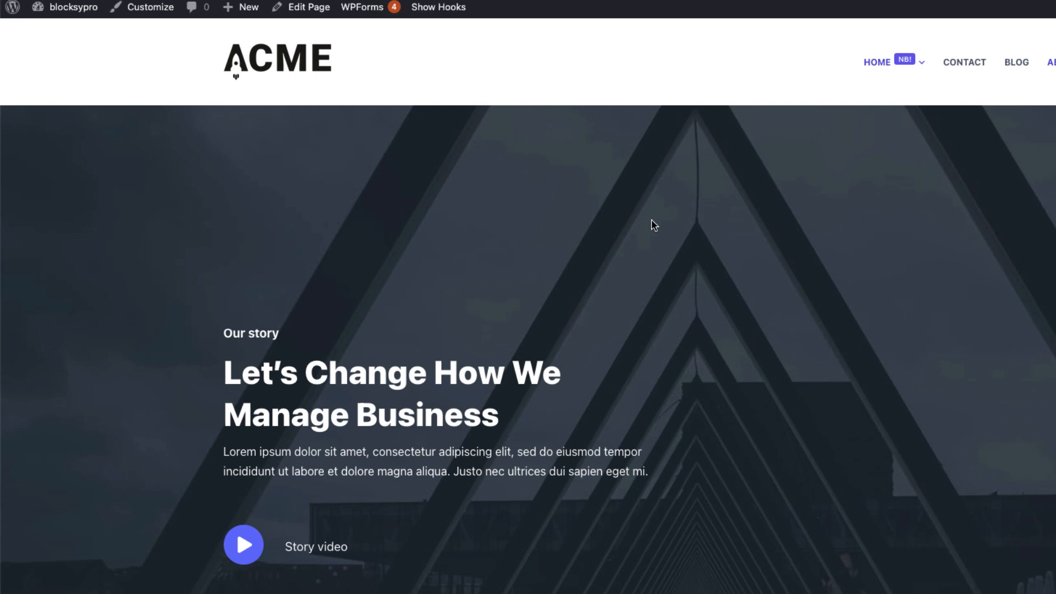
pyautogui.scroll(-5, 653, 224)
pyautogui.scroll(5, 654, 225)
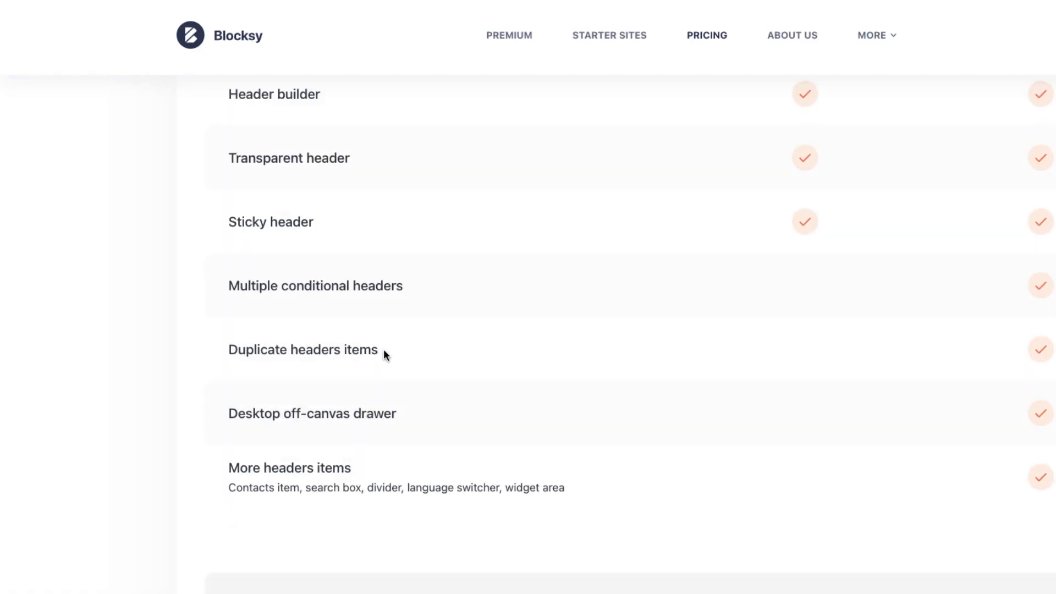
# Highlight Duplicate headers items on the Blocksy pricing page, and open the Global Header's elements in the Customizer
pyautogui.moveTo(384, 350); pyautogui.dragTo(222, 353)
pyautogui.click(218, 353)
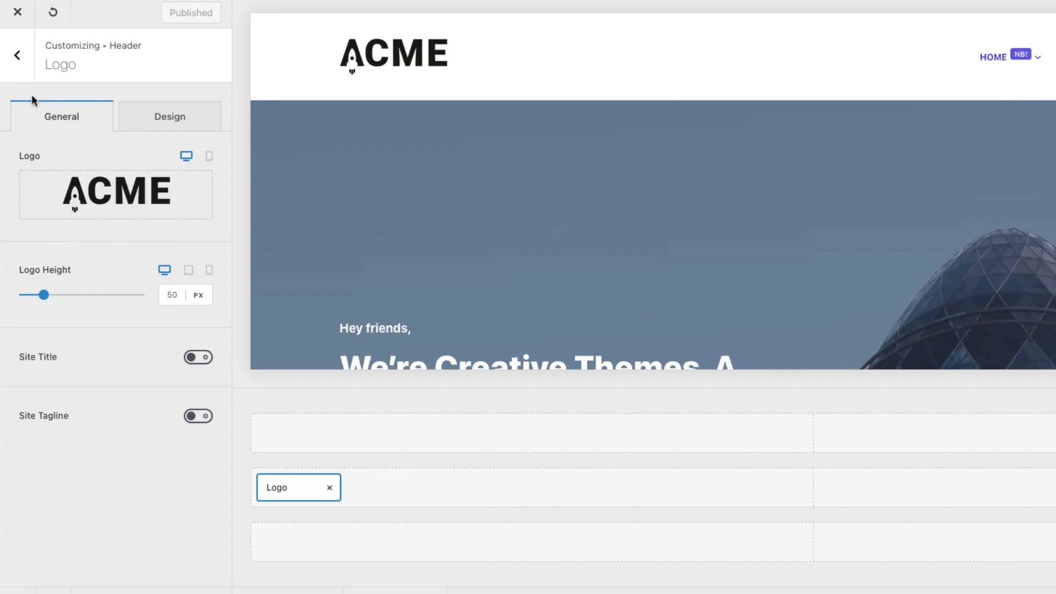
pyautogui.click(17, 60)
pyautogui.click(17, 61)
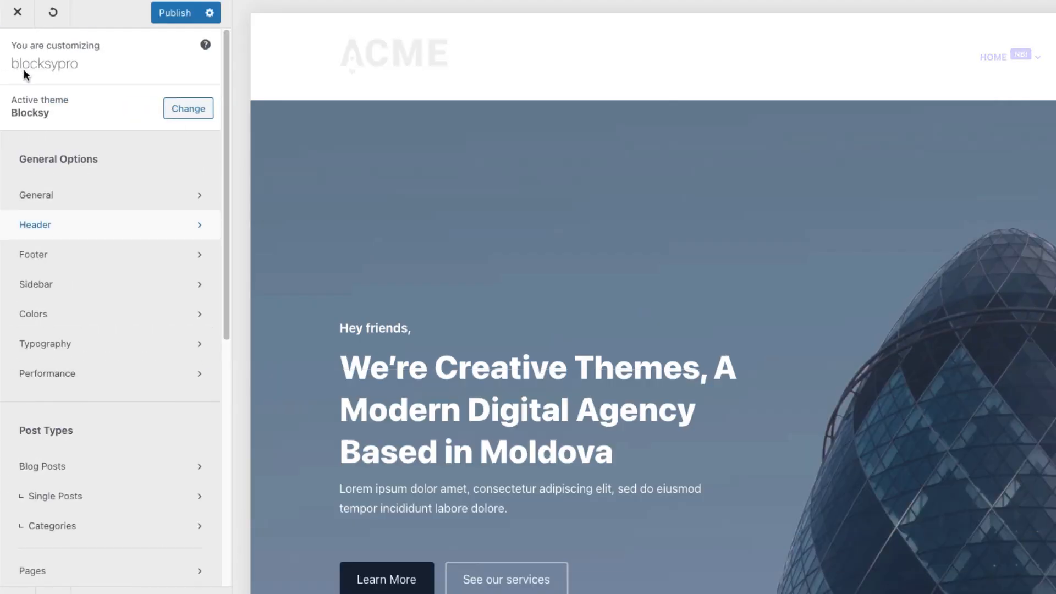
pyautogui.click(66, 196)
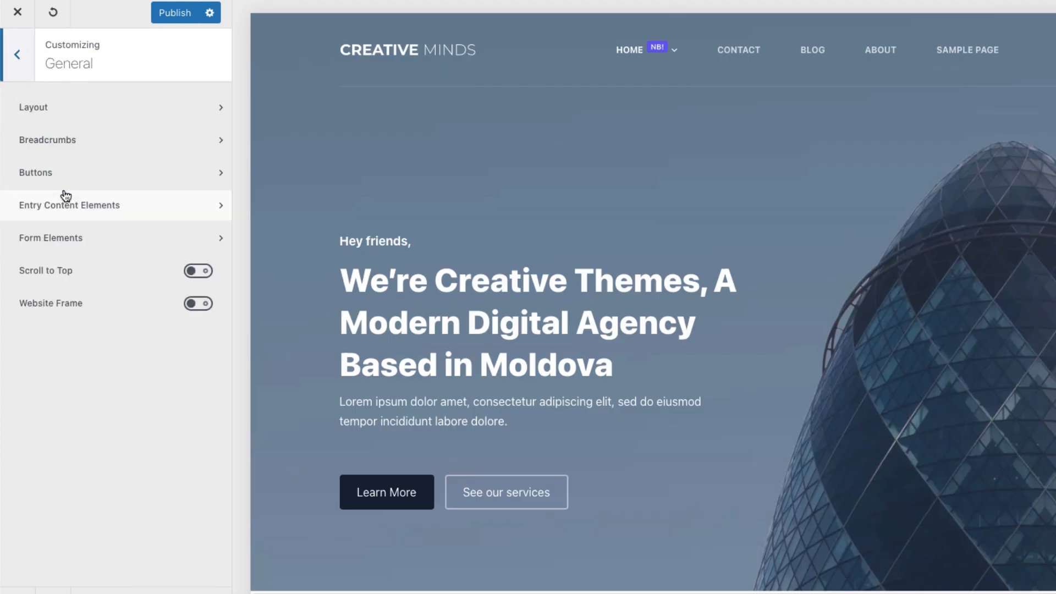
pyautogui.click(18, 58)
pyautogui.click(94, 218)
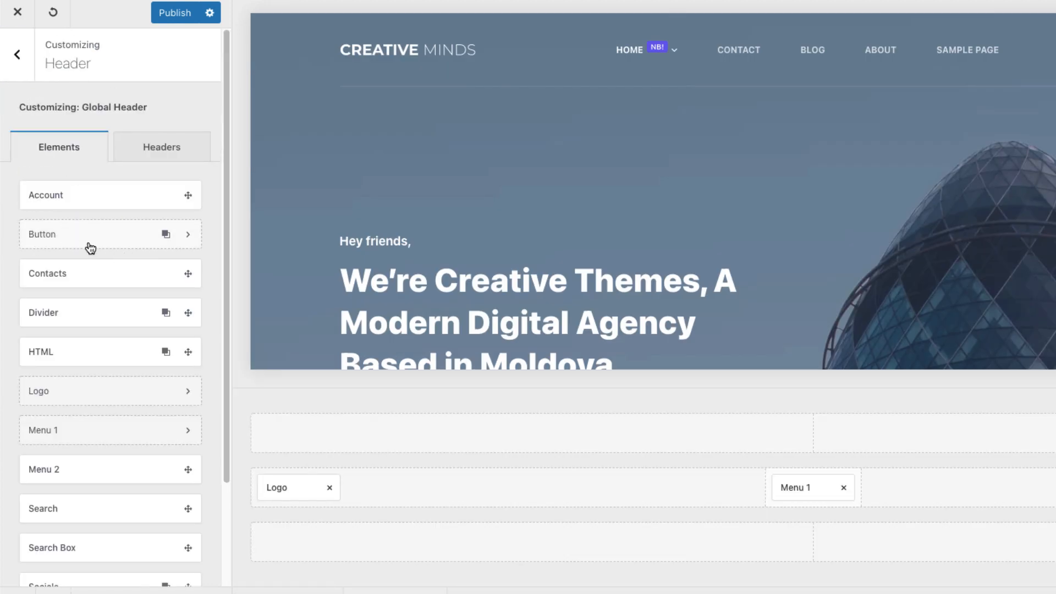
# Switch the Global Header's original Button element to the Ghost style and change its dark default color to white (Color 5)
pyautogui.click(166, 236)
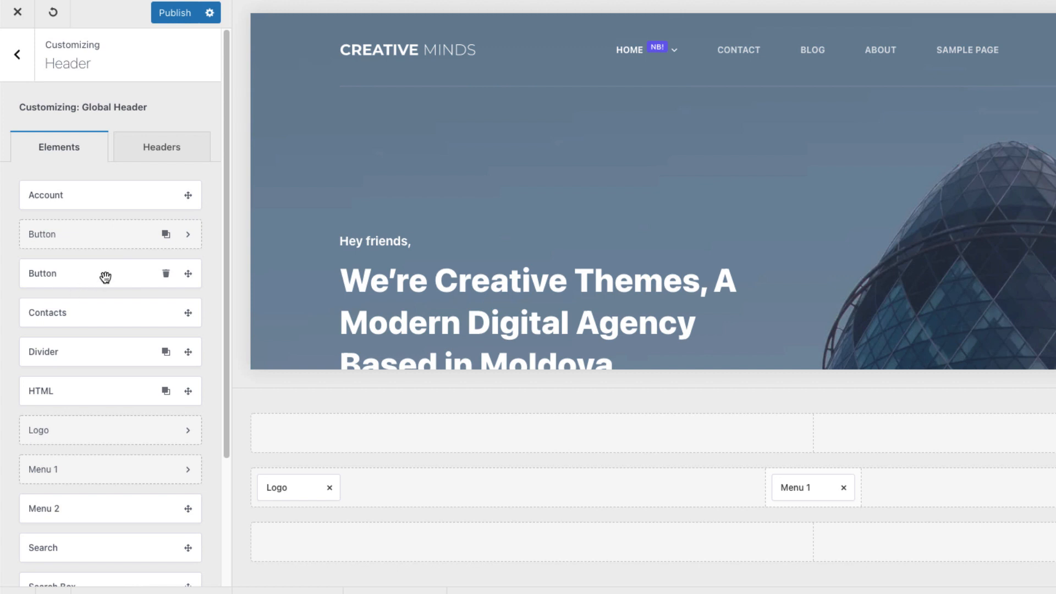
pyautogui.click(125, 234)
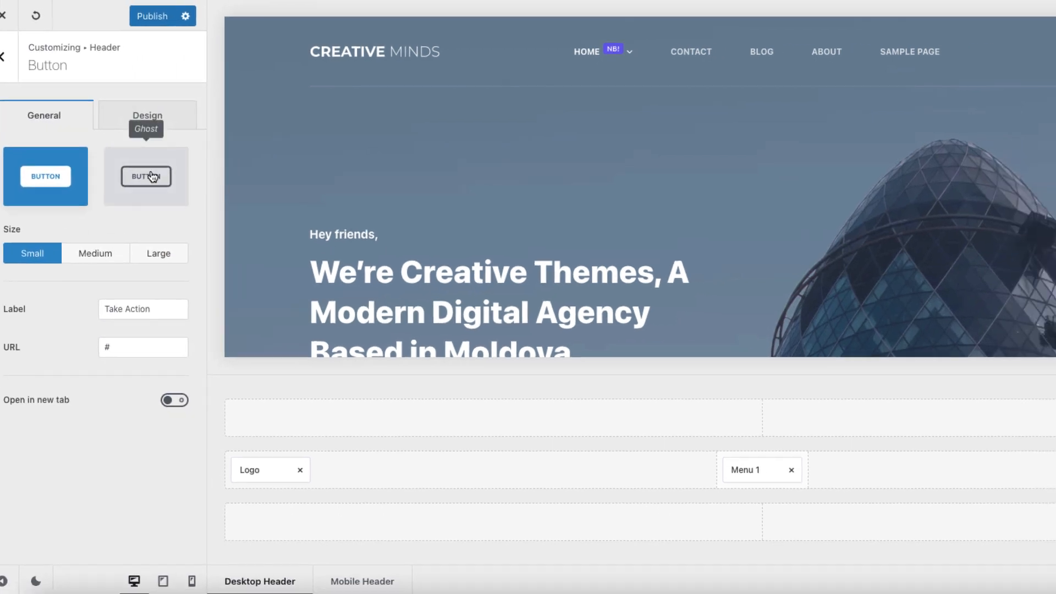
pyautogui.click(175, 180)
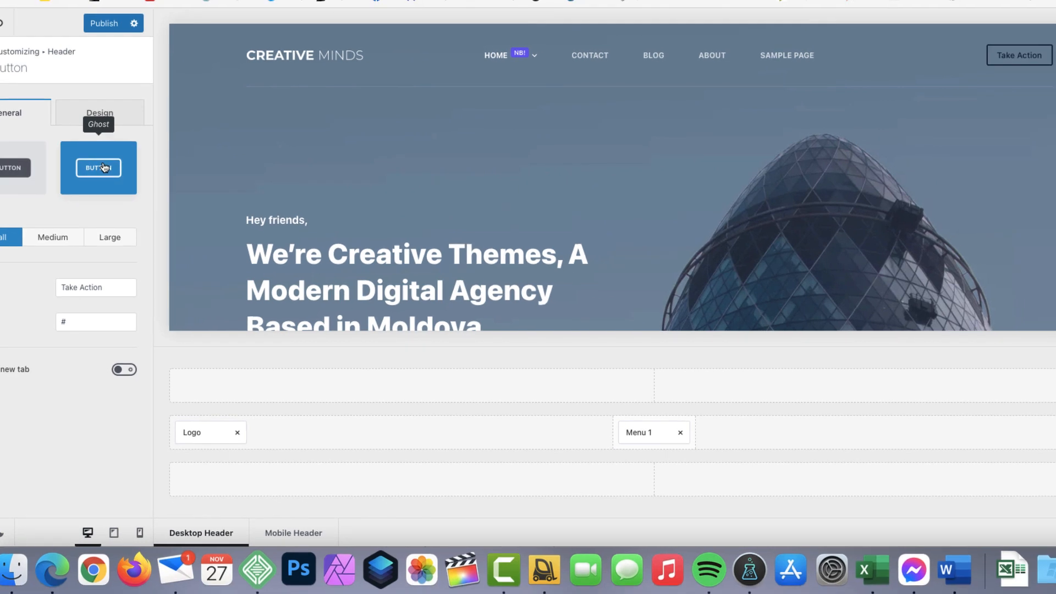
pyautogui.click(99, 114)
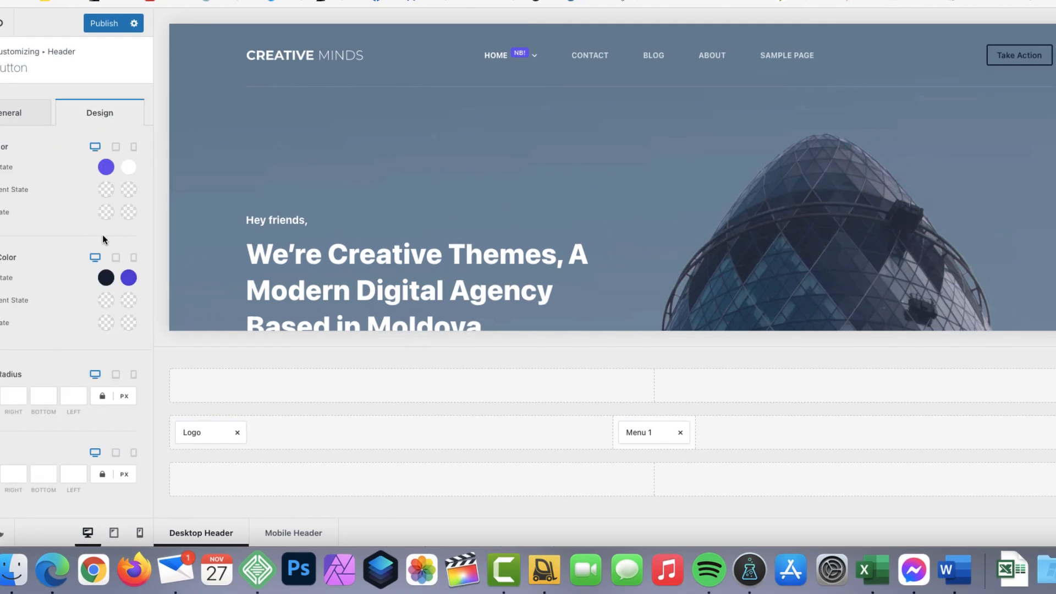
pyautogui.click(106, 278)
pyautogui.click(79, 313)
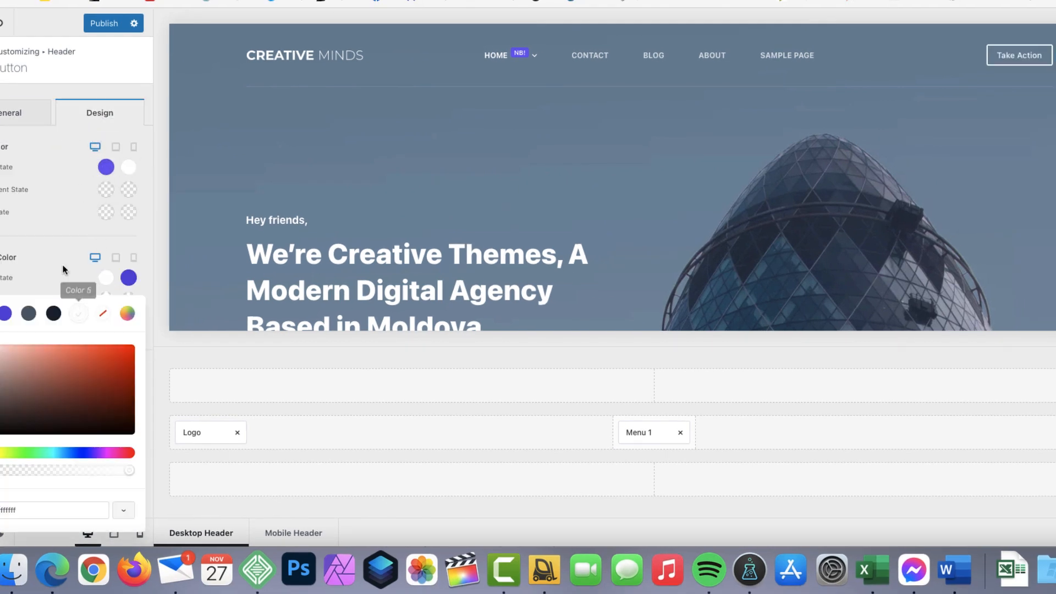
pyautogui.click(50, 258)
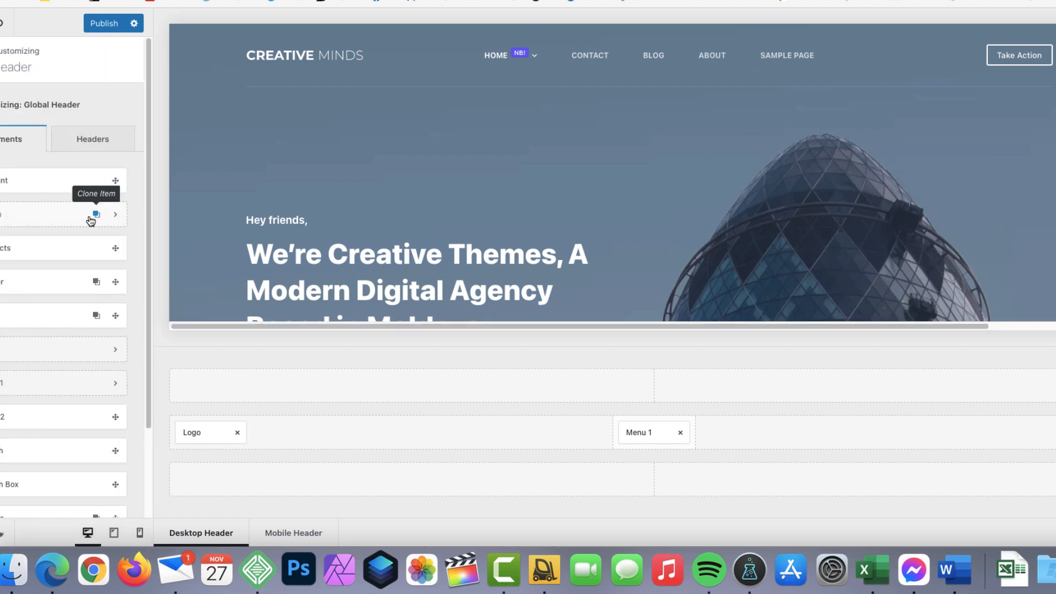
# Clone the Button element three times, placing the first copy in the main row just before Menu 1
pyautogui.click(95, 217)
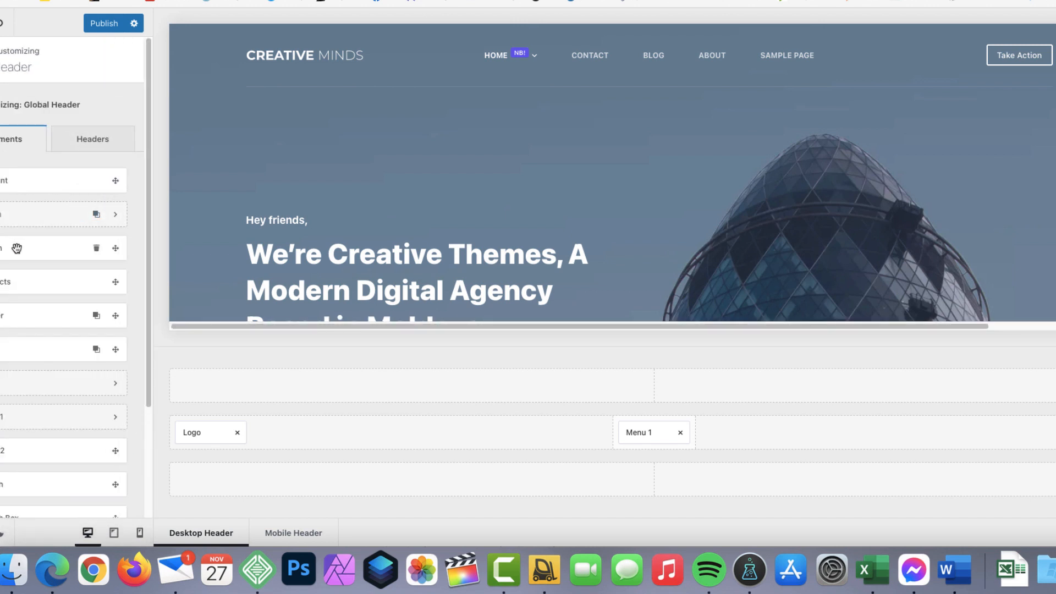
pyautogui.moveTo(35, 245)
pyautogui.mouseDown()
pyautogui.moveTo(302, 345)
pyautogui.moveTo(504, 452)
pyautogui.moveTo(523, 443)
pyautogui.mouseUp()
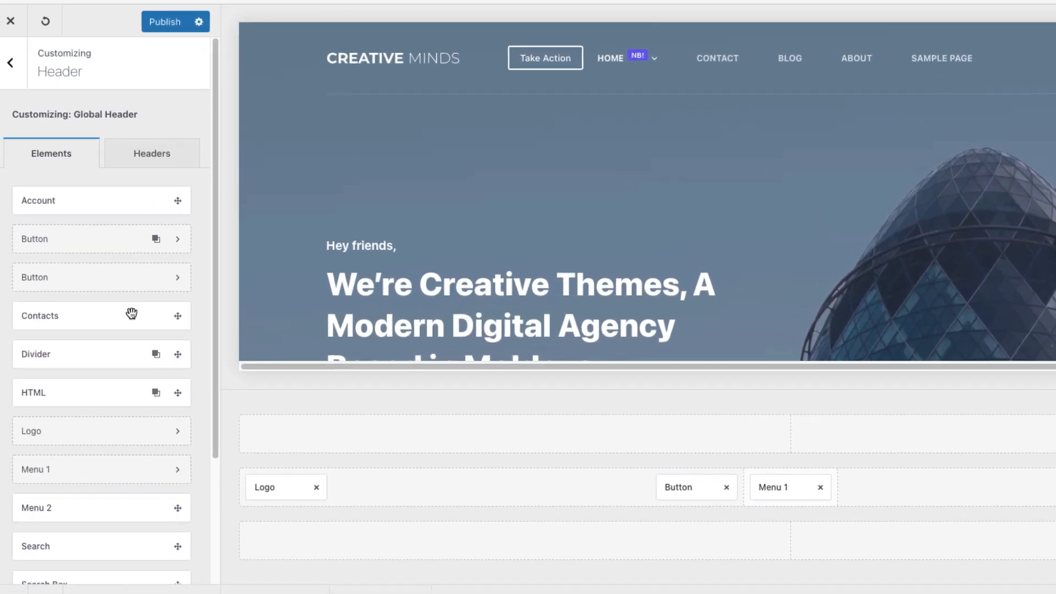
pyautogui.click(157, 239)
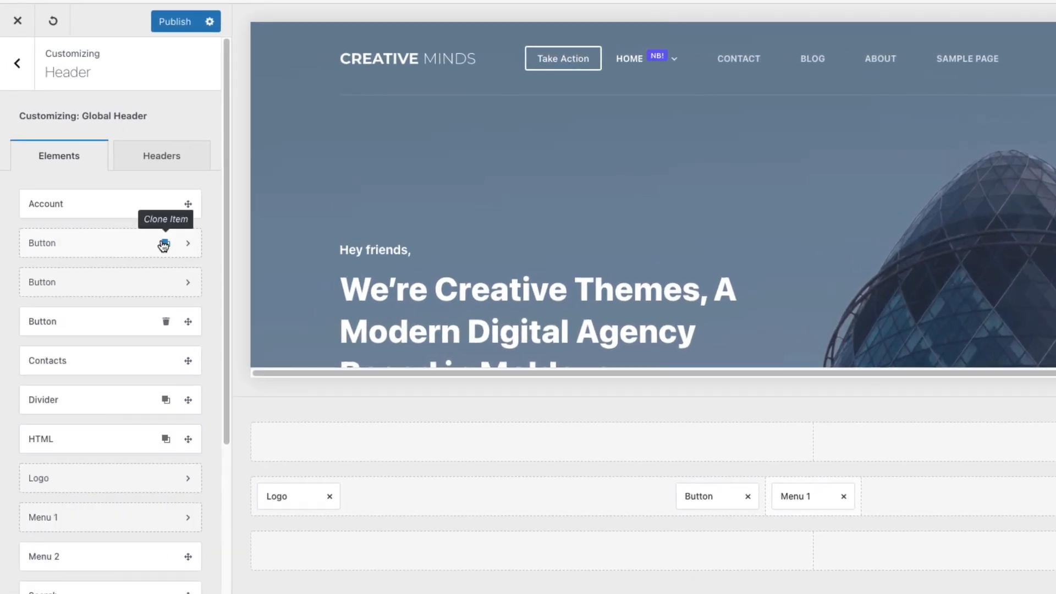
pyautogui.click(164, 245)
pyautogui.click(164, 245)
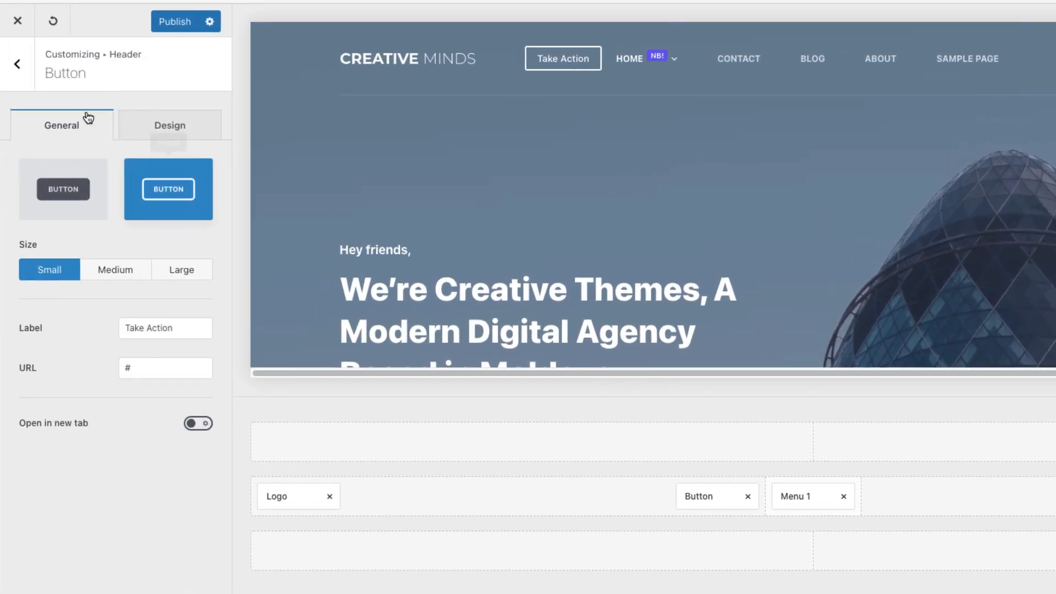
pyautogui.click(18, 64)
# Clone the Divider element three times and remove two of the copies from the header's elements
pyautogui.scroll(-1, 149, 357)
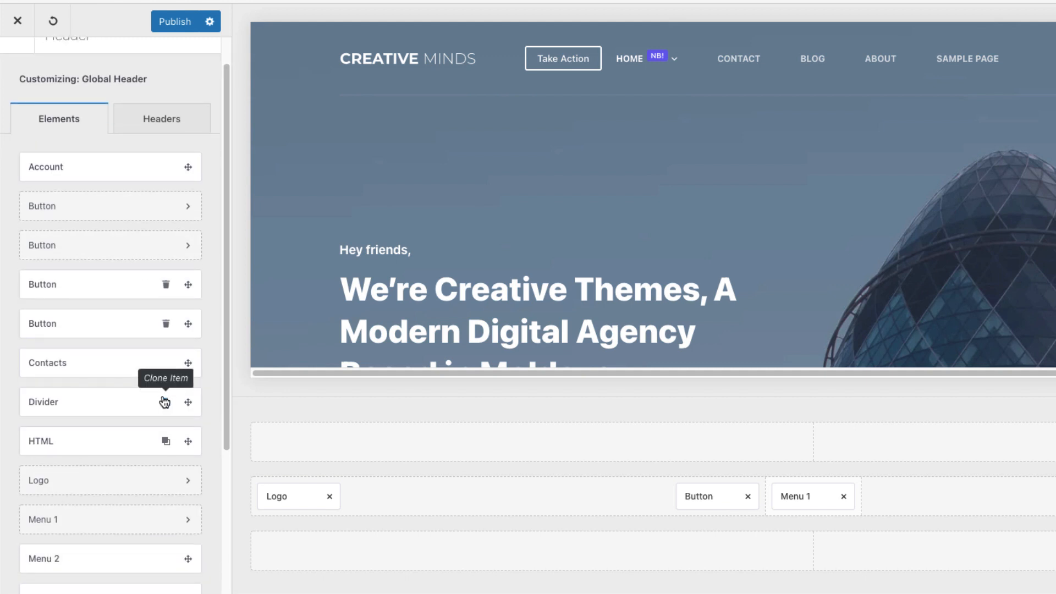
pyautogui.click(164, 405)
pyautogui.click(164, 405)
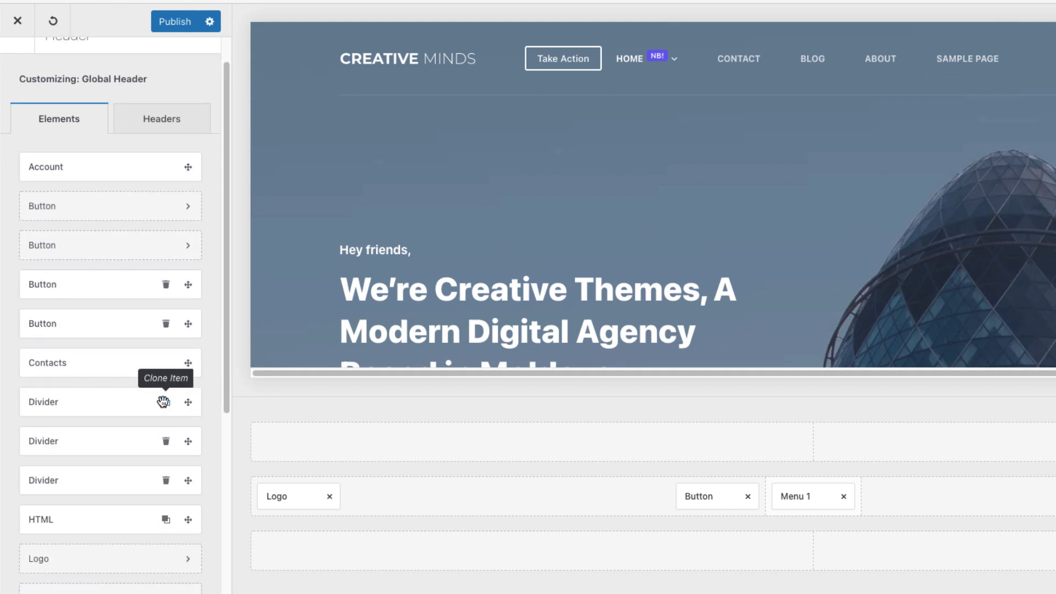
pyautogui.click(164, 406)
pyautogui.scroll(-5, 163, 405)
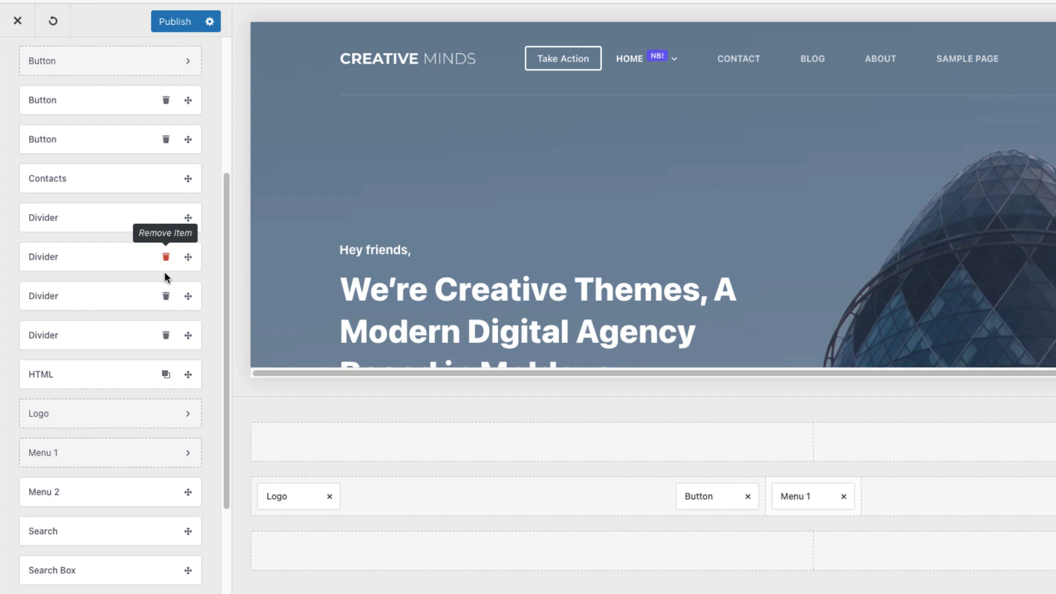
pyautogui.click(166, 296)
pyautogui.click(166, 295)
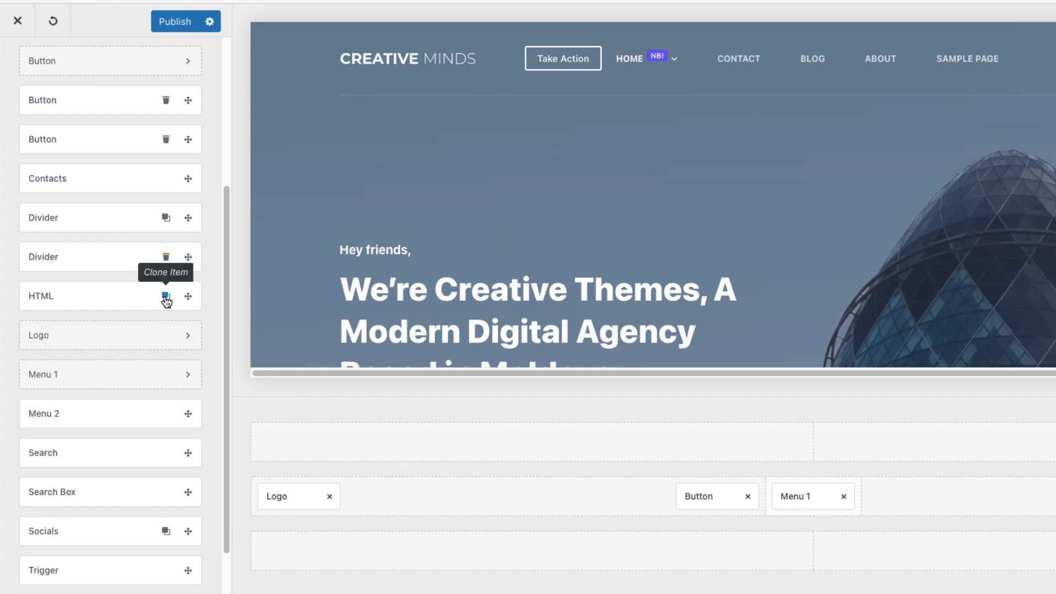
pyautogui.scroll(-1, 168, 336)
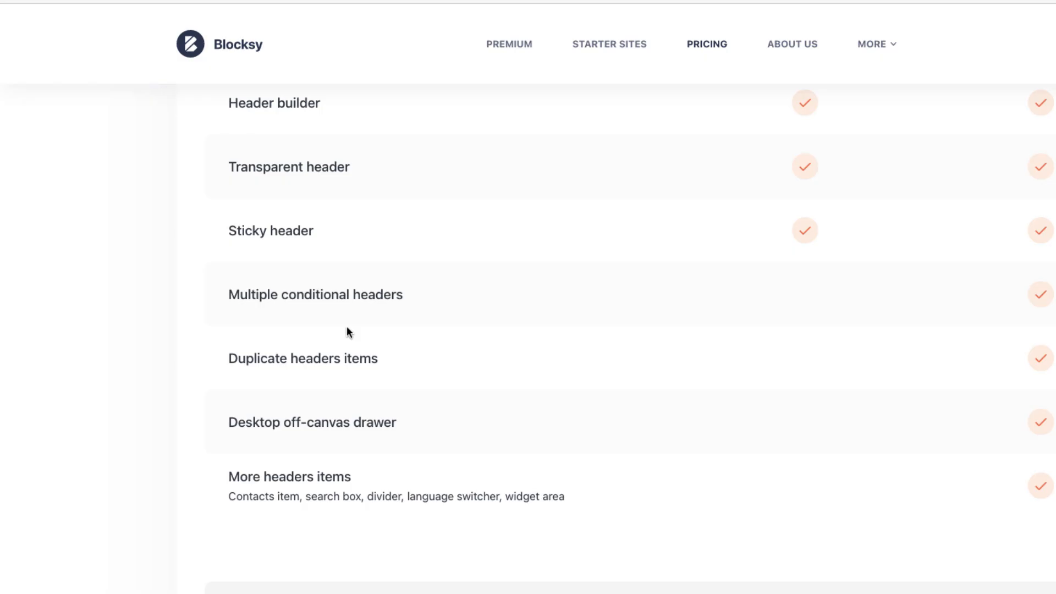
# Highlight Desktop off-canvas drawer in the header features on the Blocksy pricing page
pyautogui.scroll(-1, 346, 328)
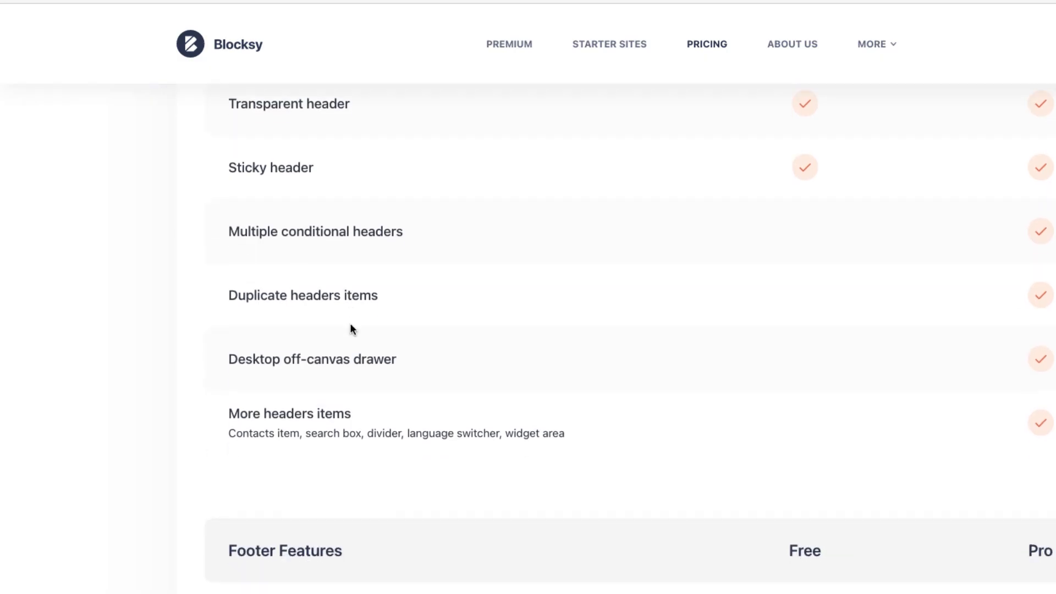
pyautogui.moveTo(410, 363); pyautogui.dragTo(224, 362)
pyautogui.click(224, 361)
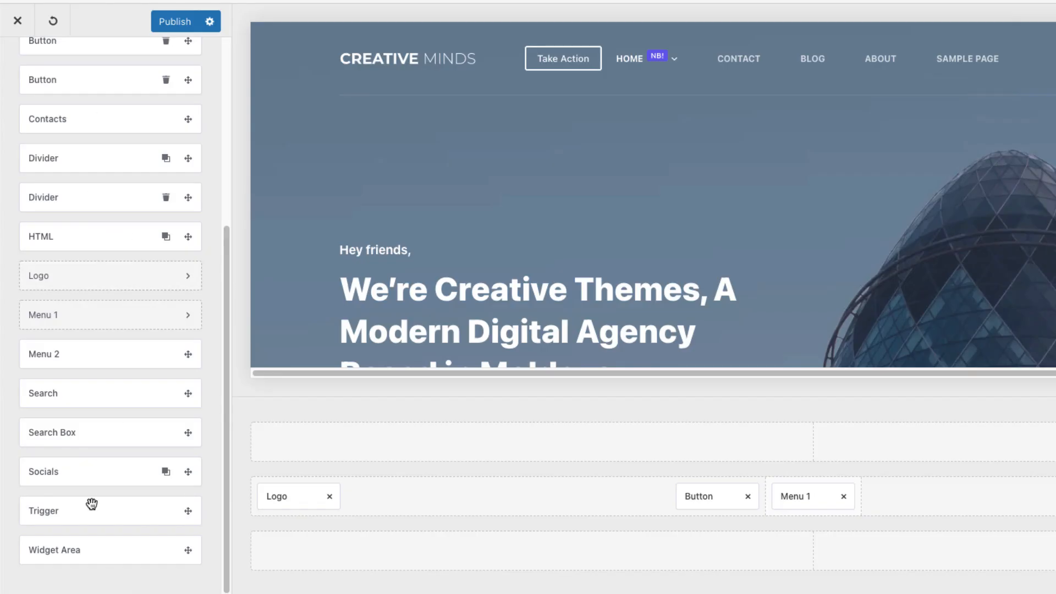
# Add the Trigger element just before the main row's last Button, using the third icon type with the trigger label enabled
pyautogui.moveTo(61, 512); pyautogui.dragTo(892, 486)
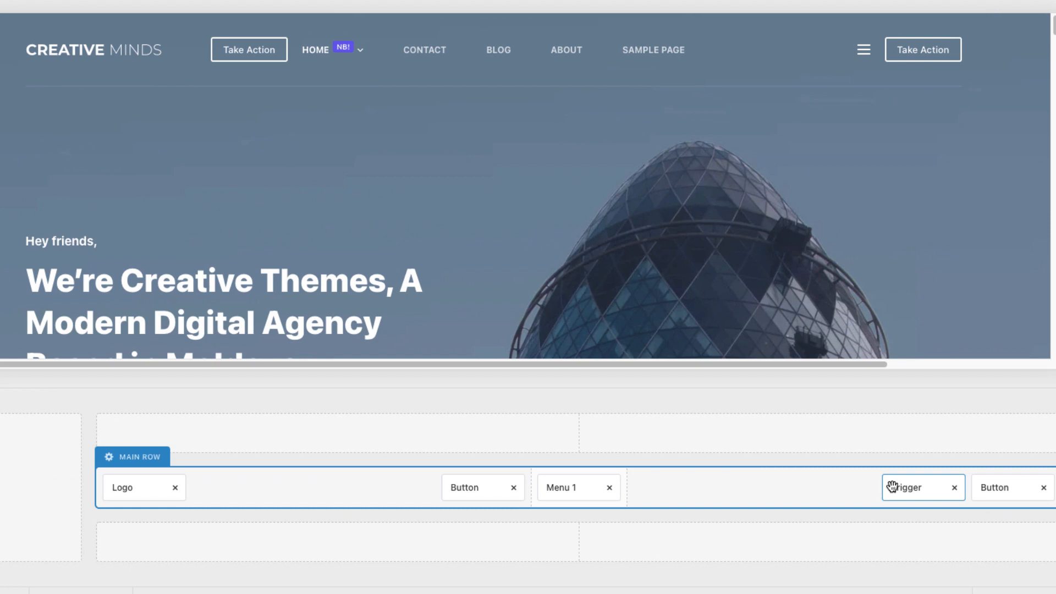
pyautogui.click(930, 488)
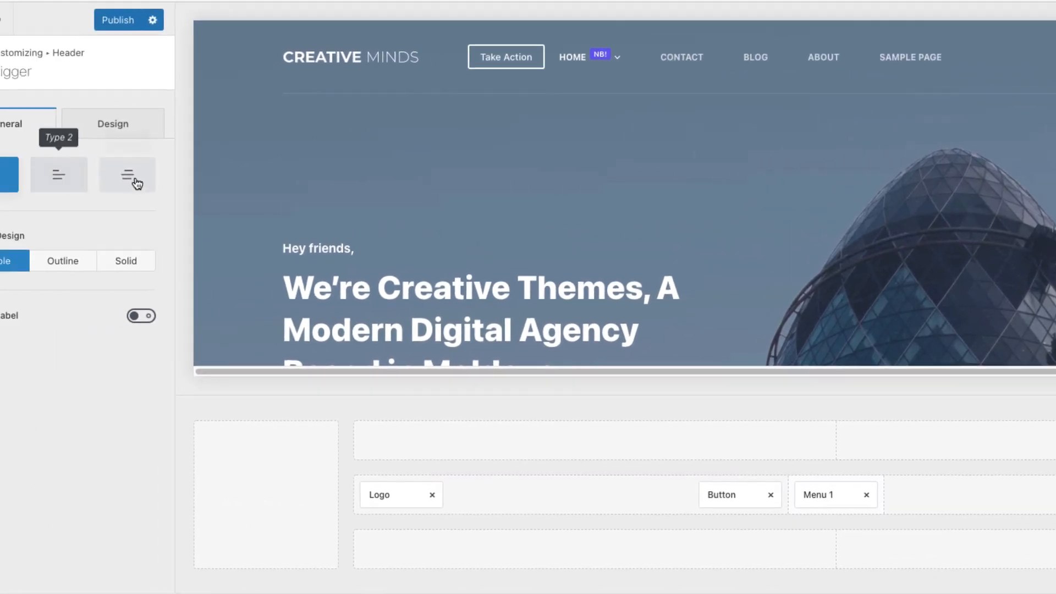
pyautogui.click(137, 183)
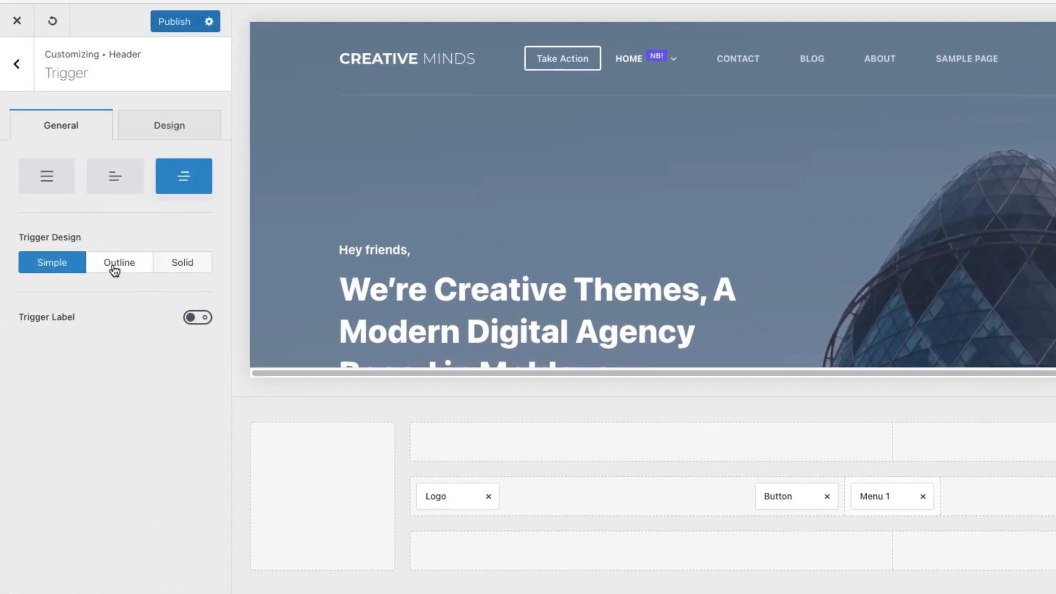
pyautogui.click(200, 319)
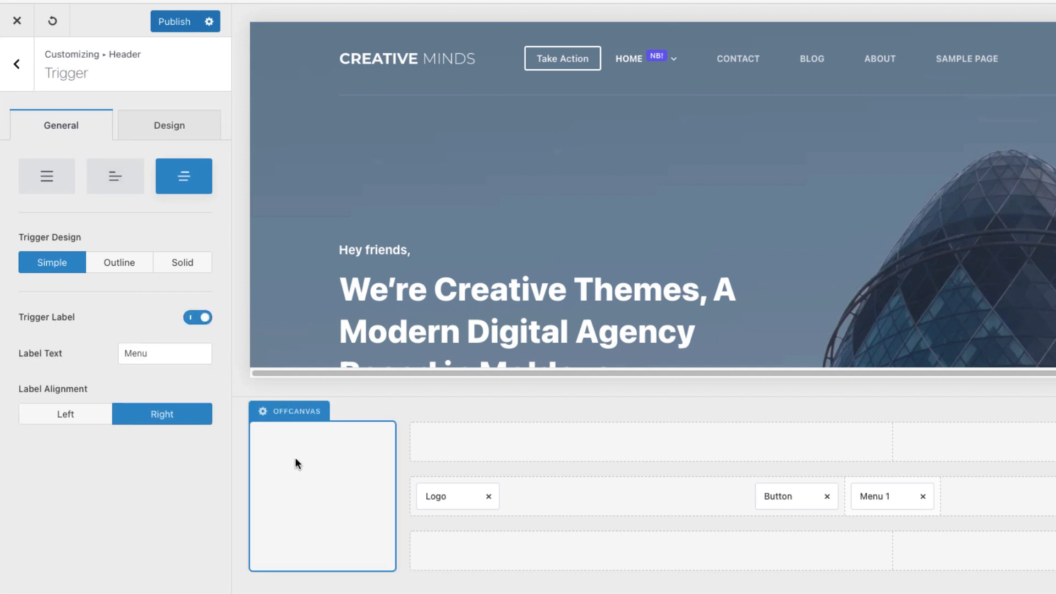
# Place the Widget Area element in the header's Offcanvas area and open its settings
pyautogui.click(16, 82)
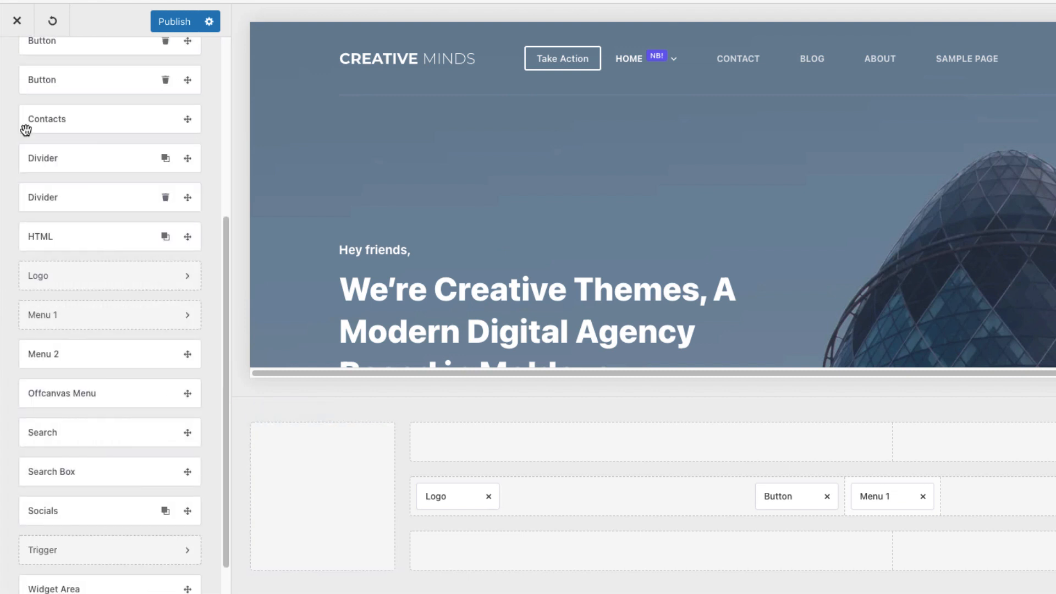
pyautogui.scroll(-1, 110, 330)
pyautogui.moveTo(54, 550); pyautogui.dragTo(322, 471)
pyautogui.click(313, 441)
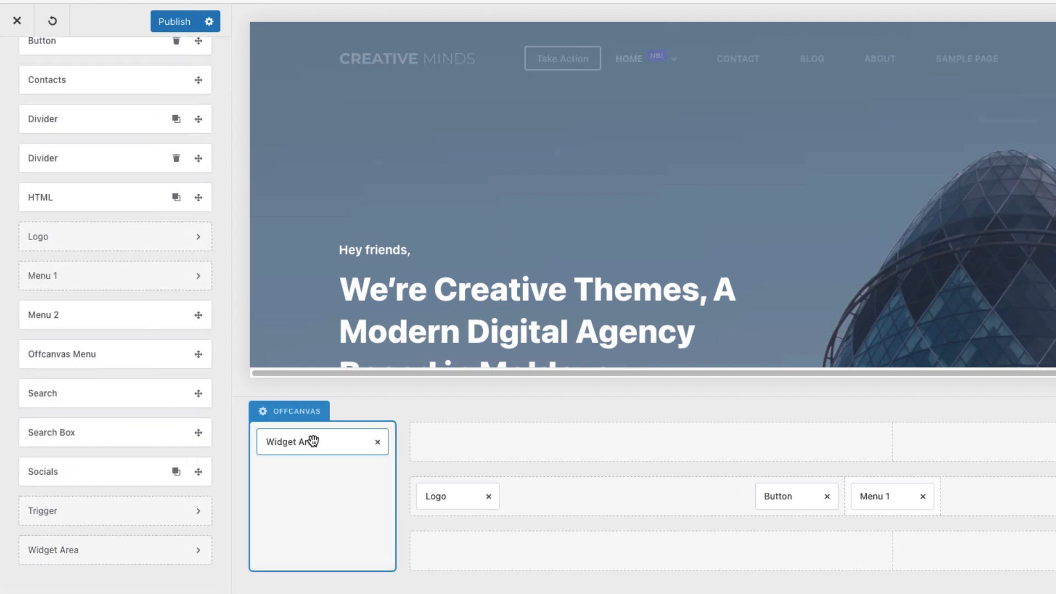
# Add a Contact Info widget to the Widget Area, publish, and view the off-canvas drawer on the site
pyautogui.click(157, 130)
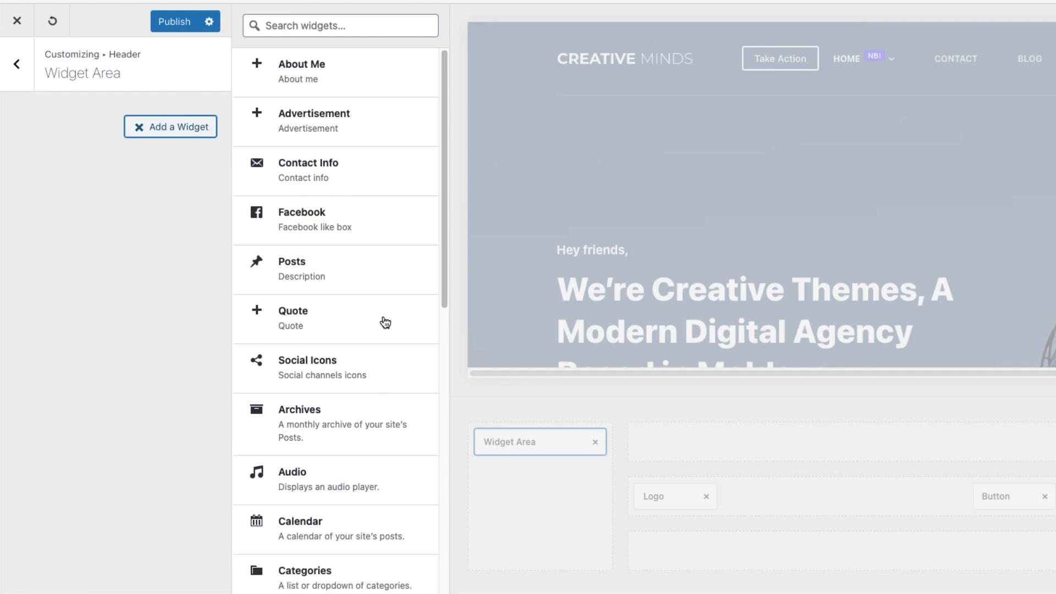
pyautogui.click(306, 164)
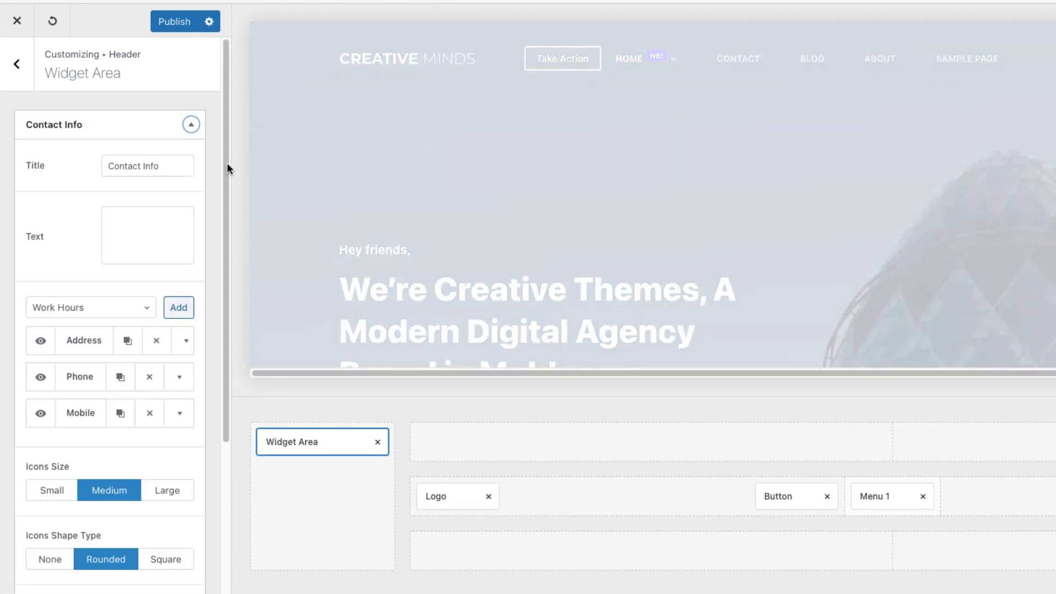
pyautogui.click(176, 24)
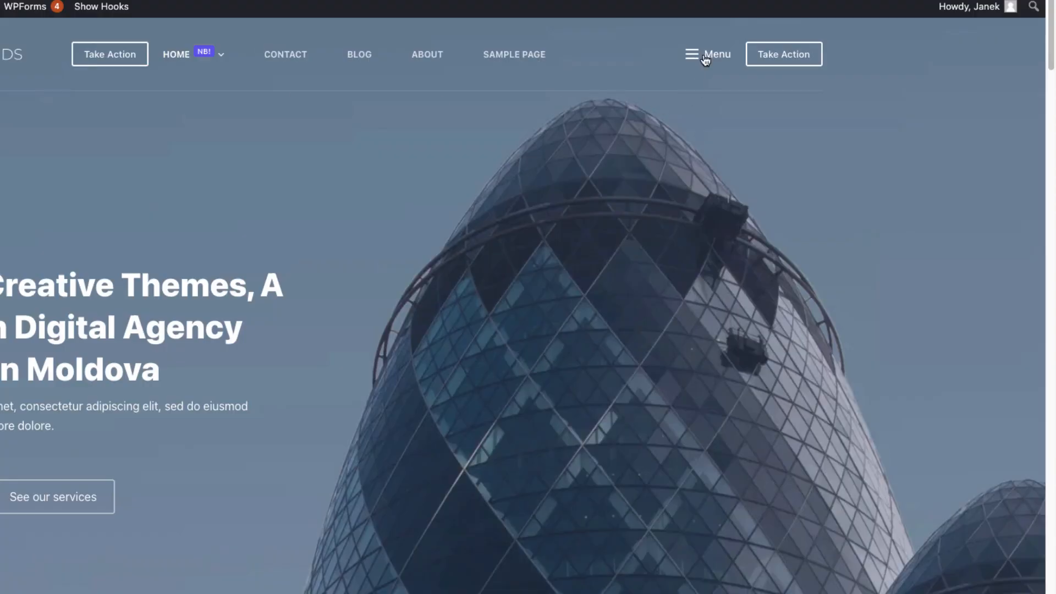
pyautogui.click(706, 58)
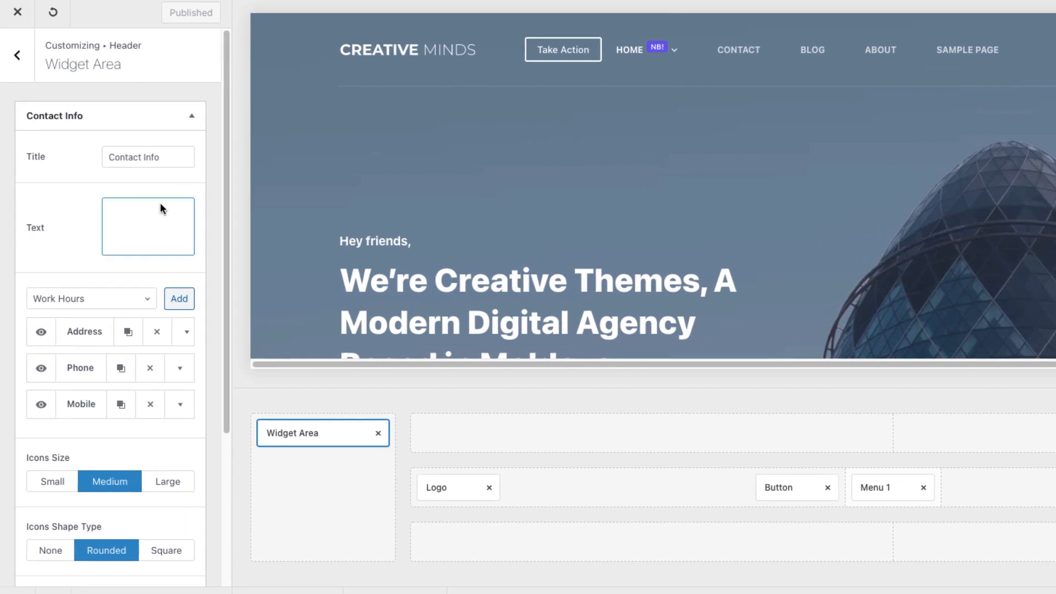
# Change the Offcanvas panel's background color to white (Color 5)
pyautogui.click(290, 416)
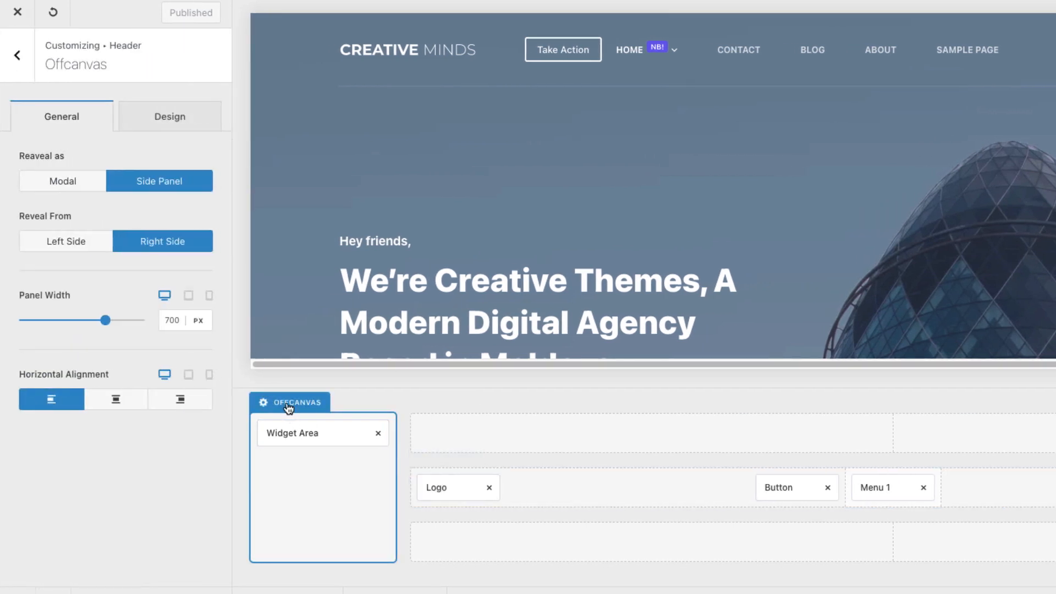
pyautogui.click(172, 116)
pyautogui.click(199, 162)
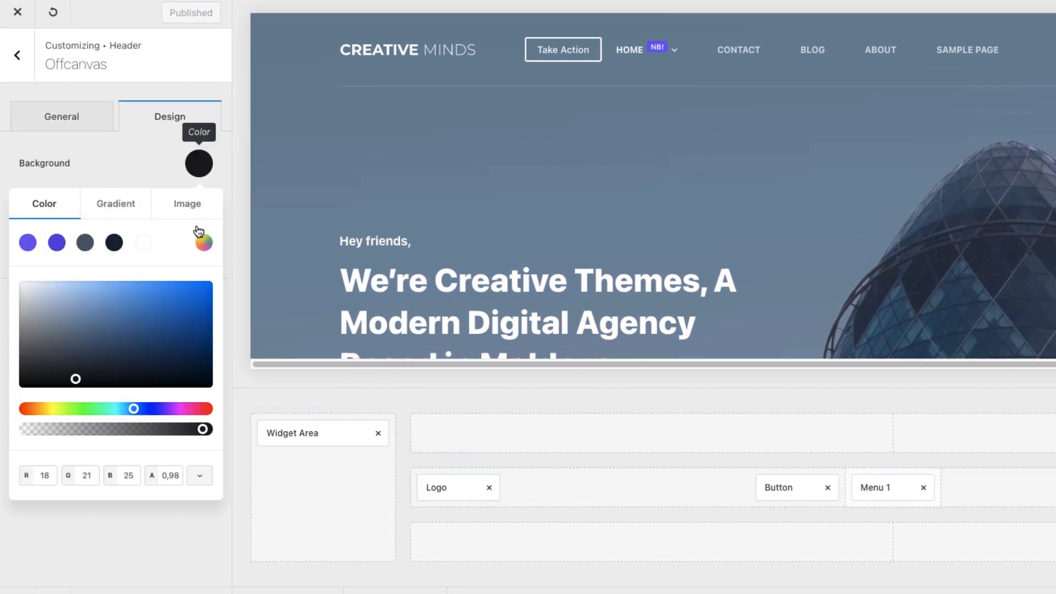
pyautogui.click(143, 243)
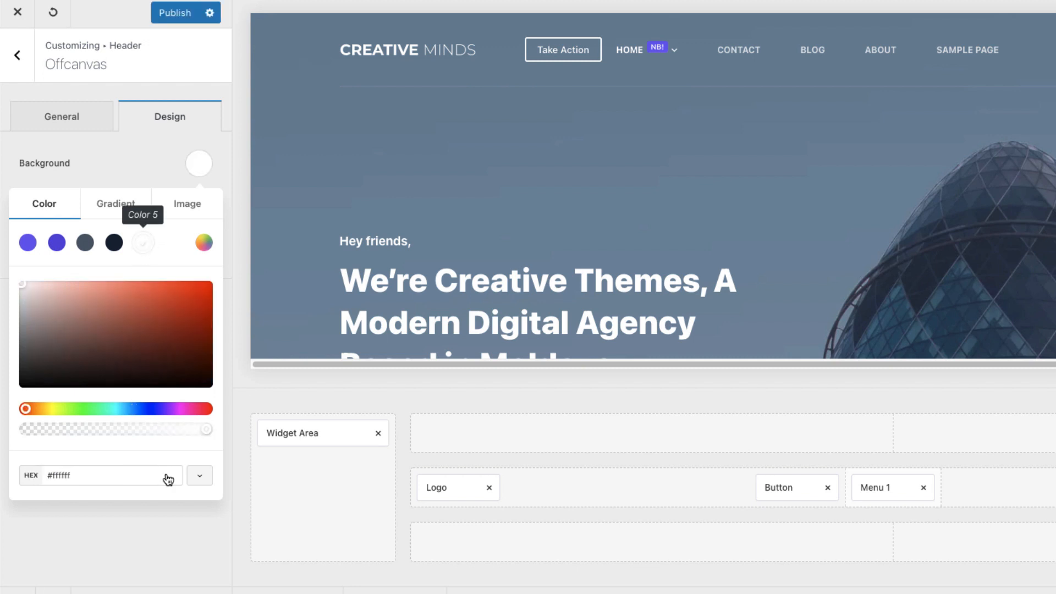
pyautogui.click(172, 544)
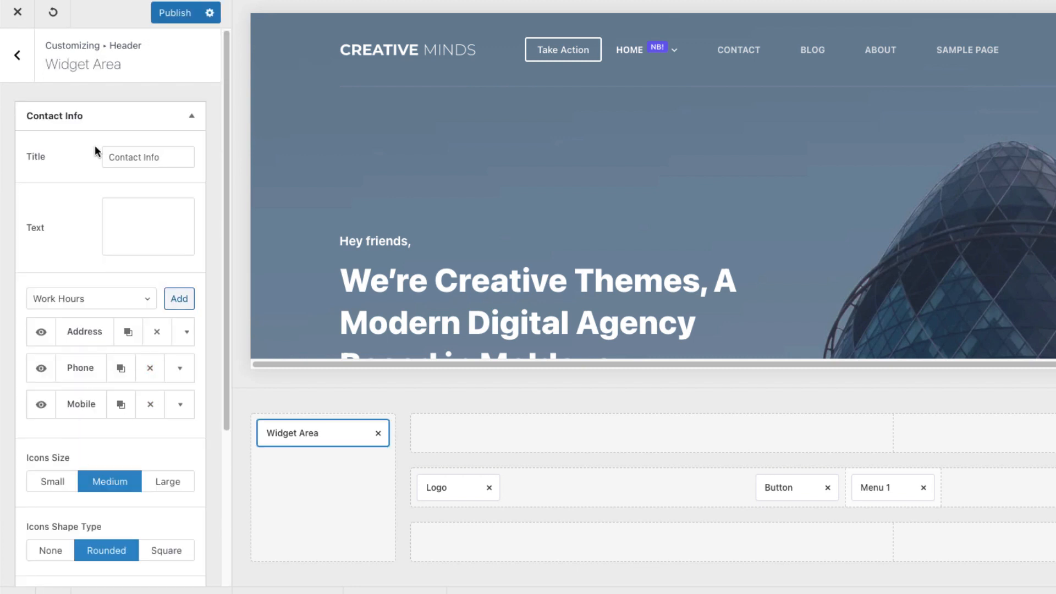
# Set the Offcanvas panel width to 427 px, publish, and check the drawer on the site
pyautogui.click(18, 55)
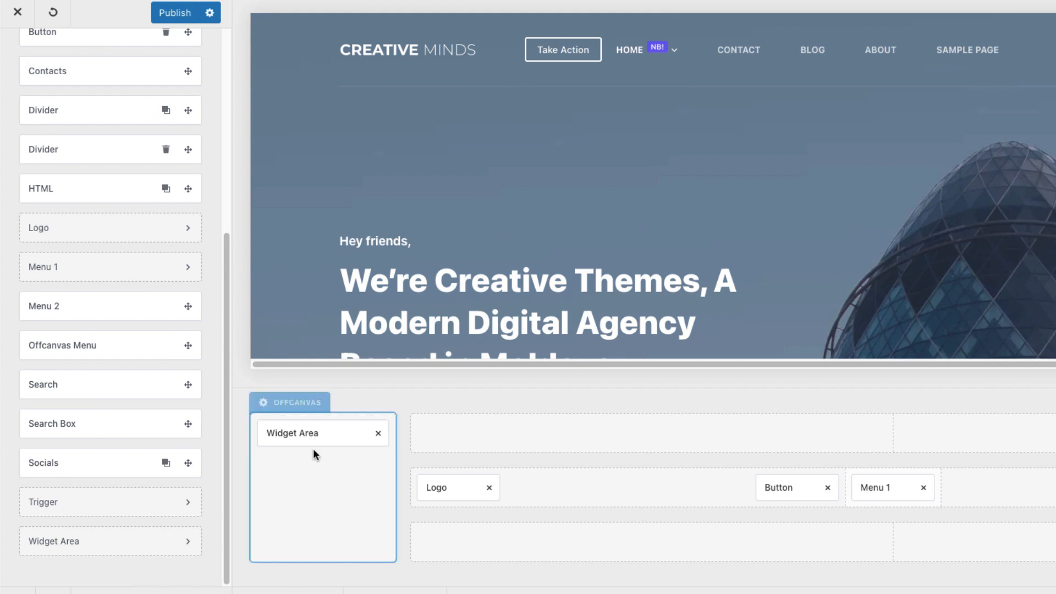
pyautogui.click(283, 405)
pyautogui.click(52, 322)
pyautogui.moveTo(52, 323); pyautogui.dragTo(71, 323)
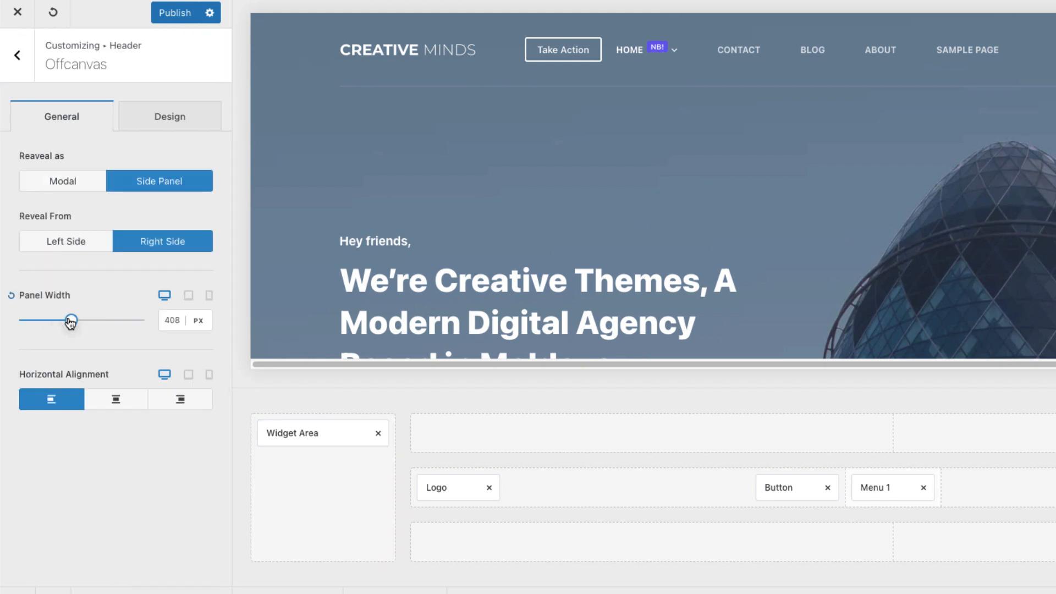
pyautogui.click(168, 14)
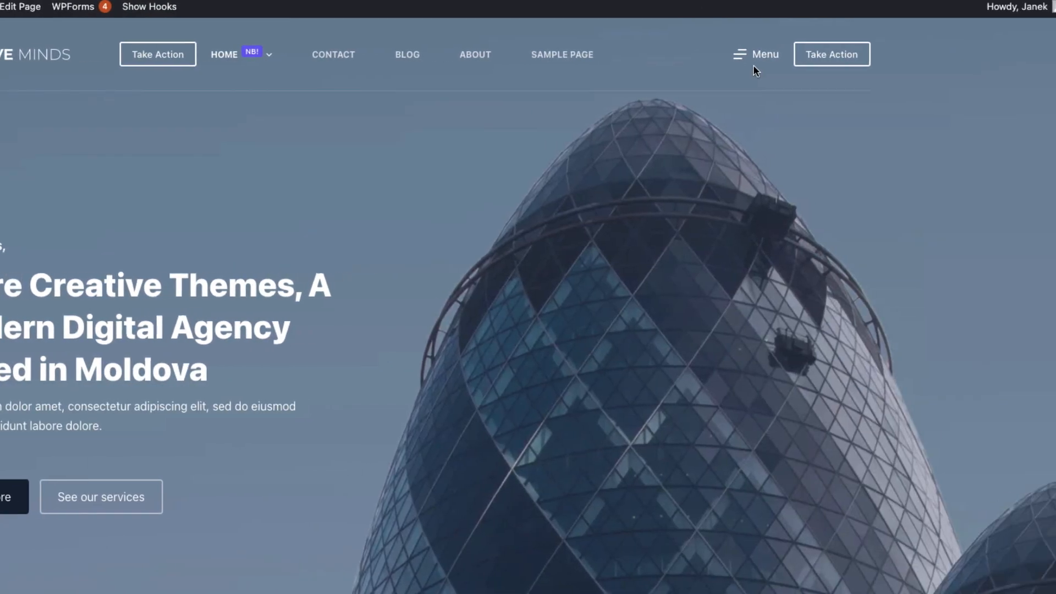
pyautogui.click(1042, 55)
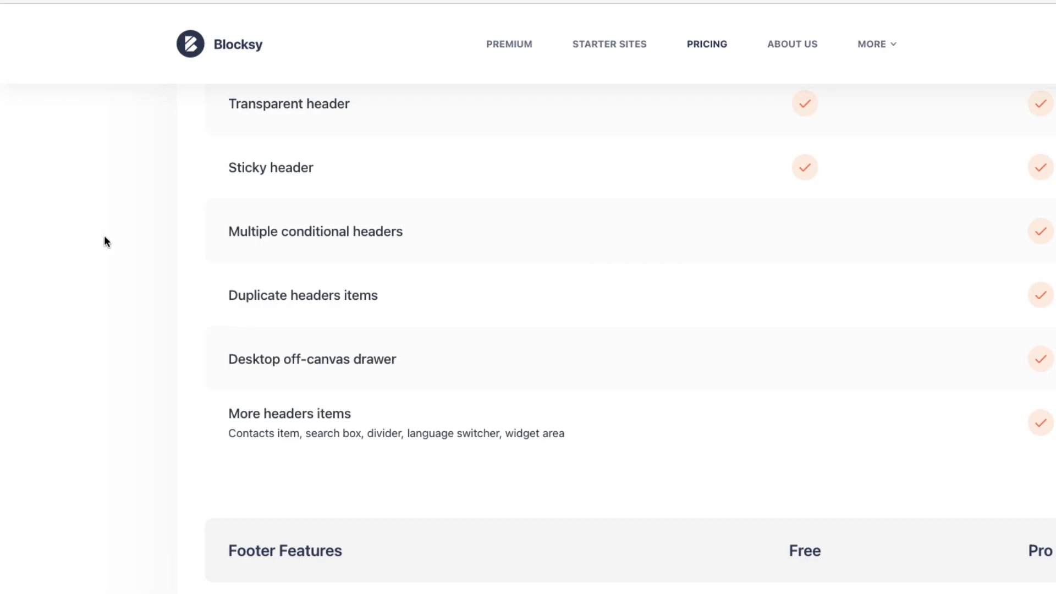
# Highlight More headers items and its list of elements on the Blocksy pricing page
pyautogui.scroll(-1, 116, 241)
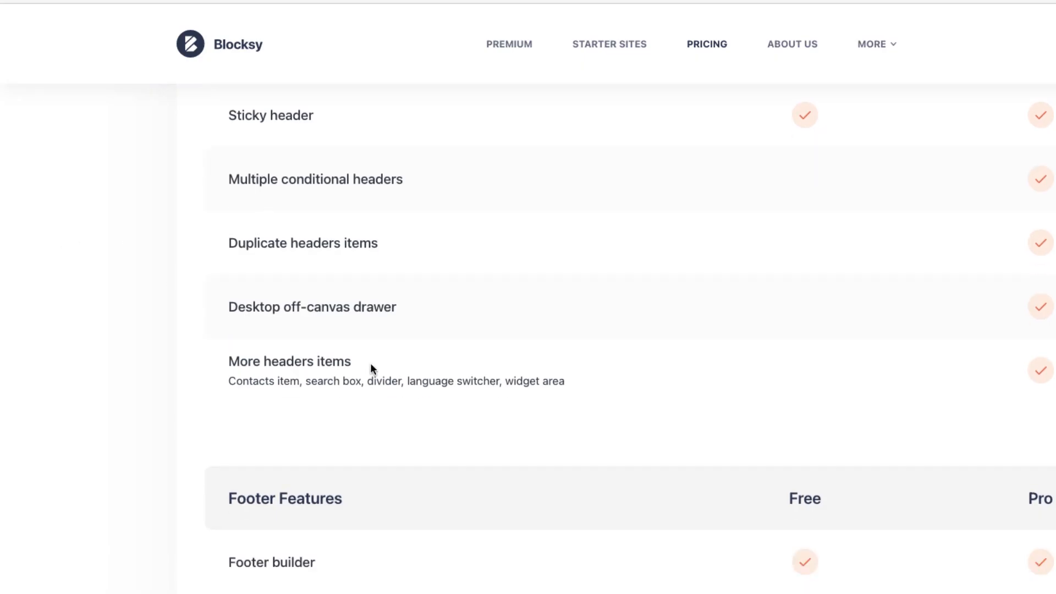
pyautogui.moveTo(371, 365); pyautogui.dragTo(231, 356)
pyautogui.moveTo(302, 380); pyautogui.dragTo(240, 387)
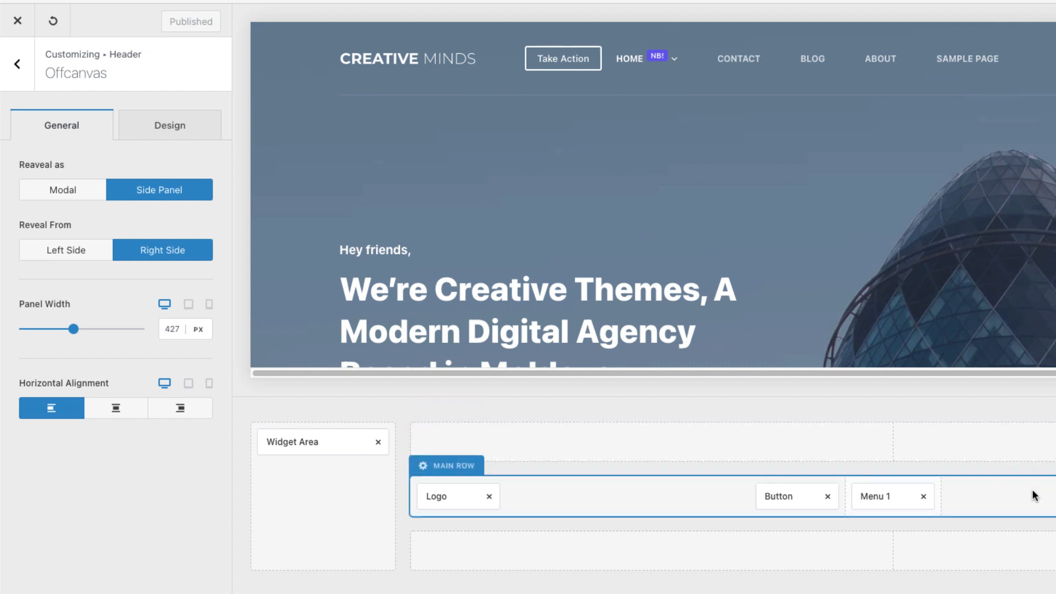
# Add the Contacts element to the main row's end section and remove the Button before Menu 1
pyautogui.click(18, 68)
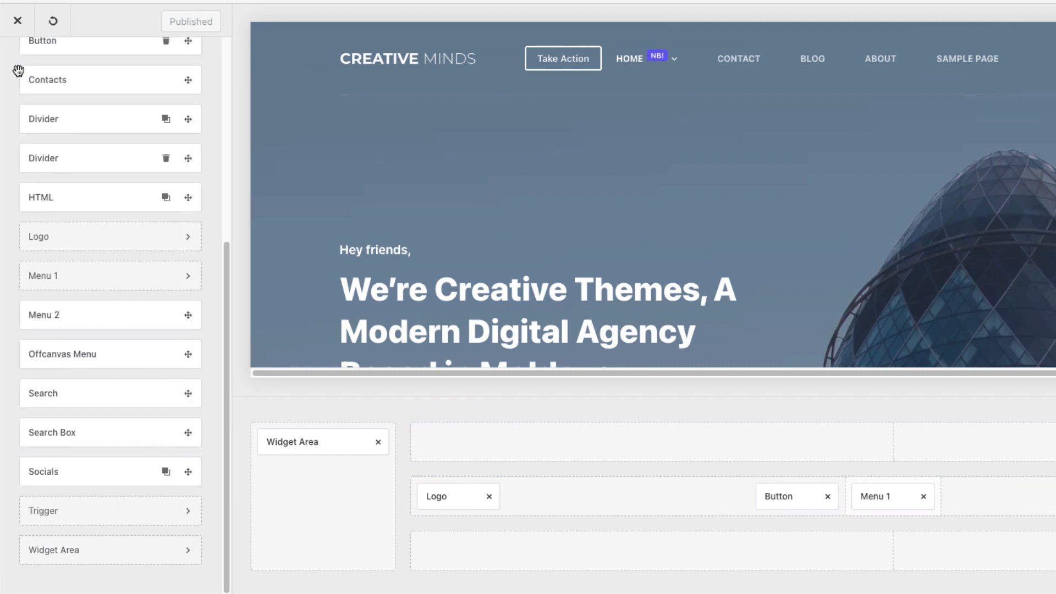
pyautogui.scroll(5, 115, 384)
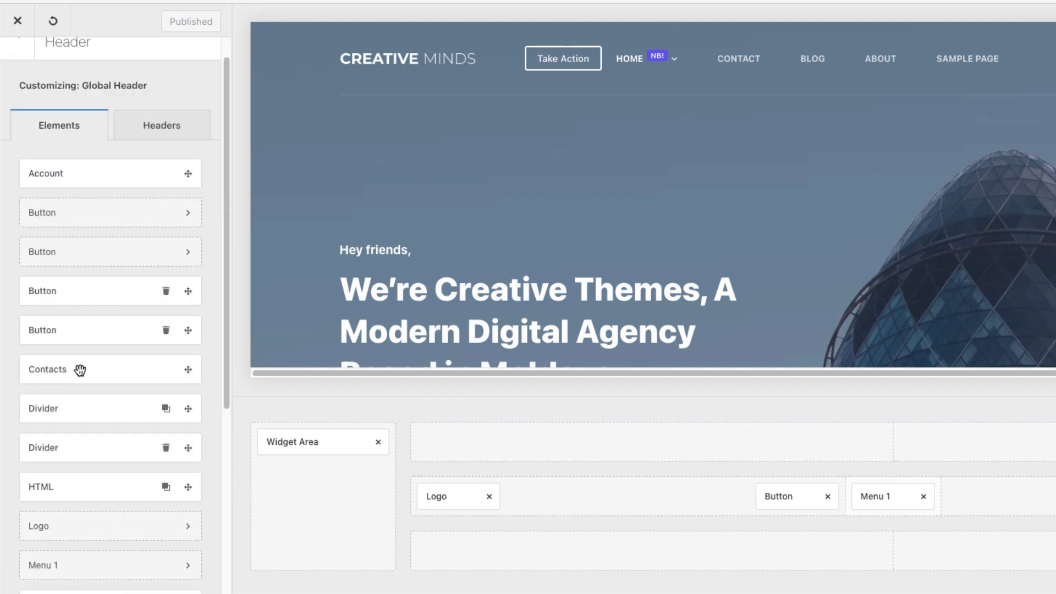
pyautogui.moveTo(115, 369); pyautogui.dragTo(1037, 495)
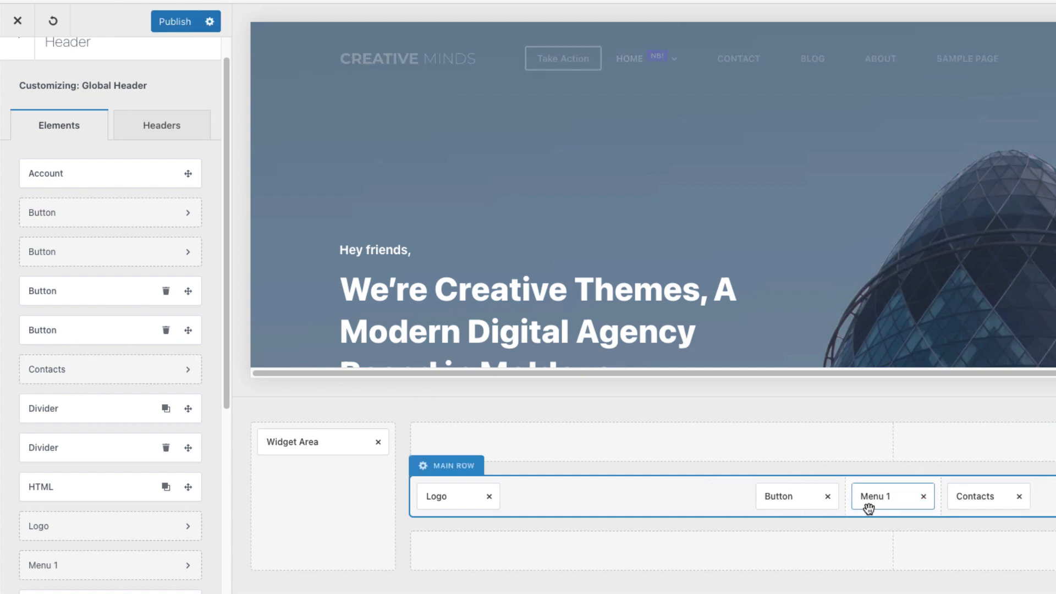
pyautogui.click(828, 497)
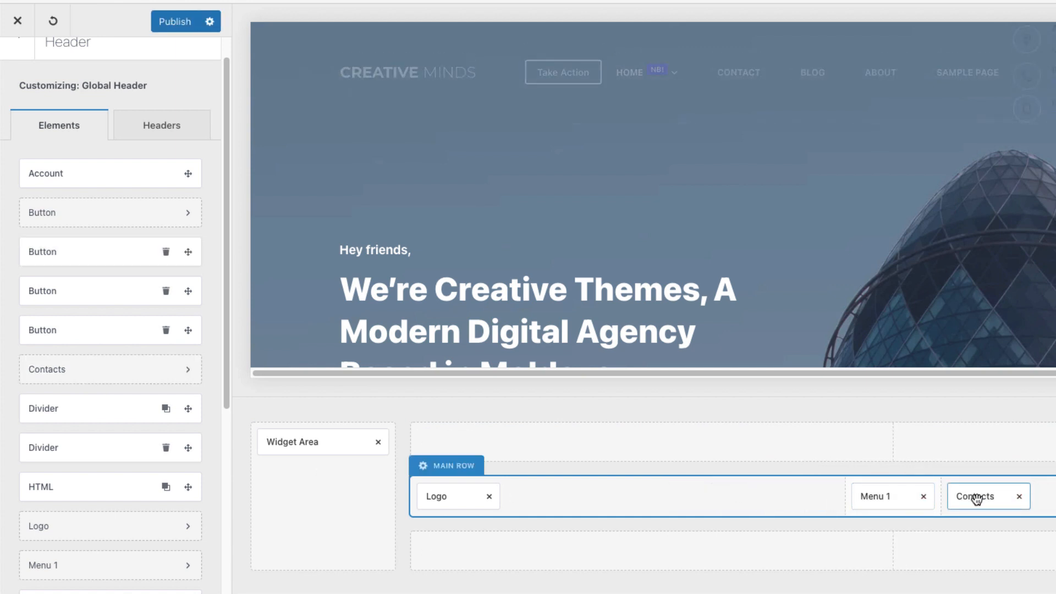
pyautogui.moveTo(977, 500); pyautogui.dragTo(1054, 497)
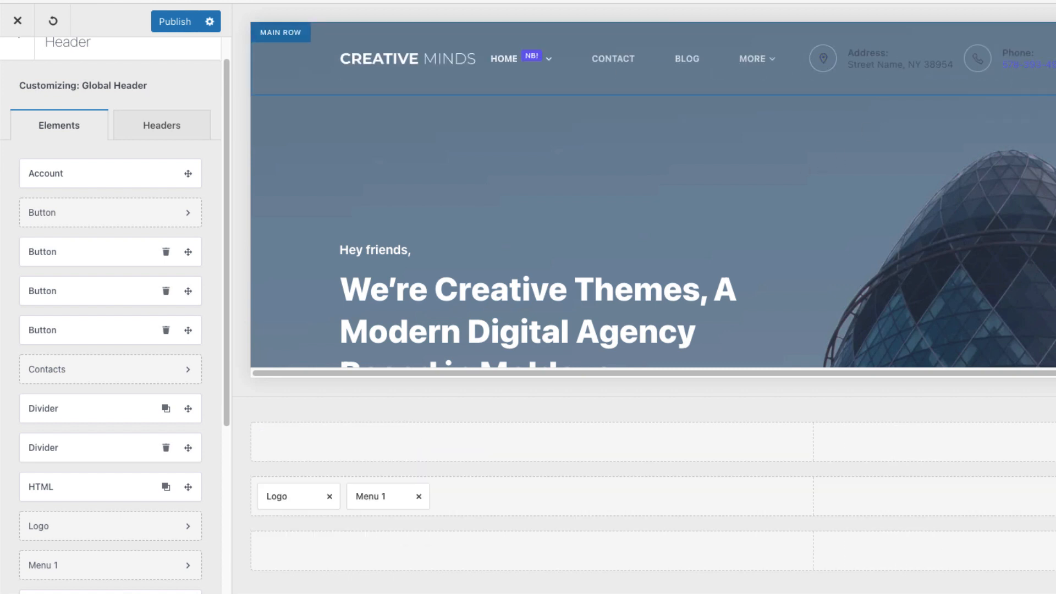
# Open the Contacts element's settings and view the Address item's title, content and link fields
pyautogui.click(1053, 497)
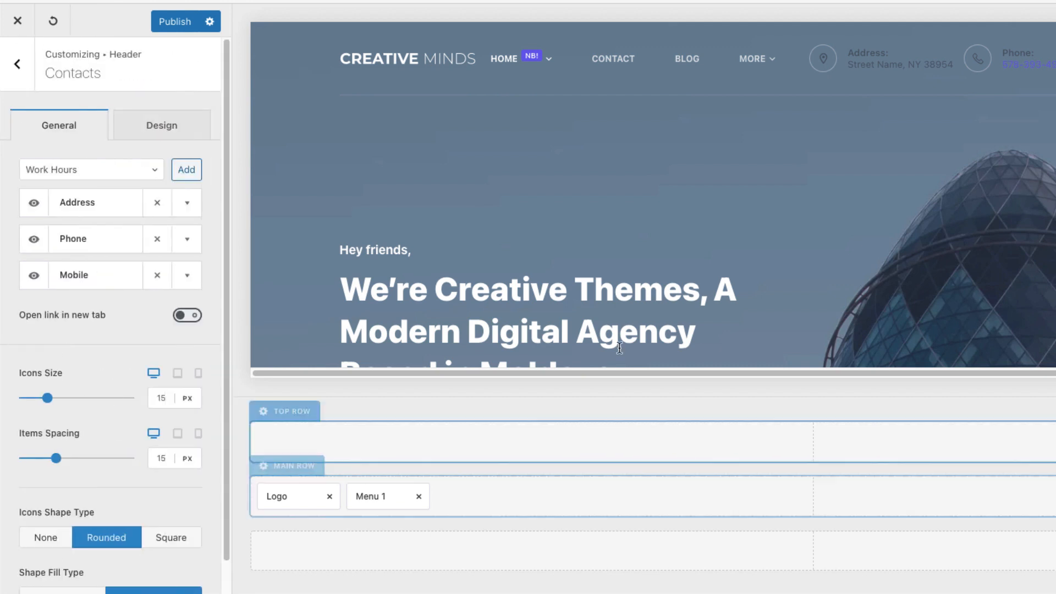
pyautogui.click(183, 205)
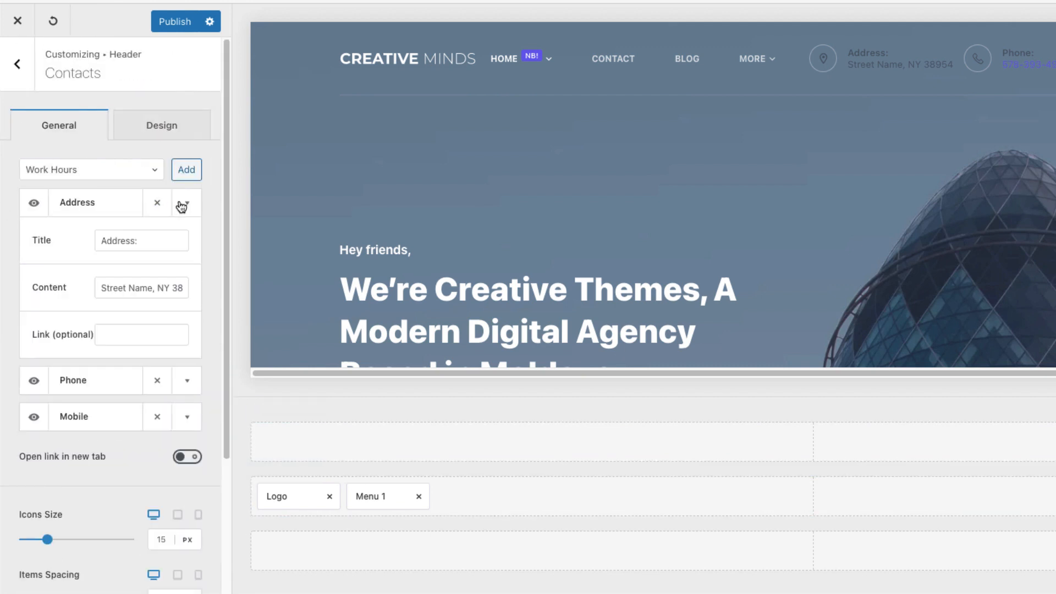
pyautogui.click(145, 241)
pyautogui.click(190, 209)
# Try the Square shape for the Contacts icons, and set them to Rounded with a Solid fill
pyautogui.scroll(-1, 79, 367)
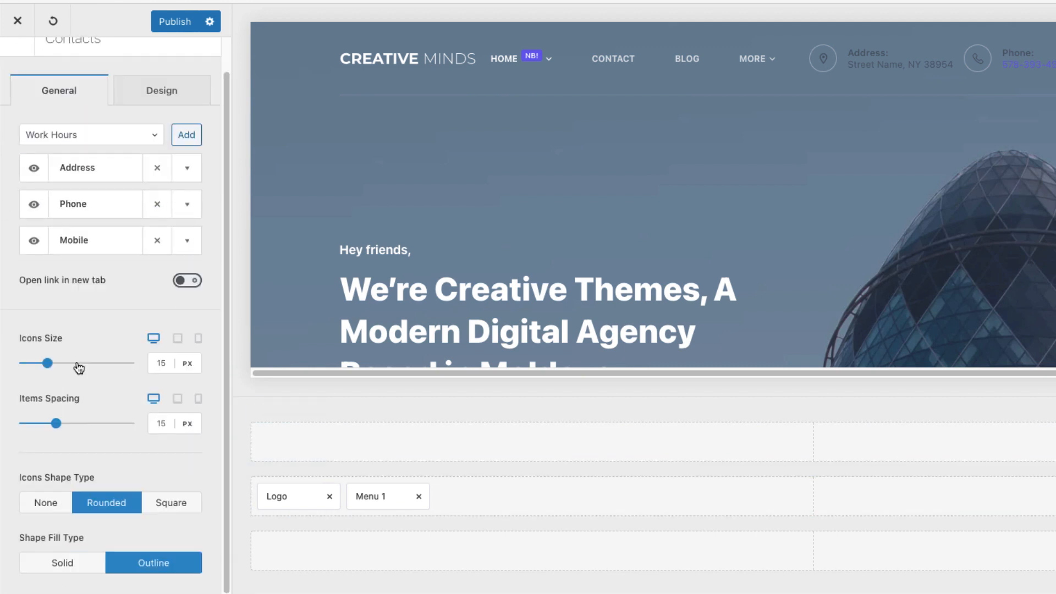
pyautogui.click(177, 505)
pyautogui.click(65, 568)
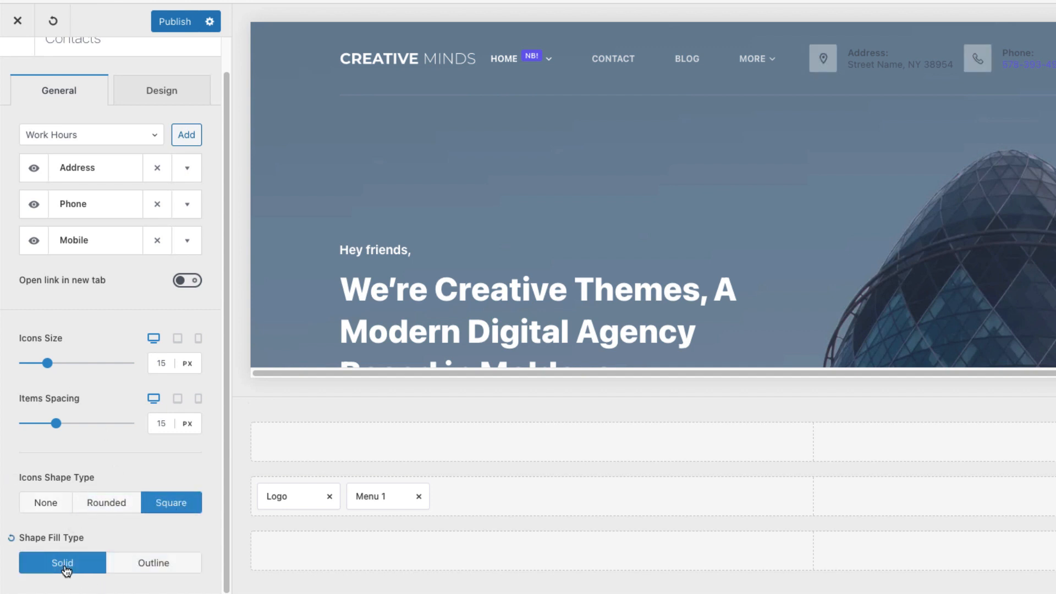
pyautogui.click(109, 511)
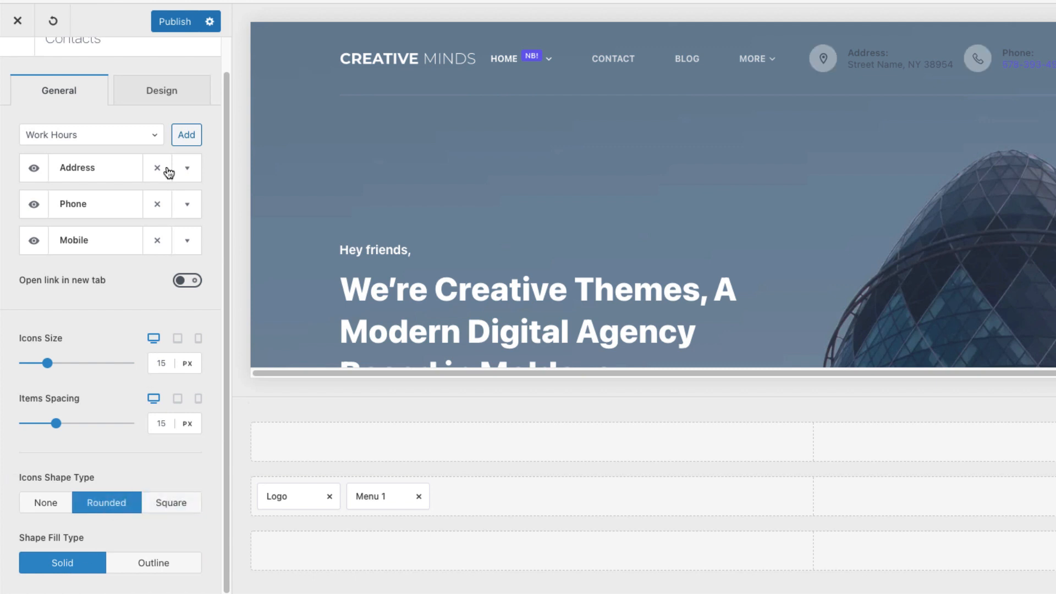
# Set the Contacts element's default-state font colors to white (Color 5) for the text, link initial and link hover
pyautogui.click(157, 97)
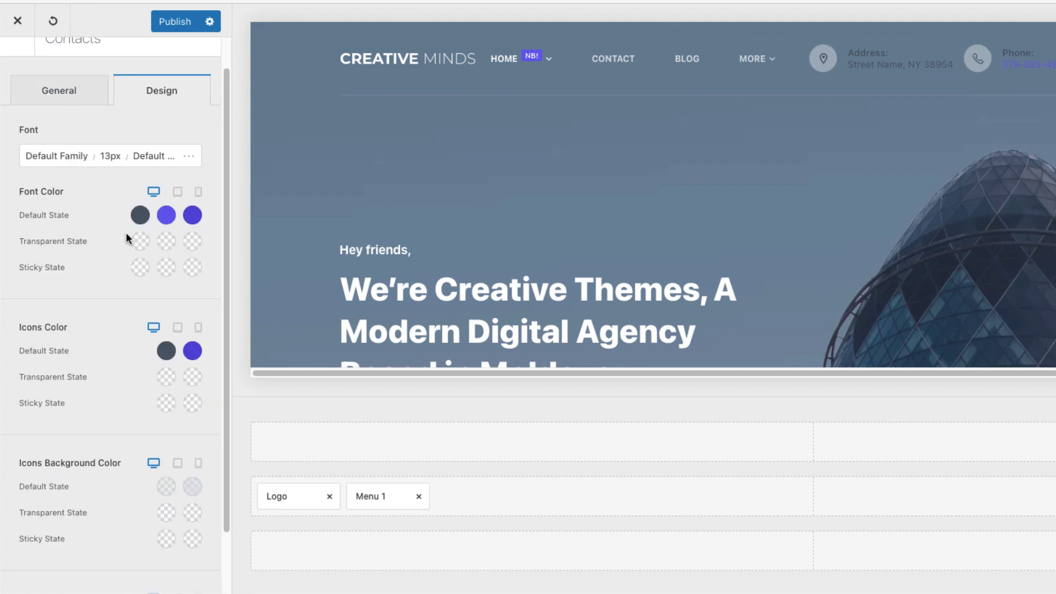
pyautogui.click(140, 215)
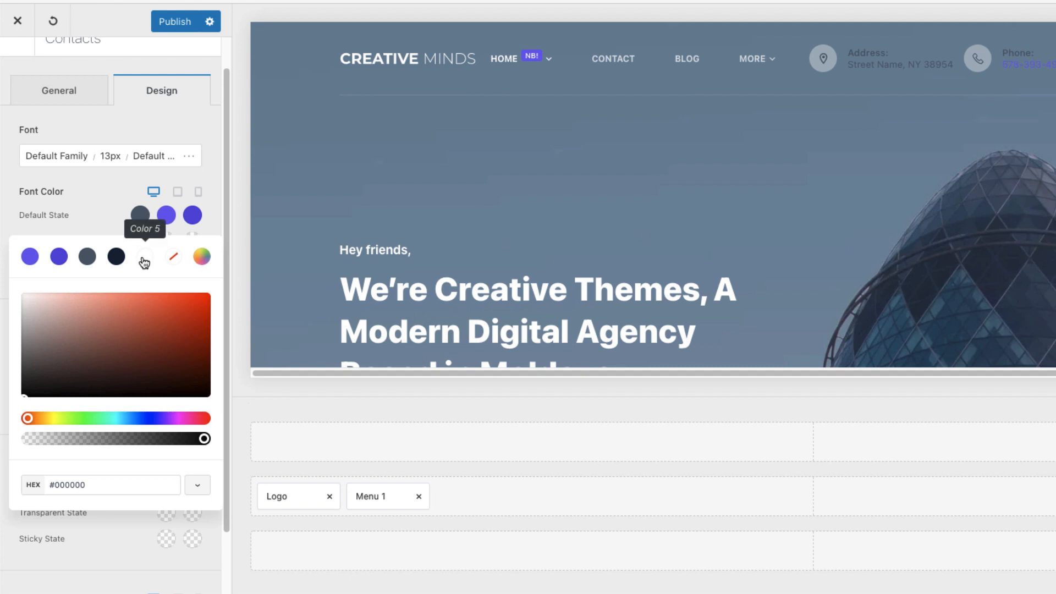
pyautogui.click(144, 260)
pyautogui.click(114, 206)
pyautogui.click(166, 216)
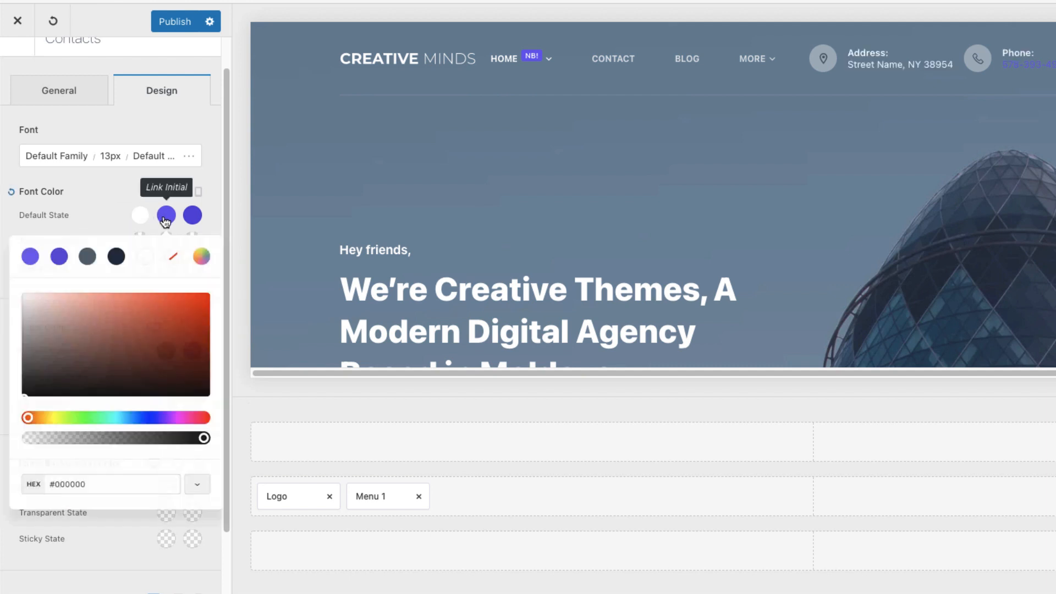
pyautogui.click(144, 256)
pyautogui.click(108, 233)
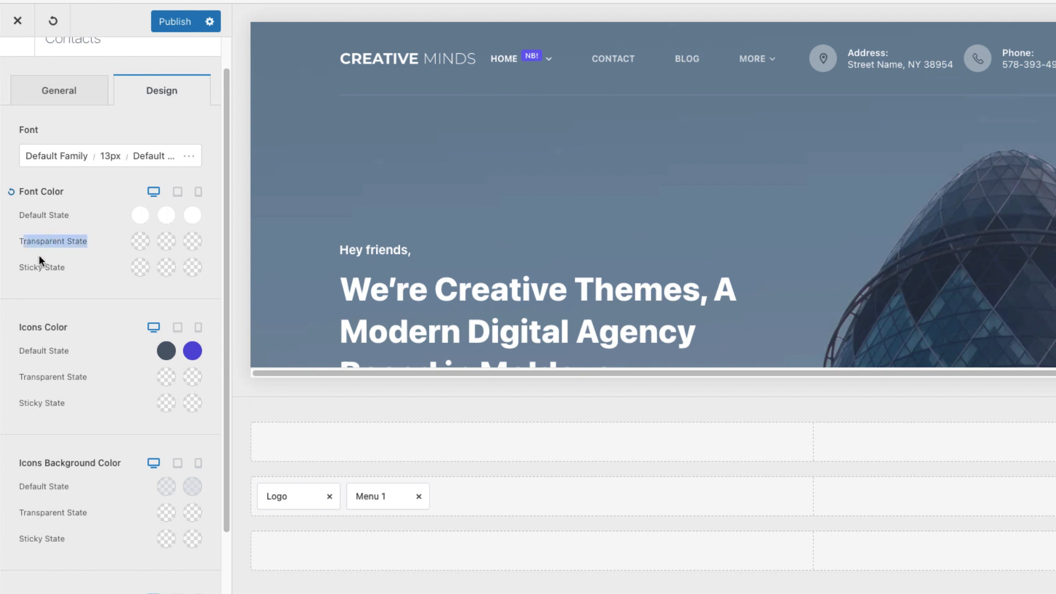
# Set all three sticky-state font colors of the Contacts element to the dark Color 4 (#102136) and check the header preview
pyautogui.scroll(-6, 570, 183)
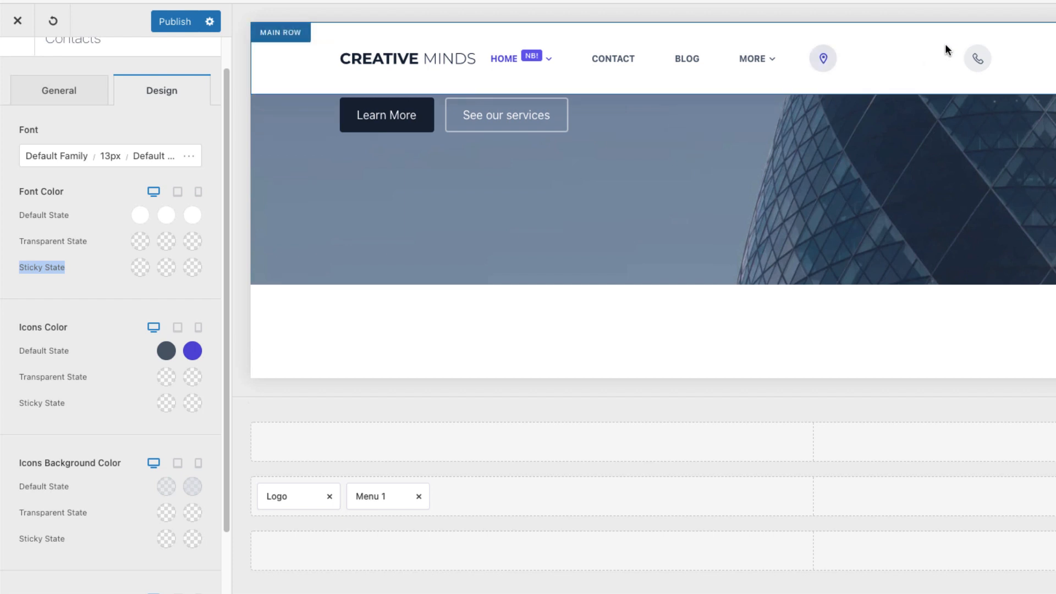
pyautogui.click(138, 268)
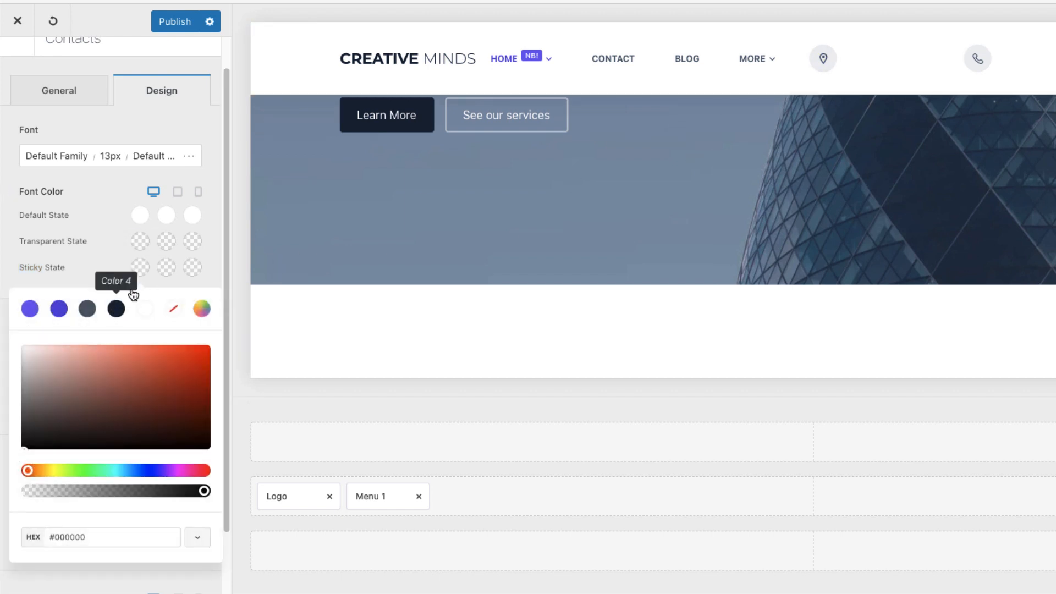
pyautogui.click(116, 308)
pyautogui.click(165, 268)
pyautogui.click(117, 312)
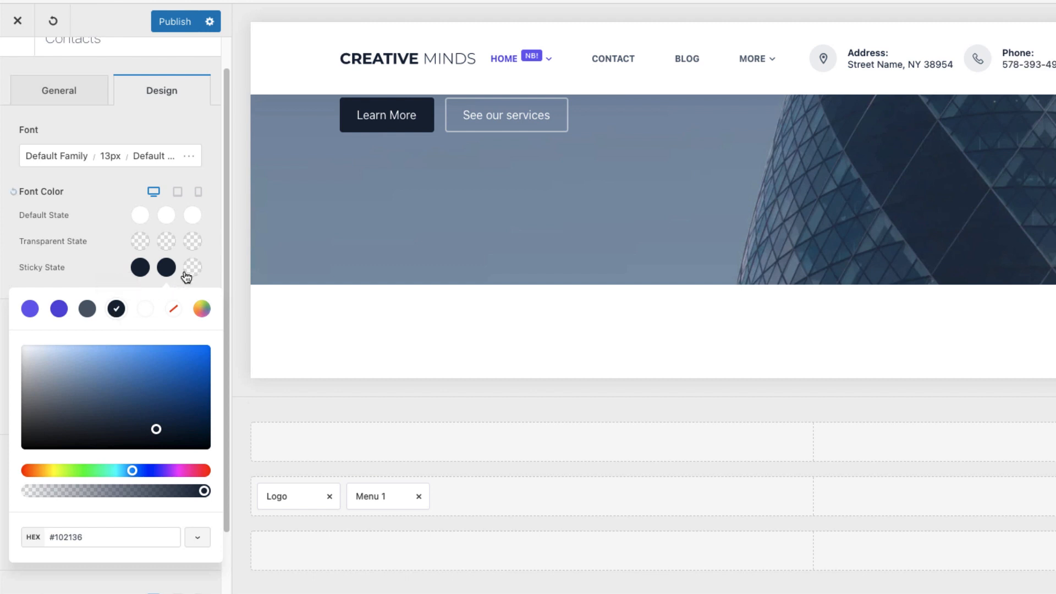
pyautogui.click(189, 271)
pyautogui.click(122, 312)
pyautogui.moveTo(110, 256); pyautogui.dragTo(110, 269)
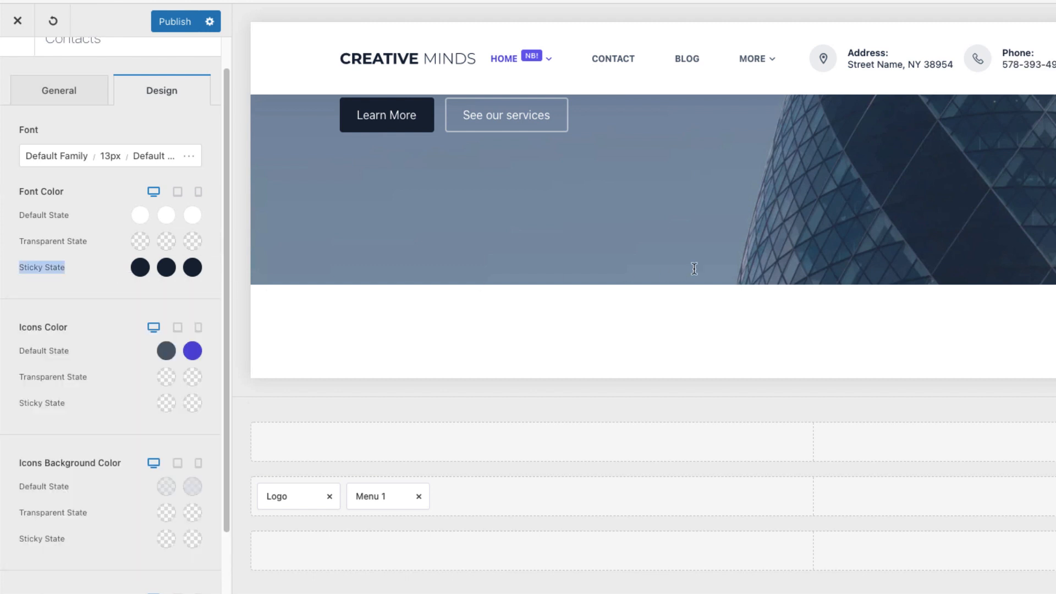
pyautogui.scroll(7, 693, 268)
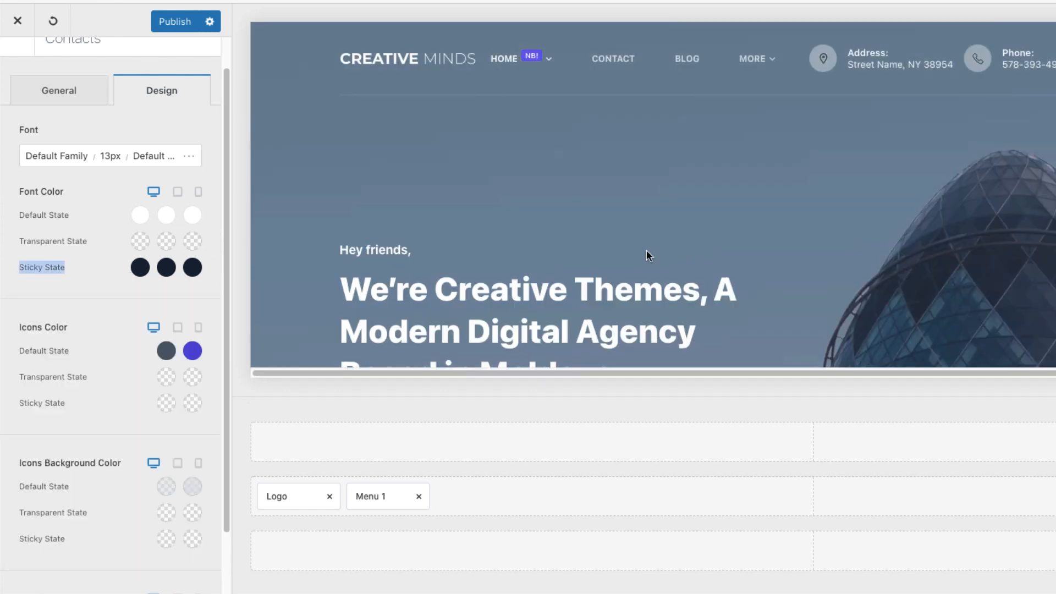
# Set the Contacts icons' default-state colors to white with an Outline shape fill, and publish the header changes
pyautogui.click(163, 356)
pyautogui.click(115, 346)
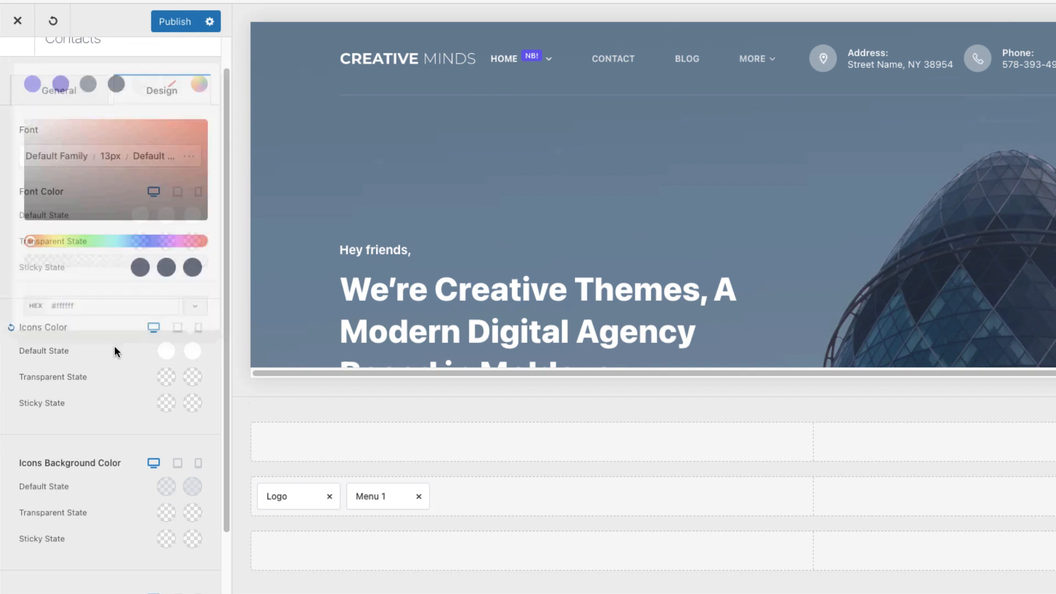
pyautogui.click(54, 89)
pyautogui.click(151, 565)
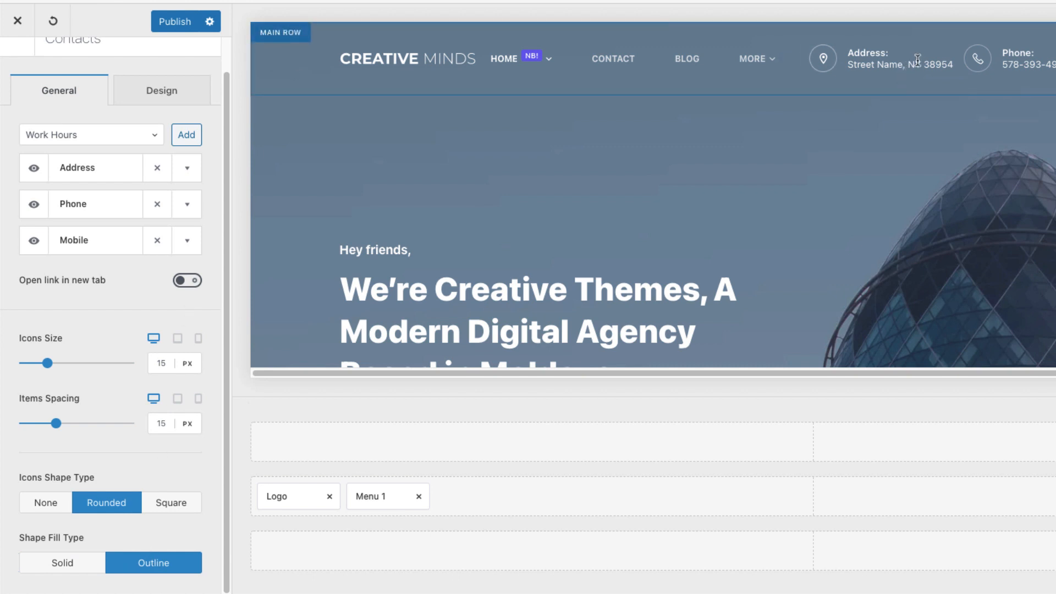
pyautogui.click(174, 23)
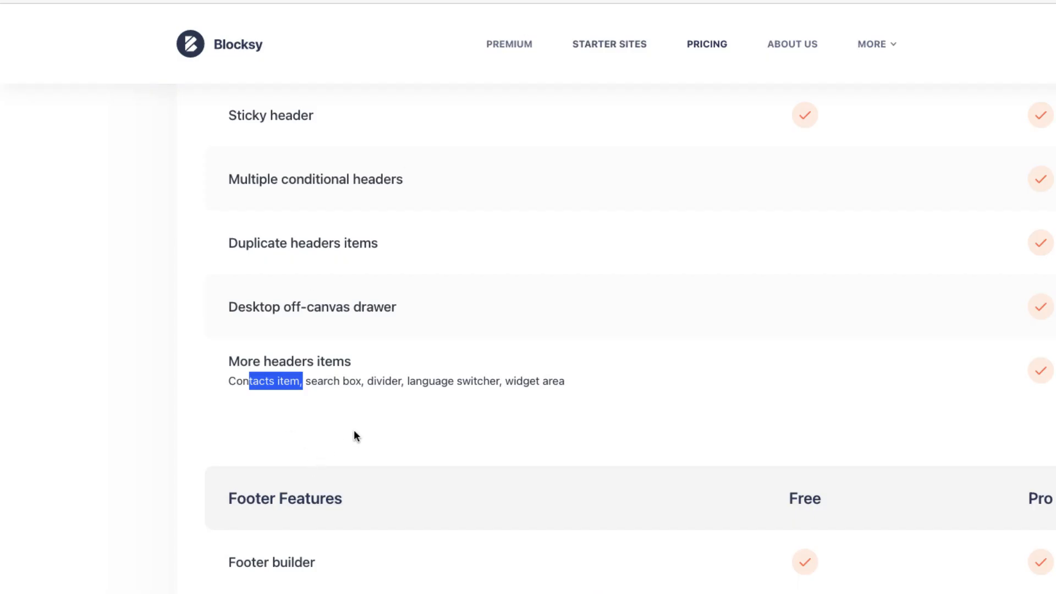
# Switch to the Blocksy pricing page and highlight the search box entry under More headers items
pyautogui.click(356, 376)
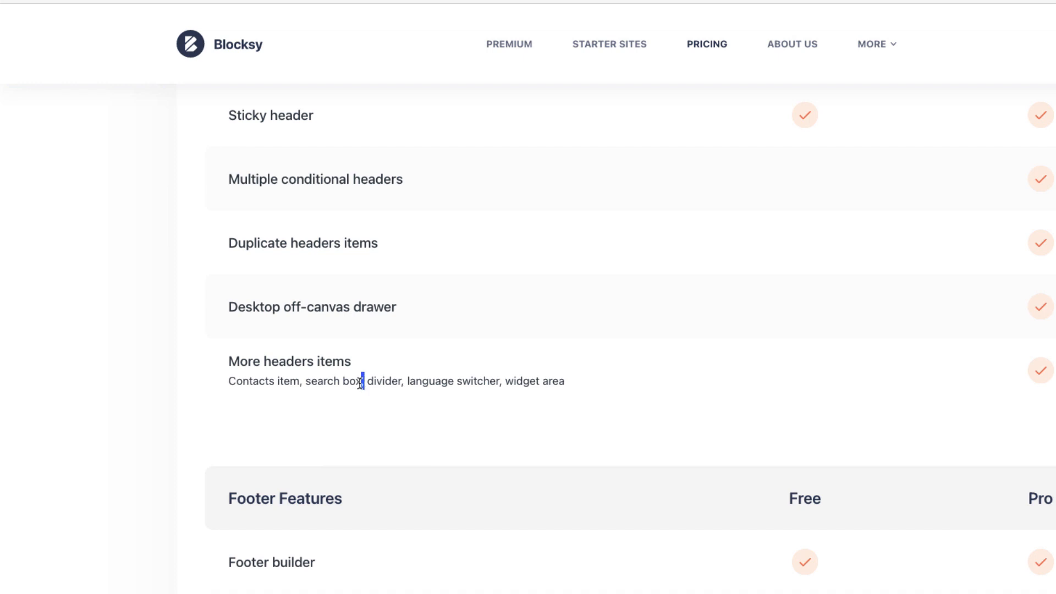
pyautogui.moveTo(360, 384); pyautogui.dragTo(311, 383)
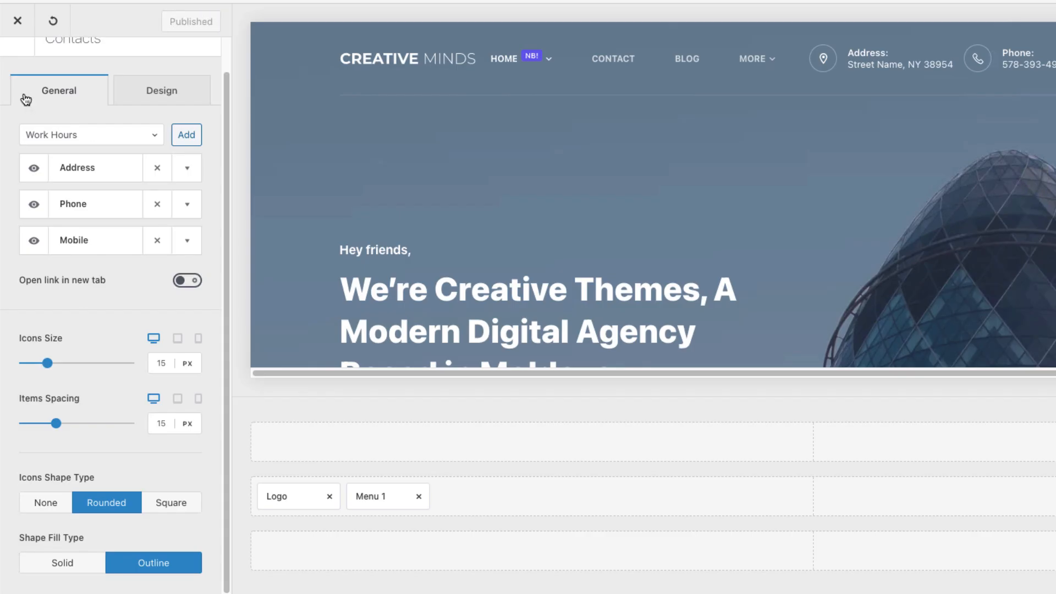
# Back in the header customizer, add the Search Box element to the main row's end section and remove Contacts
pyautogui.scroll(1, 22, 96)
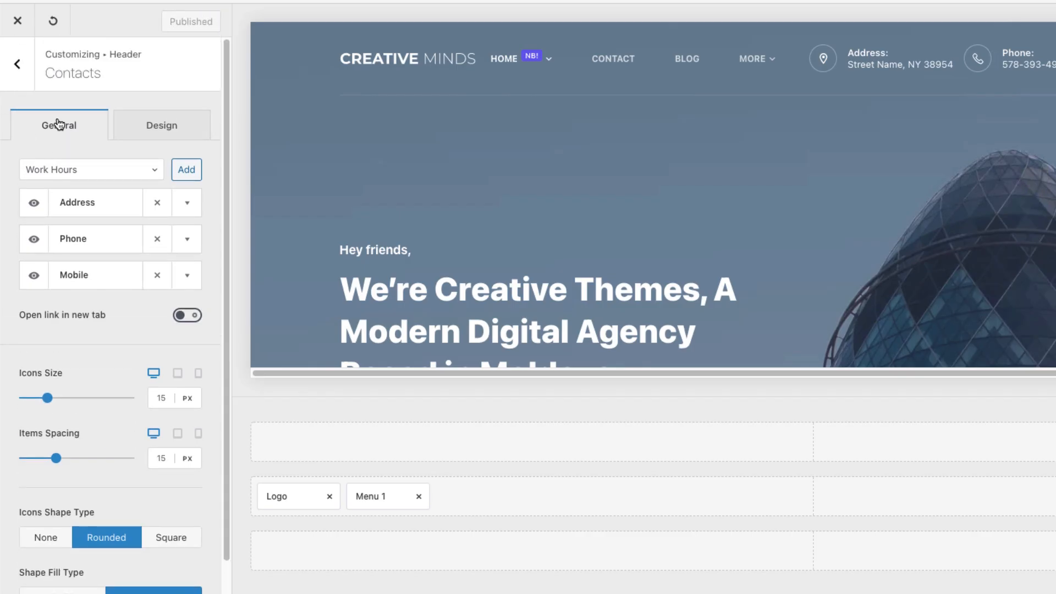
pyautogui.click(23, 77)
pyautogui.scroll(-5, 64, 385)
pyautogui.moveTo(64, 432); pyautogui.dragTo(986, 502)
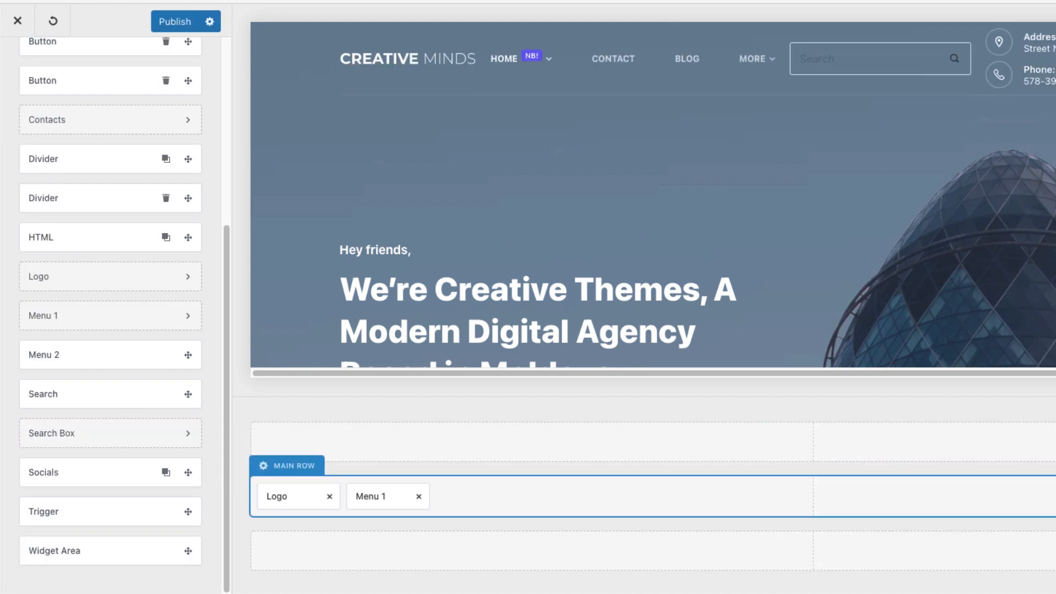
pyautogui.click(1054, 496)
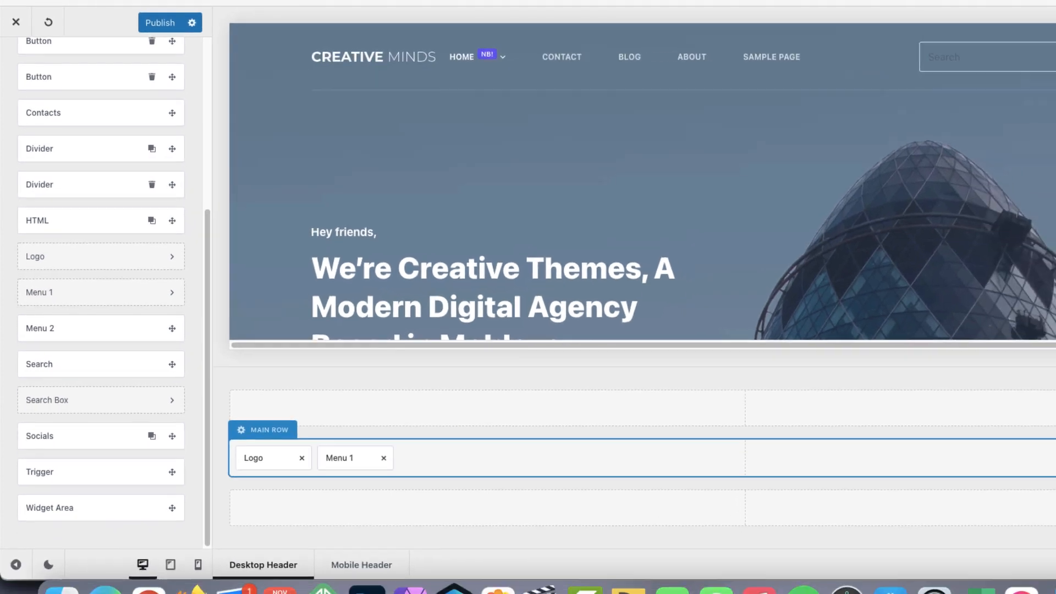
# Open the Search Box element's settings and set the initial default-state input background color to white (Color 5)
pyautogui.click(1054, 496)
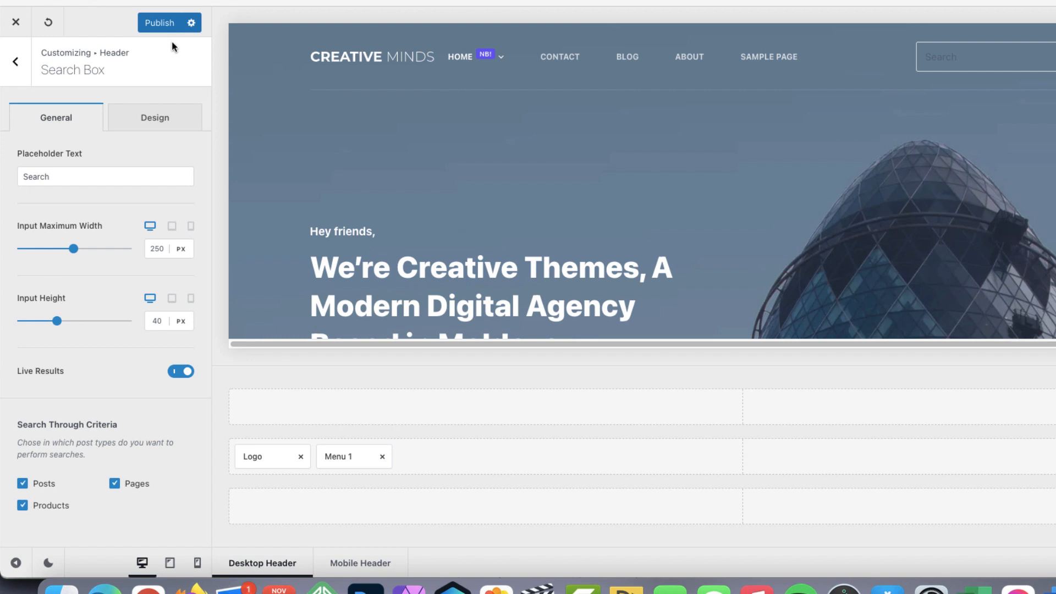
pyautogui.click(155, 116)
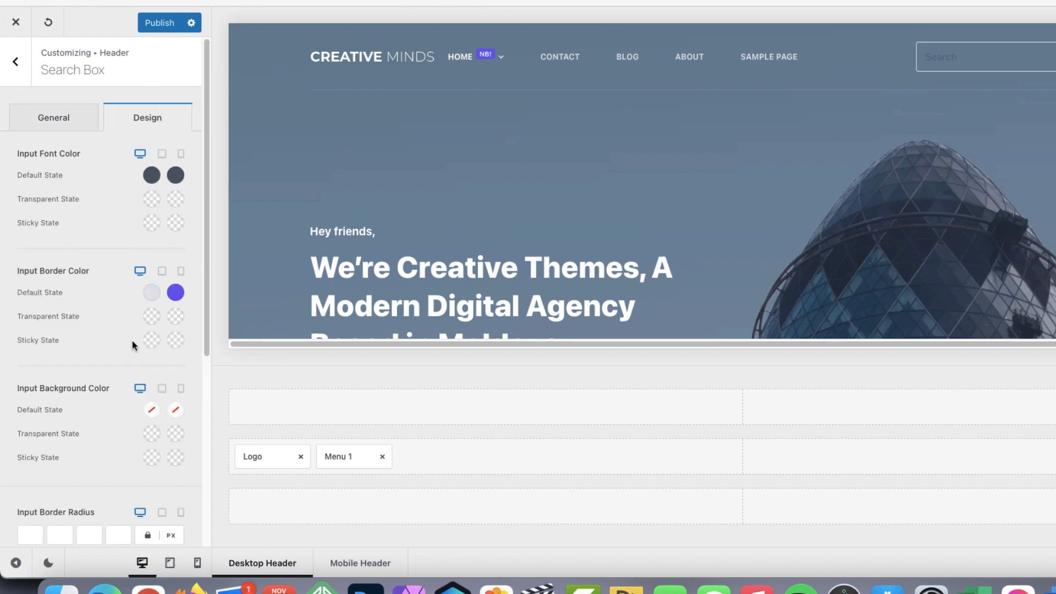
pyautogui.click(151, 410)
pyautogui.click(132, 161)
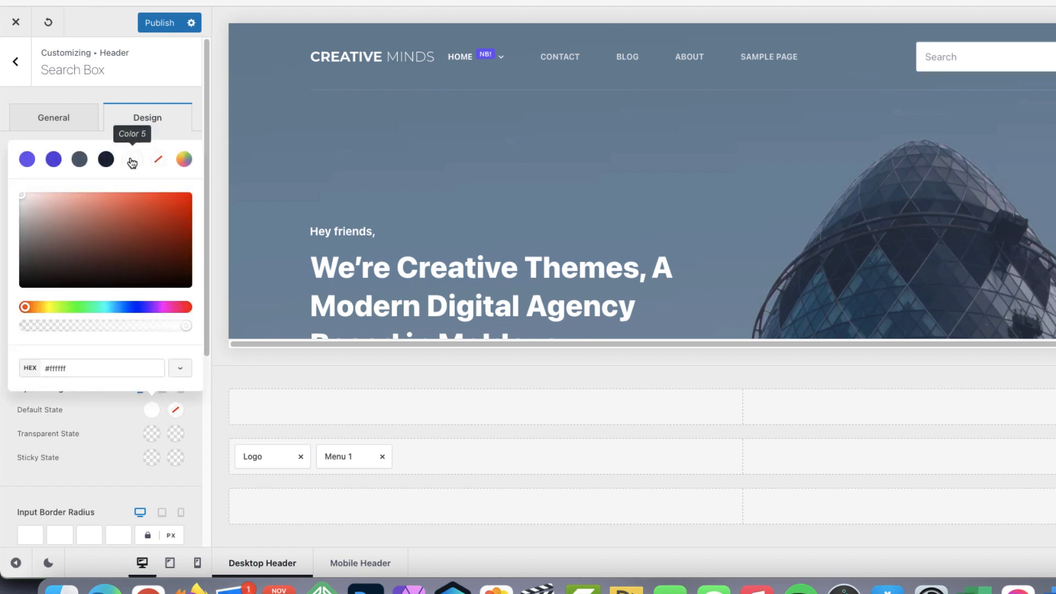
pyautogui.click(106, 412)
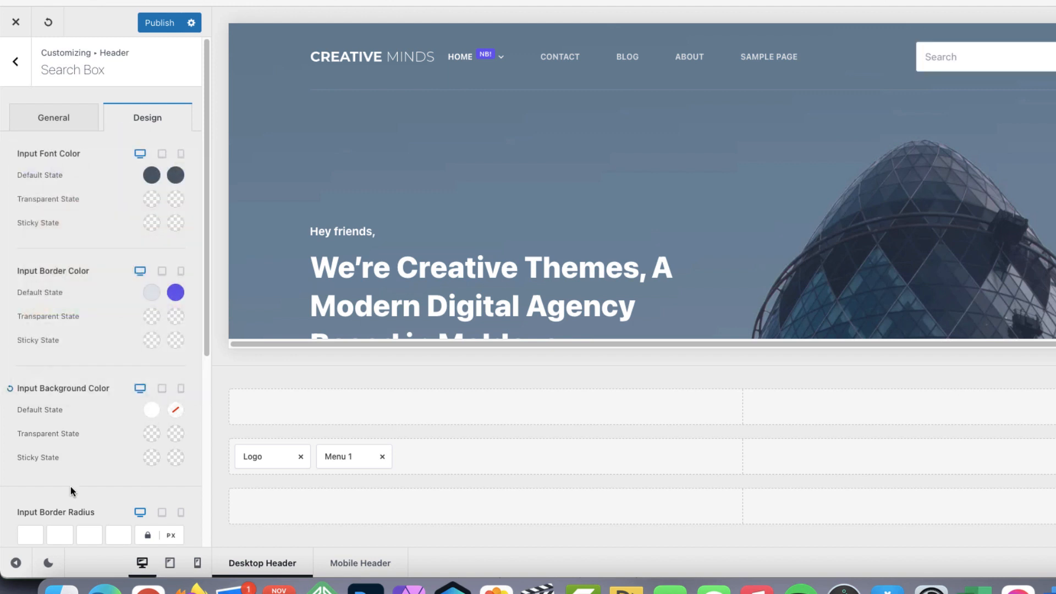
# Set the Search Box's input border radius to 50 px on all sides
pyautogui.scroll(-1, 44, 517)
pyautogui.scroll(-5, 38, 524)
pyautogui.click(35, 295)
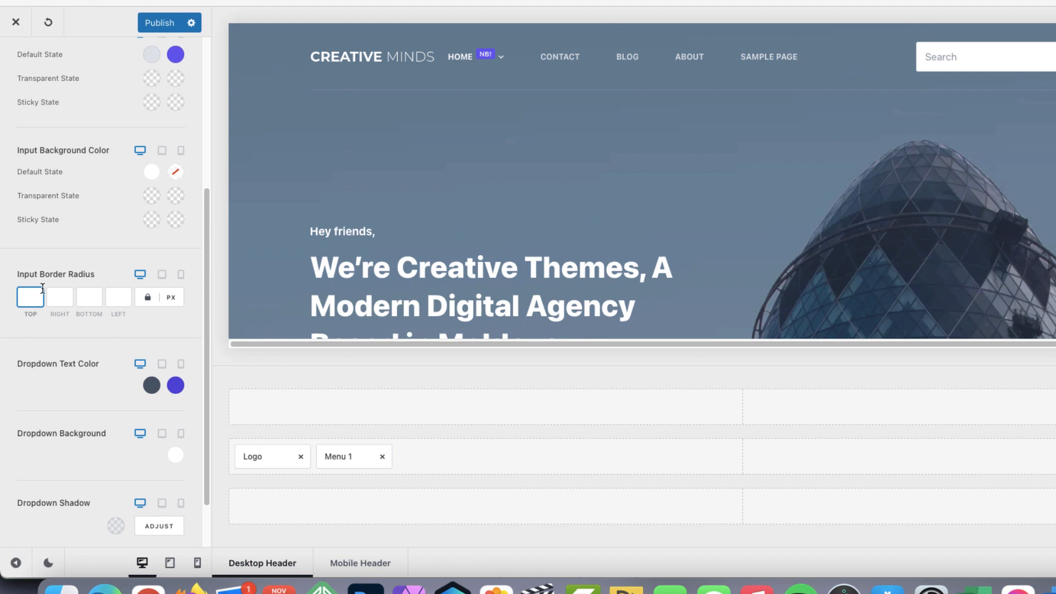
pyautogui.write('50')
# Reduce the Search Box's input height to 33 px and publish the header changes
pyautogui.scroll(5, 106, 259)
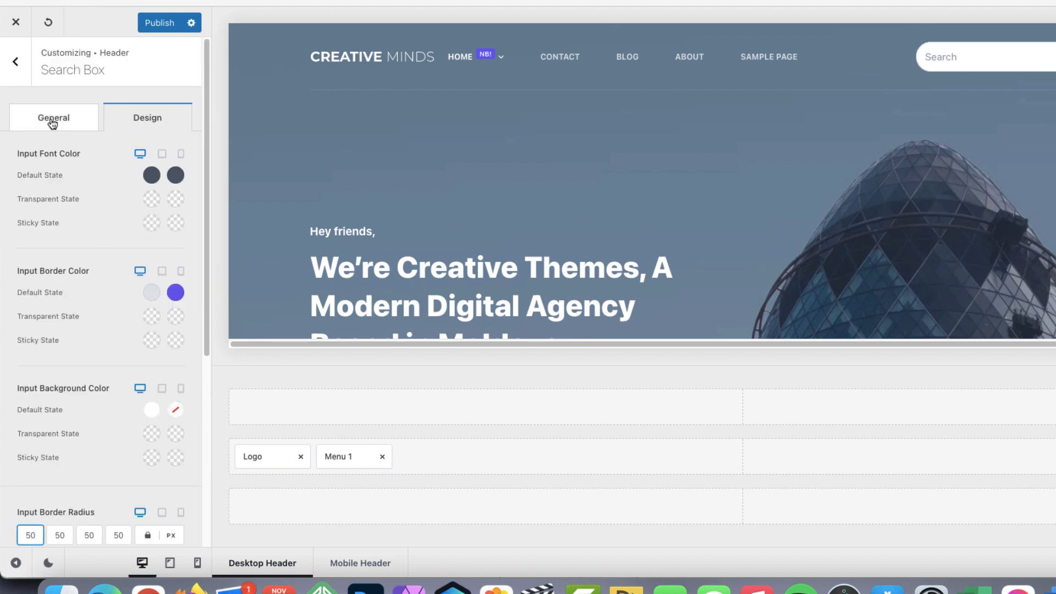
pyautogui.click(52, 122)
pyautogui.moveTo(50, 324); pyautogui.dragTo(45, 323)
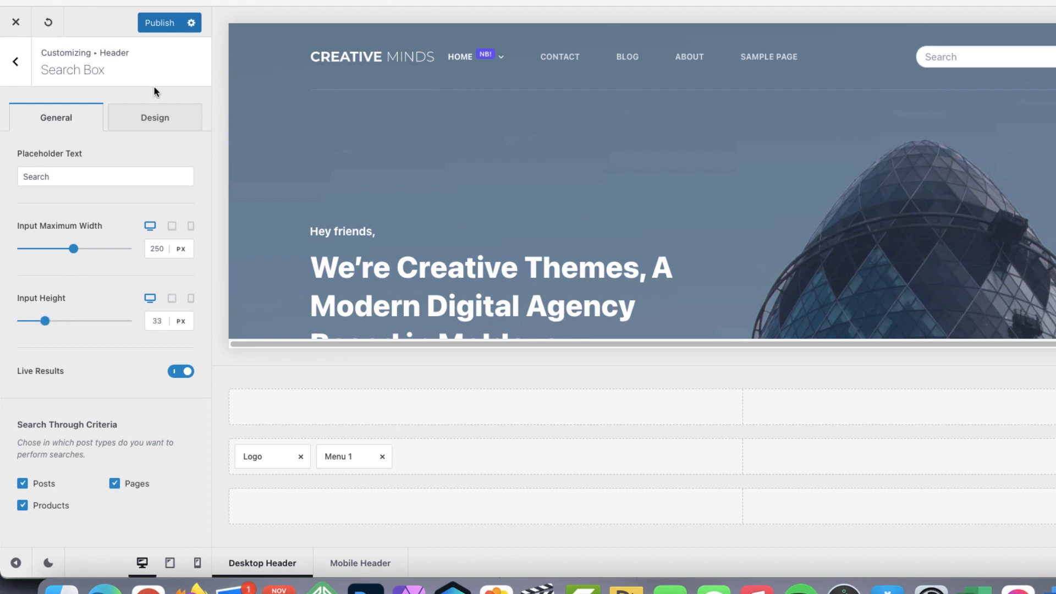
pyautogui.click(161, 24)
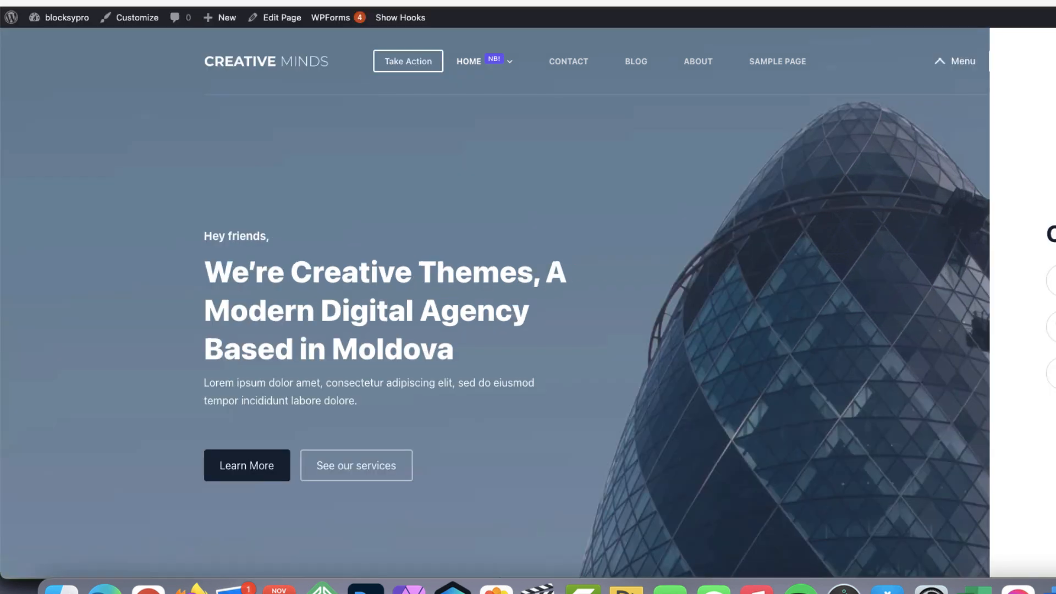
# On the live homepage, enter "lore" in the header's search box to test the live results
pyautogui.click(847, 61)
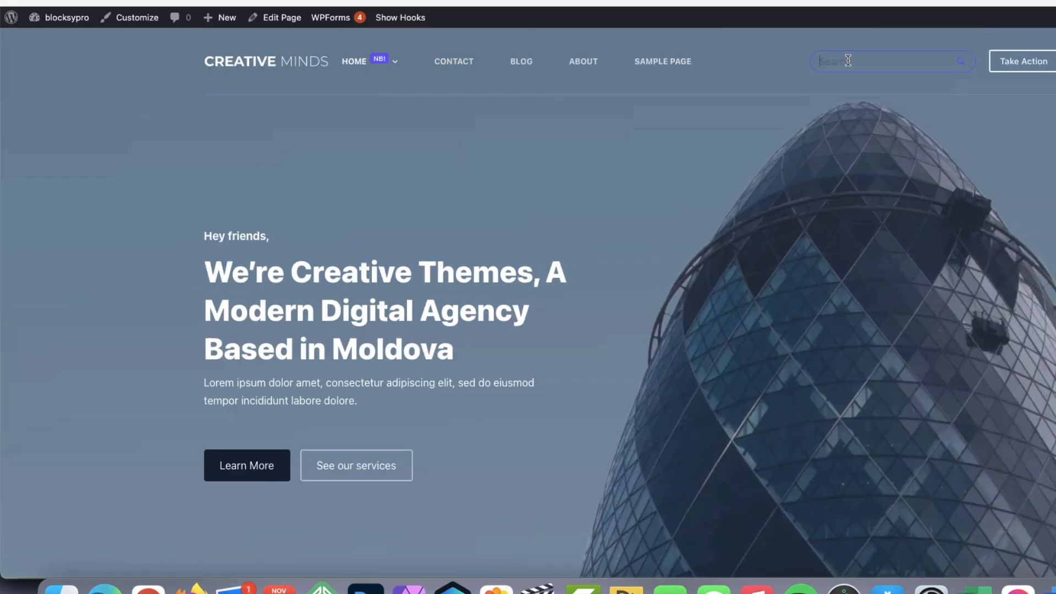
pyautogui.write('lore')
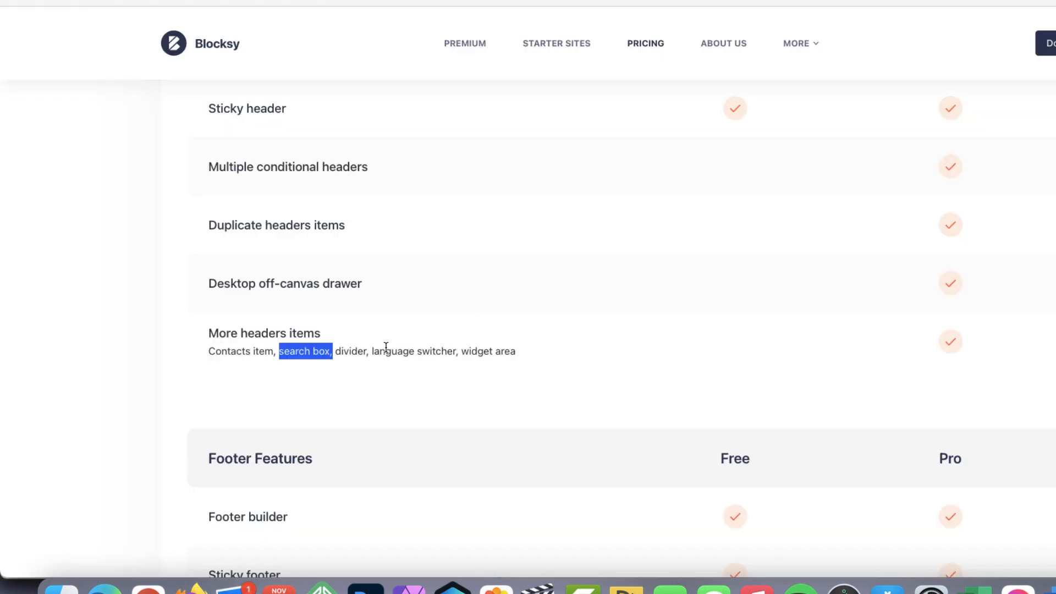
# Highlight divider on the pricing page's header items list, and add the Divider element between Search Box and Button in the main row
pyautogui.moveTo(366, 352); pyautogui.dragTo(333, 355)
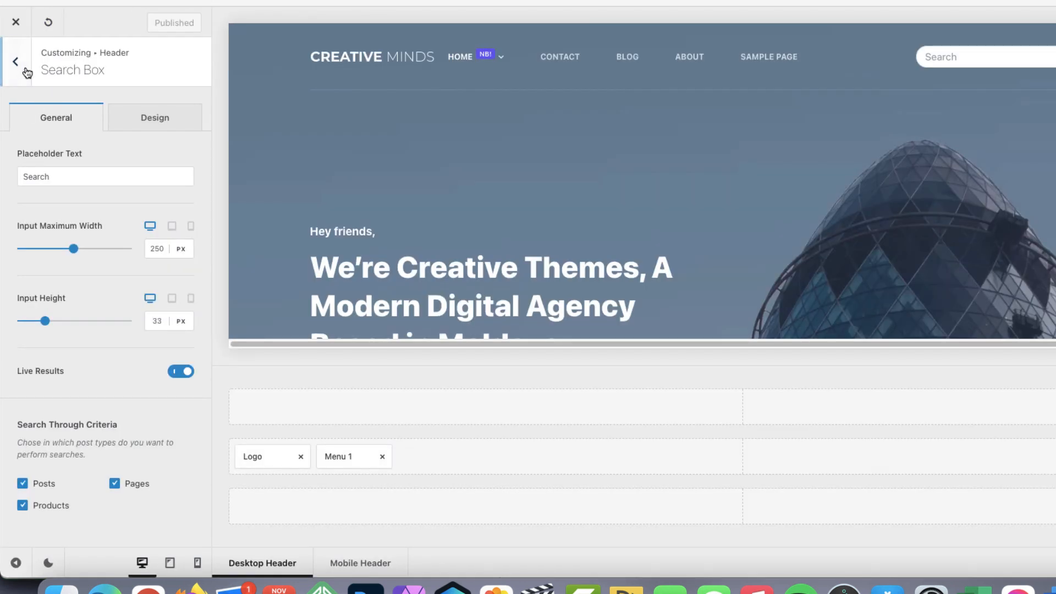
pyautogui.click(25, 71)
pyautogui.scroll(1, 88, 242)
pyautogui.scroll(5, 88, 242)
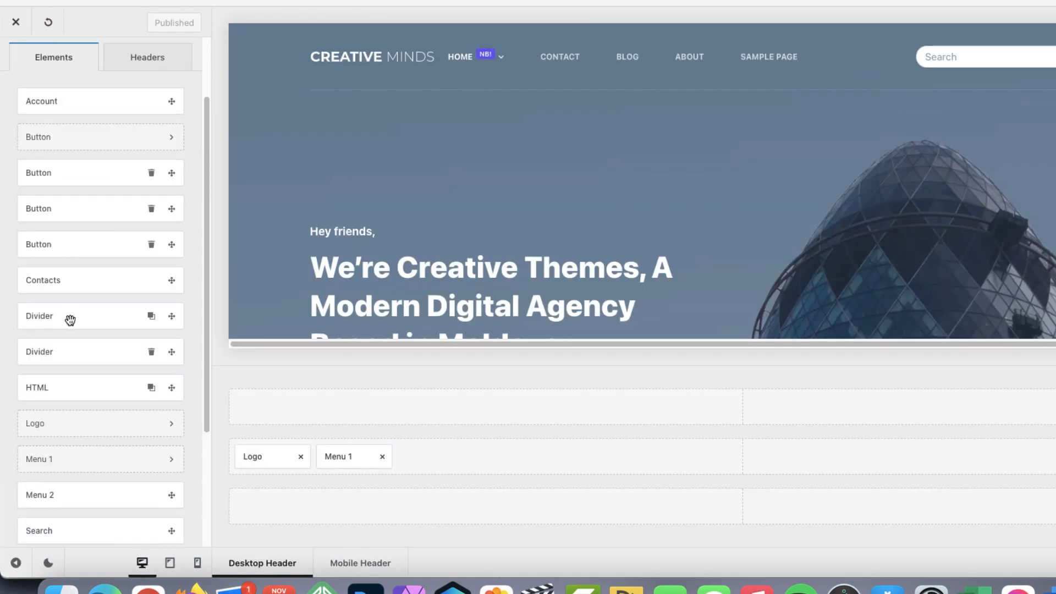
pyautogui.moveTo(70, 320); pyautogui.dragTo(1055, 460)
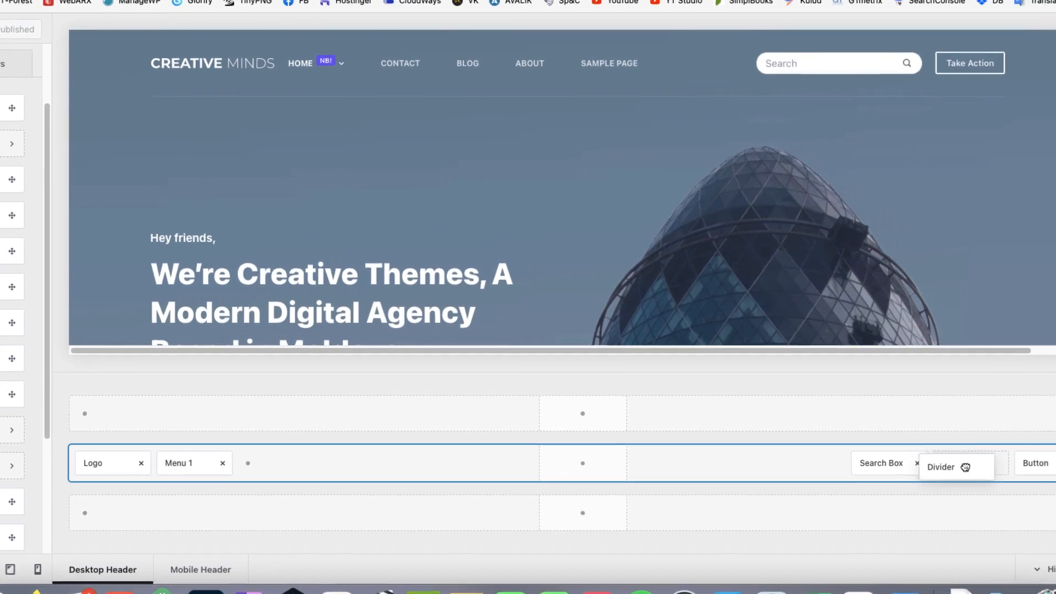
pyautogui.moveTo(965, 467); pyautogui.dragTo(954, 464)
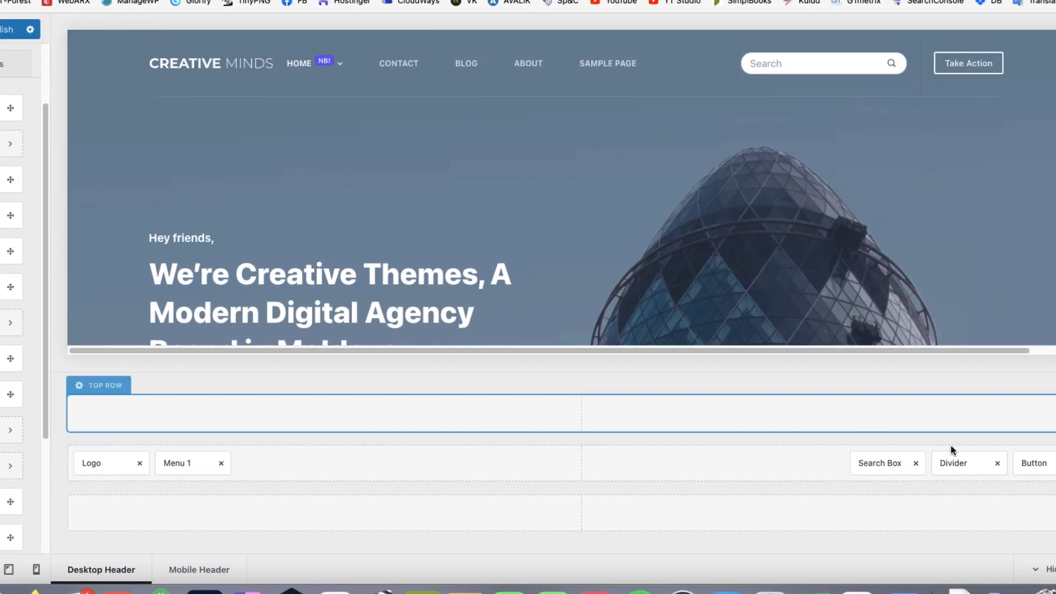
# Open the main row Divider's settings and set its default-state color to white
pyautogui.click(953, 463)
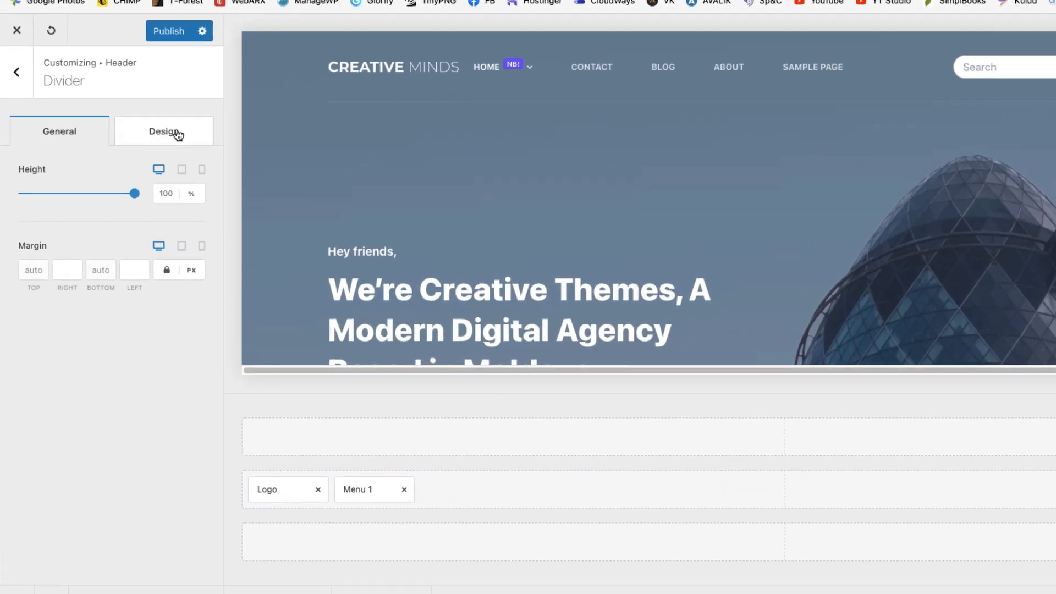
pyautogui.click(46, 127)
pyautogui.click(65, 184)
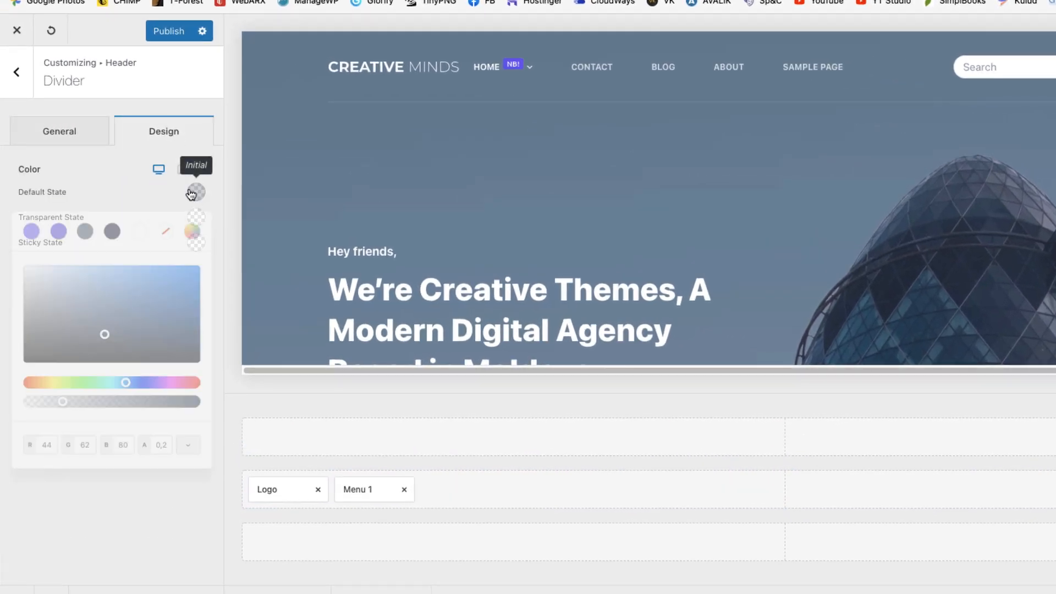
pyautogui.click(140, 231)
pyautogui.click(154, 527)
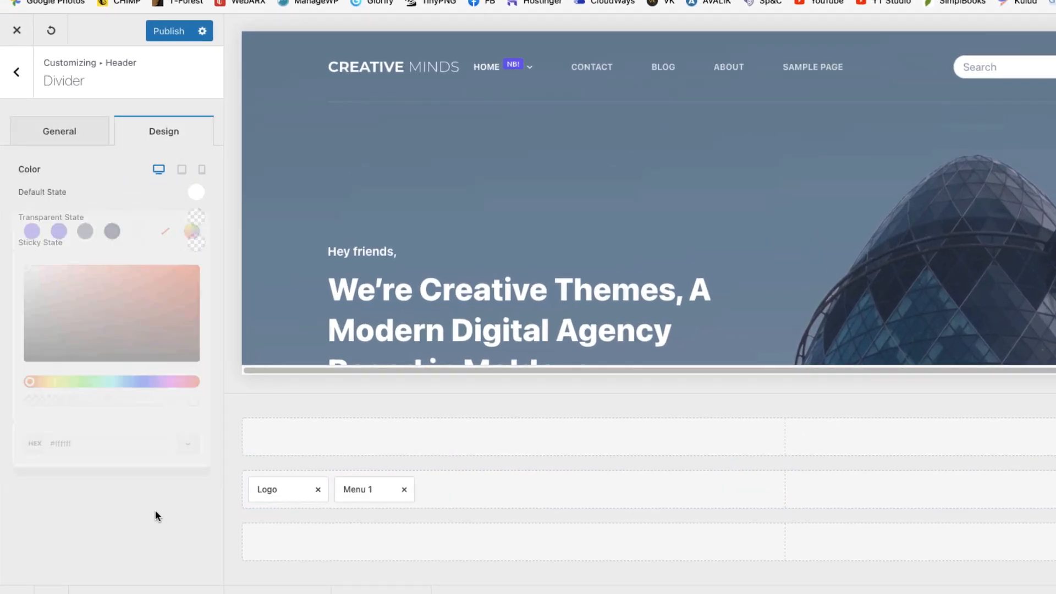
# Shorten the header Divider's height and check the color options for its transparent and sticky states
pyautogui.click(66, 133)
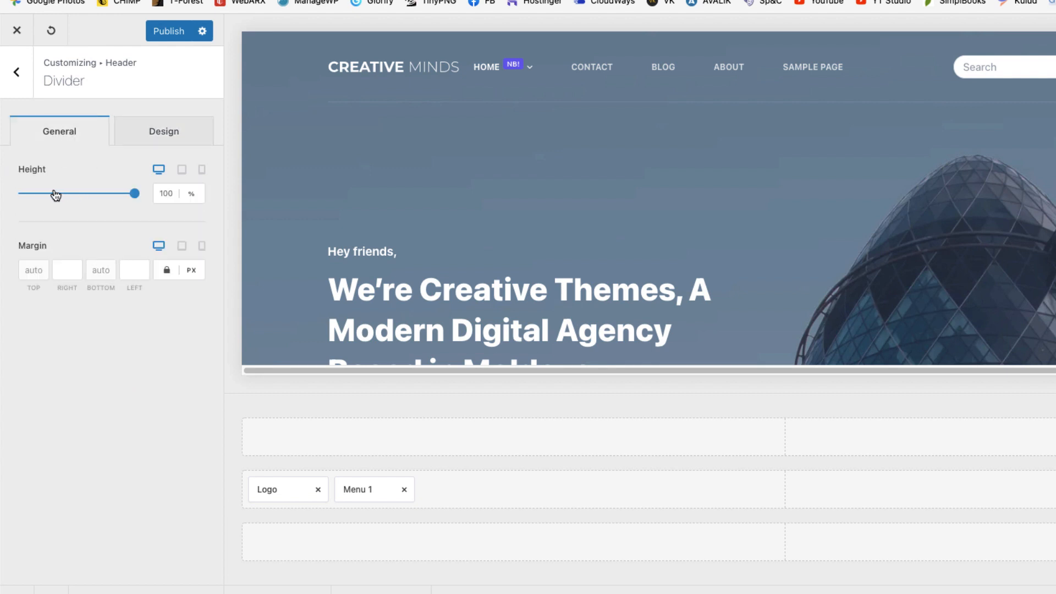
pyautogui.click(37, 194)
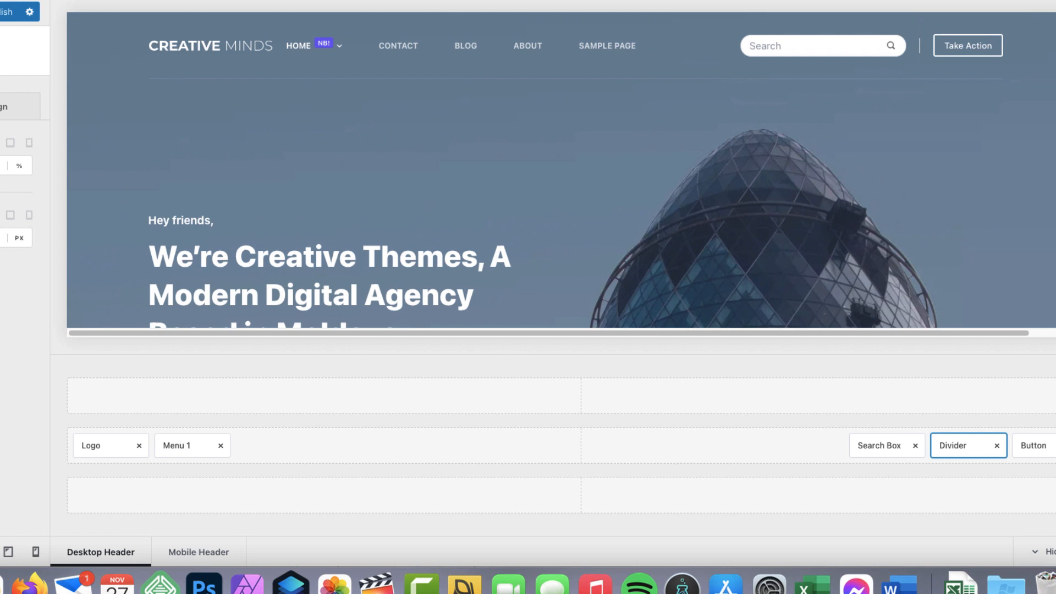
pyautogui.click(3, 107)
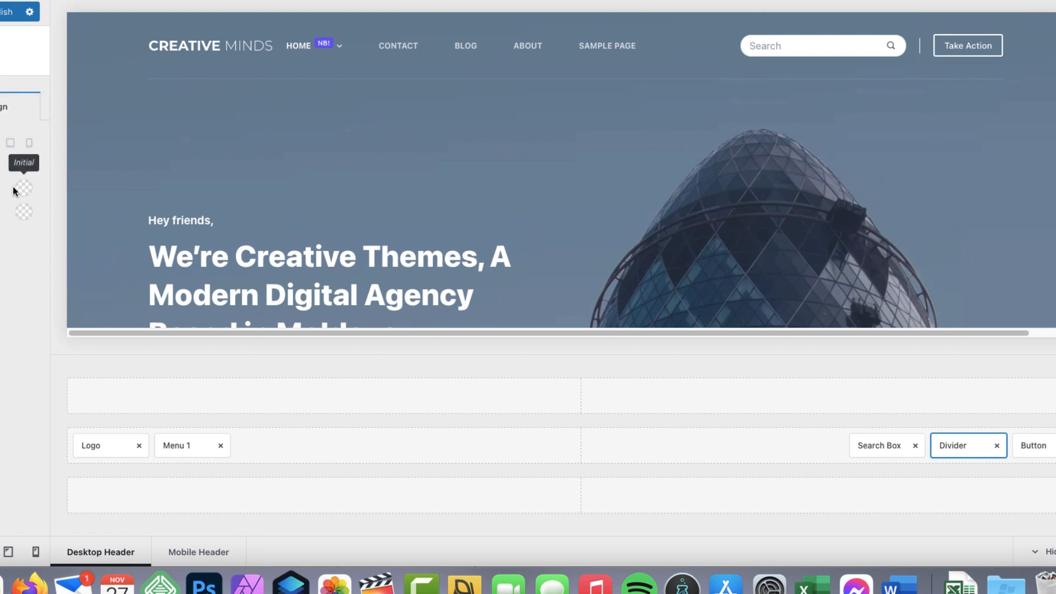
pyautogui.scroll(-5, 199, 163)
pyautogui.click(29, 211)
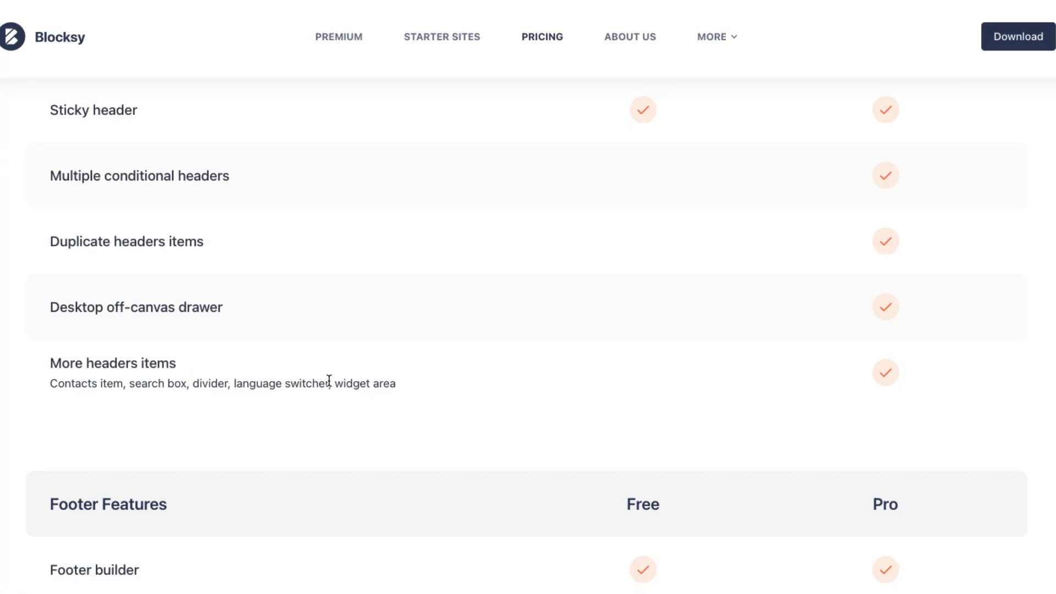
# On the pricing page, highlight language switcher and widget area among the header items, then Multiple conditional footers under Footer Features
pyautogui.moveTo(329, 381); pyautogui.dragTo(235, 387)
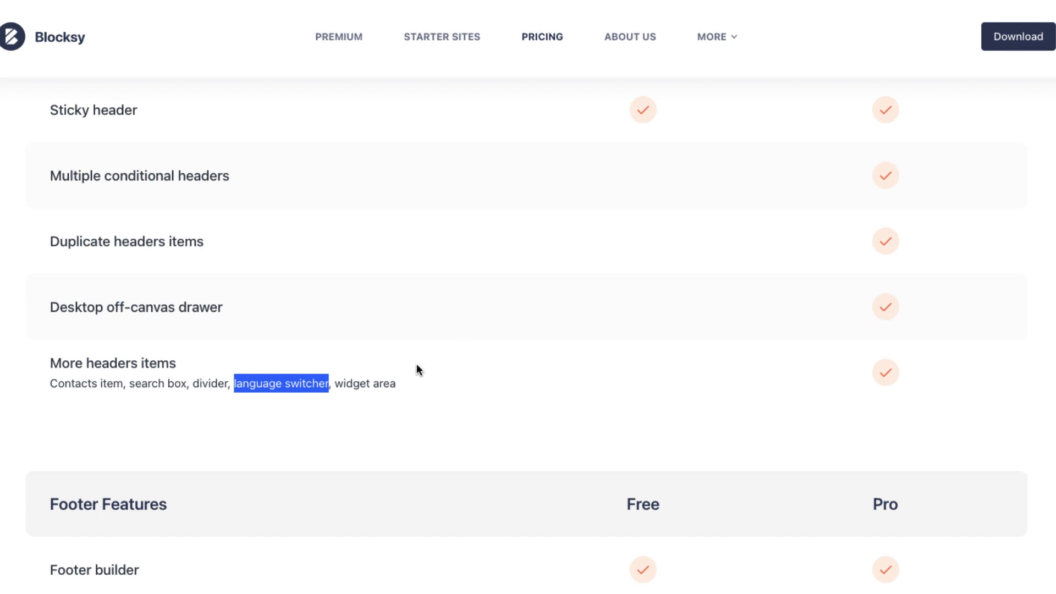
pyautogui.moveTo(410, 391); pyautogui.dragTo(336, 385)
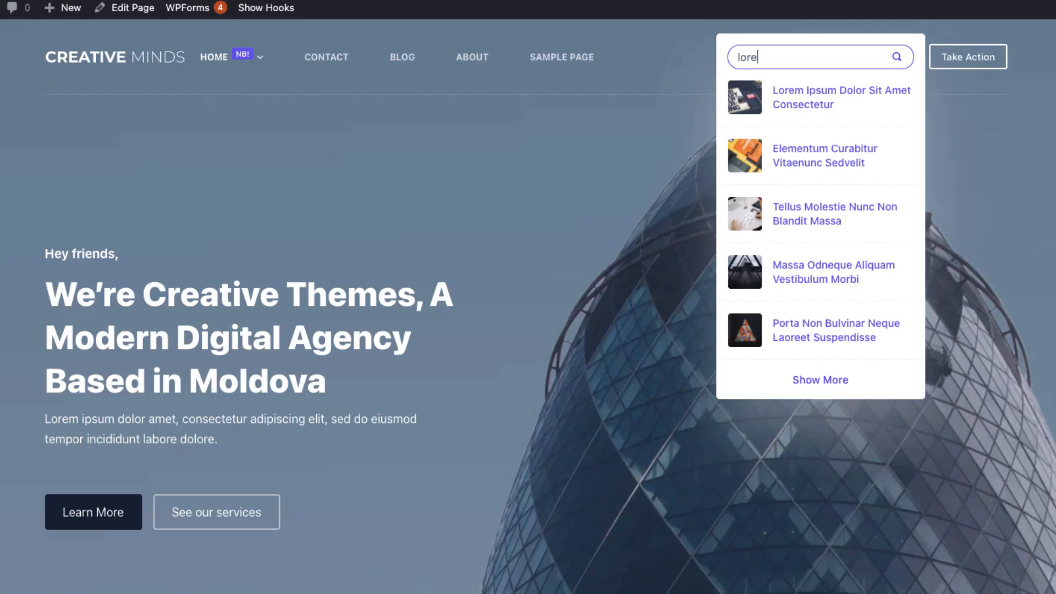
pyautogui.click(540, 161)
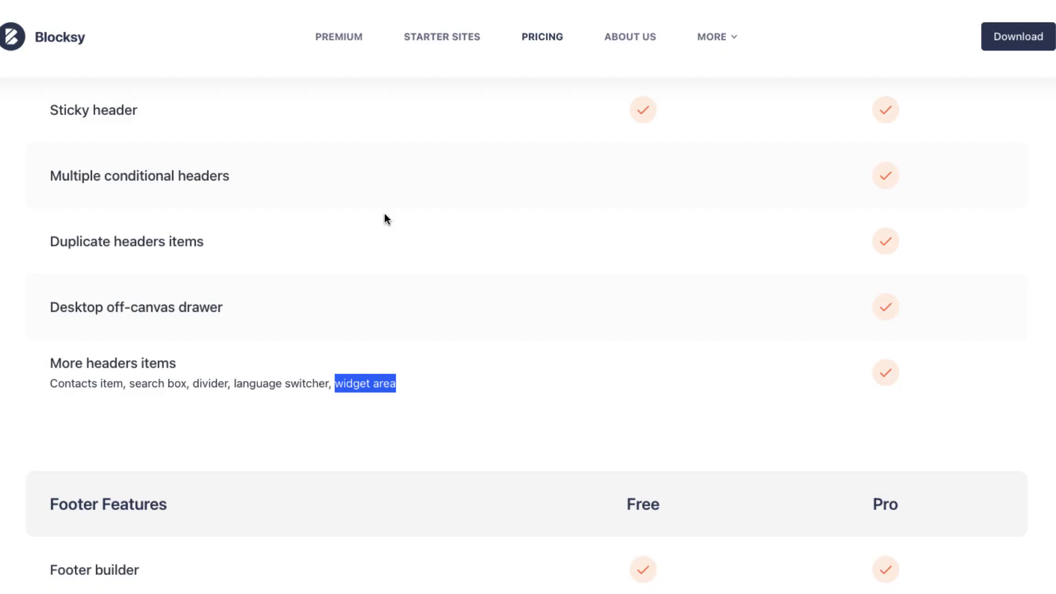
pyautogui.scroll(-6, 449, 265)
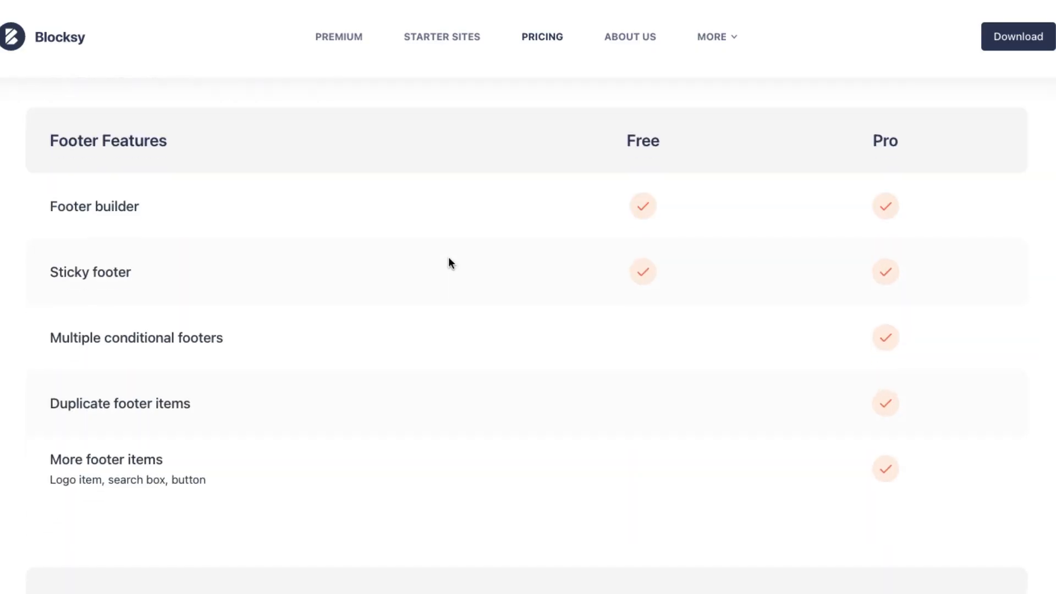
pyautogui.moveTo(229, 339); pyautogui.dragTo(51, 344)
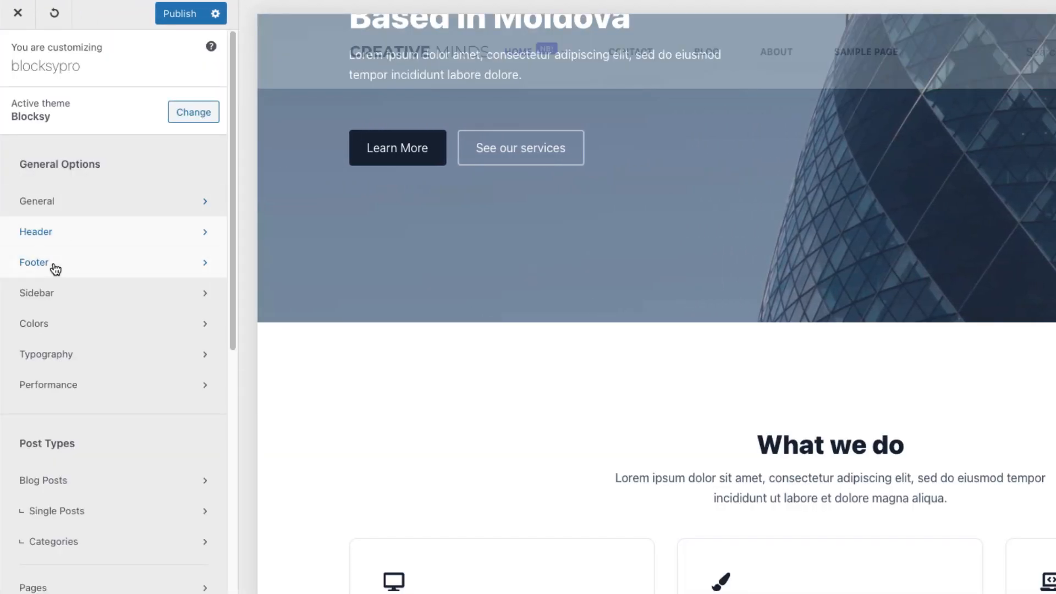
# In the site customizer's footer settings, create a new footer named About without copying elements from the Global Footer
pyautogui.click(55, 265)
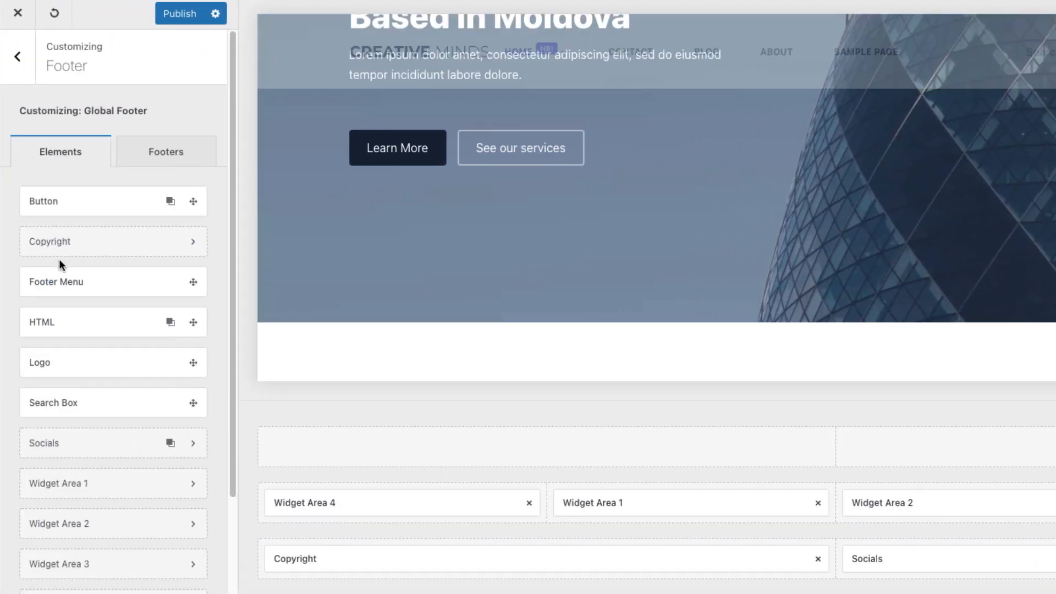
pyautogui.click(171, 160)
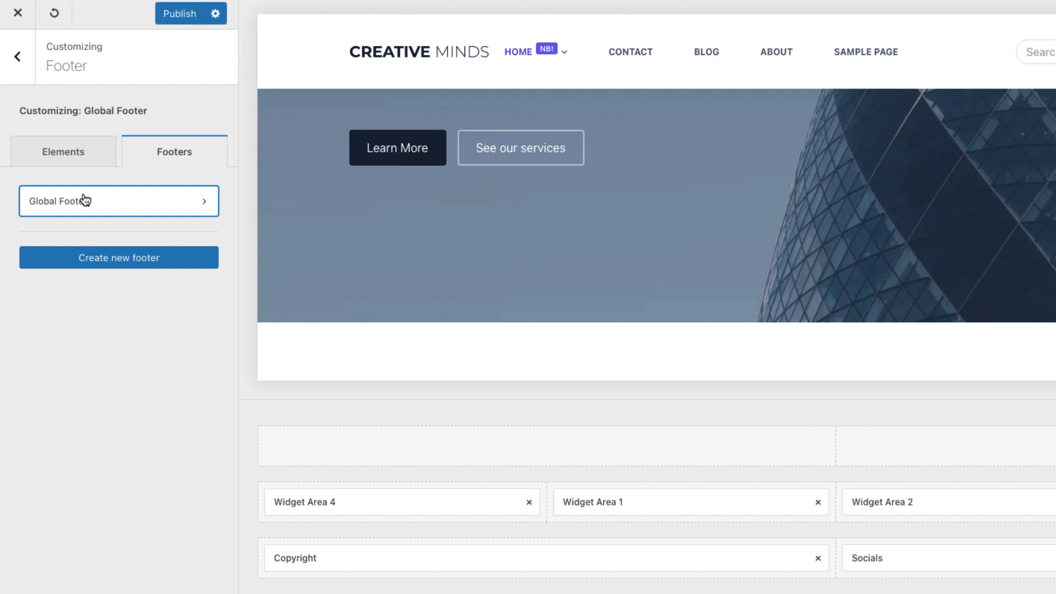
pyautogui.click(117, 257)
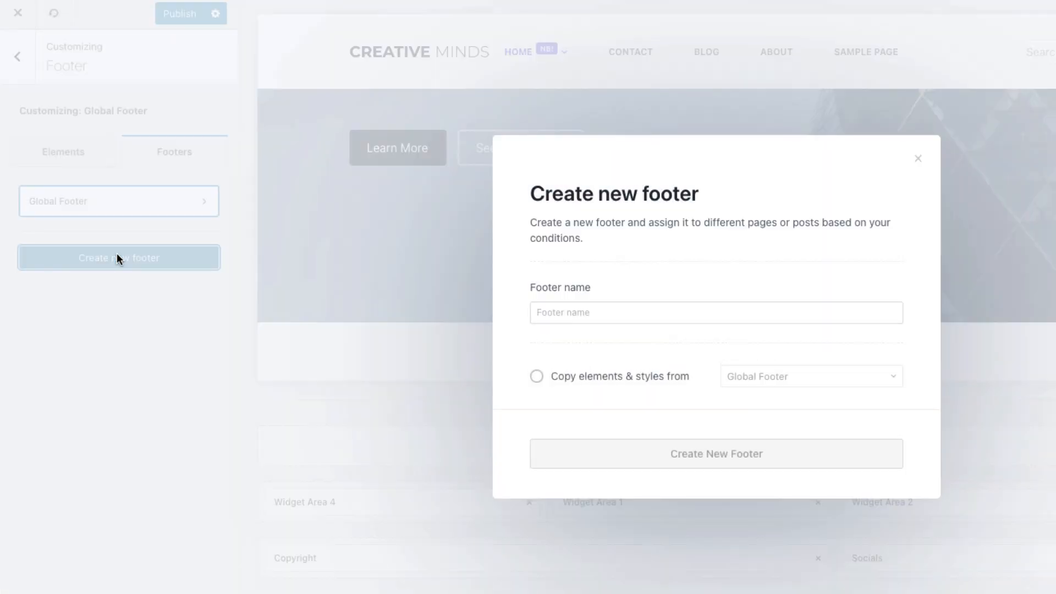
pyautogui.click(587, 312)
pyautogui.write('About')
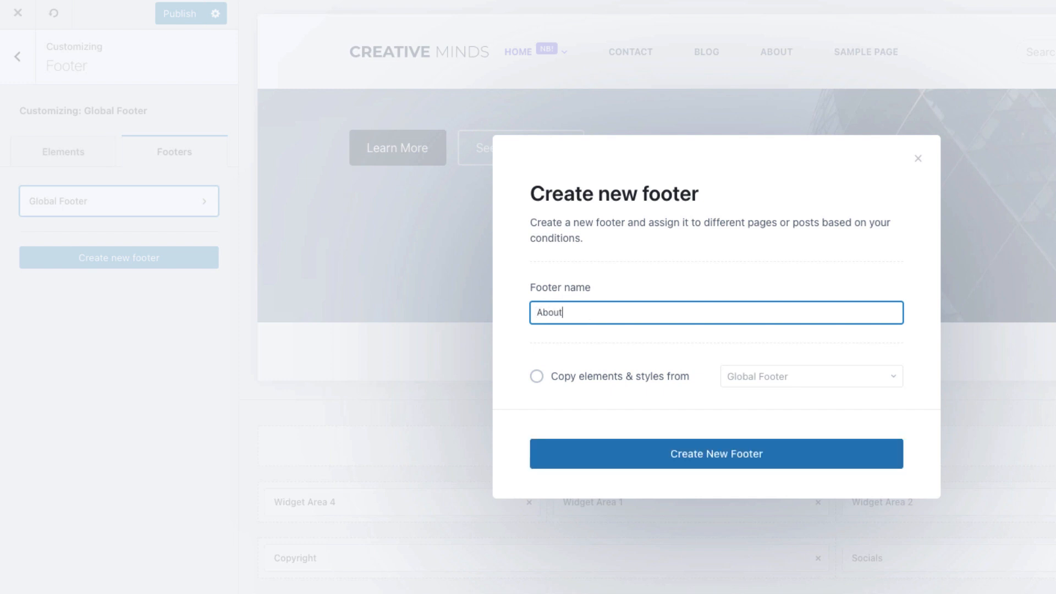
pyautogui.click(692, 454)
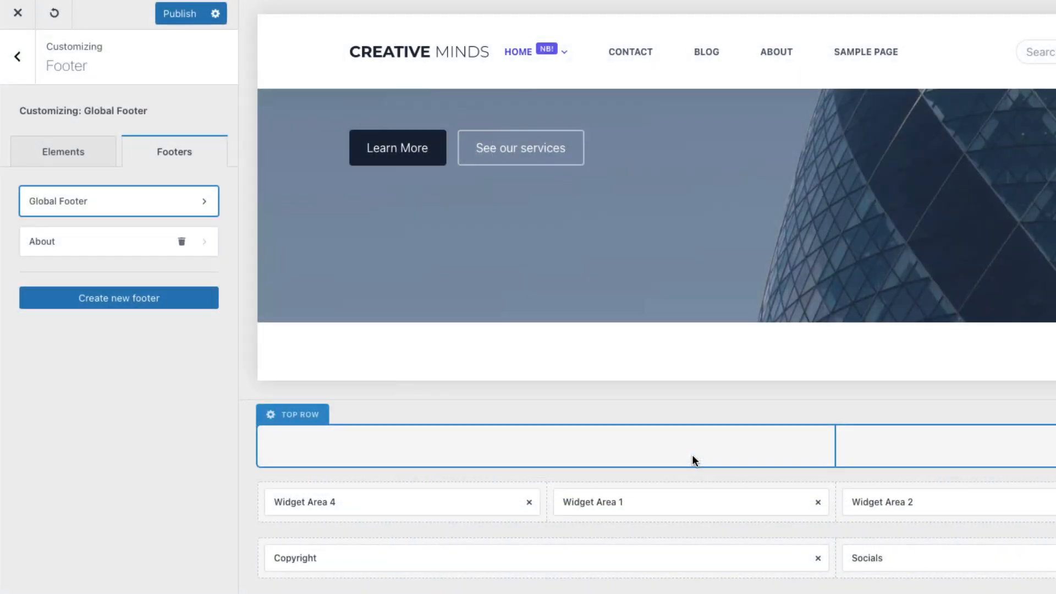
# Open the About footer's settings and add a display condition that includes Page ID About
pyautogui.click(127, 245)
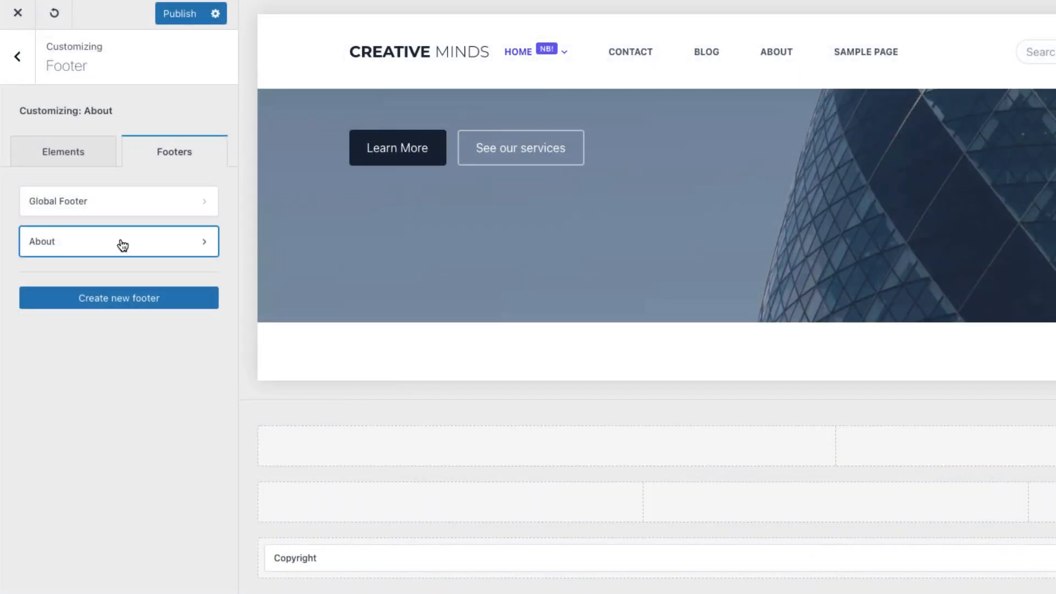
pyautogui.click(122, 246)
pyautogui.click(119, 138)
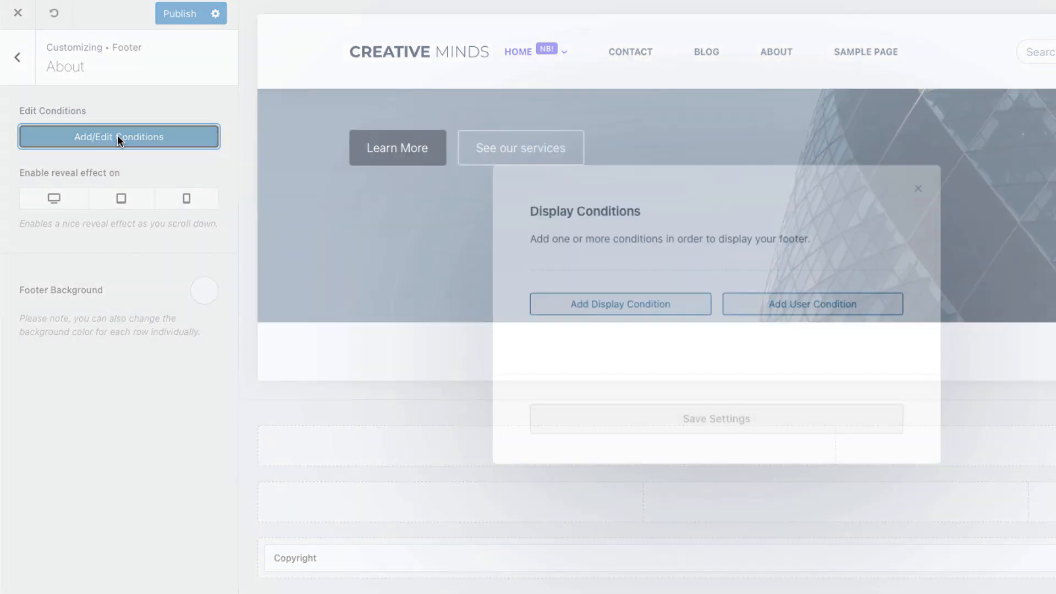
pyautogui.click(625, 302)
pyautogui.click(672, 302)
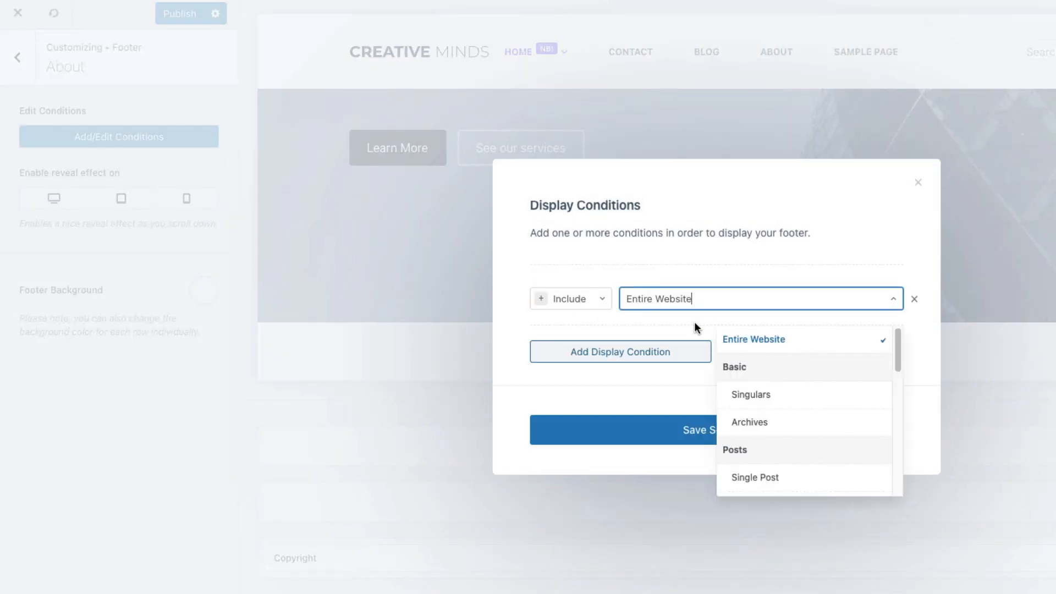
pyautogui.scroll(-6, 761, 382)
pyautogui.click(754, 462)
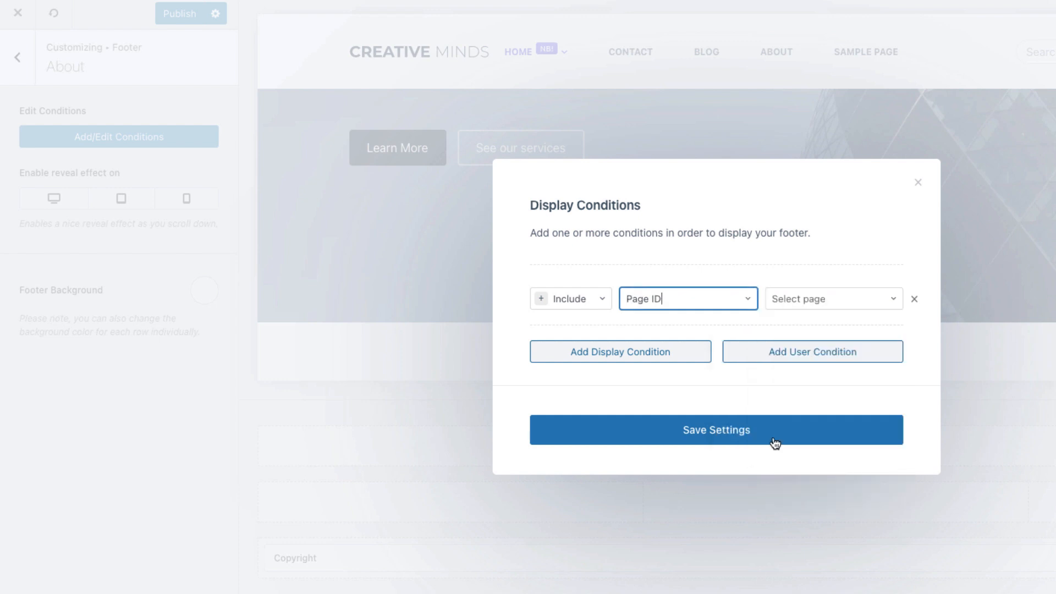
pyautogui.click(813, 306)
pyautogui.click(748, 392)
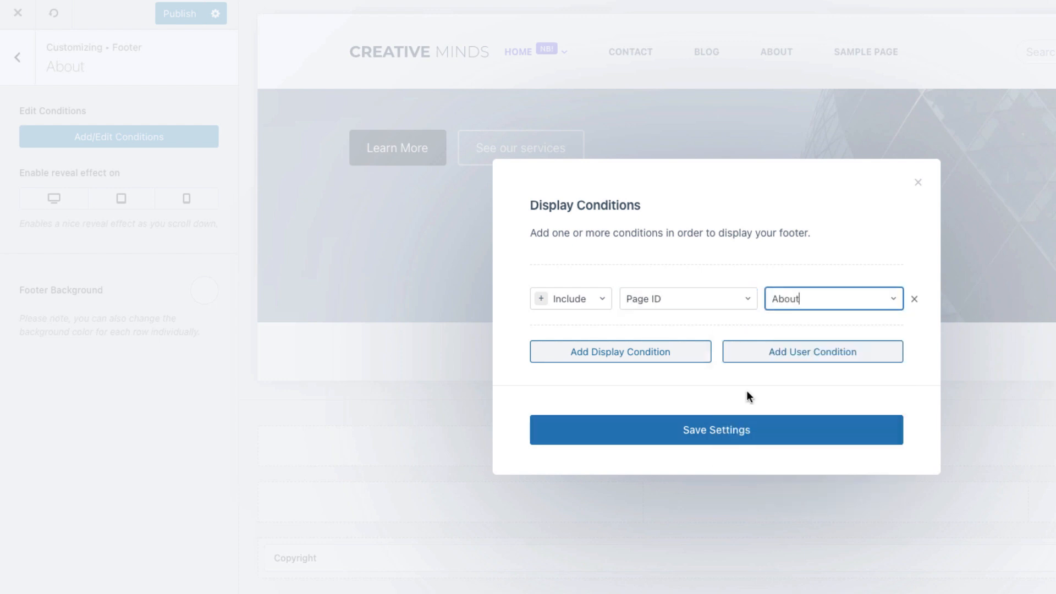
# Add a user condition including User Logged In to the About footer and save the condition settings
pyautogui.click(793, 356)
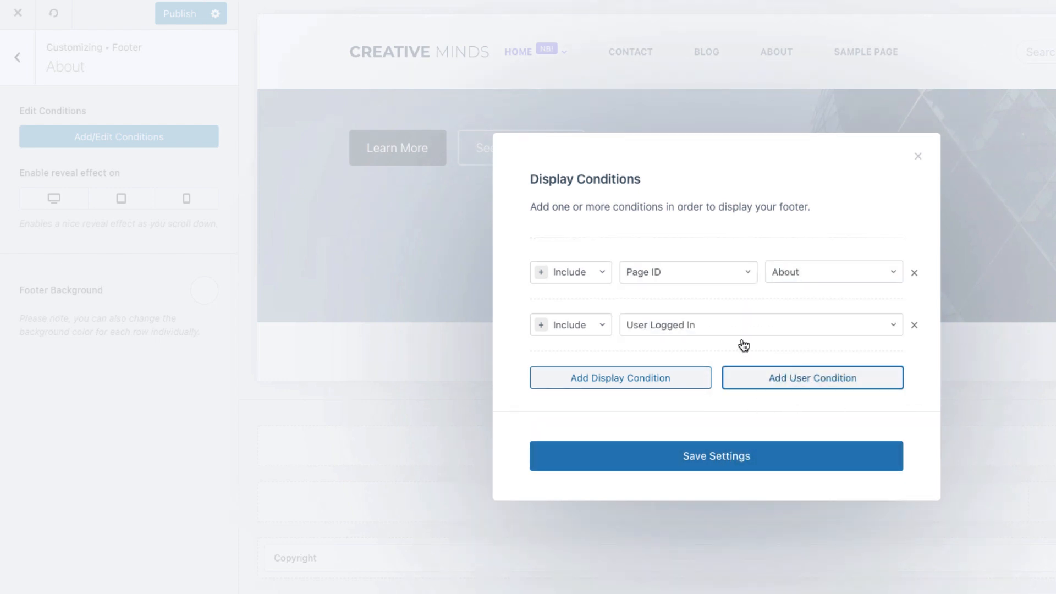
pyautogui.click(668, 324)
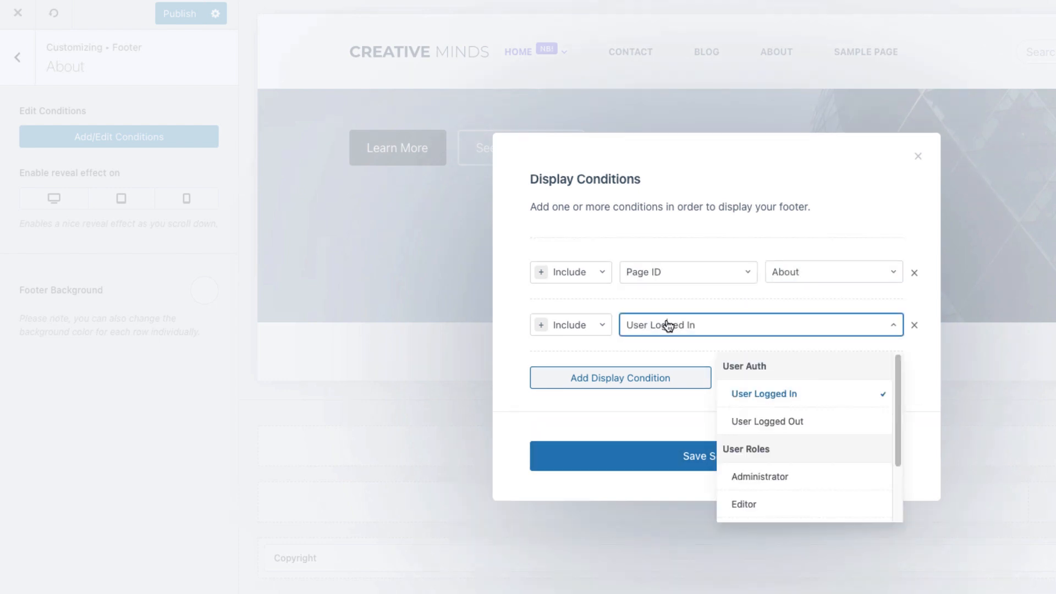
pyautogui.click(770, 396)
pyautogui.click(697, 455)
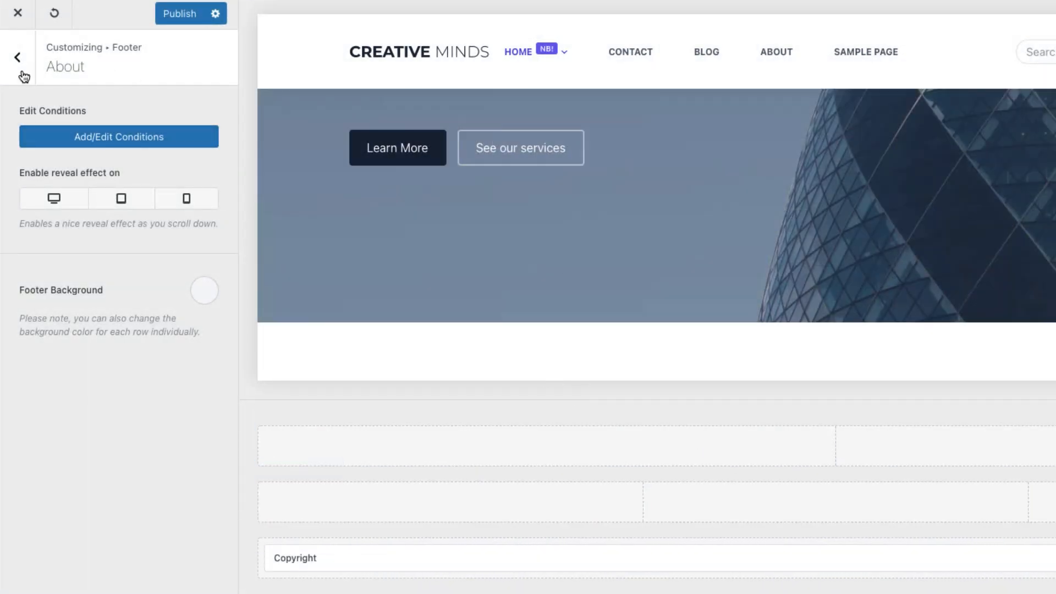
# Return to the About footer's elements and place the Logo element in the middle row
pyautogui.click(15, 55)
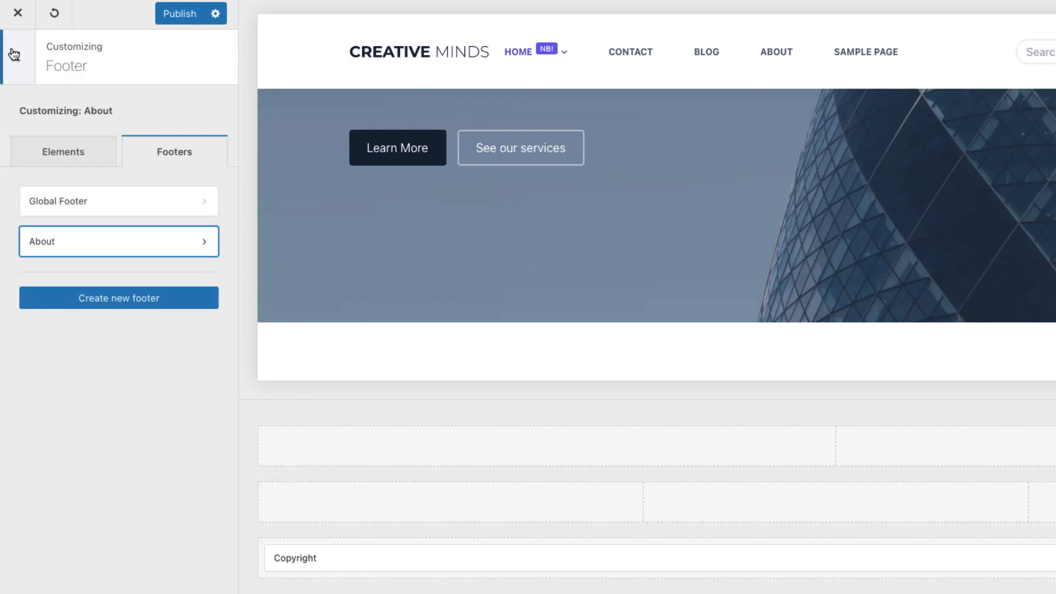
pyautogui.click(15, 55)
pyautogui.click(63, 265)
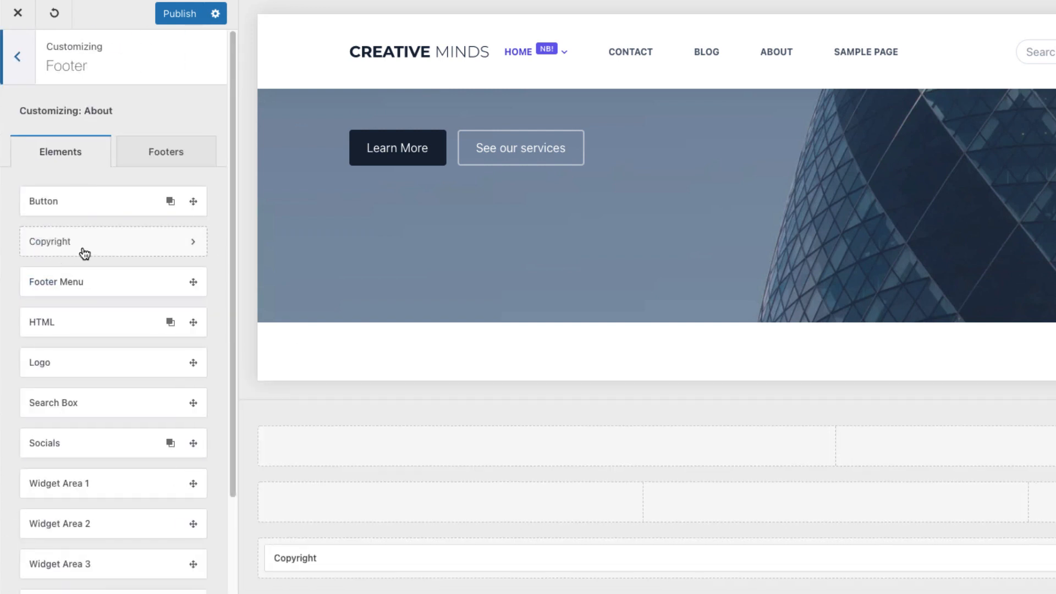
pyautogui.click(160, 157)
pyautogui.click(57, 162)
pyautogui.moveTo(79, 370); pyautogui.dragTo(484, 507)
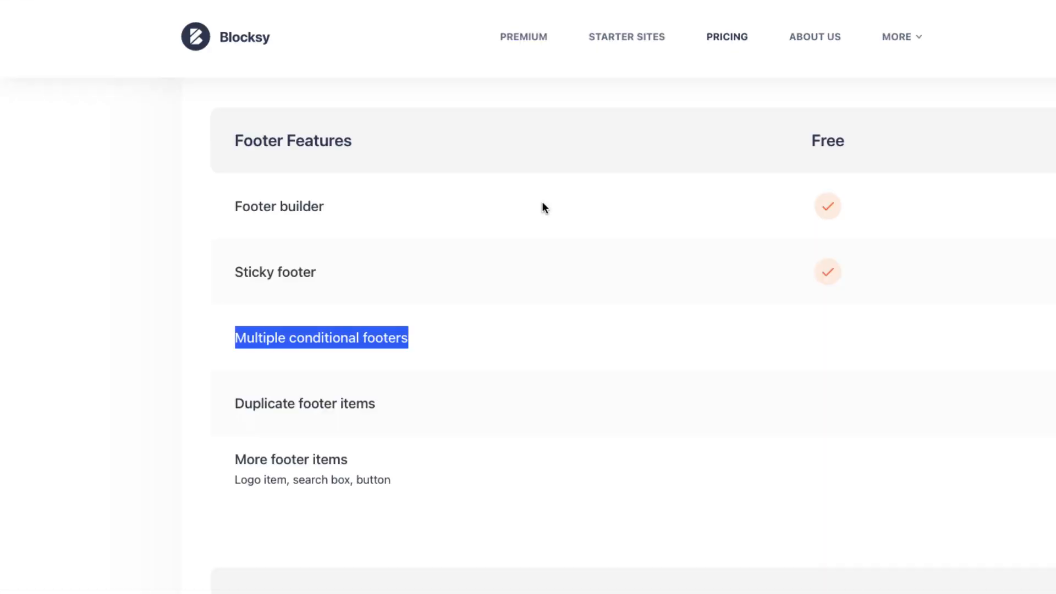
# On the pricing page, highlight the logo item, search box and button under More footer items, and the Duplicate footer items feature
pyautogui.scroll(-2, 569, 271)
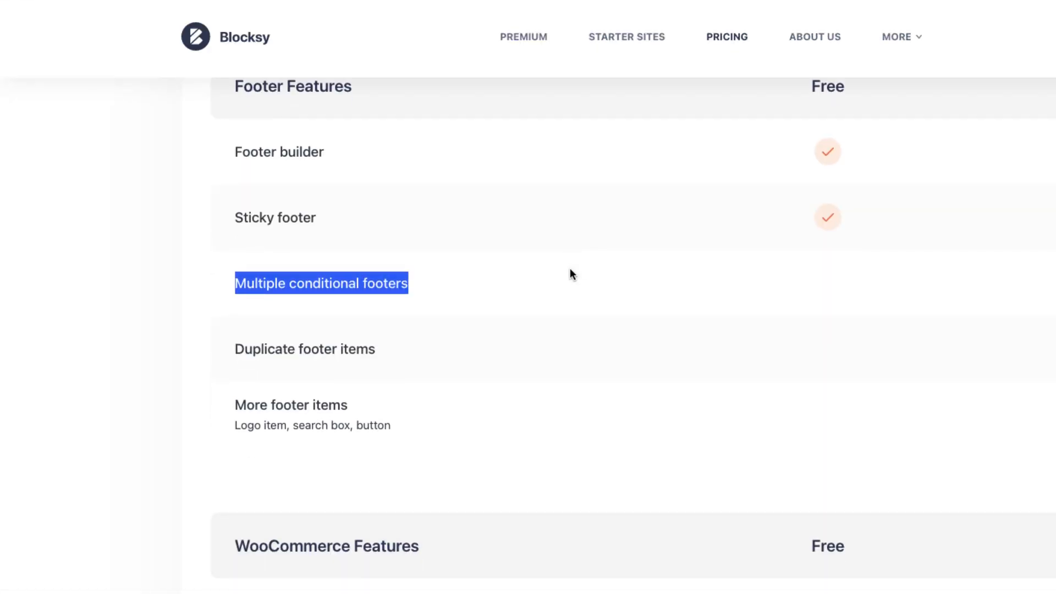
pyautogui.click(353, 442)
pyautogui.moveTo(284, 428); pyautogui.dragTo(275, 426)
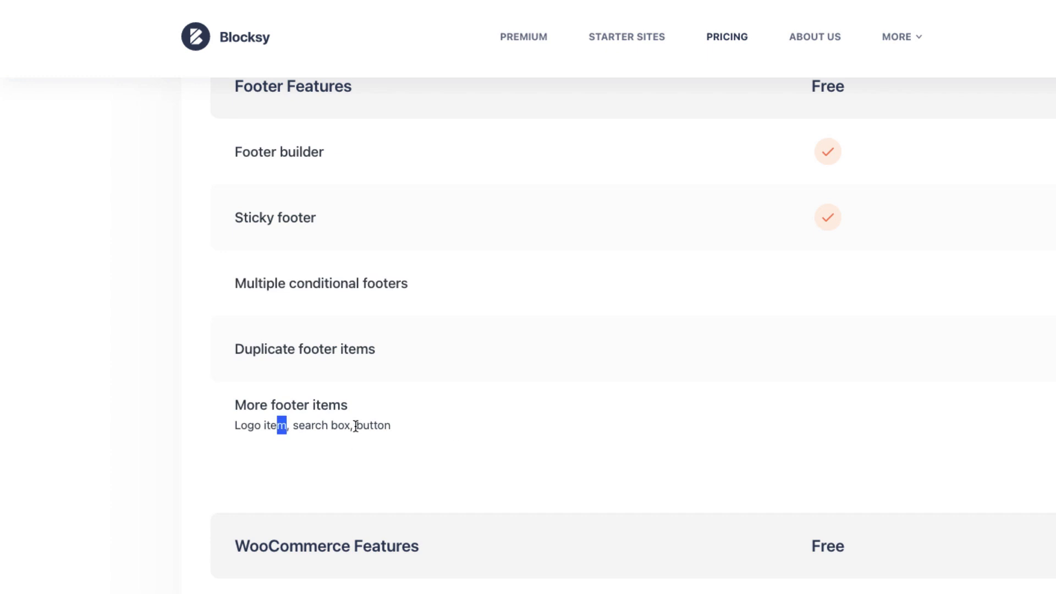
pyautogui.moveTo(351, 426); pyautogui.dragTo(299, 428)
pyautogui.moveTo(399, 429); pyautogui.dragTo(251, 424)
pyautogui.tripleClick(229, 426)
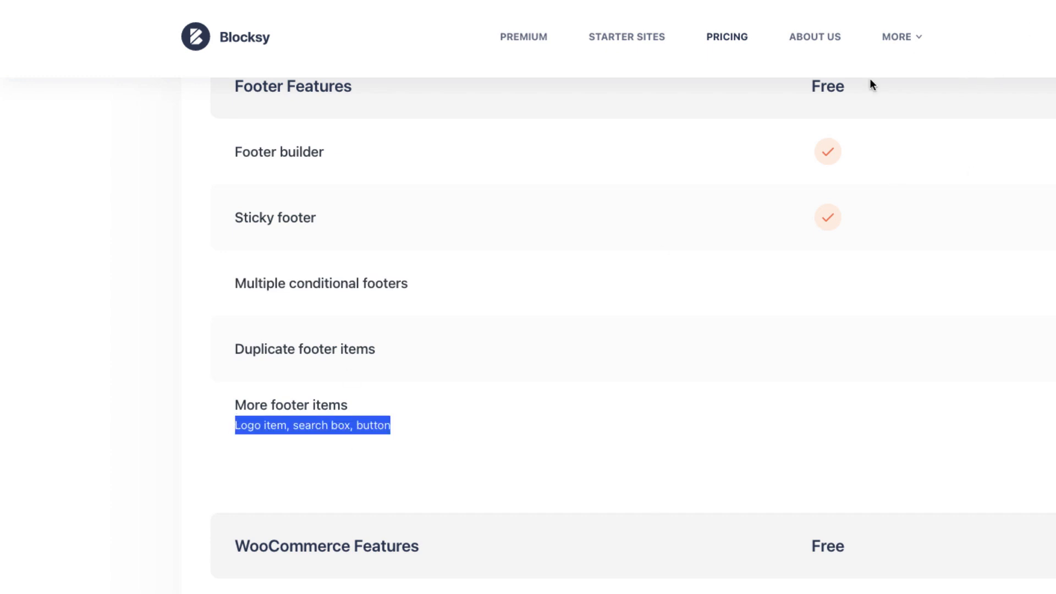
pyautogui.click(391, 433)
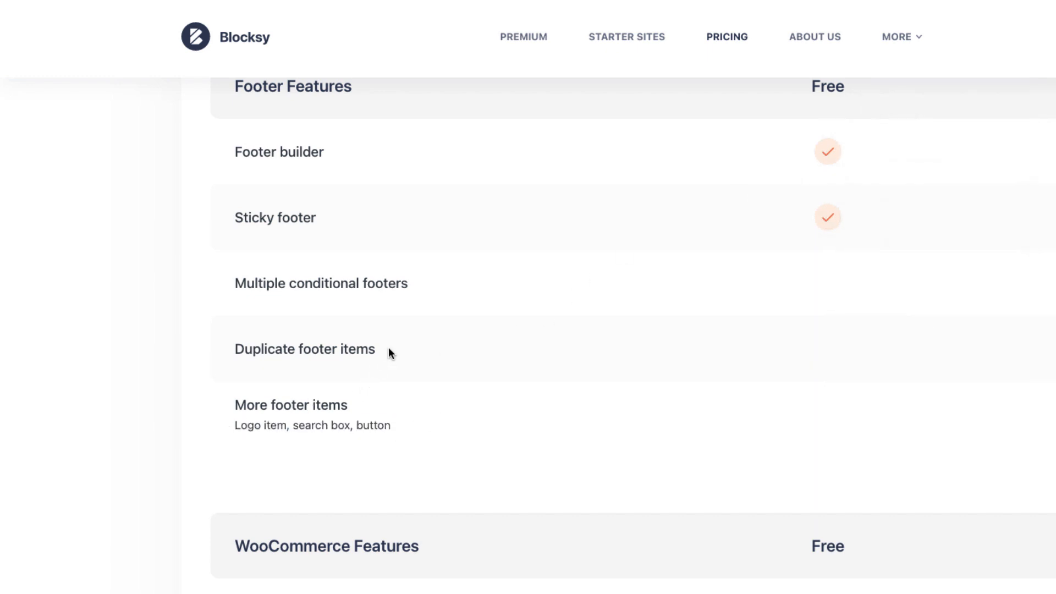
pyautogui.moveTo(388, 348); pyautogui.dragTo(238, 349)
pyautogui.click(232, 349)
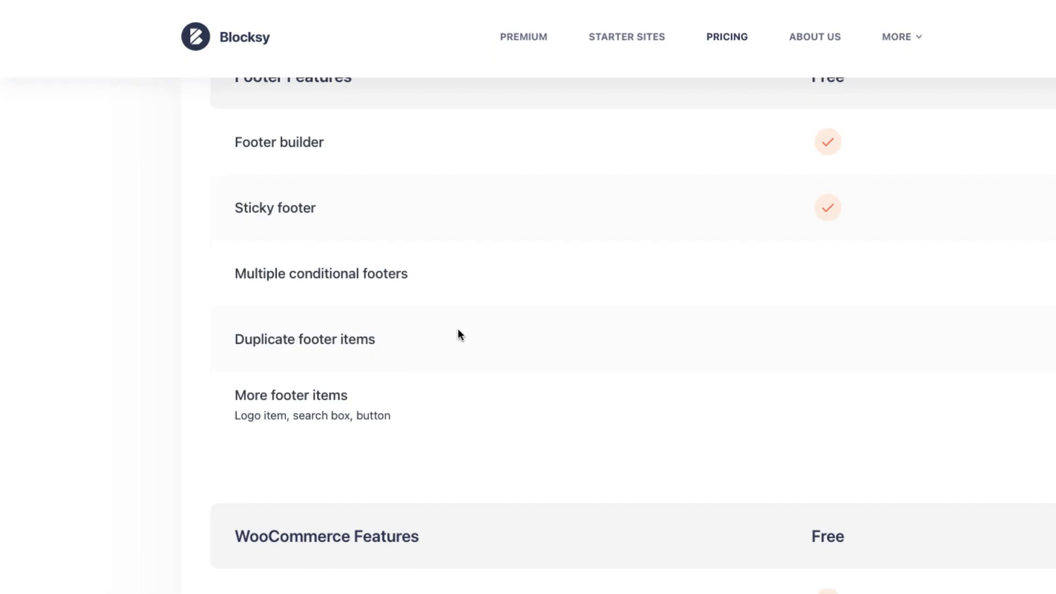
# Highlight Quick view module under WooCommerce Features, and open the quick view of ACME Potato Album in the test shop's customizer preview
pyautogui.scroll(-7, 457, 329)
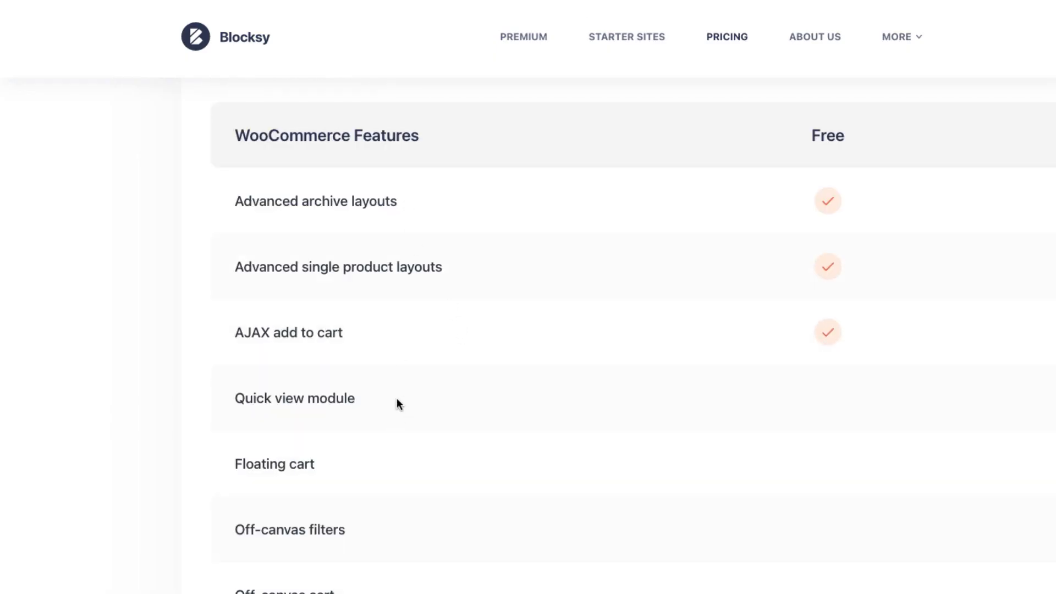
pyautogui.scroll(-3, 412, 396)
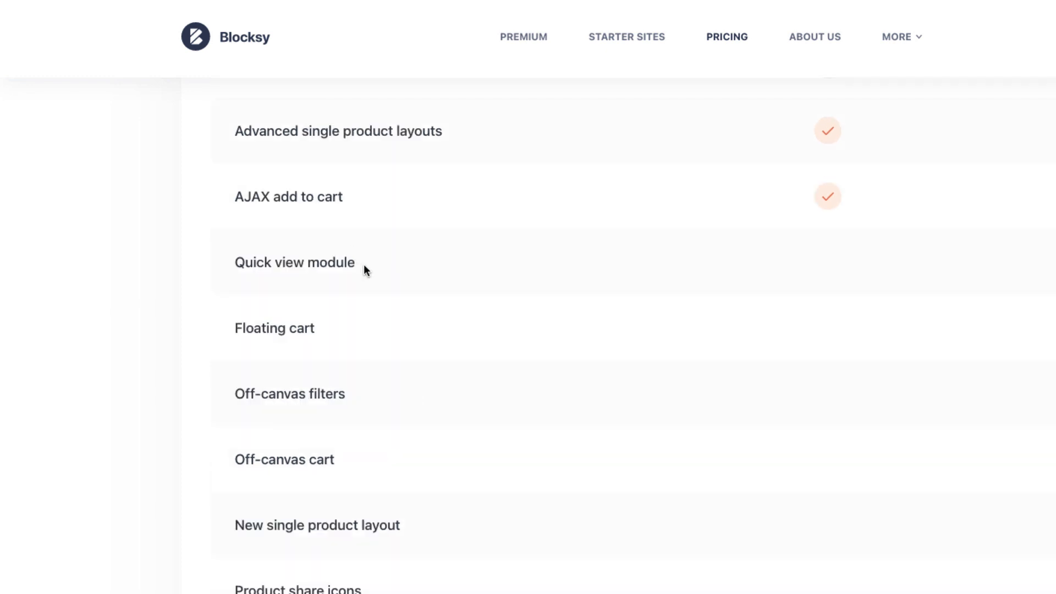
pyautogui.moveTo(364, 264); pyautogui.dragTo(232, 258)
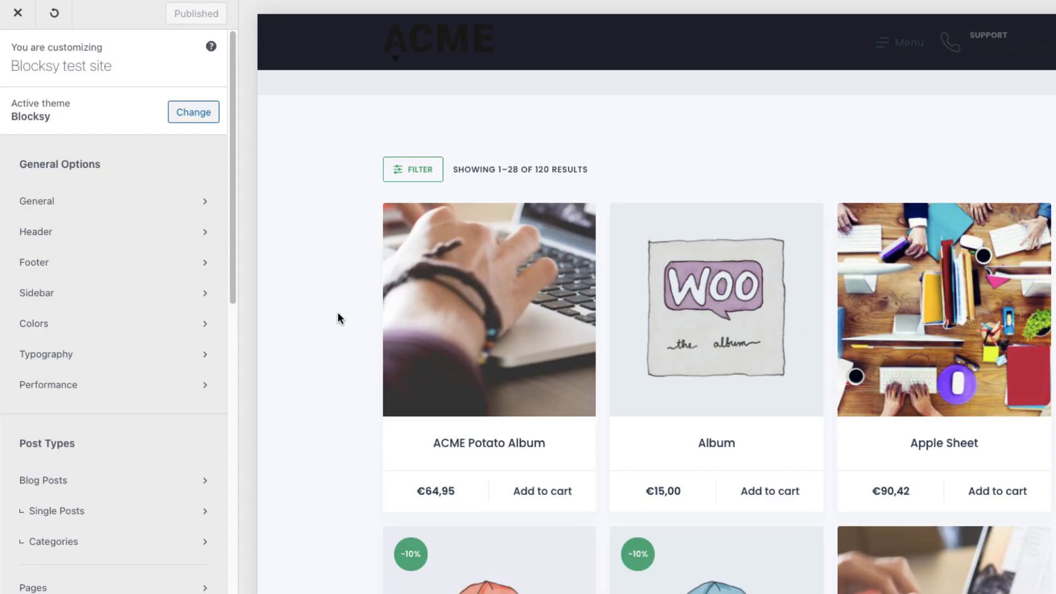
pyautogui.moveTo(567, 229)
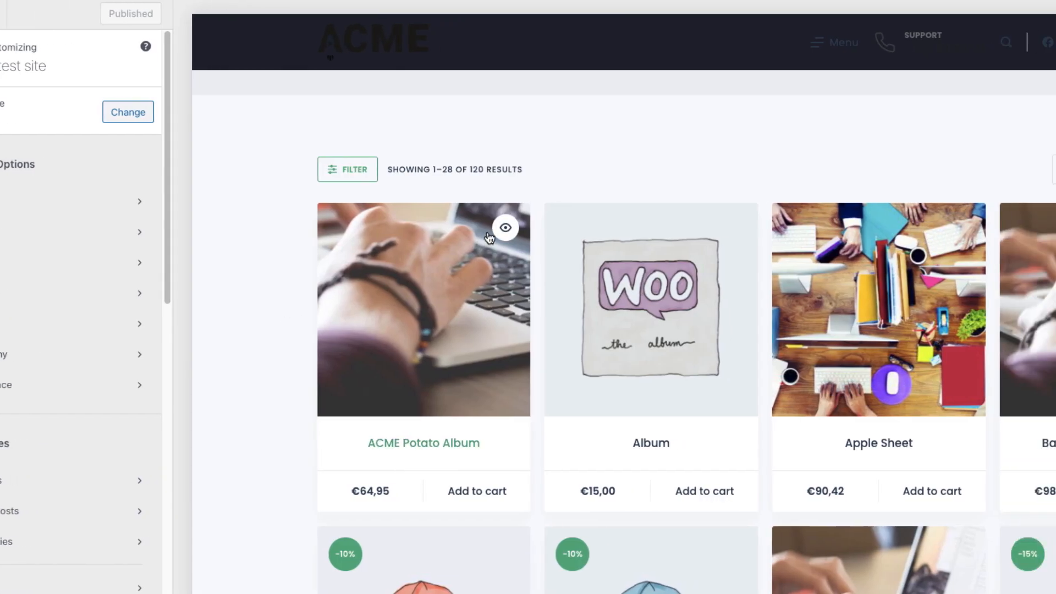
pyautogui.click(367, 231)
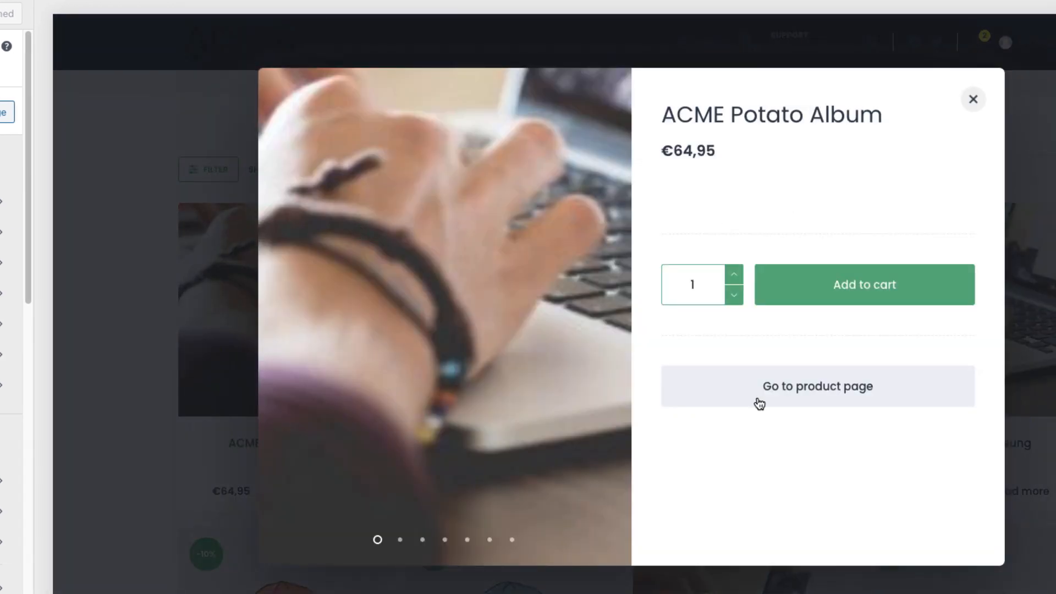
# Browse through the gallery images in the ACME Potato Album quick view and close it
pyautogui.click(400, 539)
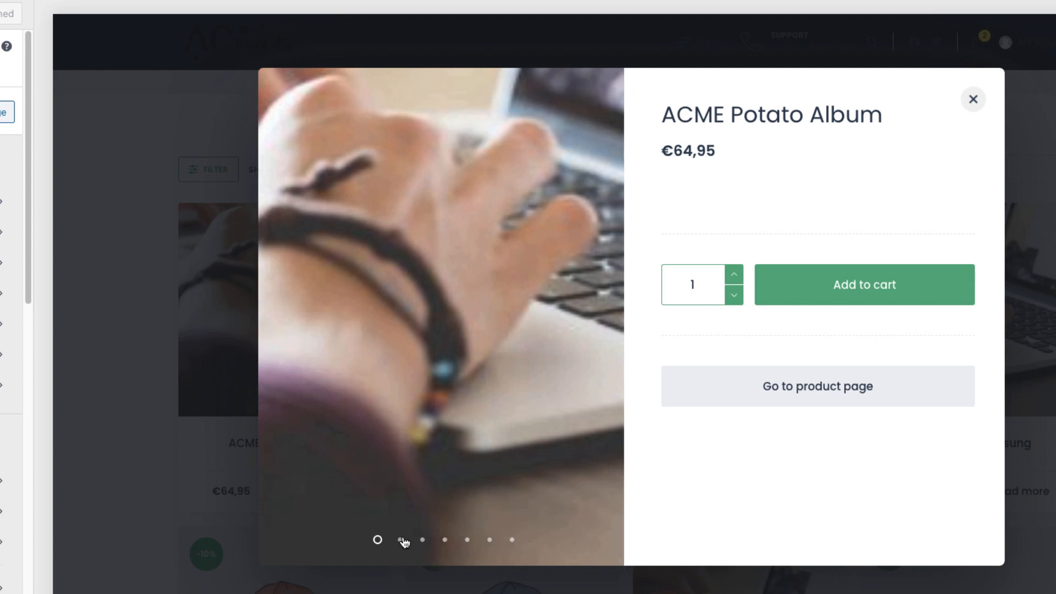
pyautogui.click(422, 540)
pyautogui.click(445, 541)
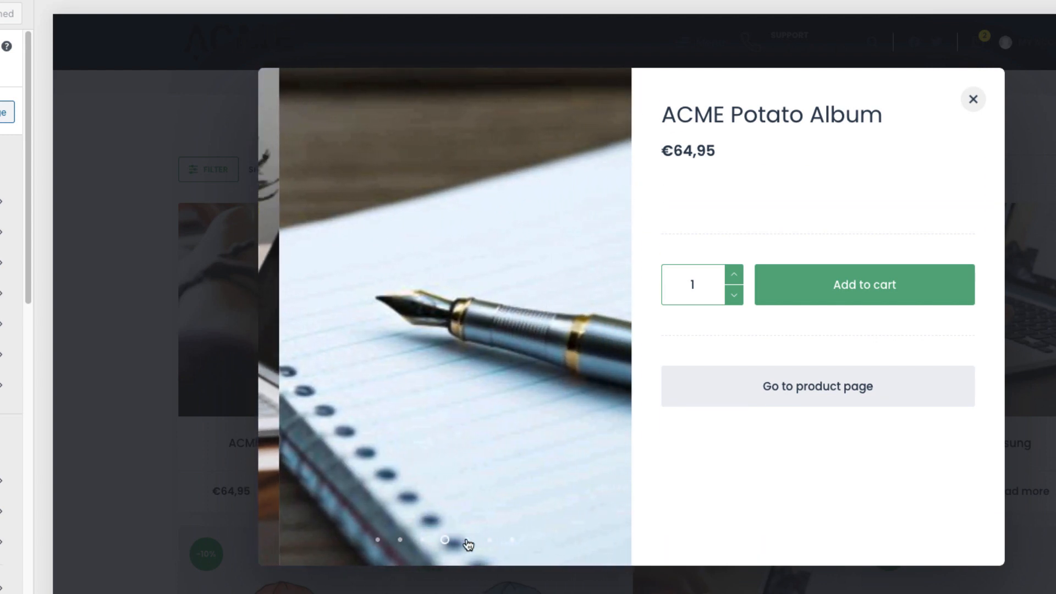
pyautogui.click(467, 541)
pyautogui.click(489, 541)
pyautogui.click(511, 541)
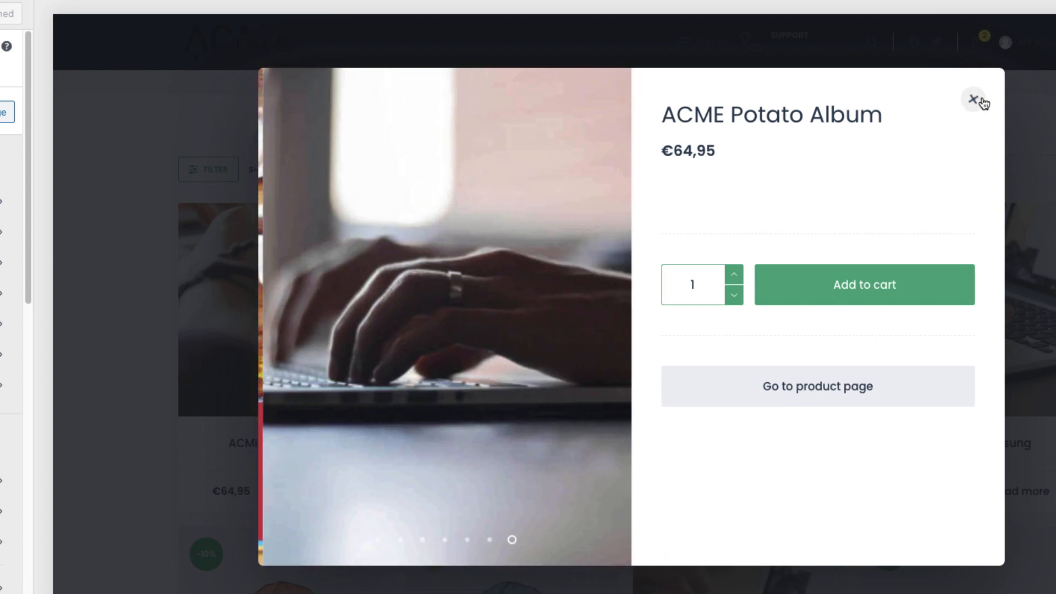
pyautogui.click(973, 99)
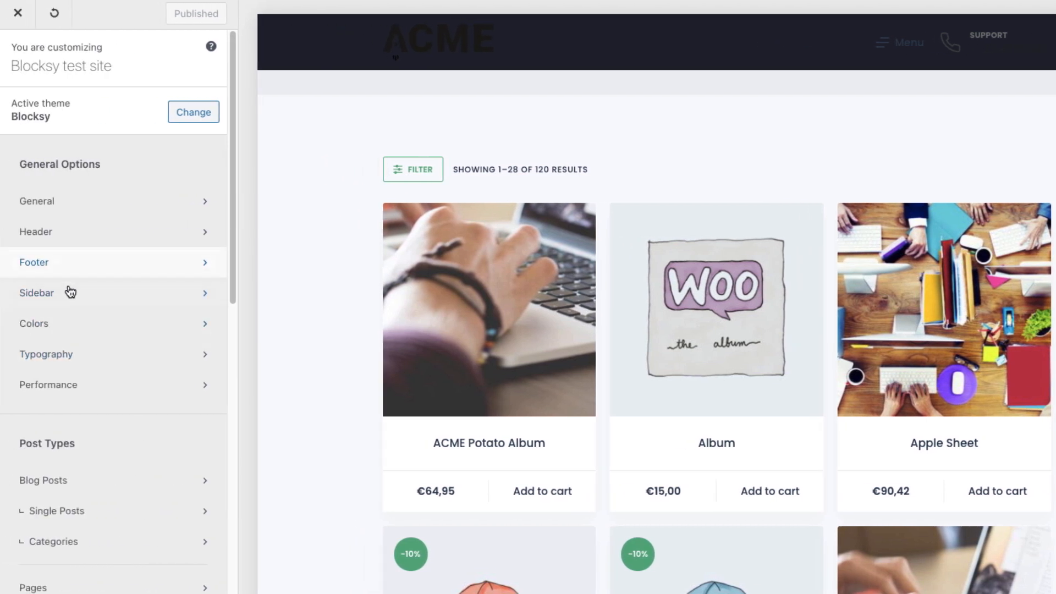
# Open the WooCommerce product archive's Cards Options and review the Trigger Modal On choices for Quick View
pyautogui.scroll(-5, 74, 308)
pyautogui.click(82, 410)
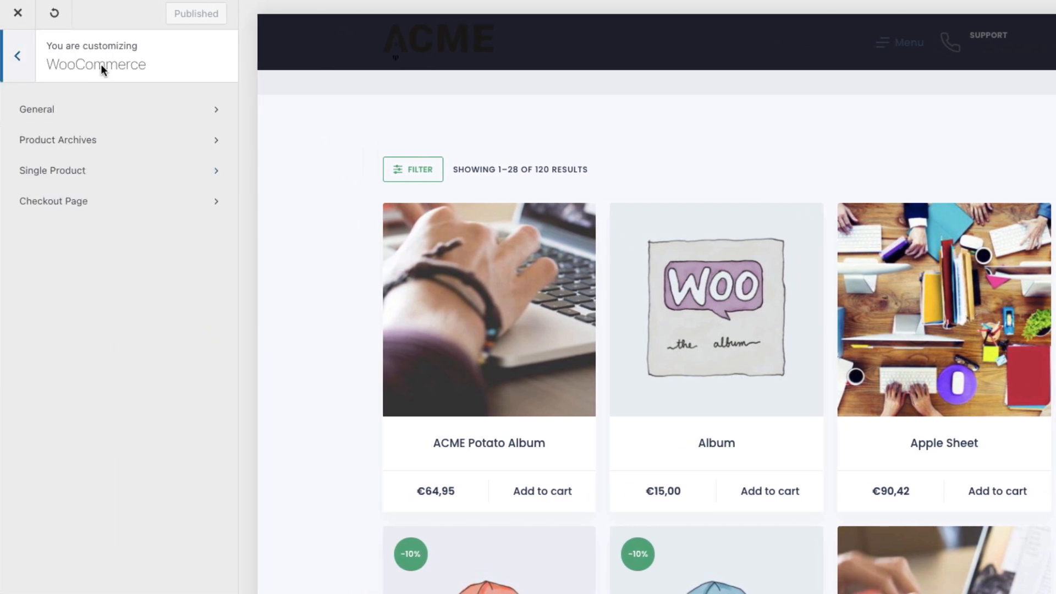
pyautogui.click(74, 113)
pyautogui.press('Escape')
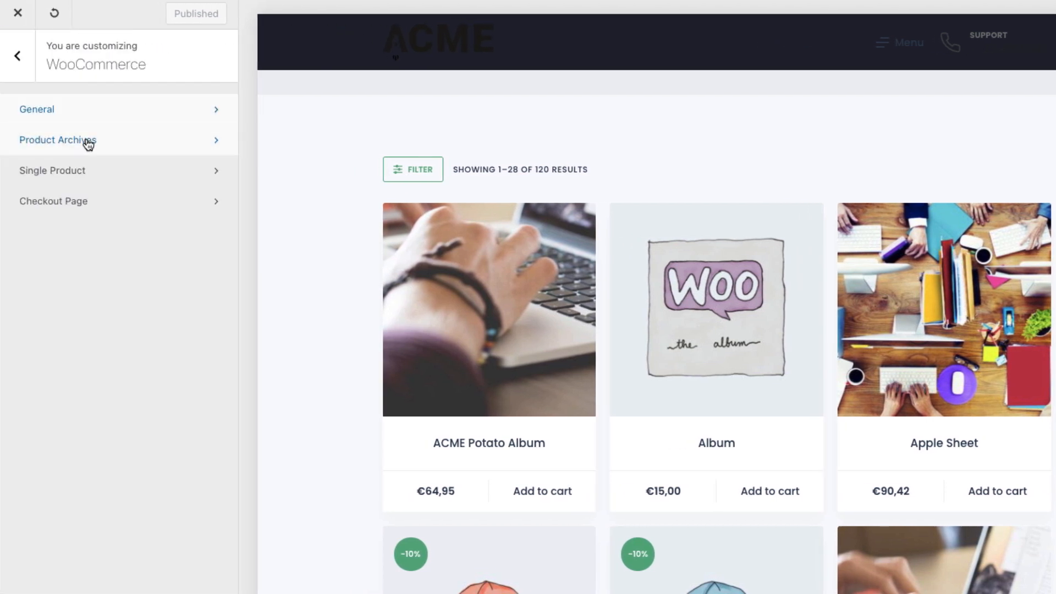
pyautogui.click(86, 140)
pyautogui.scroll(-3, 111, 321)
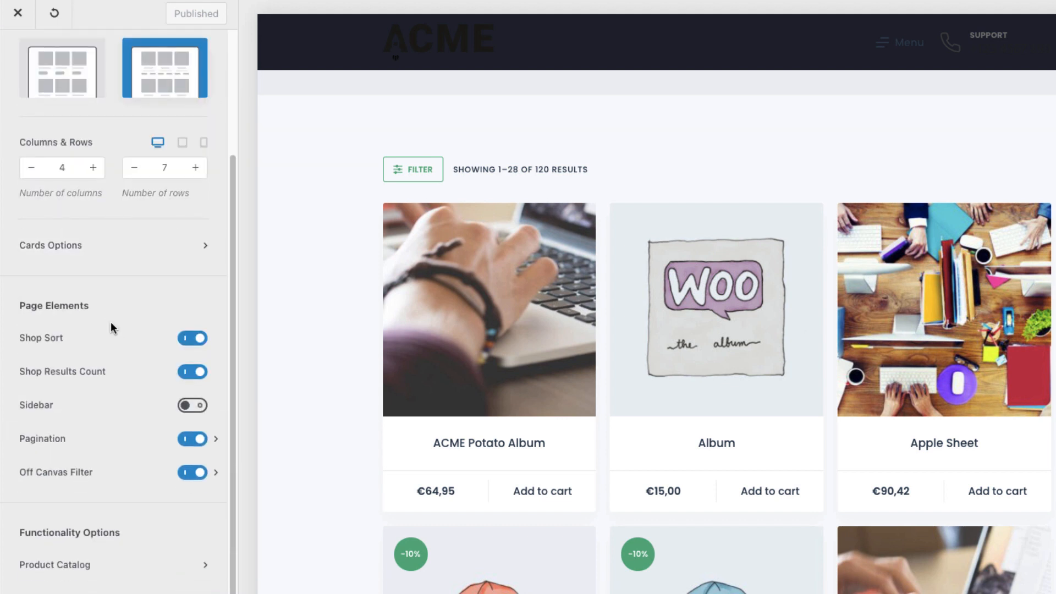
pyautogui.scroll(3, 113, 317)
pyautogui.click(131, 416)
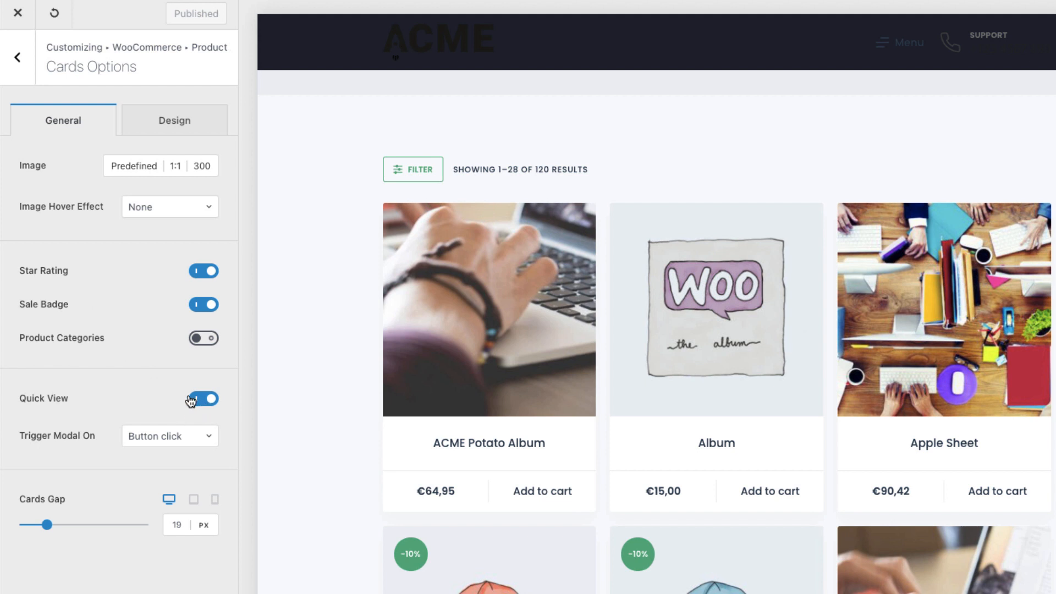
pyautogui.click(165, 438)
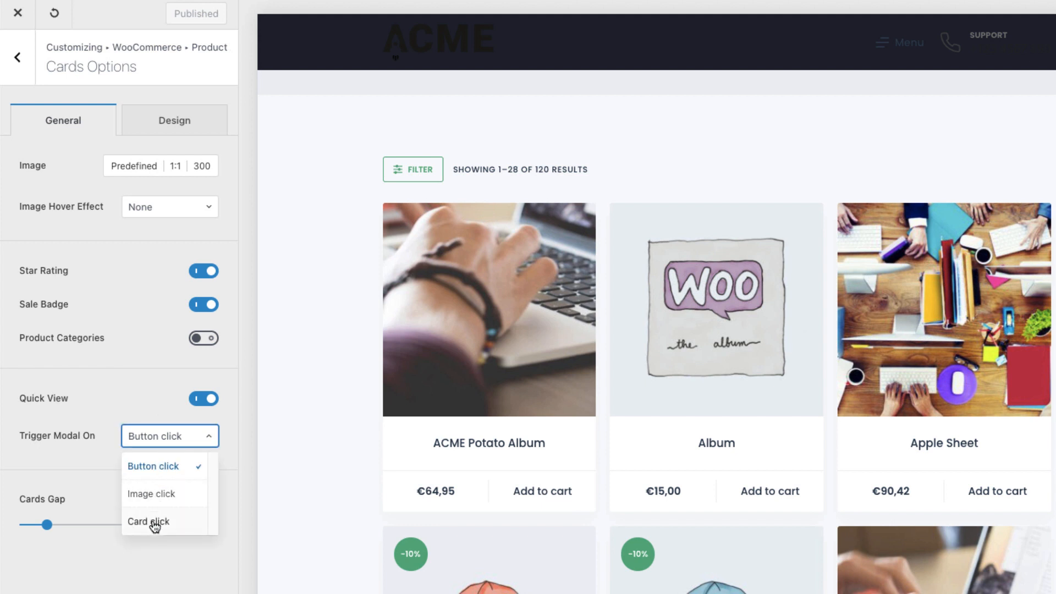
pyautogui.click(149, 389)
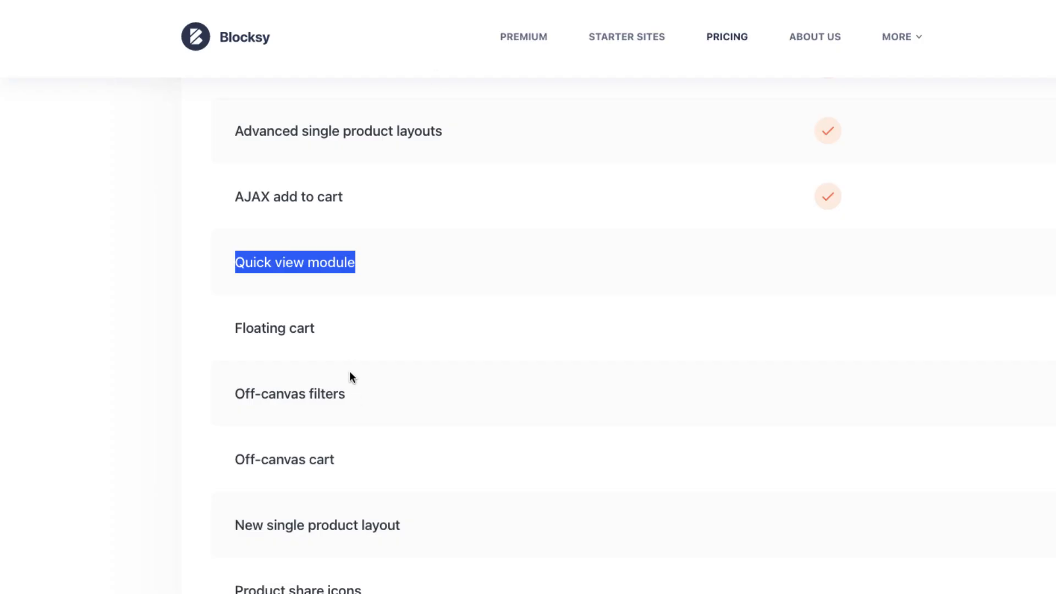
# Highlight Floating cart on the pricing page and examine the floating cart bar on the ACME Potato Album product page
pyautogui.moveTo(321, 327); pyautogui.dragTo(233, 328)
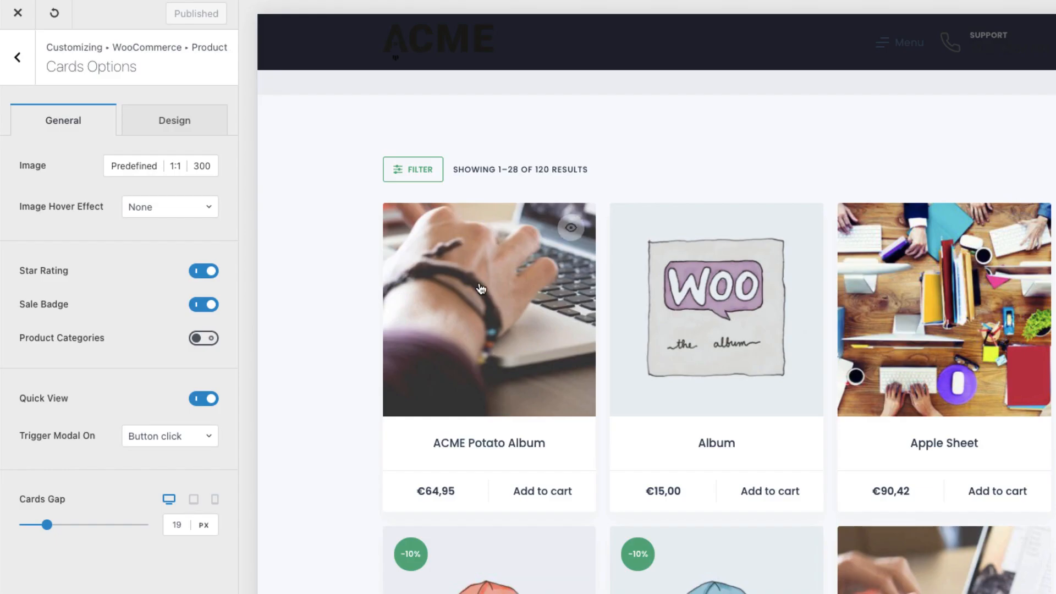
pyautogui.click(478, 283)
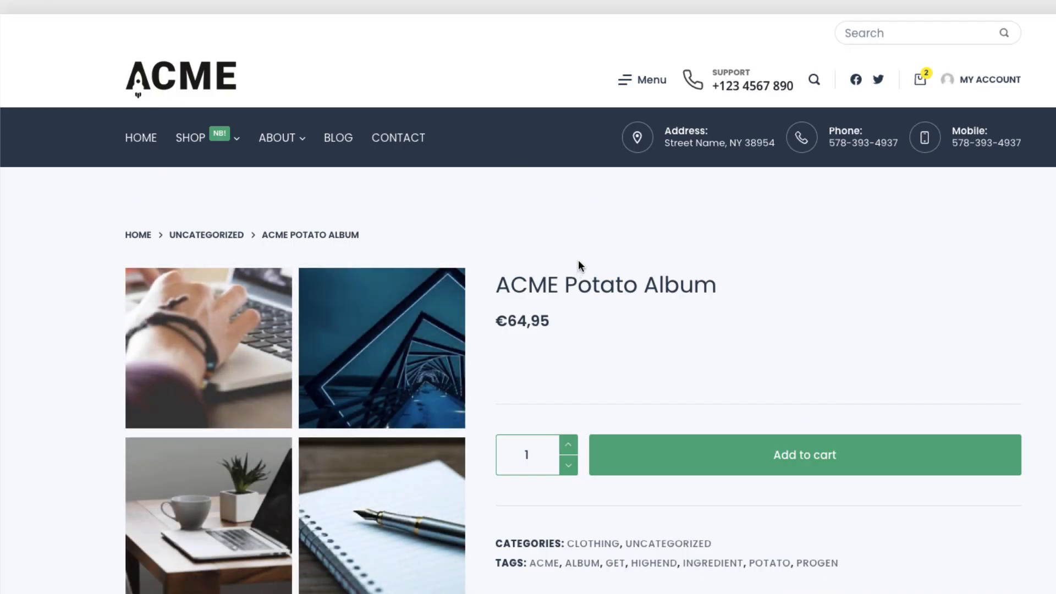
pyautogui.scroll(-15, 578, 261)
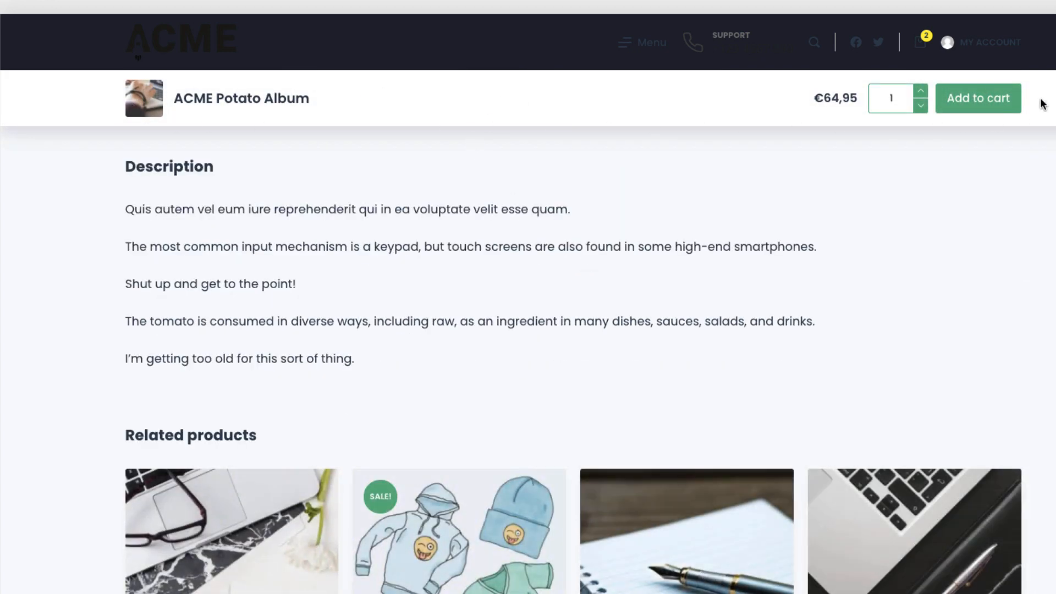
pyautogui.scroll(15, 536, 377)
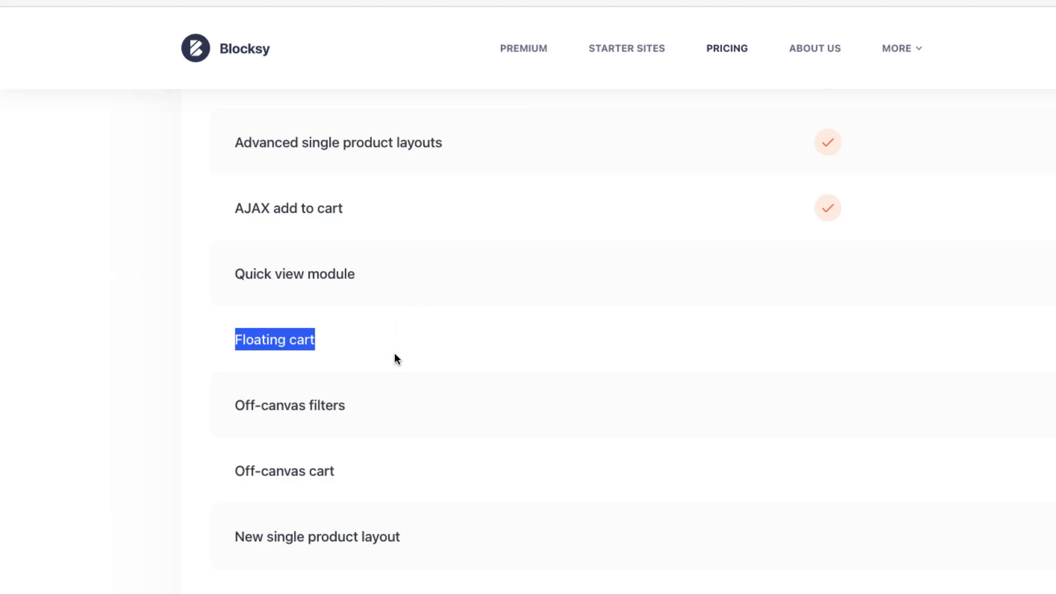
# Highlight New single product layout on the pricing page and examine the ACME Potato Album image gallery in the customizer preview
pyautogui.scroll(-2, 385, 363)
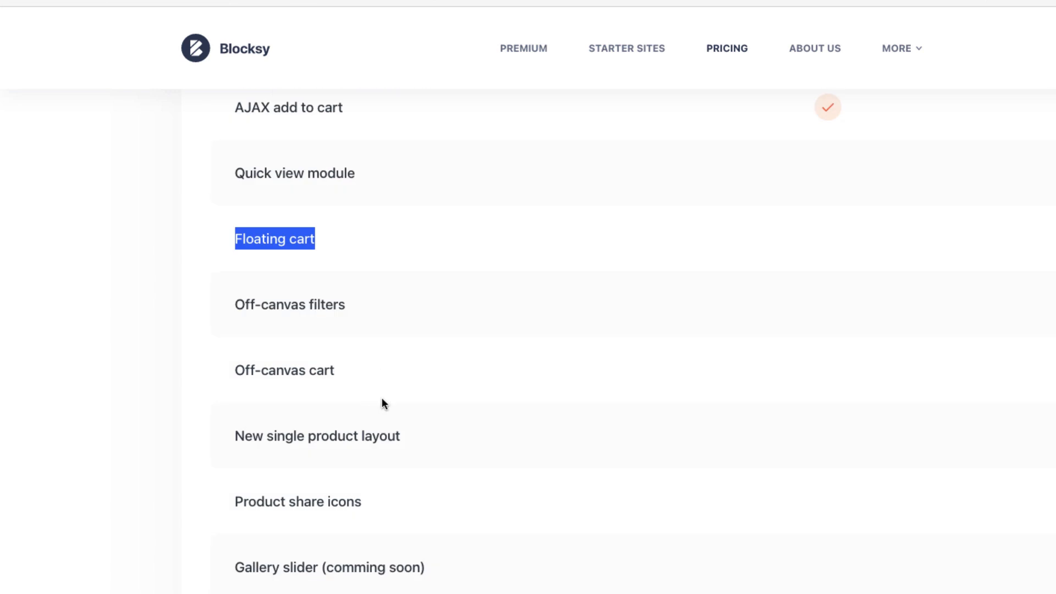
pyautogui.moveTo(427, 427); pyautogui.dragTo(236, 429)
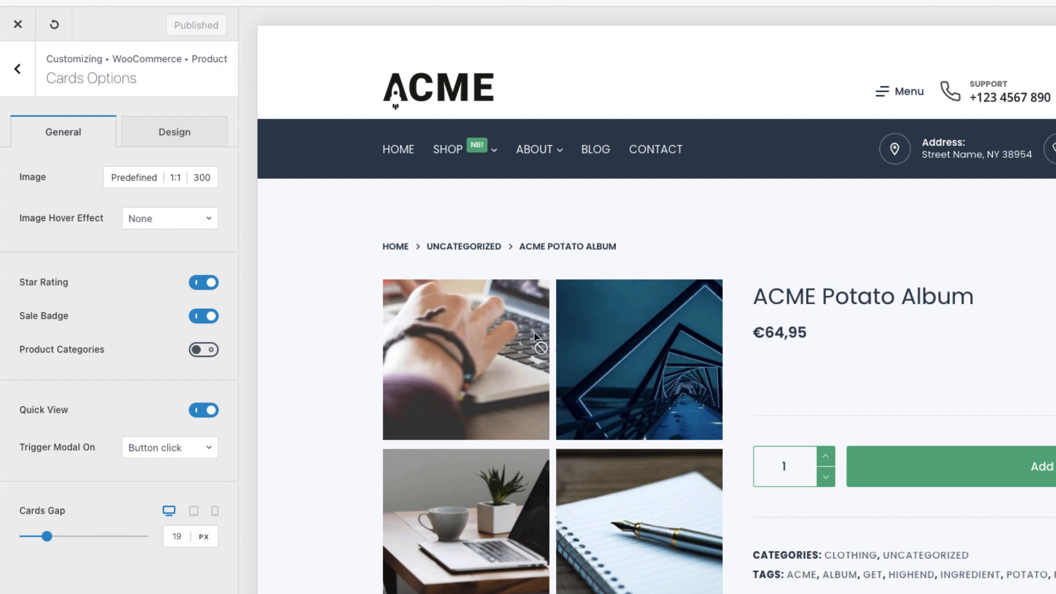
pyautogui.scroll(-2, 534, 255)
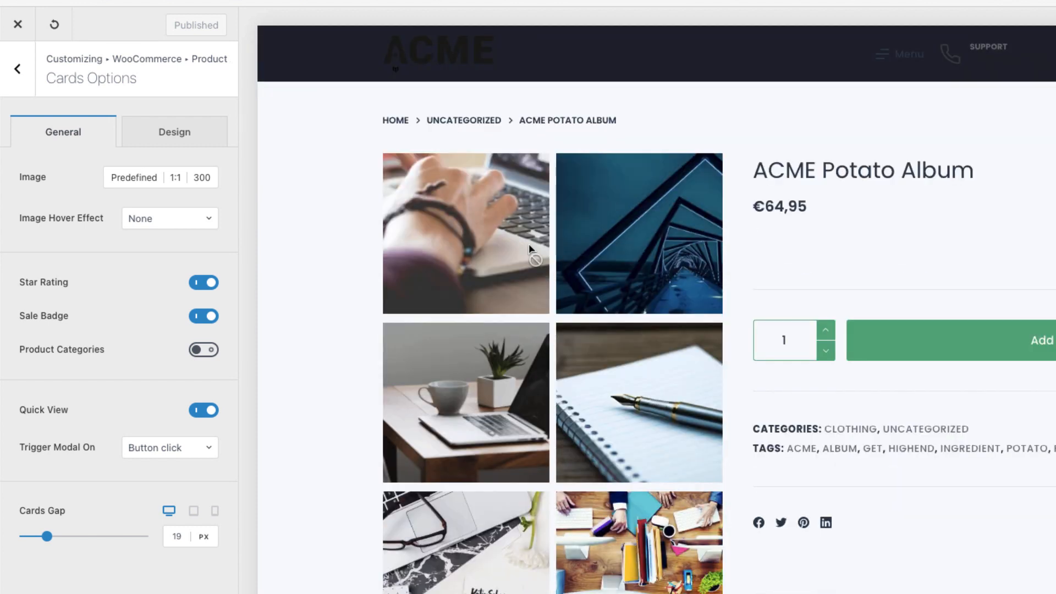
# Open the WooCommerce Single Product settings and try the Horizontal product gallery layout before reselecting the stacked layout
pyautogui.click(20, 72)
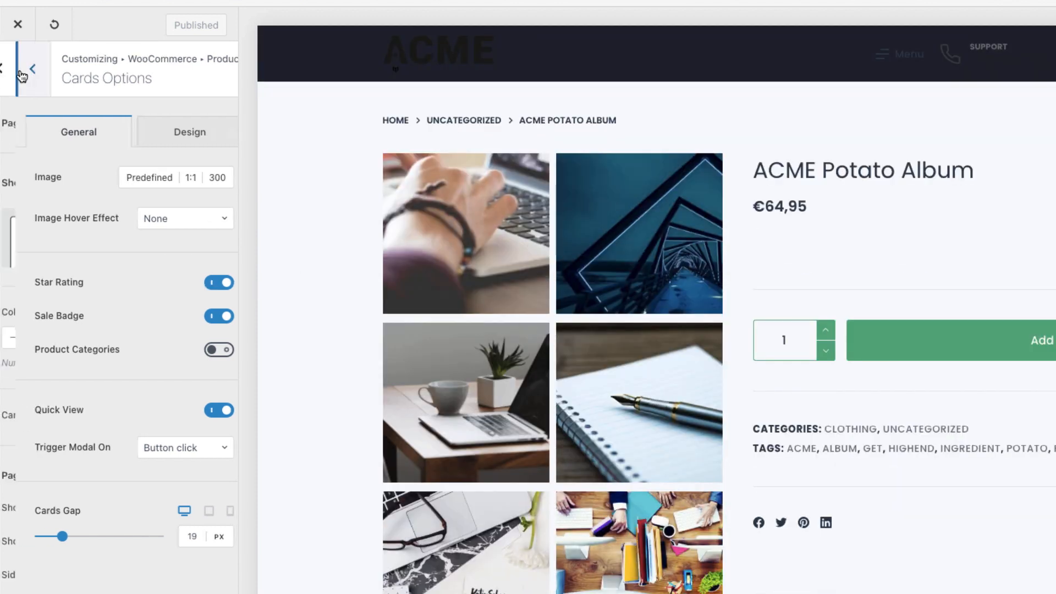
pyautogui.click(20, 72)
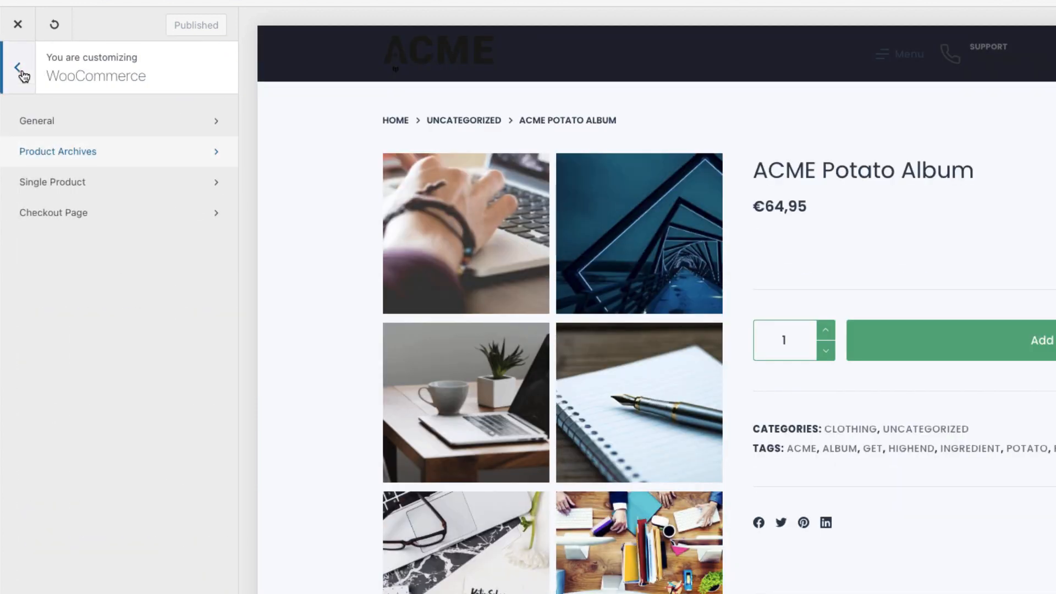
pyautogui.click(20, 74)
pyautogui.click(82, 427)
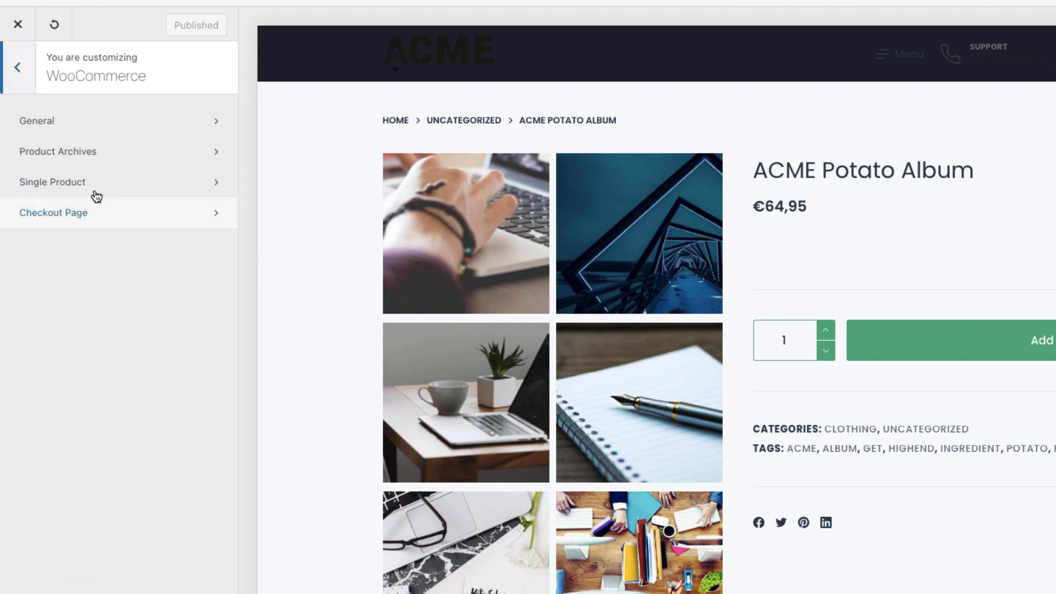
pyautogui.click(95, 187)
pyautogui.scroll(-4, 113, 279)
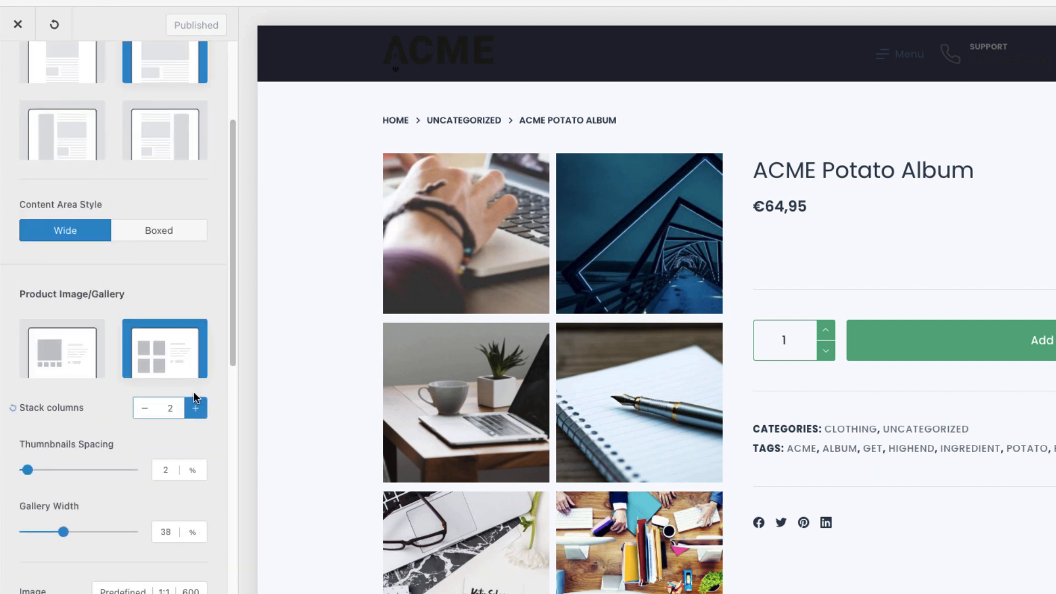
pyautogui.click(74, 348)
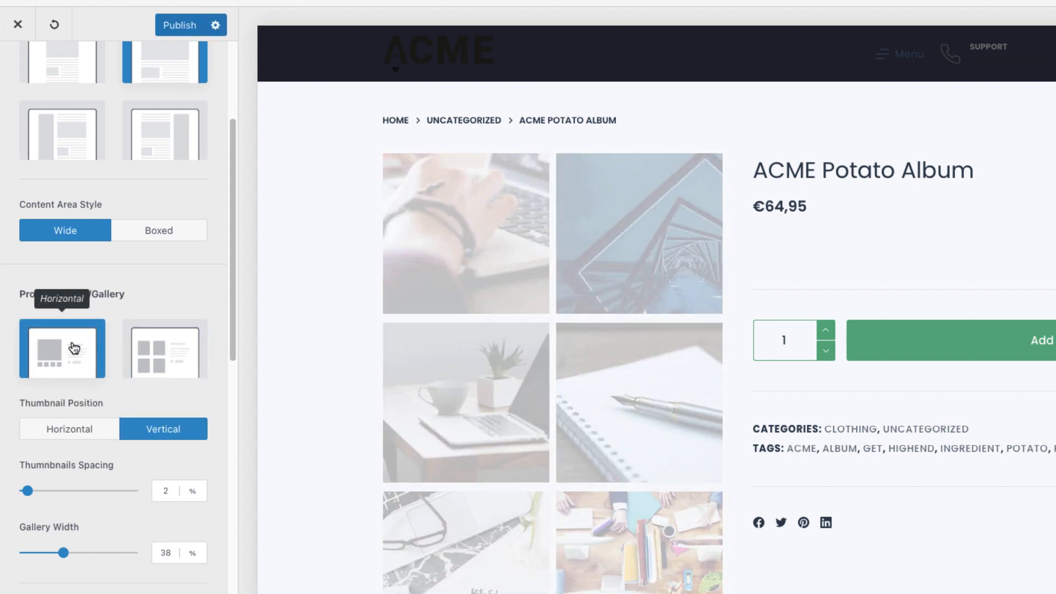
pyautogui.click(144, 347)
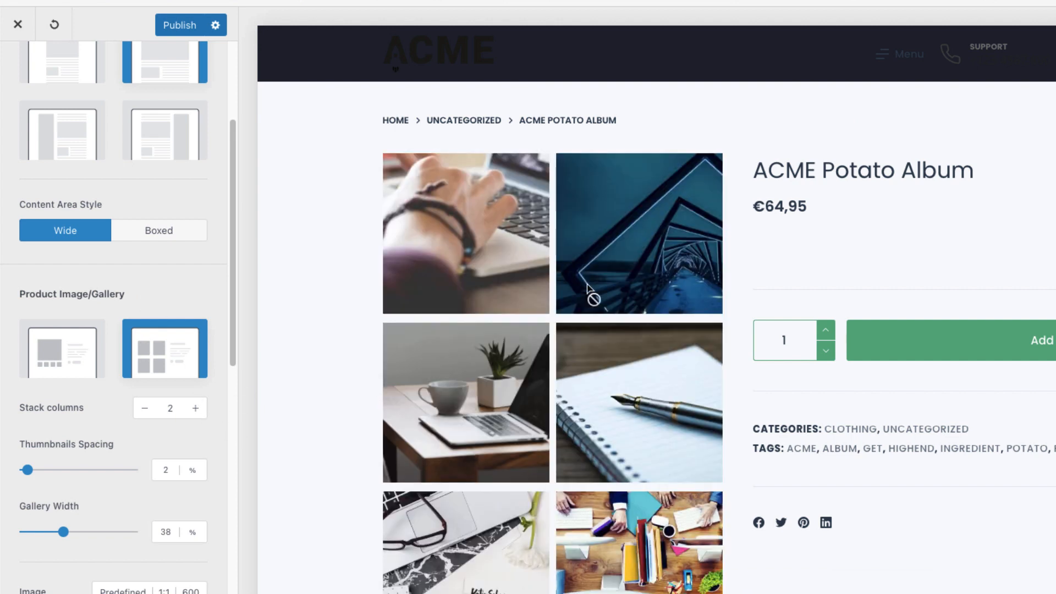
# Set the product gallery's stack columns to 3 and its gallery width to 55%
pyautogui.click(195, 408)
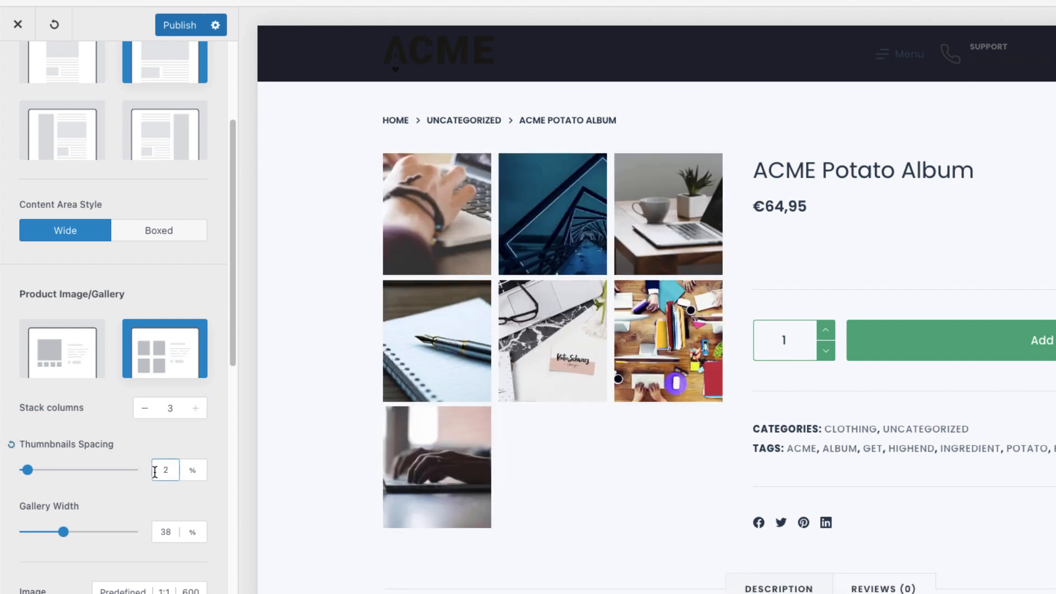
pyautogui.scroll(-1, 165, 472)
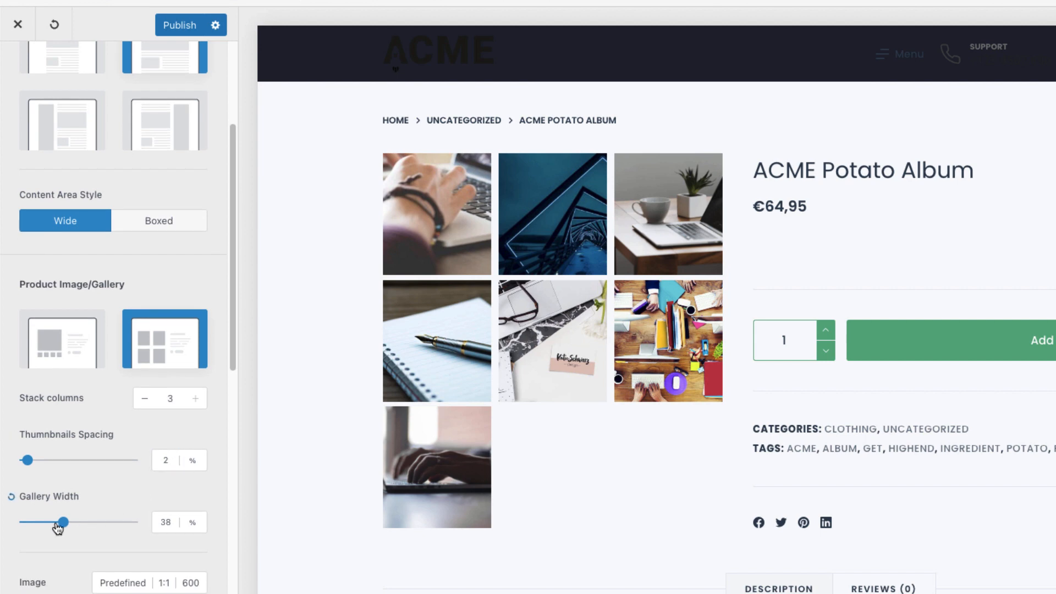
pyautogui.click(96, 525)
pyautogui.scroll(-3, 99, 523)
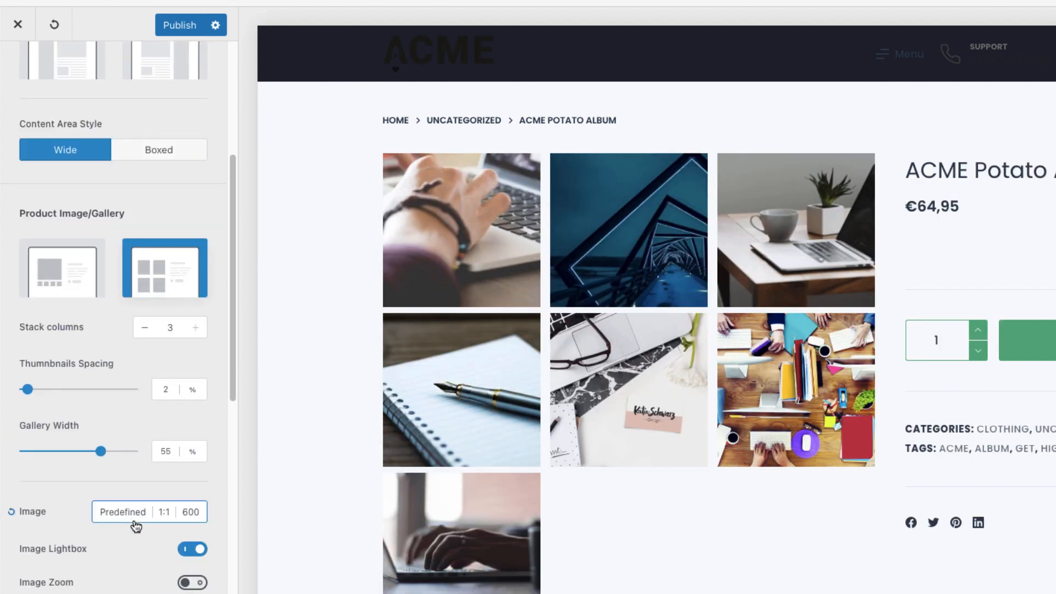
# Set the product gallery's predefined image ratio to portrait 3:4 and publish the changes
pyautogui.click(135, 517)
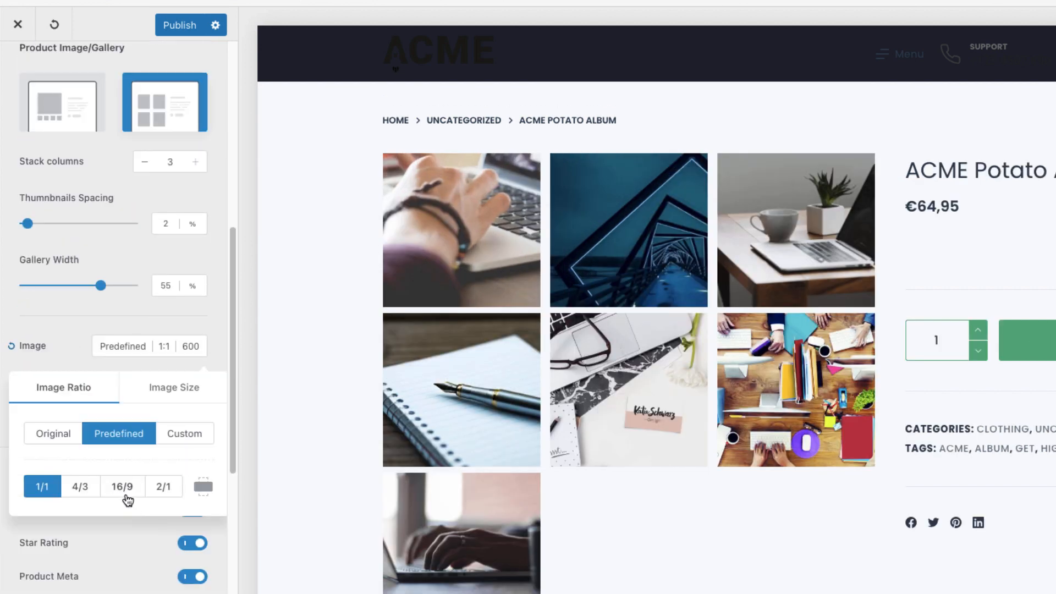
pyautogui.click(77, 487)
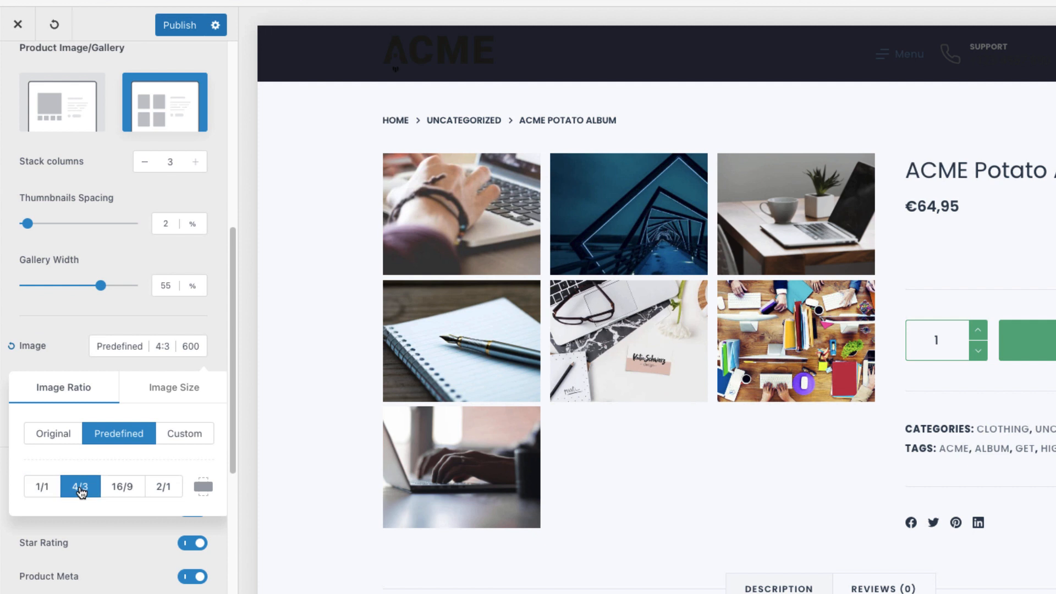
pyautogui.click(204, 487)
pyautogui.click(71, 352)
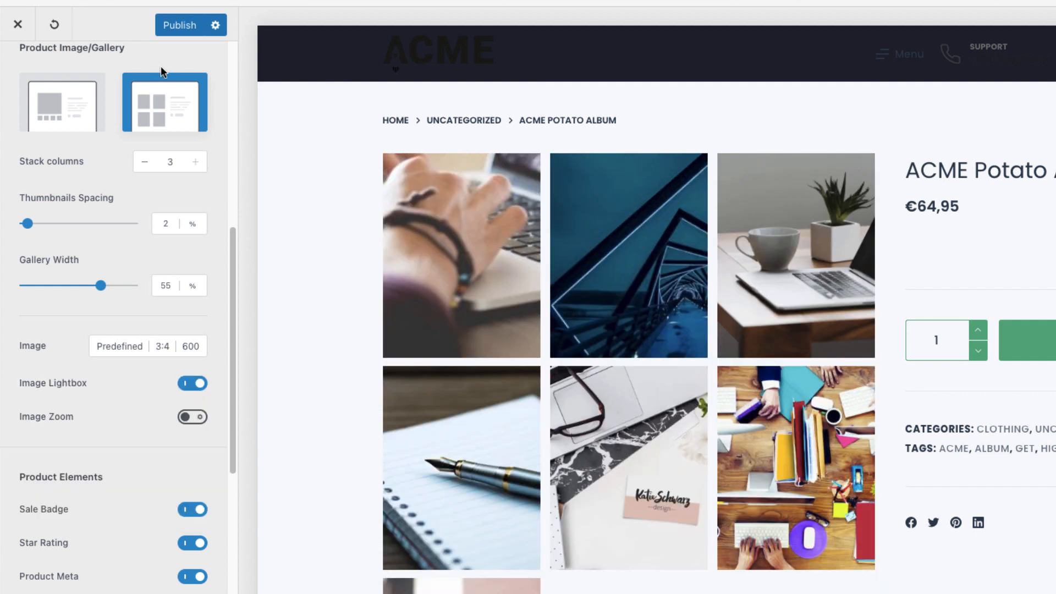
pyautogui.click(177, 25)
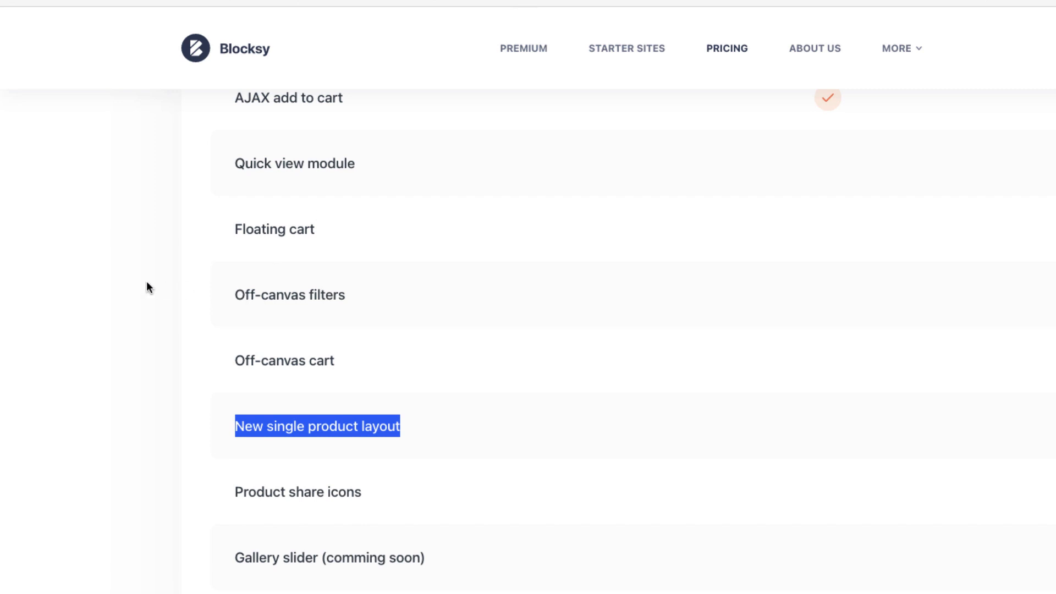
# Highlight Off-canvas filters on the pricing page, and open and close the filter panel on the Shop News page preview
pyautogui.click(374, 318)
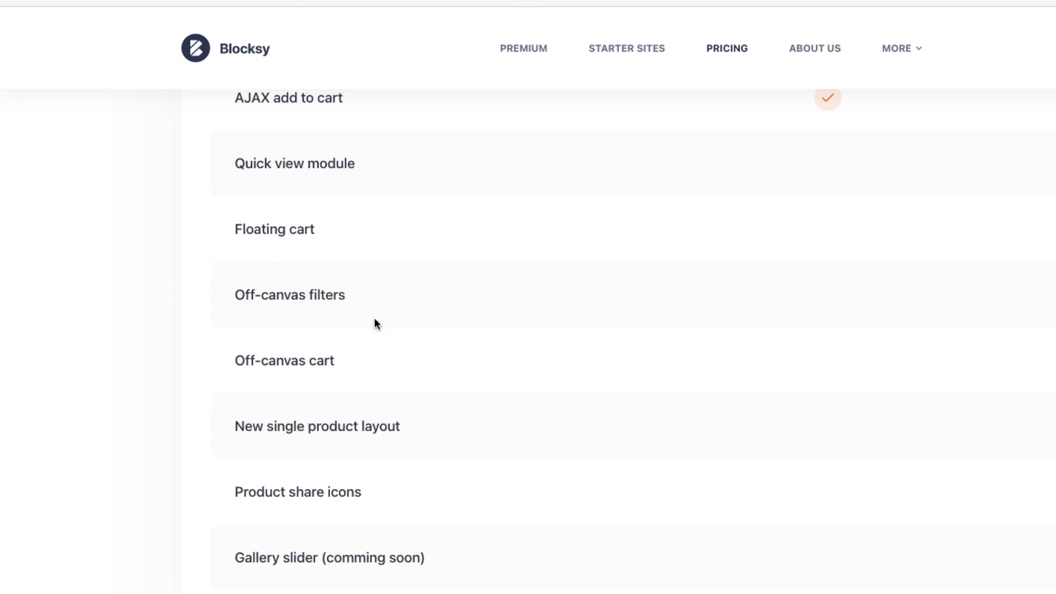
pyautogui.moveTo(352, 296); pyautogui.dragTo(235, 296)
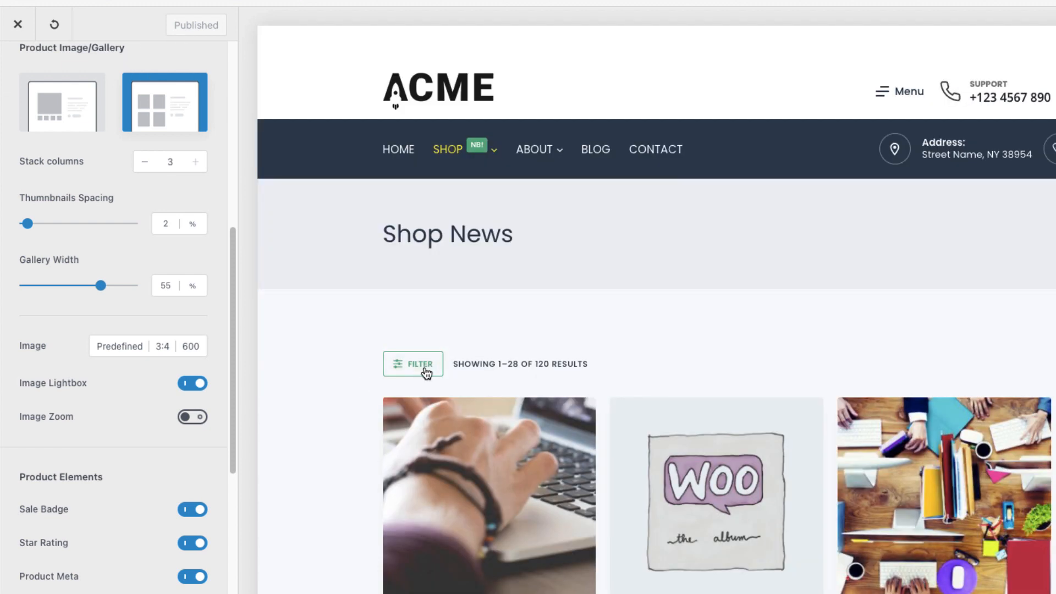
pyautogui.click(422, 367)
pyautogui.click(510, 55)
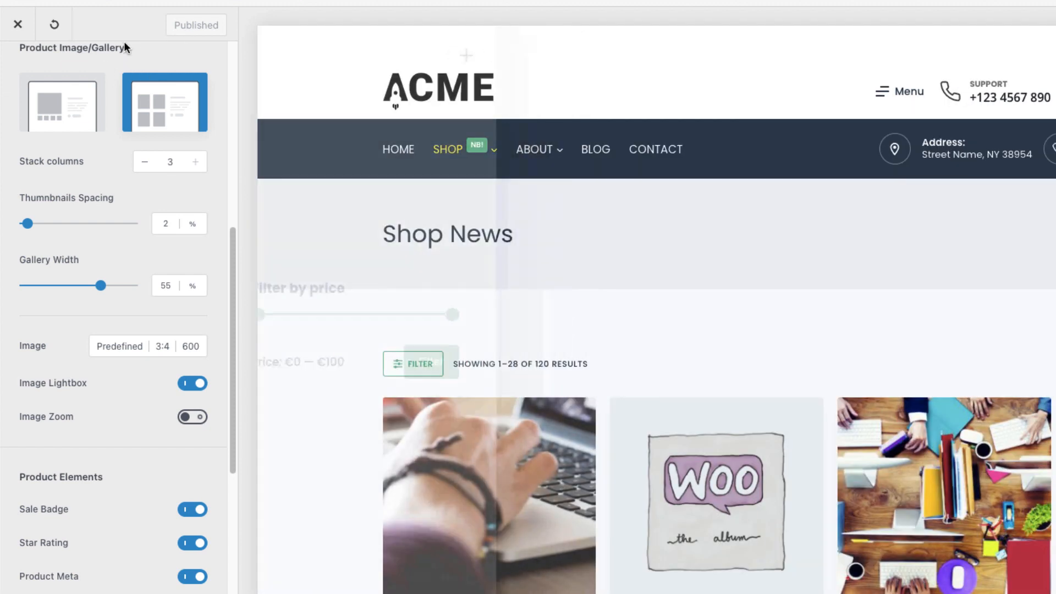
# Open the Off Canvas Filter settings within the WooCommerce Product Archives options
pyautogui.scroll(8, 146, 201)
pyautogui.click(16, 69)
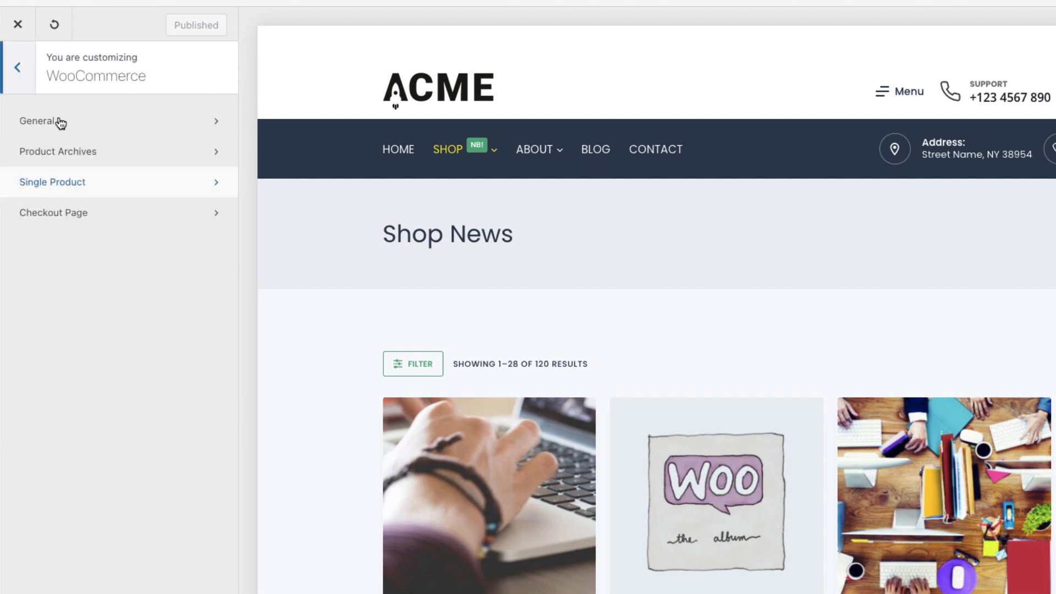
pyautogui.click(92, 152)
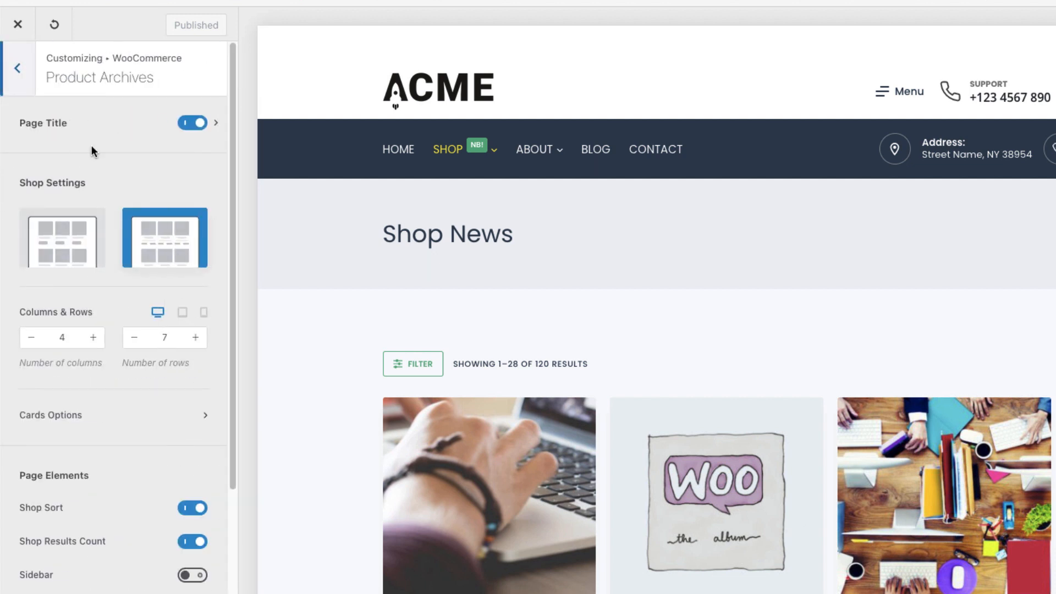
pyautogui.scroll(-3, 141, 283)
pyautogui.scroll(-1, 144, 291)
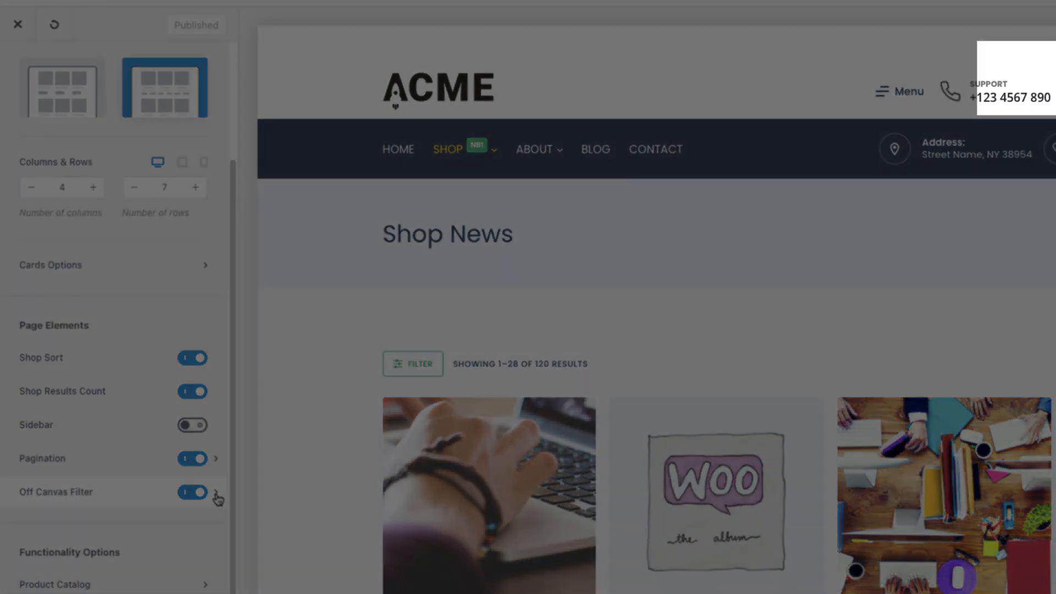
pyautogui.click(216, 492)
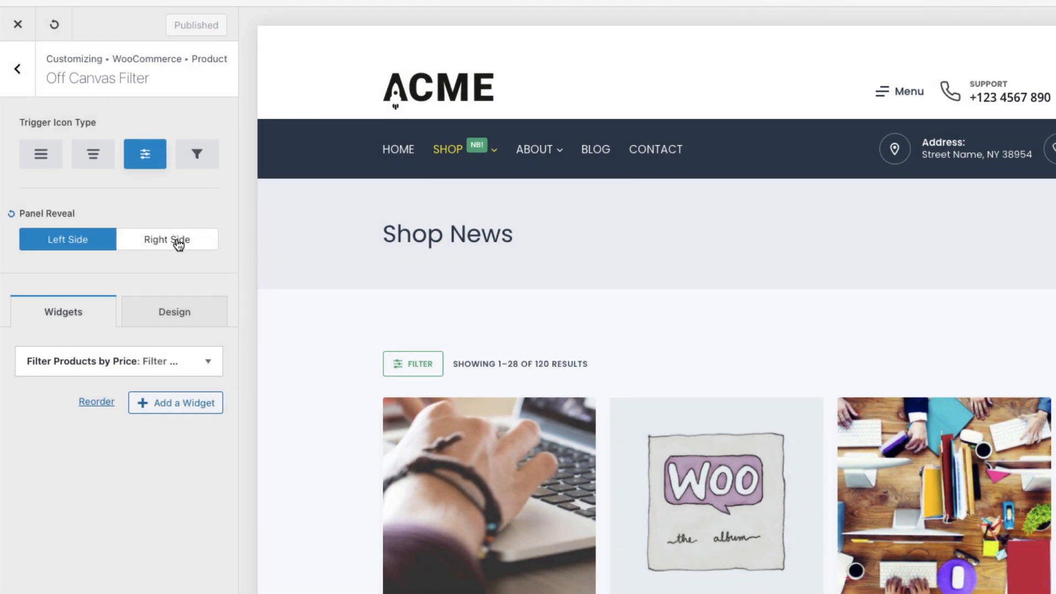
# Add a Product Categories widget to the off-canvas filter
pyautogui.click(165, 405)
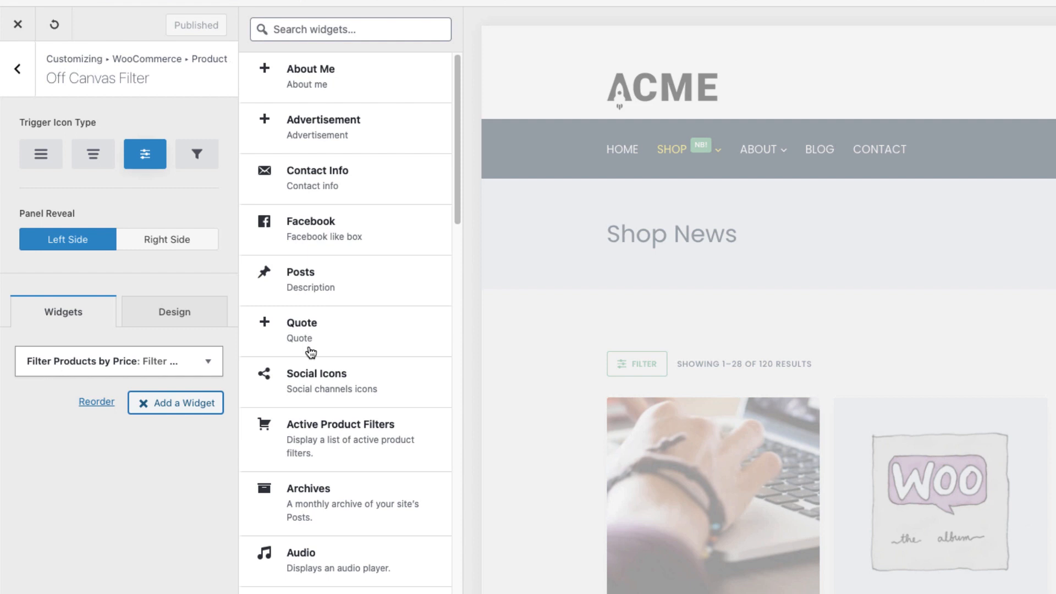
pyautogui.scroll(-10, 311, 352)
pyautogui.scroll(5, 334, 364)
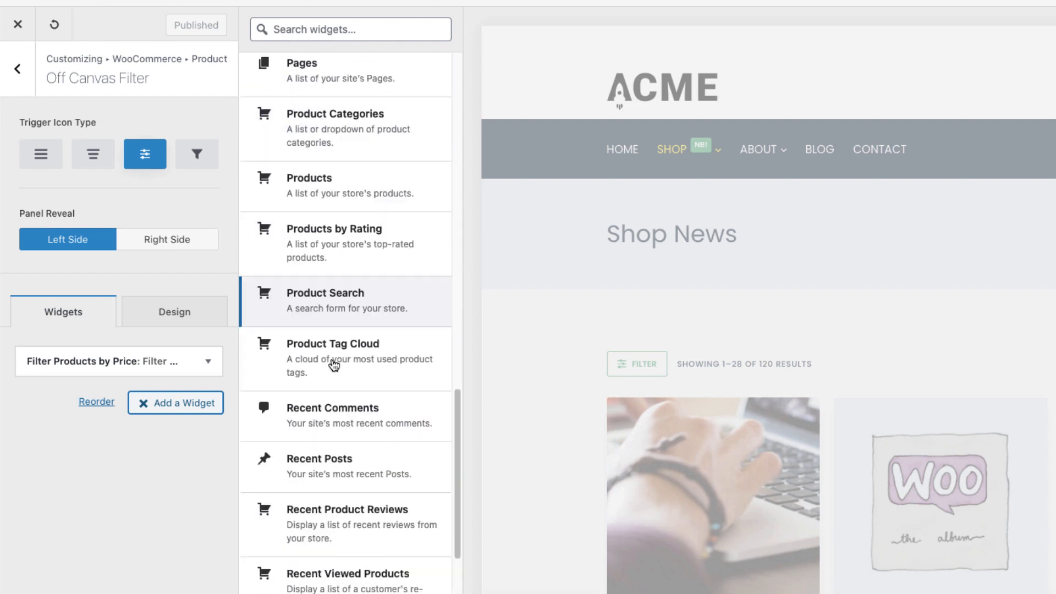
pyautogui.click(341, 170)
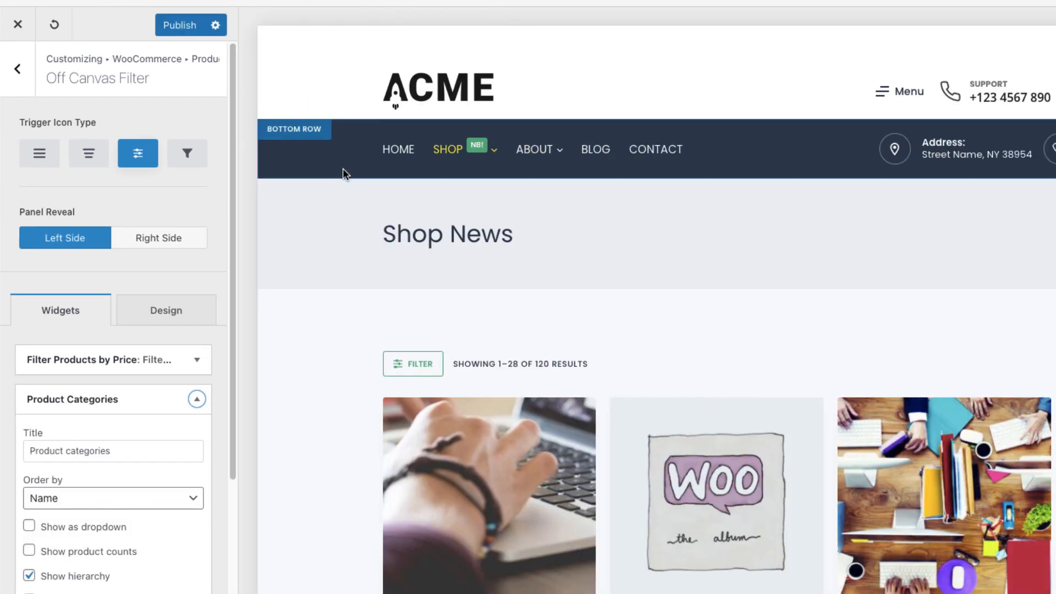
# Open the filter panel in the Shop News preview, check the product categories list and close the panel
pyautogui.click(418, 372)
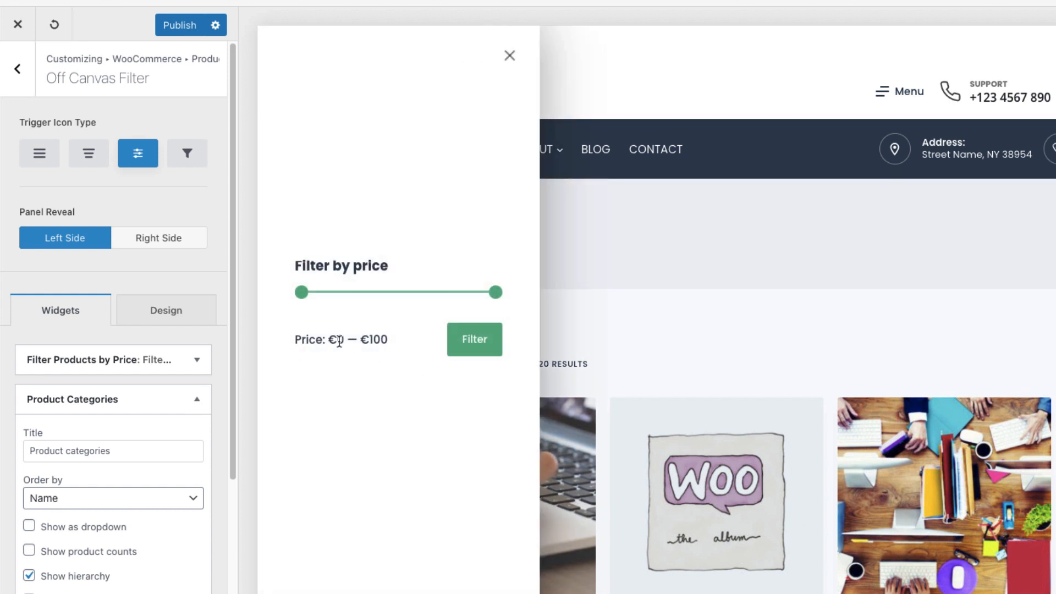
pyautogui.scroll(-3, 164, 438)
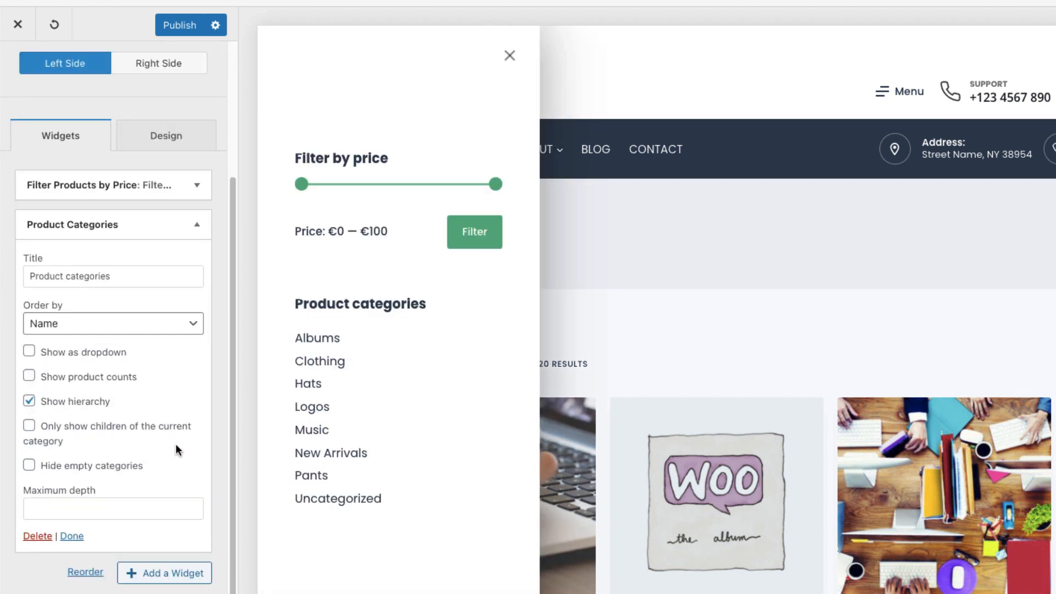
pyautogui.click(509, 56)
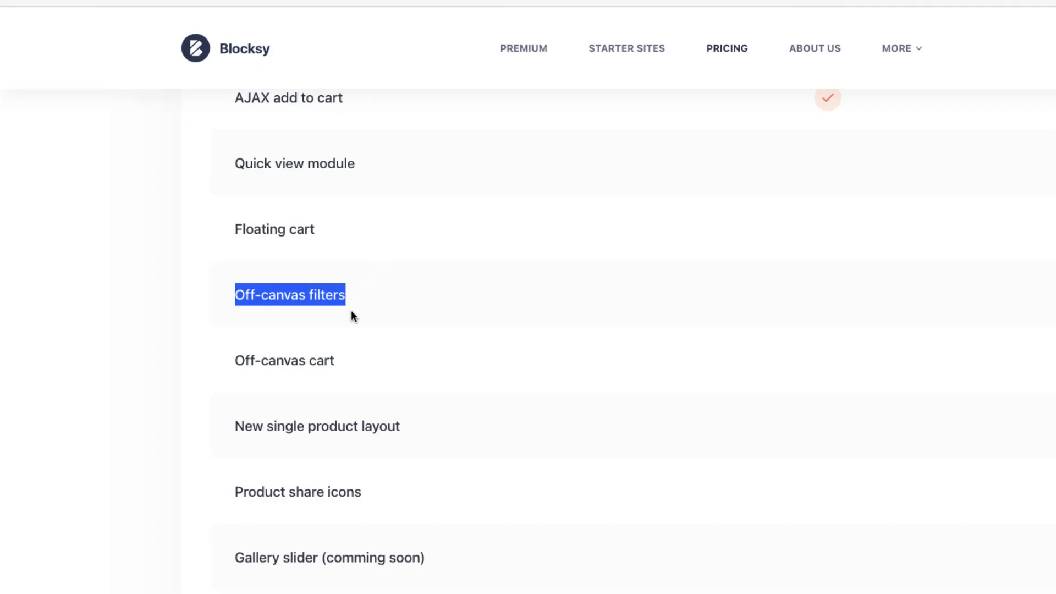
# Highlight Off-canvas cart on the pricing page, and in the header Cart settings try the dropdown drawer type before reselecting Off Canvas
pyautogui.moveTo(343, 361); pyautogui.dragTo(237, 361)
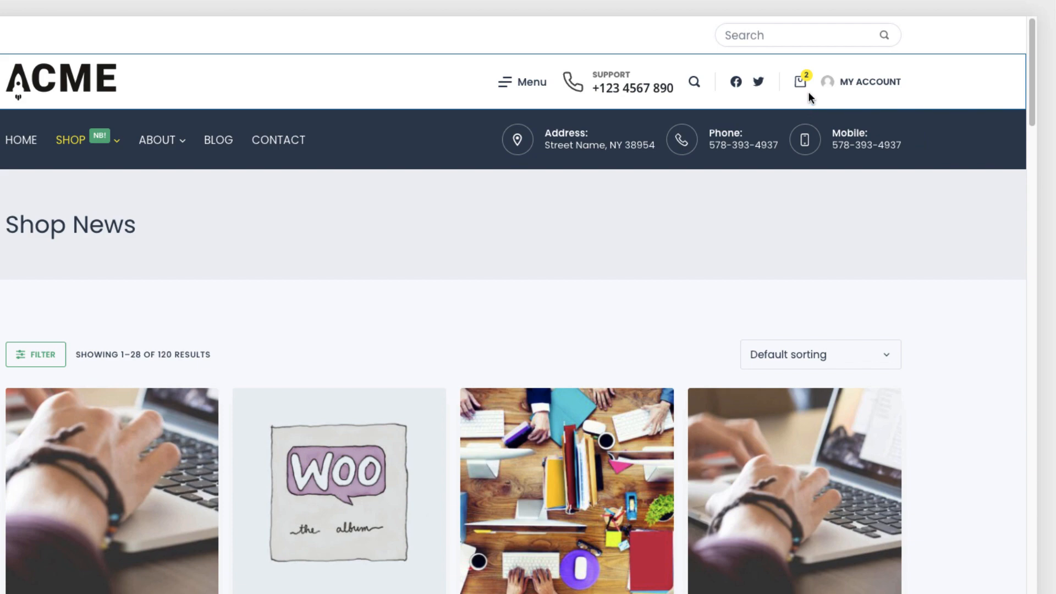
pyautogui.click(803, 83)
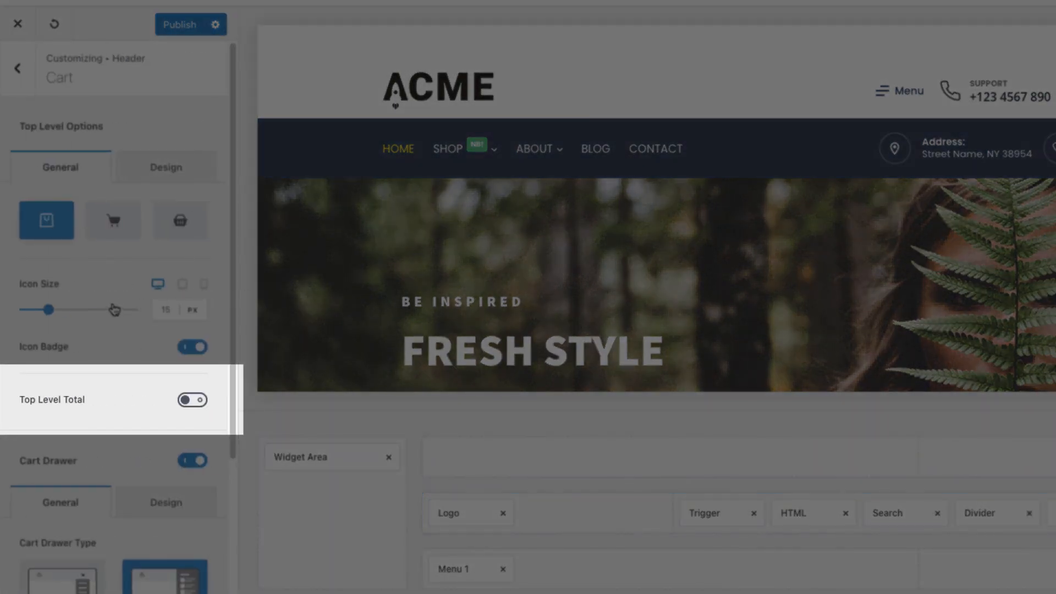
pyautogui.scroll(-3, 120, 304)
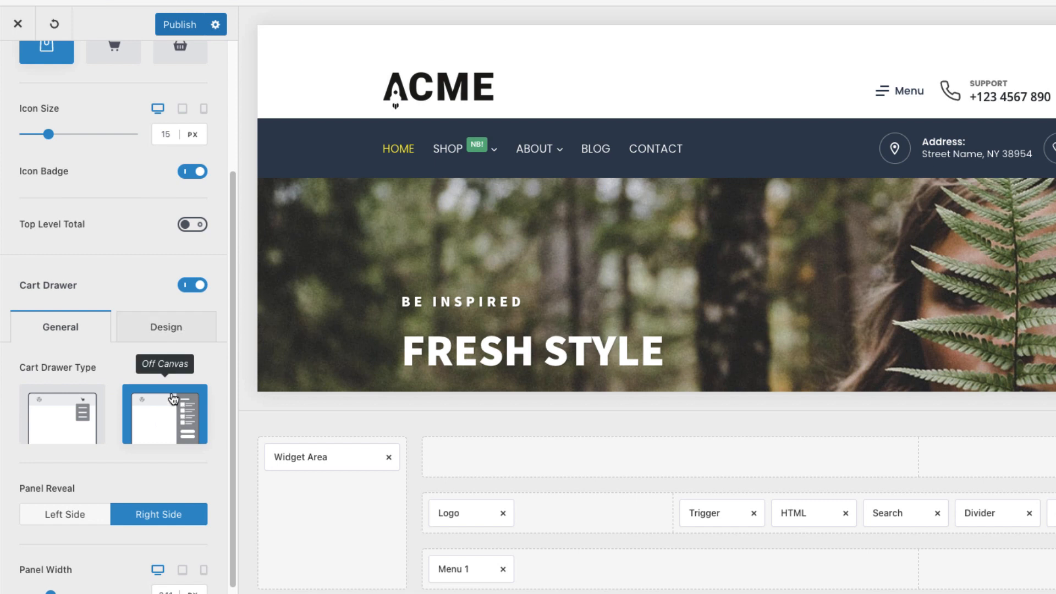
pyautogui.click(77, 407)
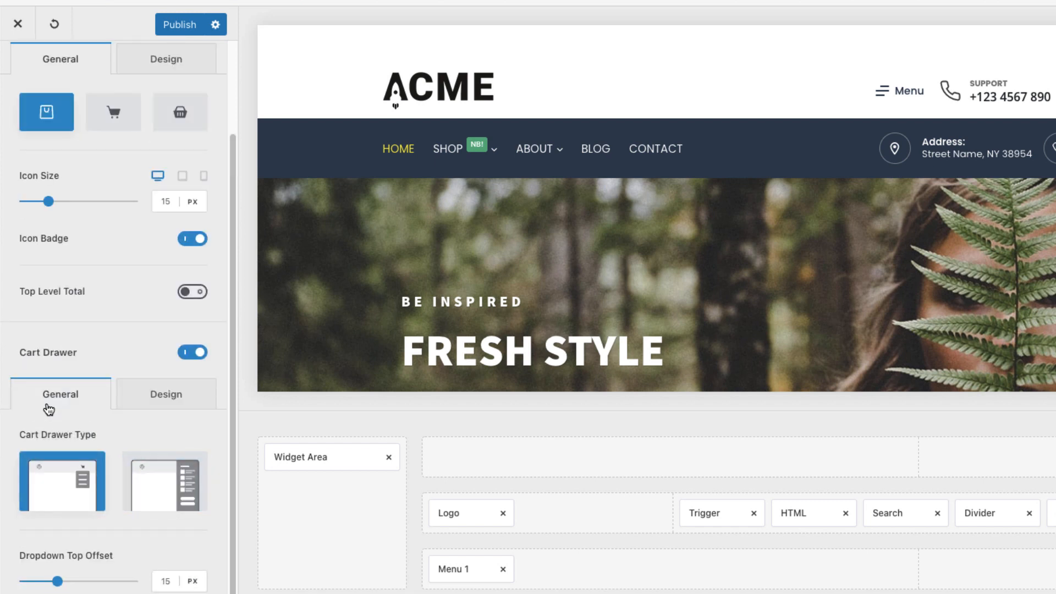
pyautogui.click(145, 468)
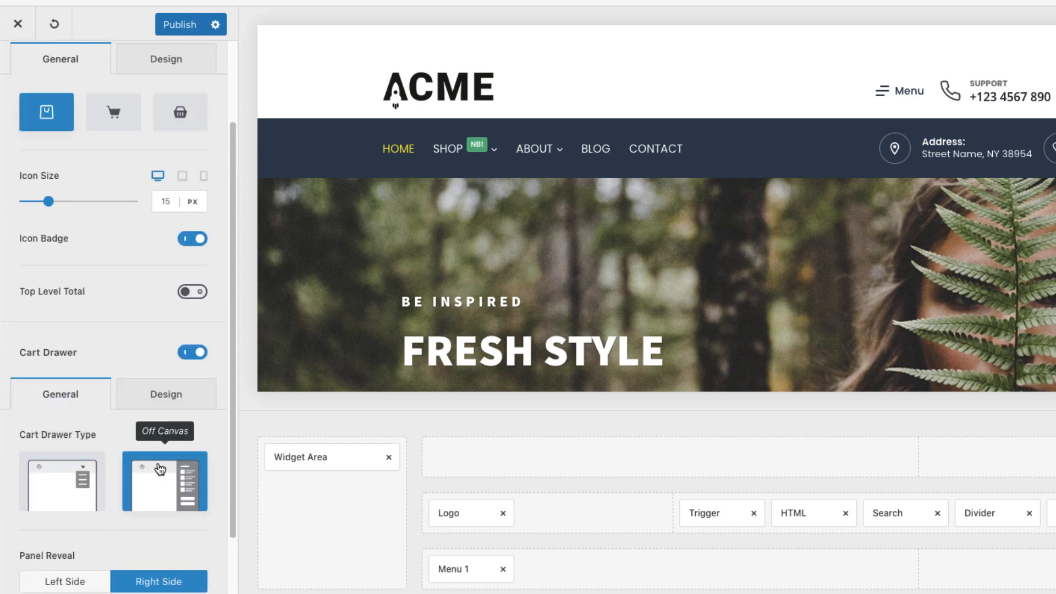
# Review the cart drawer's panel reveal and width options and open its design settings
pyautogui.scroll(-2, 145, 468)
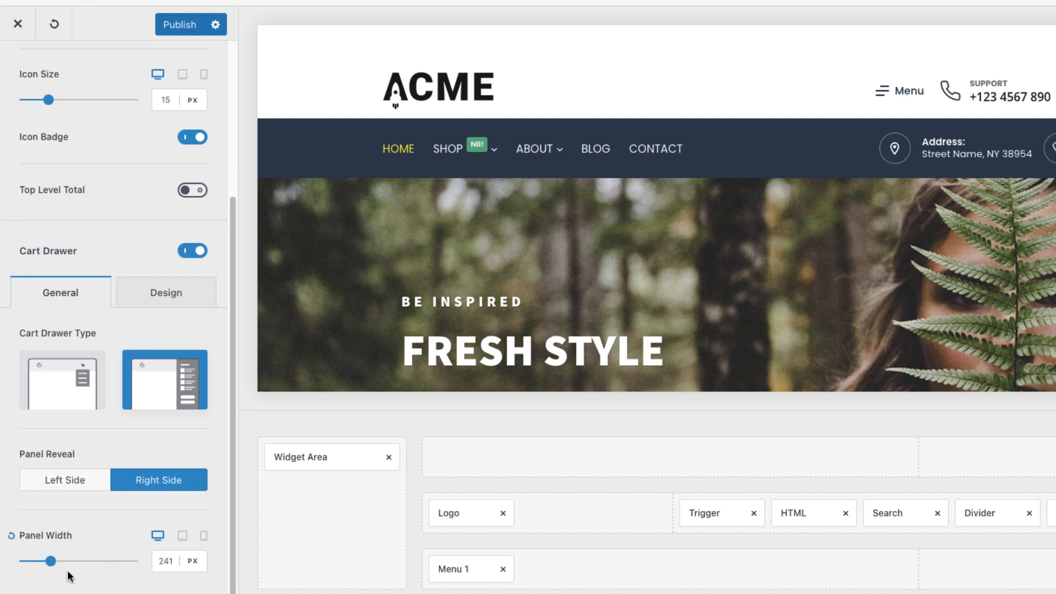
pyautogui.scroll(4, 177, 230)
pyautogui.scroll(-2, 166, 375)
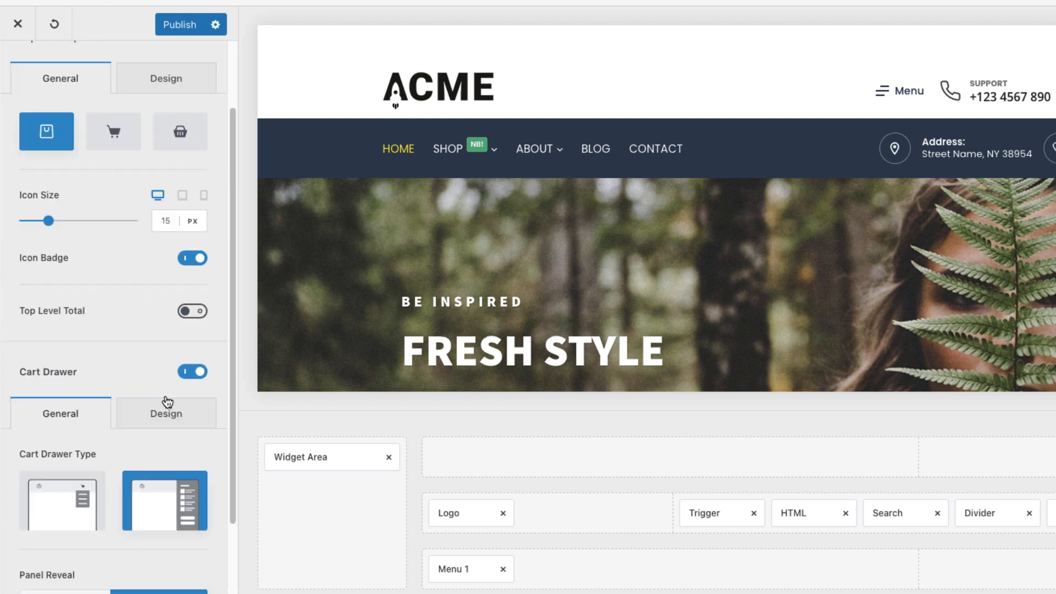
pyautogui.click(166, 414)
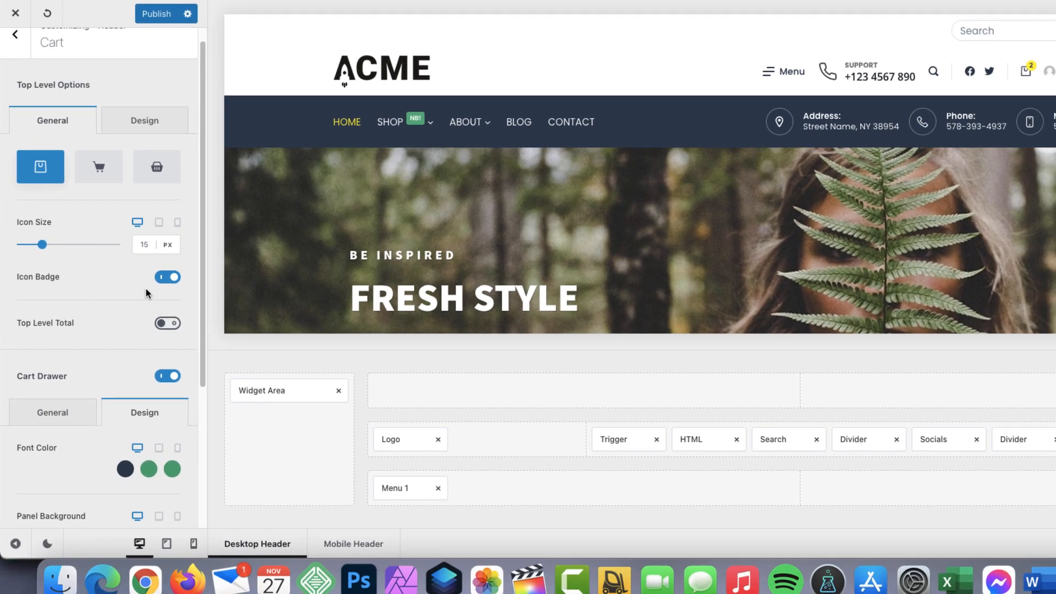
# Turn the header cart's Icon Badge off and back on, enable Top Level Total and publish the changes
pyautogui.click(163, 282)
pyautogui.click(163, 280)
pyautogui.click(165, 327)
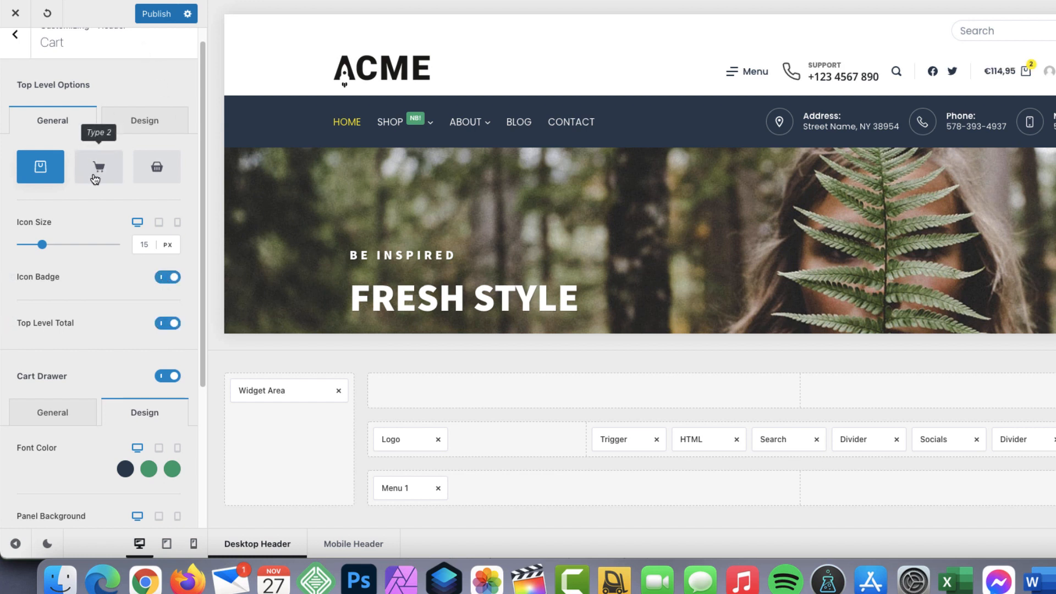
pyautogui.click(158, 14)
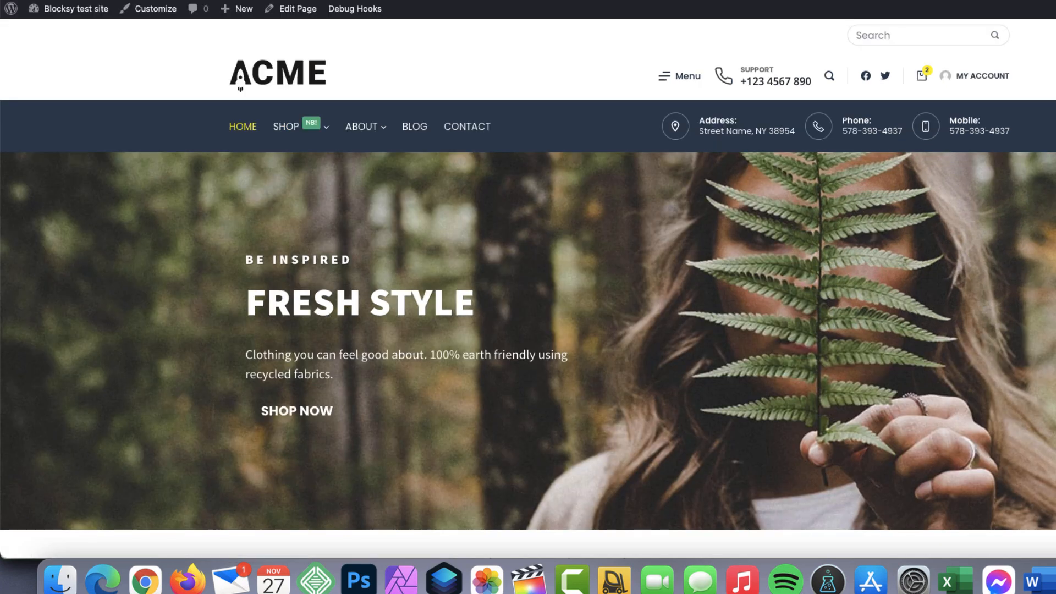
# Reload the live home page, then open and close the off-canvas cart from the header
pyautogui.press('super+r')
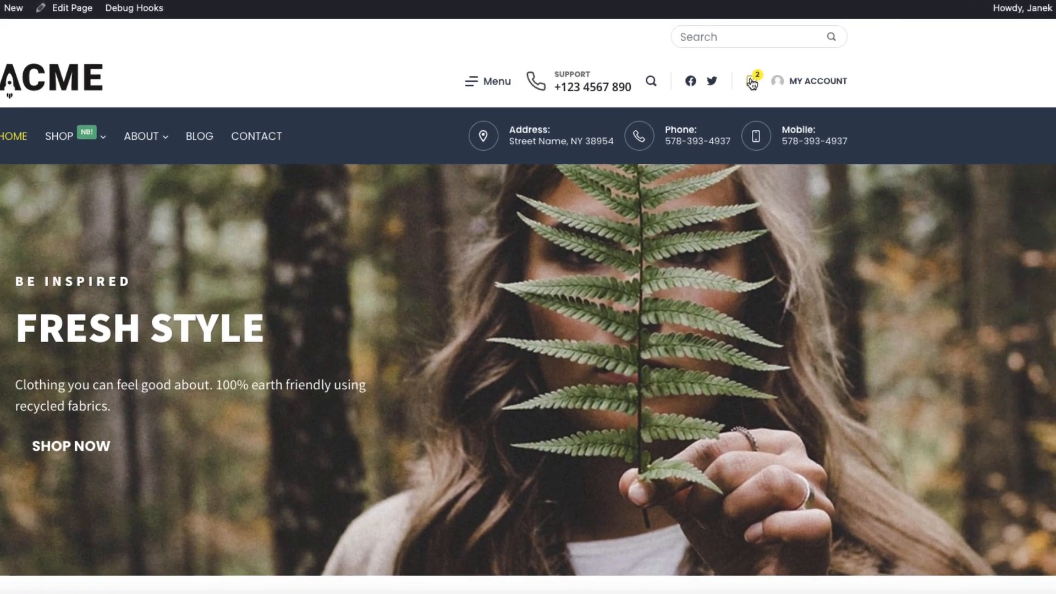
pyautogui.click(752, 83)
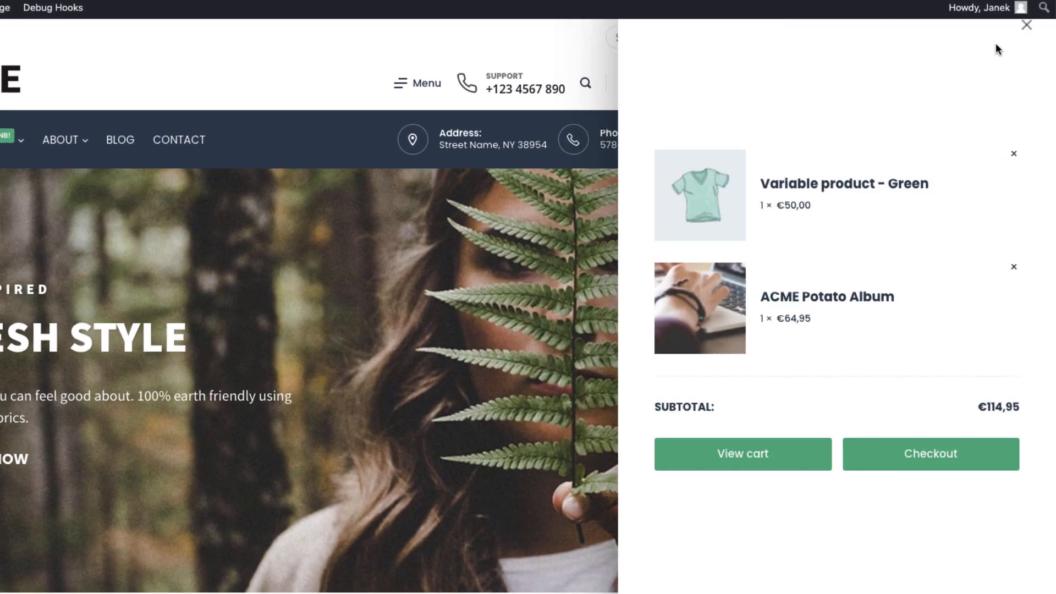
pyautogui.click(1026, 25)
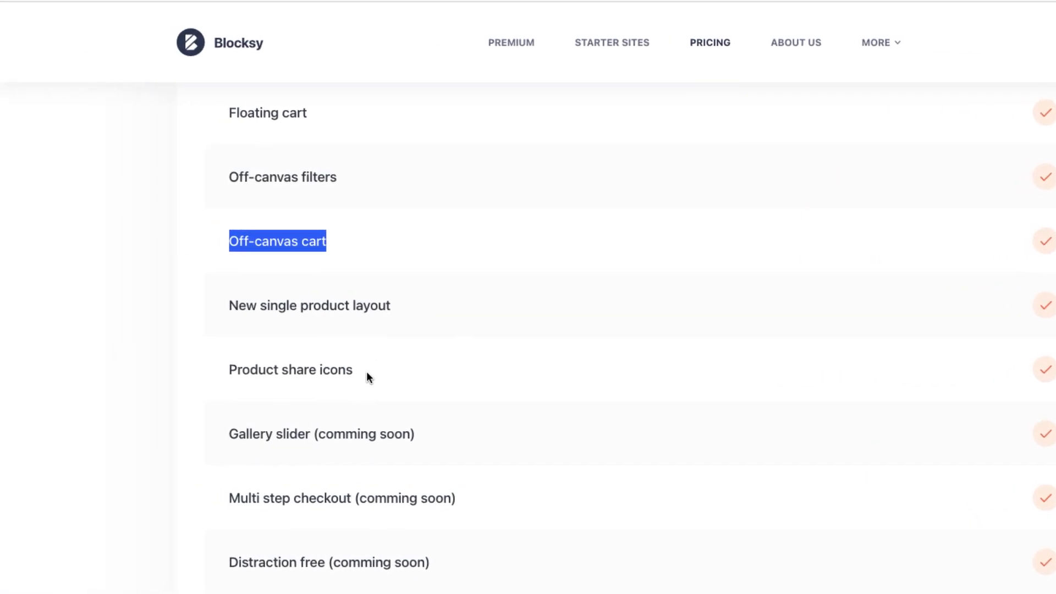
# Highlight Product share icons on the pricing page and open the shop in the customizer preview
pyautogui.moveTo(366, 371); pyautogui.dragTo(243, 370)
pyautogui.click(228, 375)
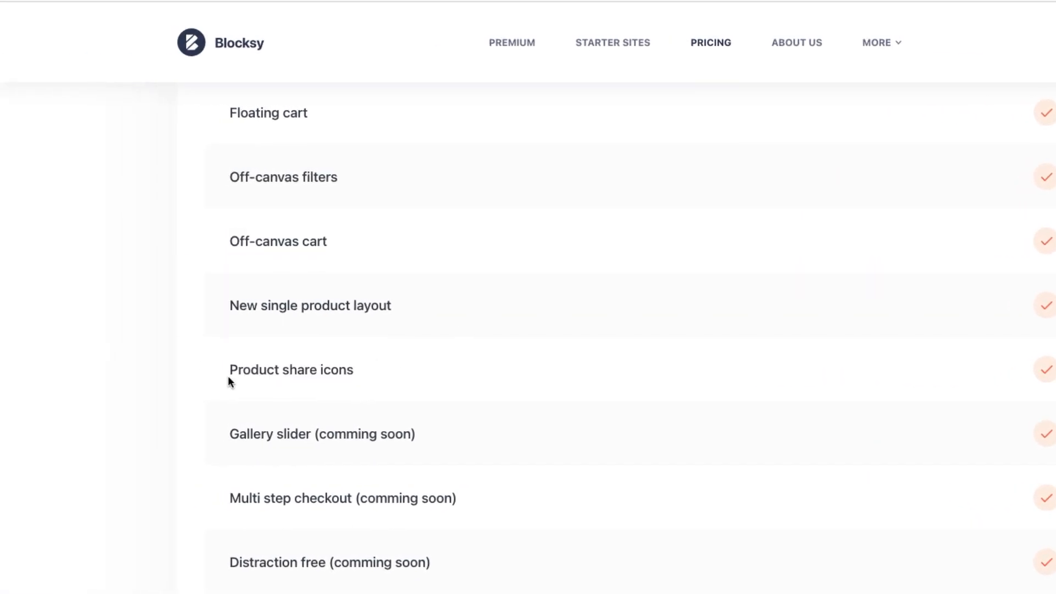
pyautogui.tripleClick(227, 375)
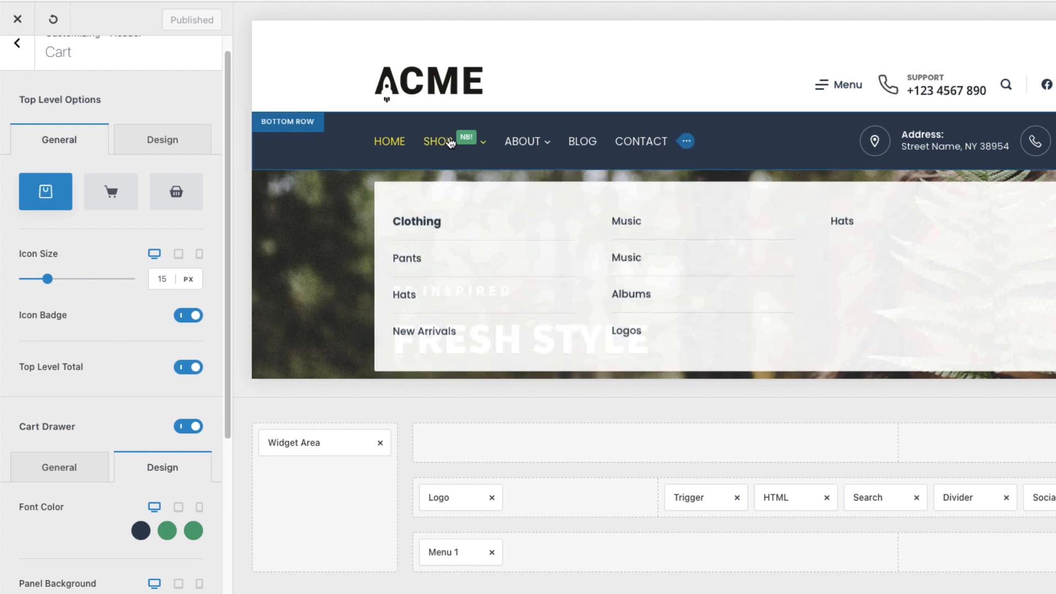
pyautogui.click(450, 142)
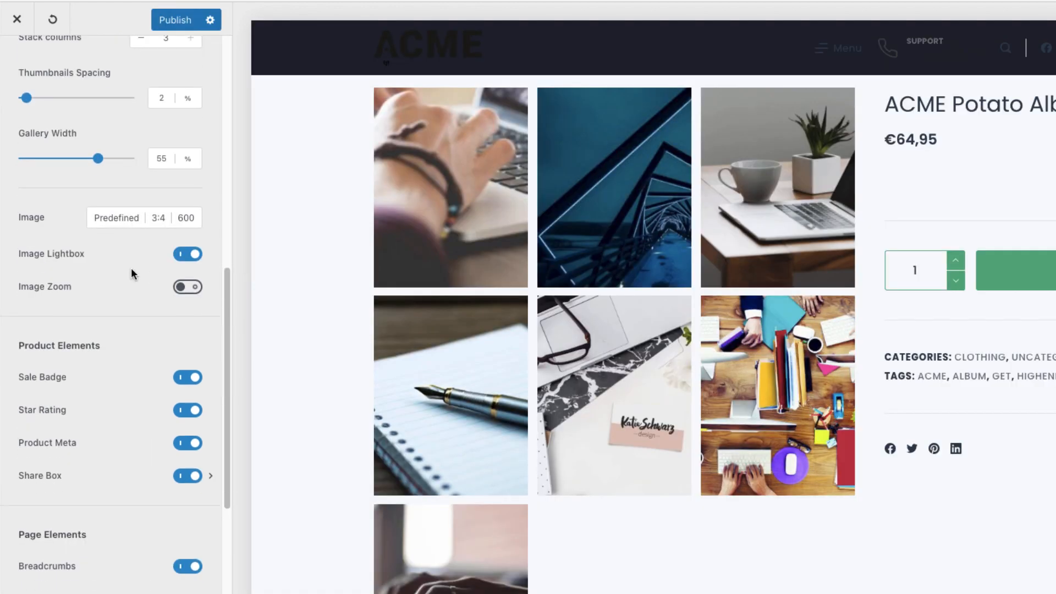
# Turn the Share Box product element off and back on in the Single Product settings
pyautogui.click(187, 286)
pyautogui.scroll(-4, 996, 324)
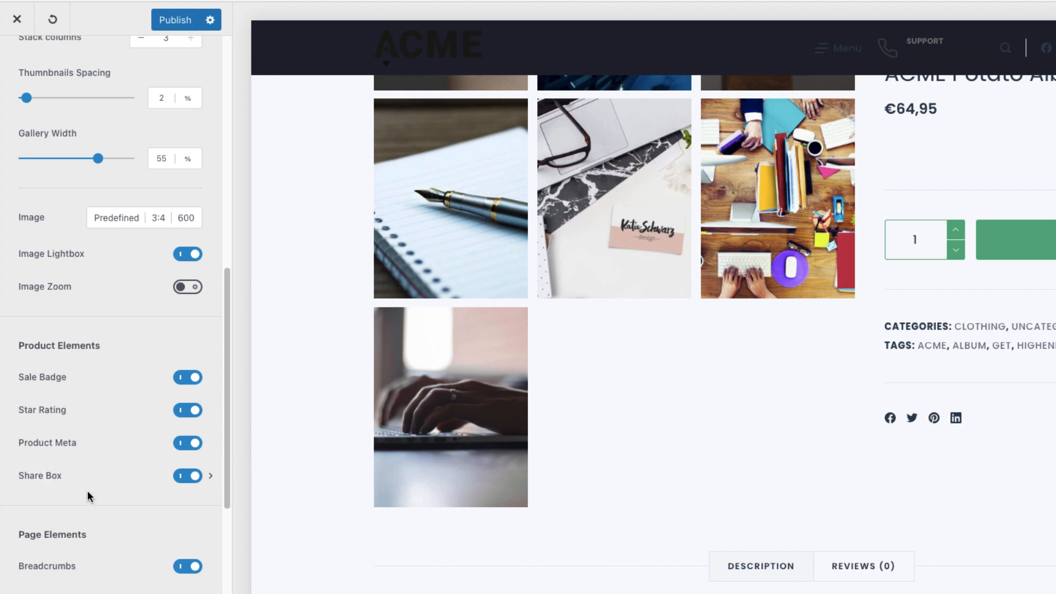
pyautogui.scroll(10, 130, 389)
pyautogui.scroll(-5, 113, 282)
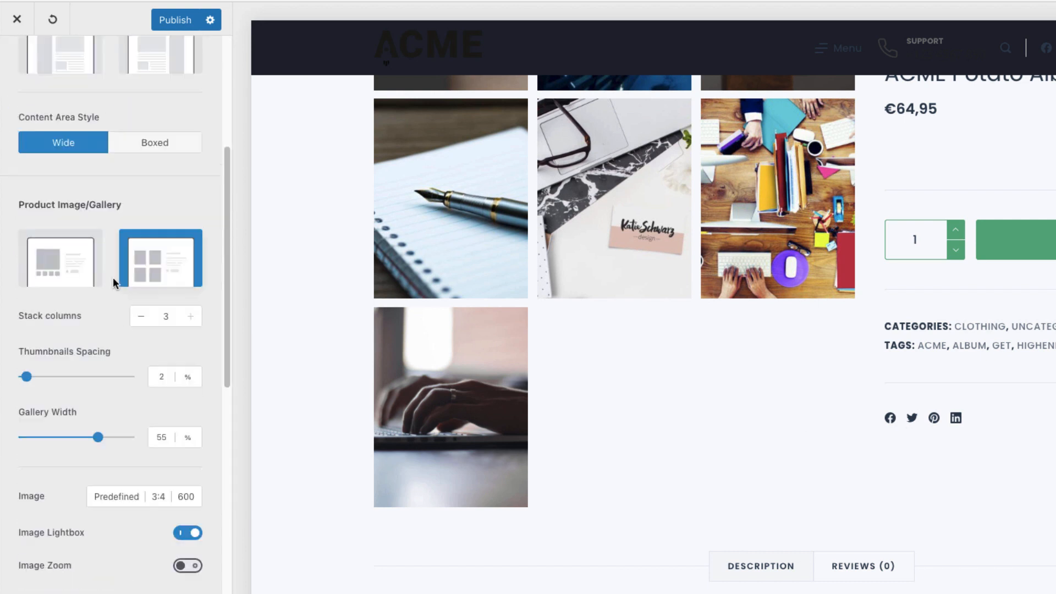
pyautogui.scroll(-5, 114, 277)
pyautogui.click(187, 404)
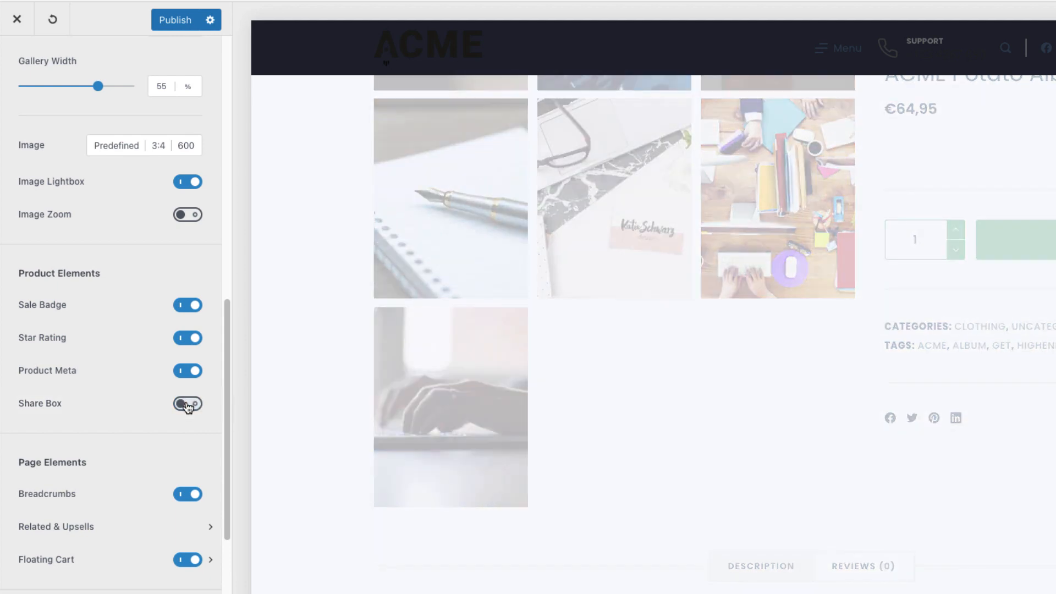
pyautogui.click(187, 405)
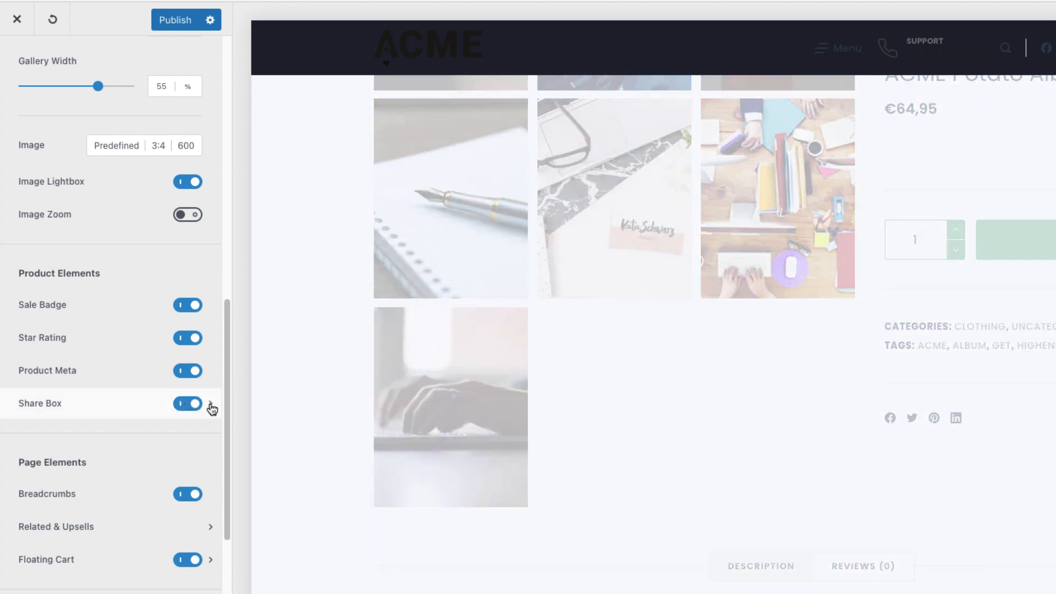
# Open the Share Box settings and toggle the LinkedIn share network
pyautogui.click(210, 405)
pyautogui.scroll(-3, 152, 405)
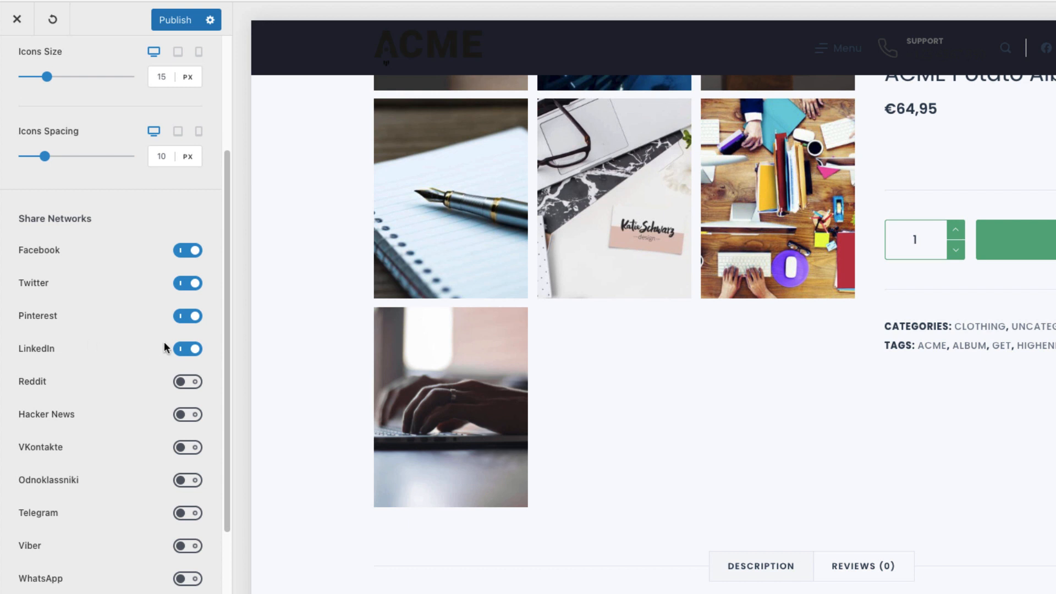
pyautogui.click(186, 349)
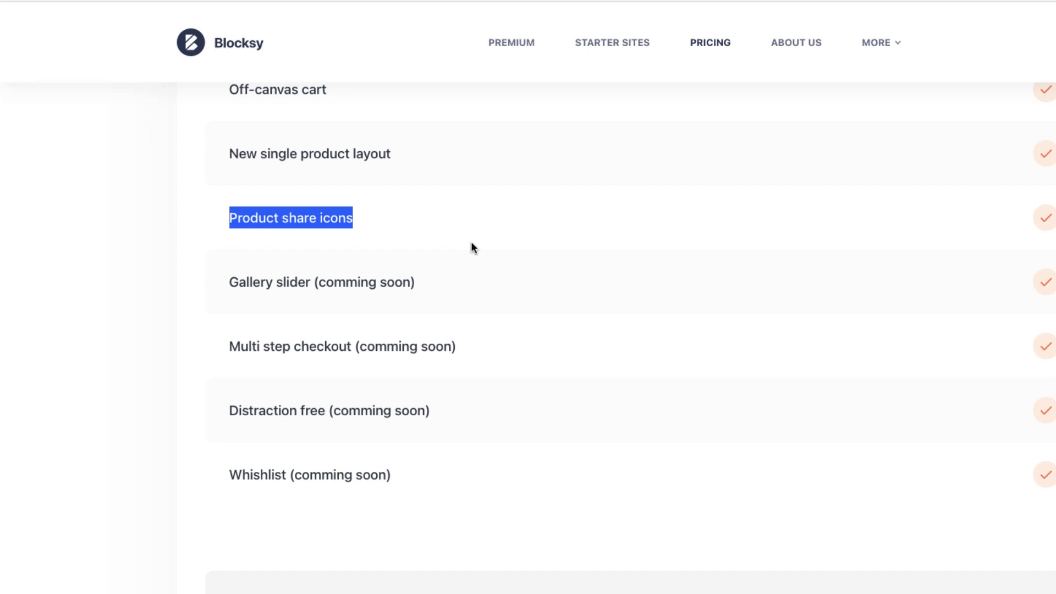
# Highlight the upcoming Gallery slider and Multi step checkout features on the pricing page
pyautogui.click(528, 285)
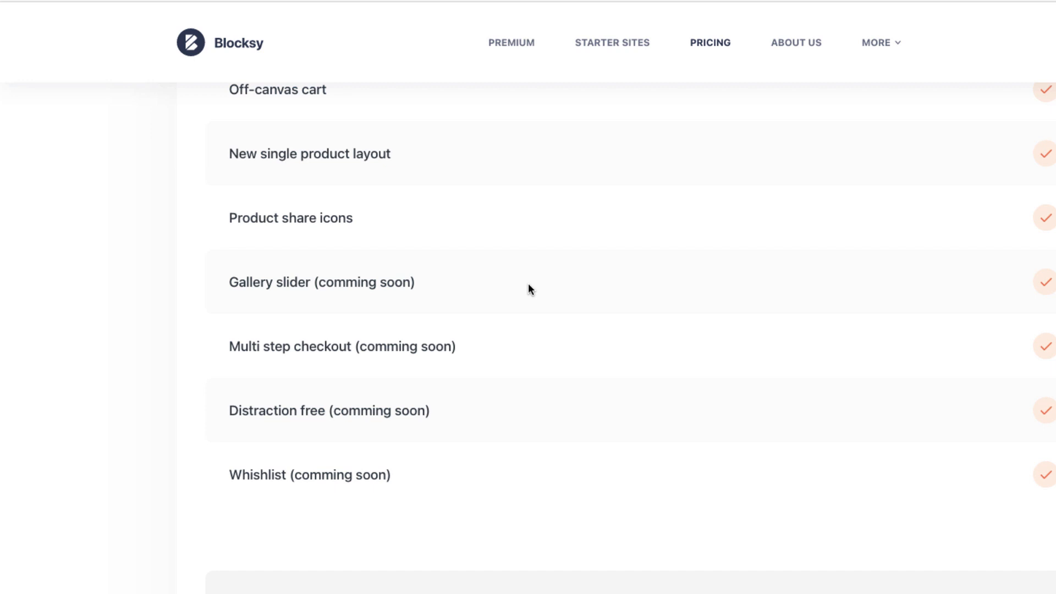
pyautogui.moveTo(418, 282); pyautogui.dragTo(236, 281)
pyautogui.click(222, 286)
pyautogui.tripleClick(222, 283)
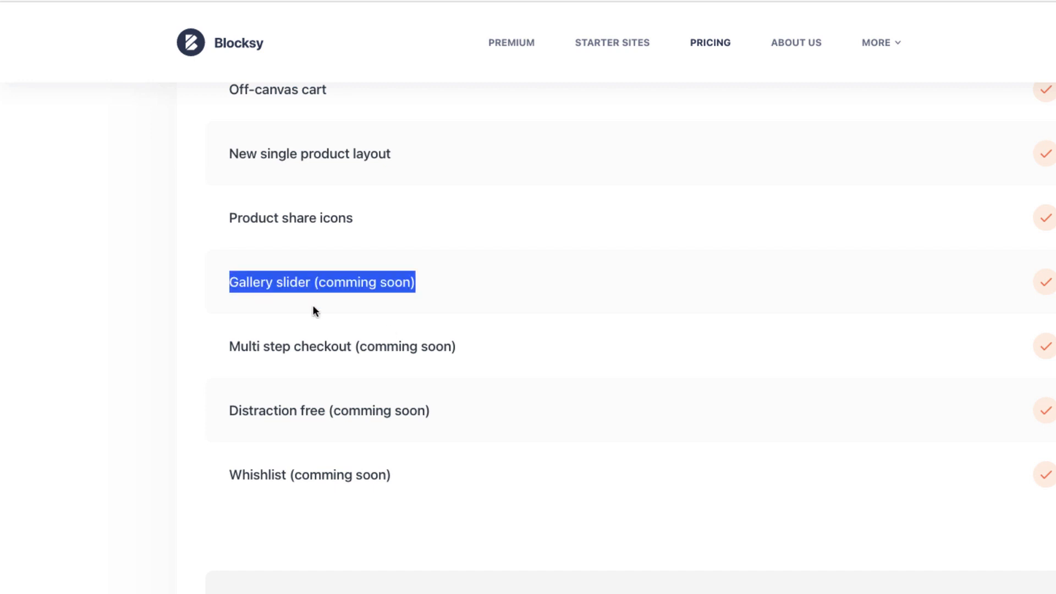
pyautogui.moveTo(471, 347); pyautogui.dragTo(228, 345)
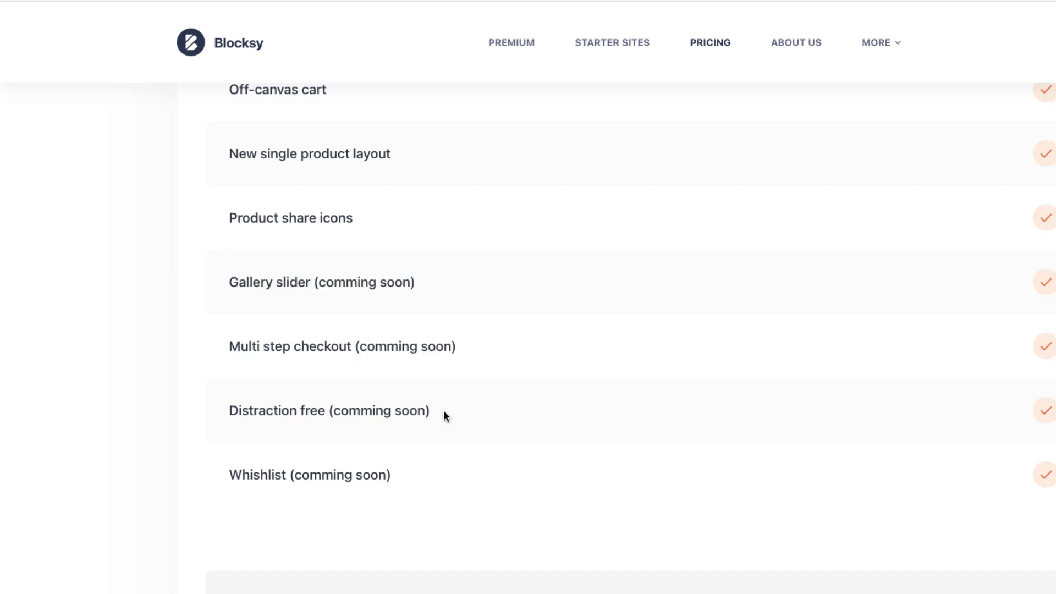
# Highlight the upcoming Distraction free and Whishlist features in the pricing page's feature comparison
pyautogui.moveTo(444, 410); pyautogui.dragTo(229, 407)
pyautogui.scroll(-2, 387, 380)
pyautogui.moveTo(391, 354); pyautogui.dragTo(228, 353)
# Highlight Advanced blog module, Portfolio extension, Central color palette and Premium starter sites under Comming Soon Features
pyautogui.scroll(-3, 423, 338)
pyautogui.scroll(-2, 424, 334)
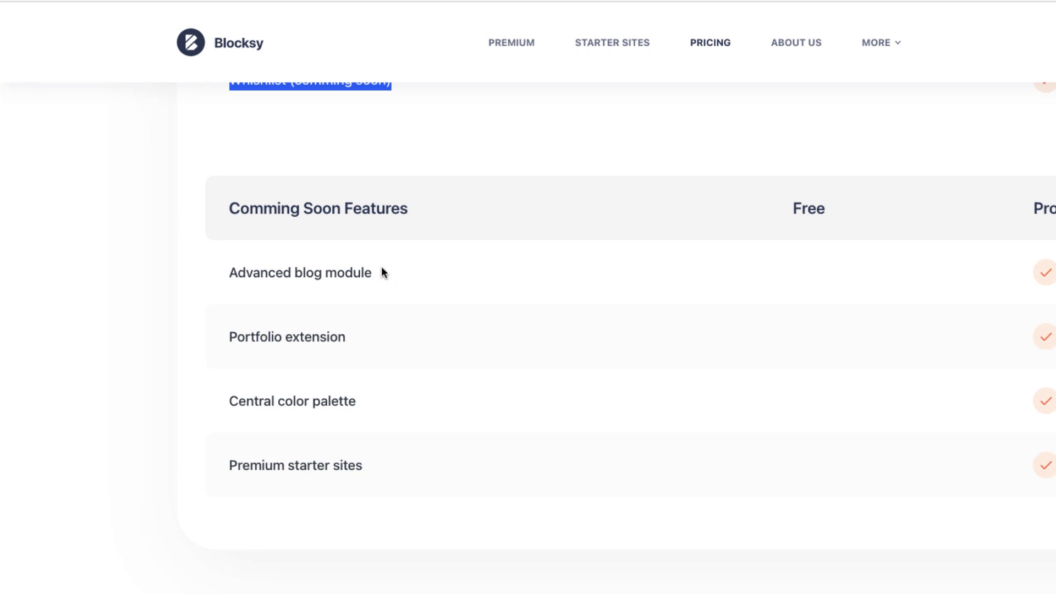
pyautogui.moveTo(380, 278); pyautogui.dragTo(229, 280)
pyautogui.click(227, 279)
pyautogui.moveTo(346, 337); pyautogui.dragTo(231, 337)
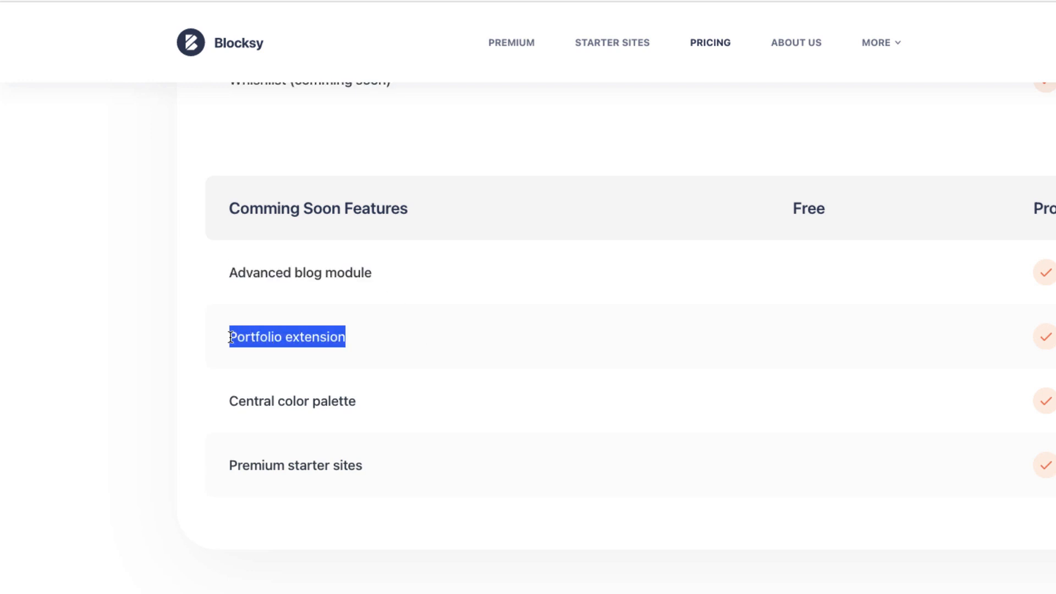
pyautogui.moveTo(356, 402); pyautogui.dragTo(230, 404)
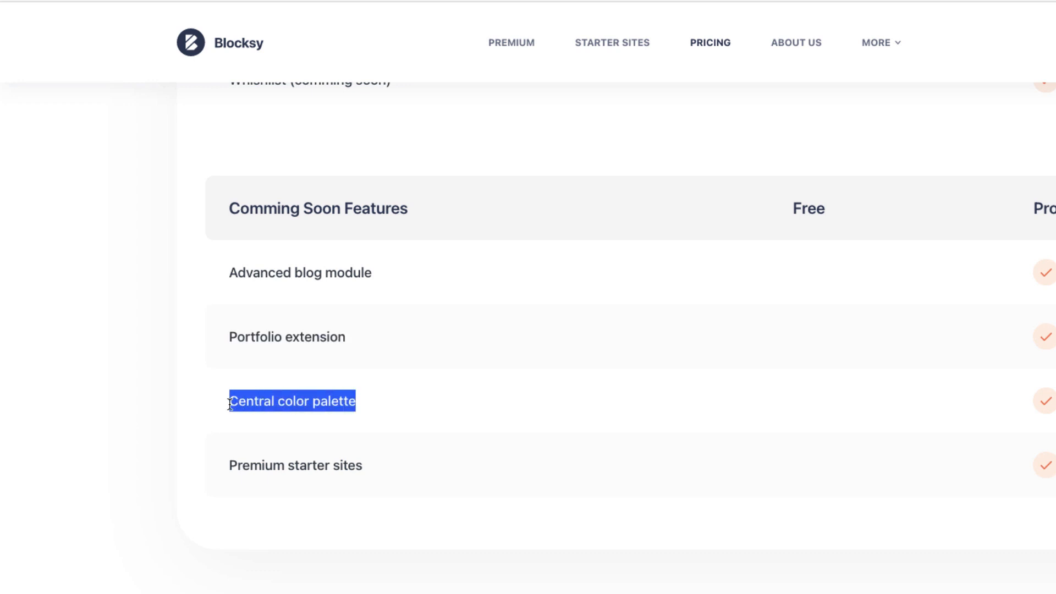
pyautogui.moveTo(362, 465); pyautogui.dragTo(231, 467)
# Return to the General Features comparison, highlight Multiple conditional sidebars and review the Pro features down to the Header Features section
pyautogui.scroll(7, 651, 415)
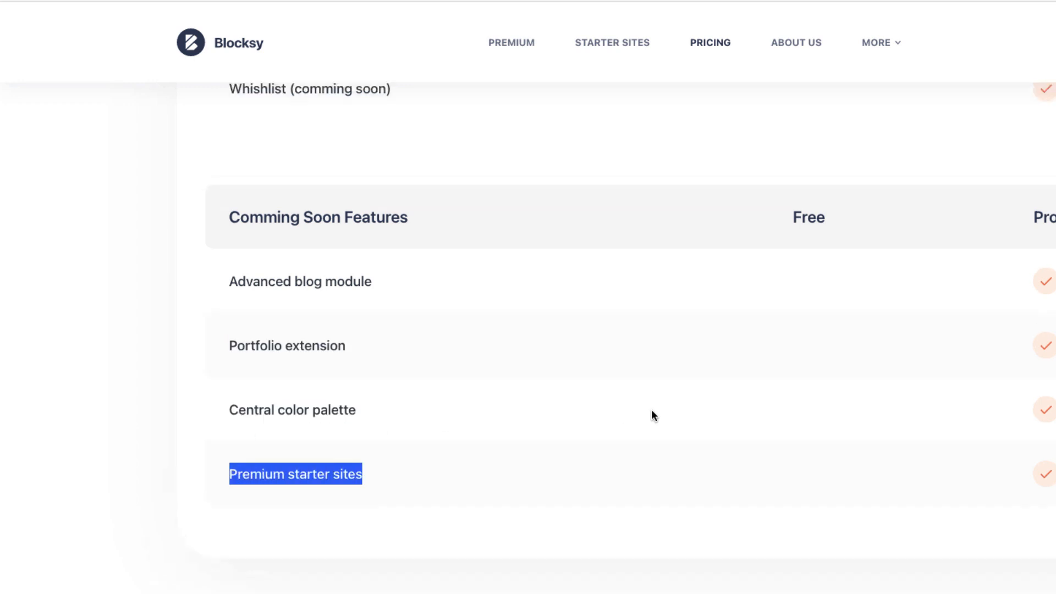
pyautogui.scroll(15, 652, 414)
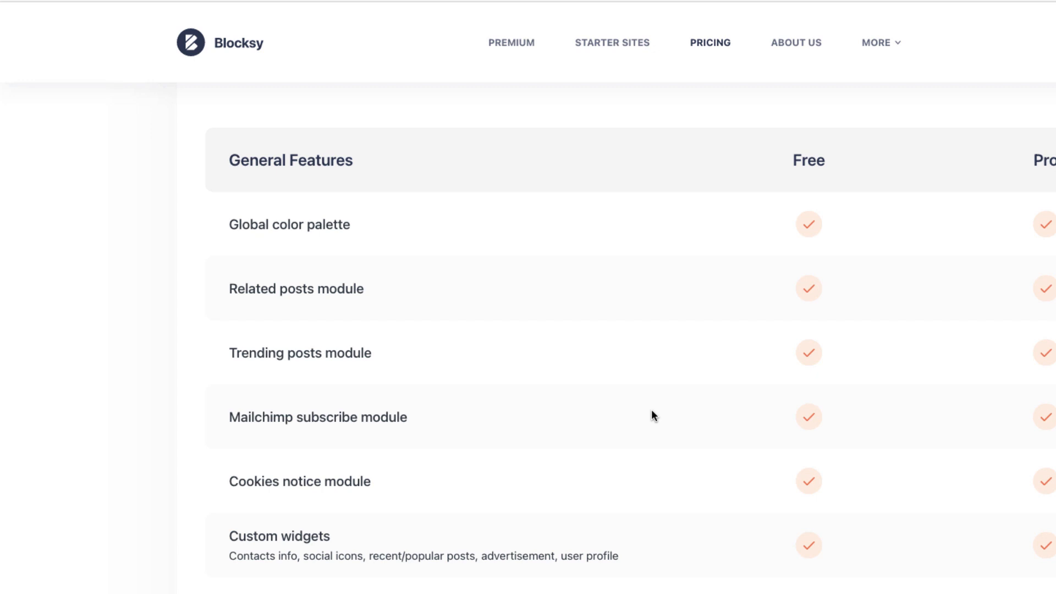
pyautogui.scroll(-10, 652, 416)
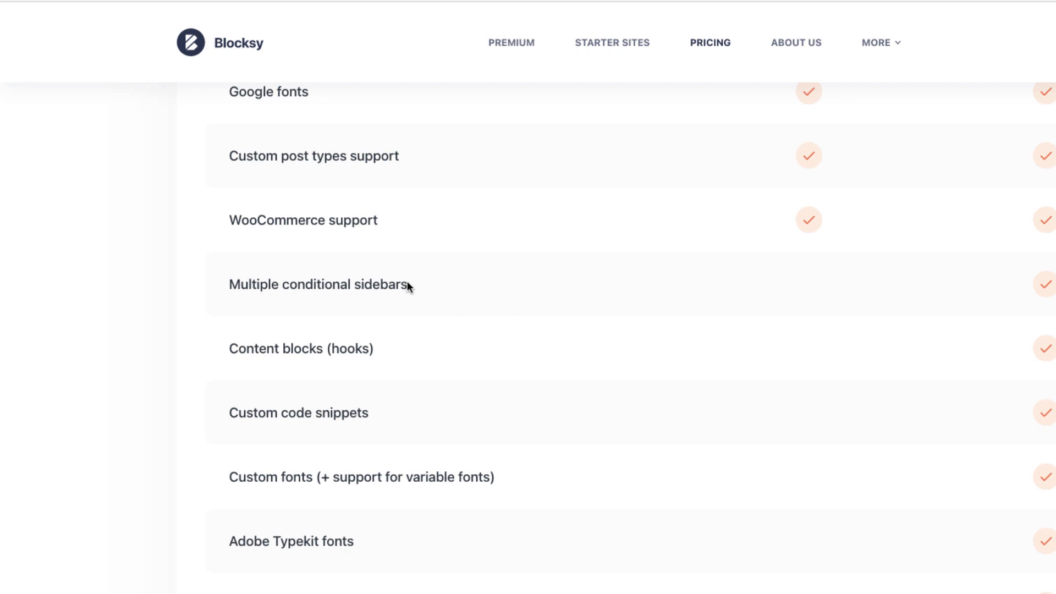
pyautogui.moveTo(407, 283); pyautogui.dragTo(280, 284)
pyautogui.click(205, 292)
pyautogui.scroll(-1, 415, 342)
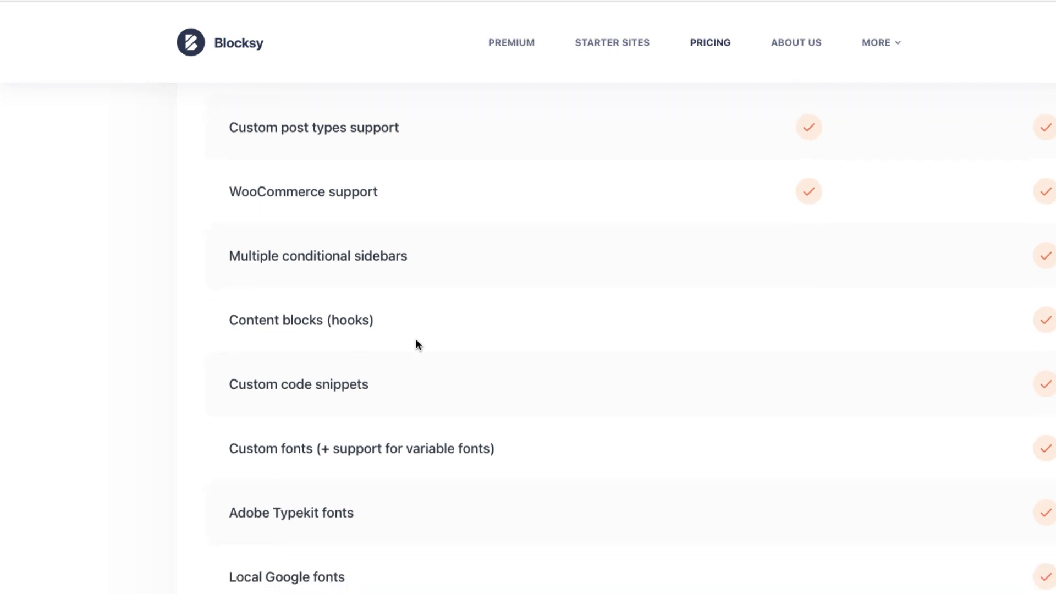
pyautogui.scroll(-7, 415, 345)
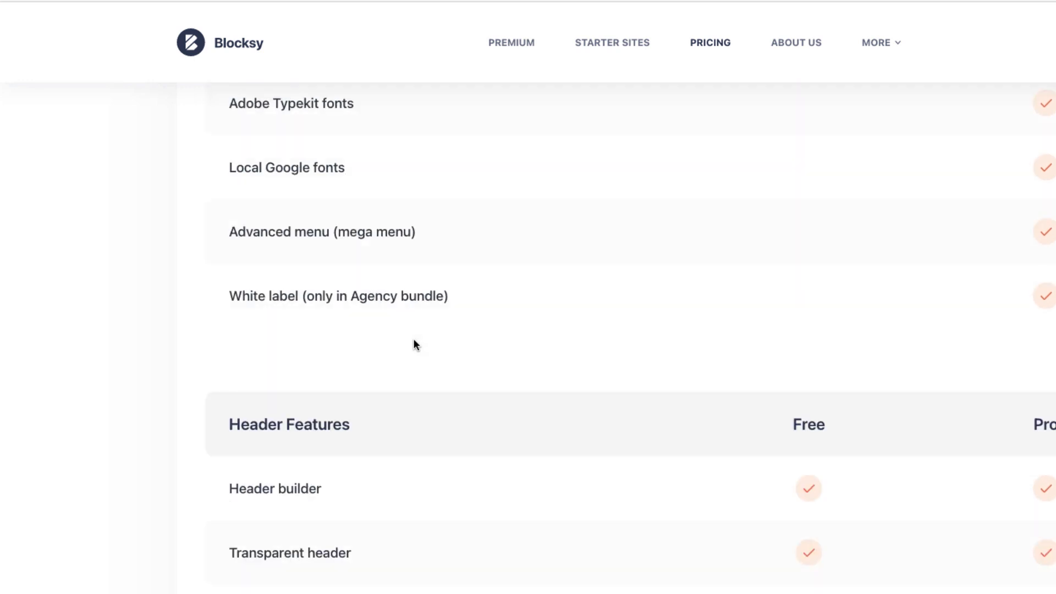